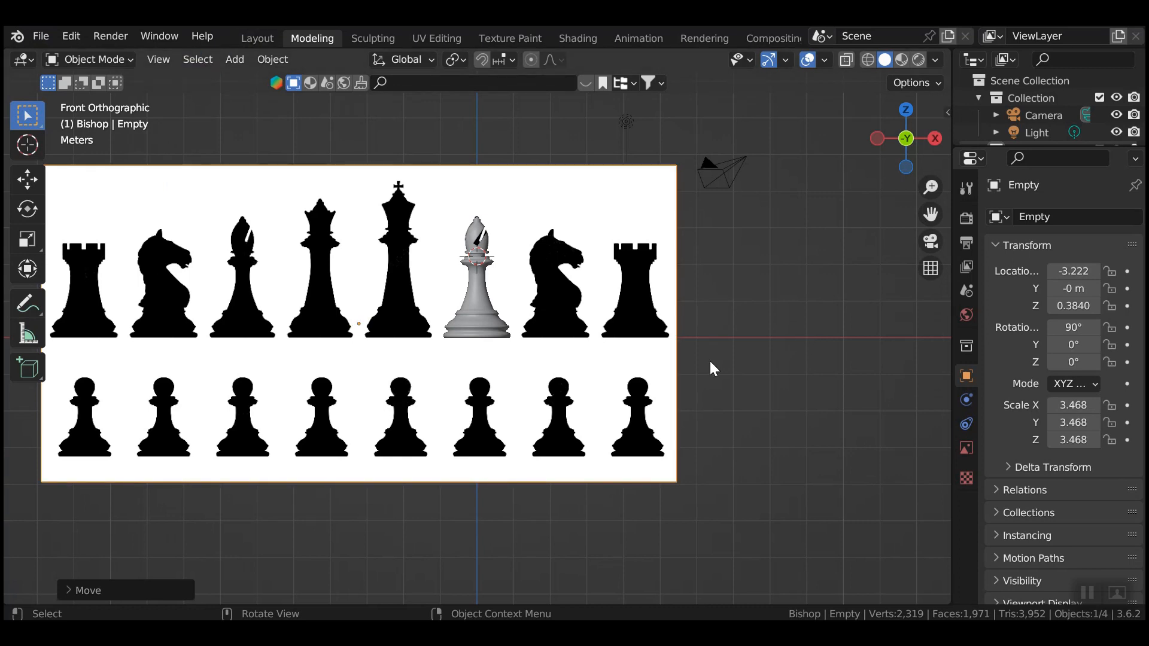
Slide the chess reference image along X to -1.099 m so the king sits behind the bishop, then select the bishop.
{"action": "left_click", "coordinate": [620, 375]}
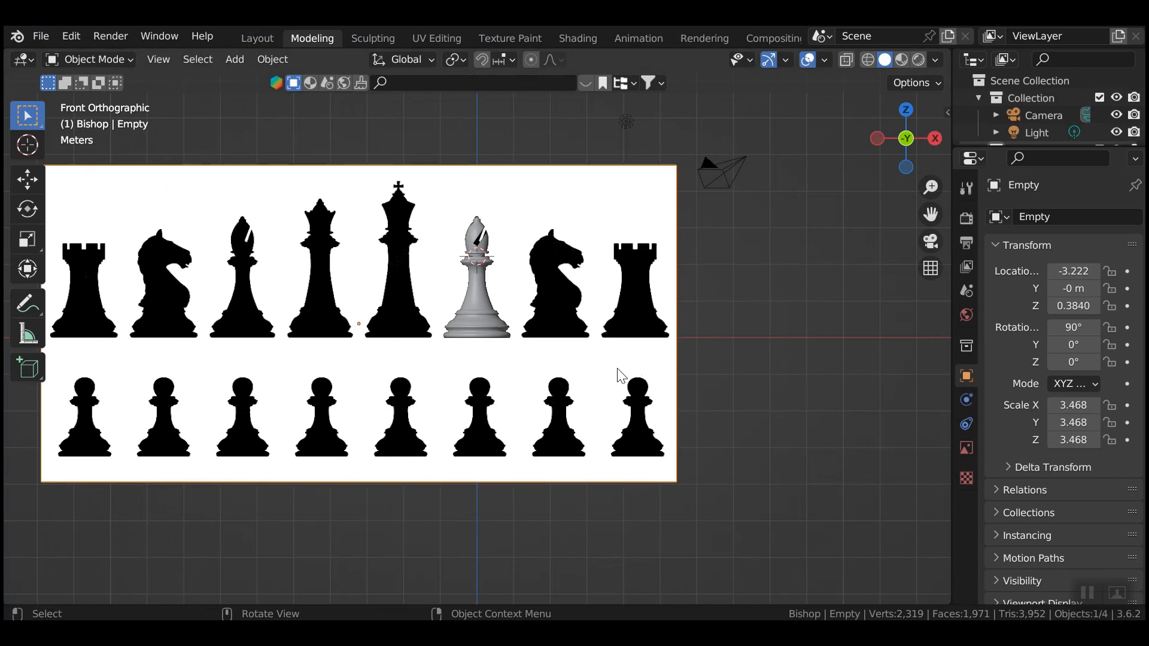
{"action": "key", "text": "g"}
{"action": "key", "text": "x"}
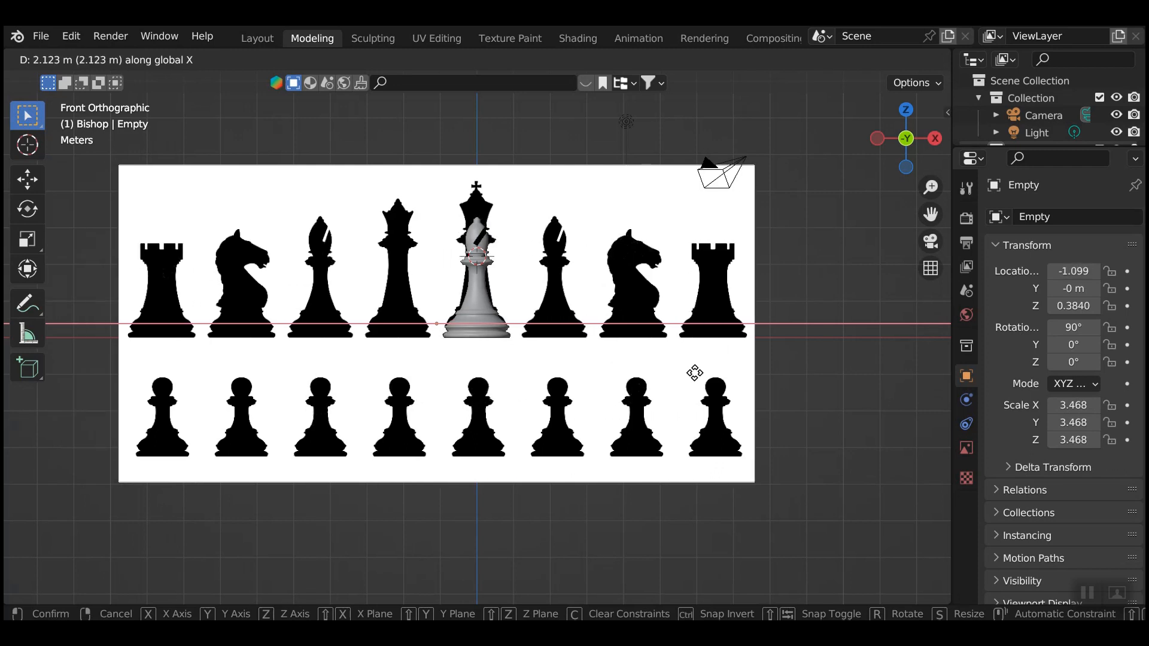
{"action": "left_click", "coordinate": [695, 372]}
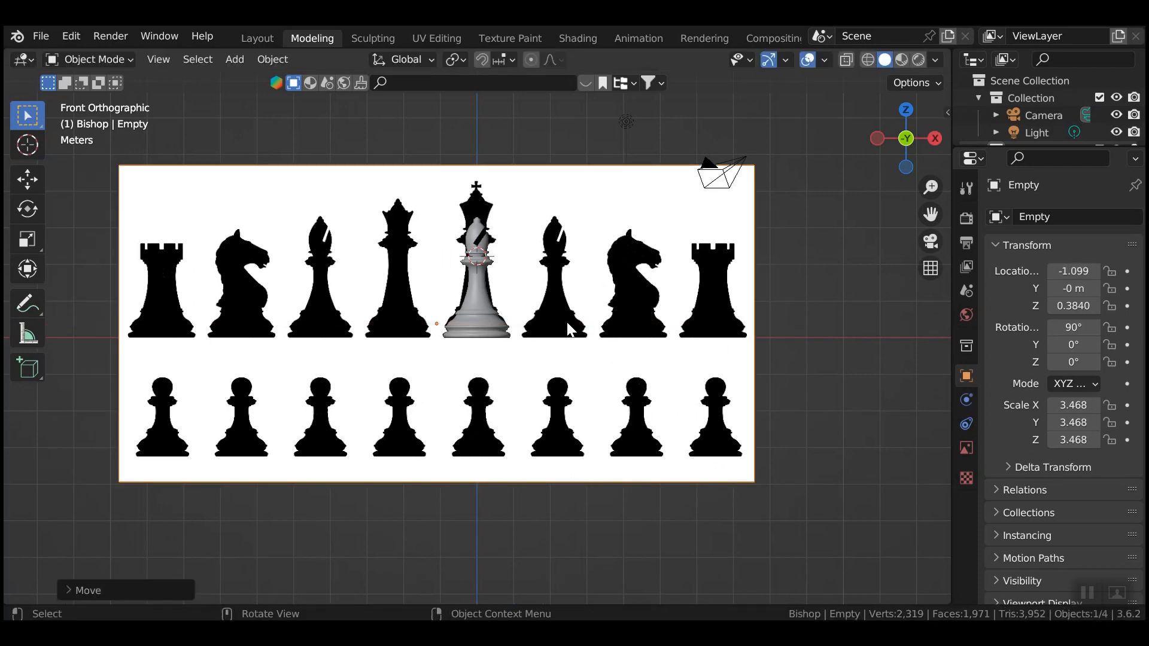
{"action": "left_click", "coordinate": [473, 286]}
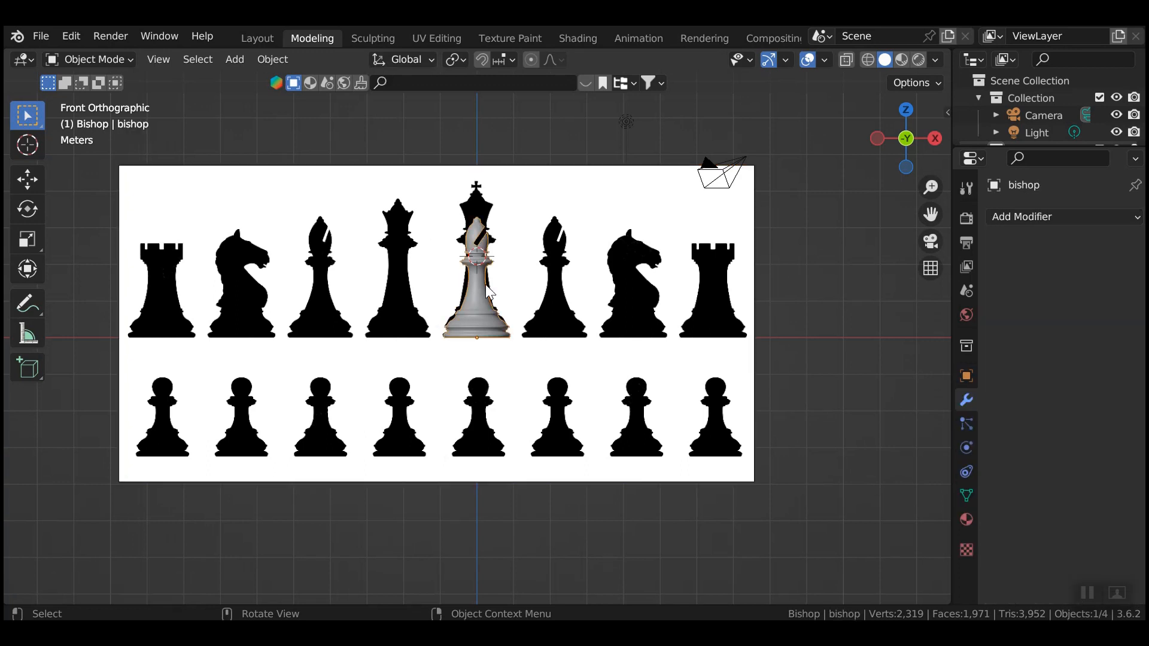
Box-select the bishop's upper vertices with X-ray on and delete them, leaving the 897-vertex base.
{"action": "key", "text": "Tab"}
{"action": "left_click_drag", "start_coordinate": [424, 188], "coordinate": [525, 297]}
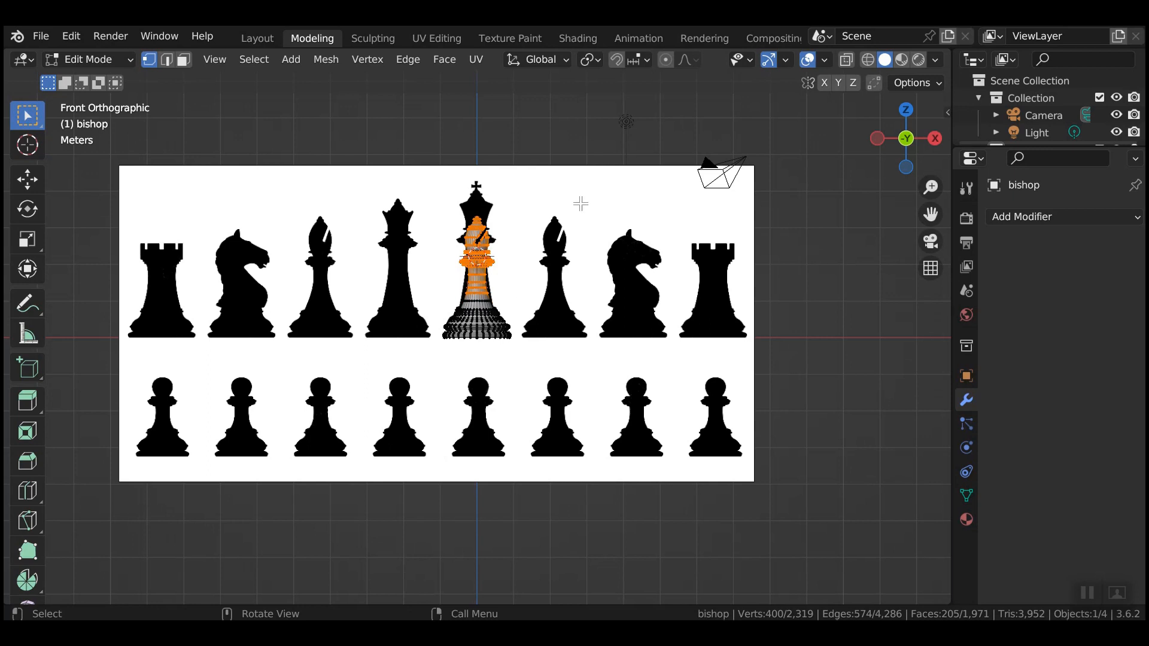
{"action": "left_click", "coordinate": [846, 59]}
{"action": "left_click_drag", "start_coordinate": [417, 198], "coordinate": [537, 297]}
{"action": "key", "text": "x"}
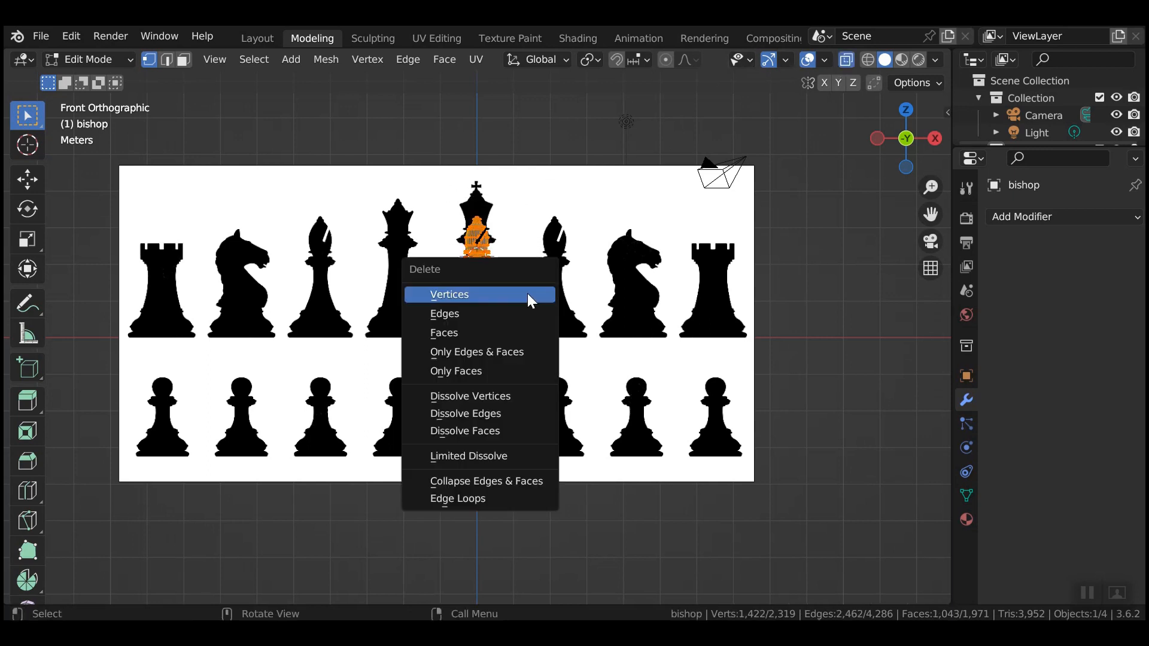
{"action": "left_click", "coordinate": [526, 293]}
{"action": "scroll", "coordinate": [526, 305], "scroll_direction": "up", "scroll_amount": 3}
{"action": "scroll", "coordinate": [527, 324], "scroll_direction": "up", "scroll_amount": 5}
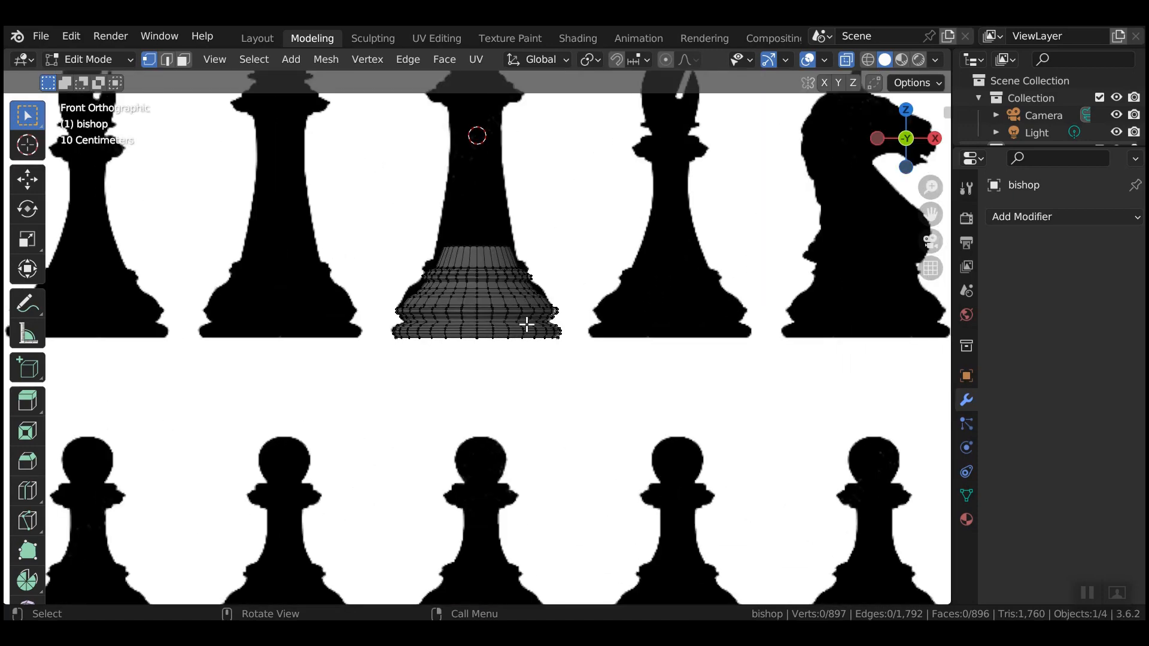
Stretch the base's upper section taller along Z and raise it about 0.095 m.
{"action": "left_click_drag", "start_coordinate": [283, 325], "coordinate": [685, 467]}
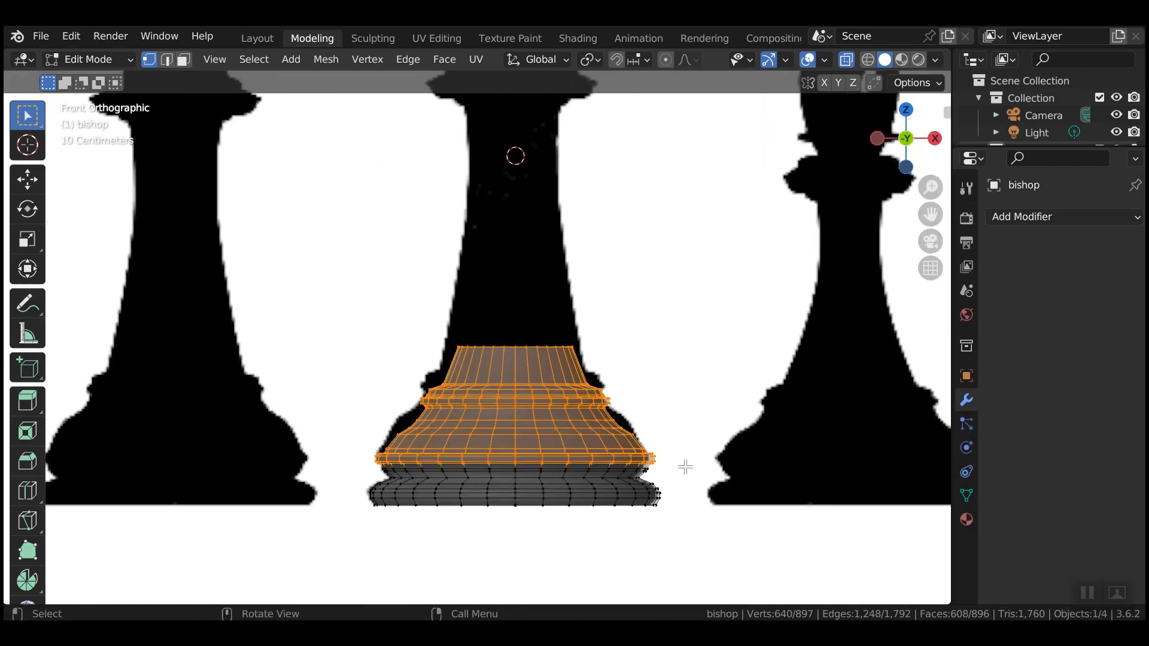
{"action": "key", "text": "s"}
{"action": "key", "text": "z"}
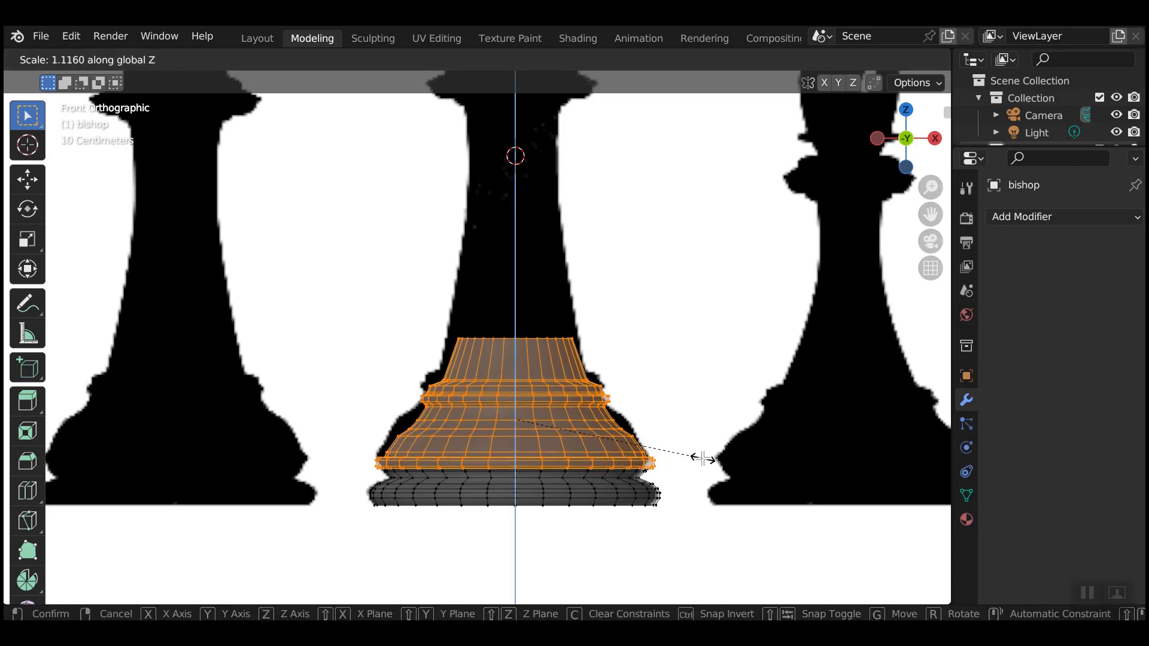
{"action": "left_click", "coordinate": [702, 458]}
{"action": "key", "text": "g"}
{"action": "key", "text": "z"}
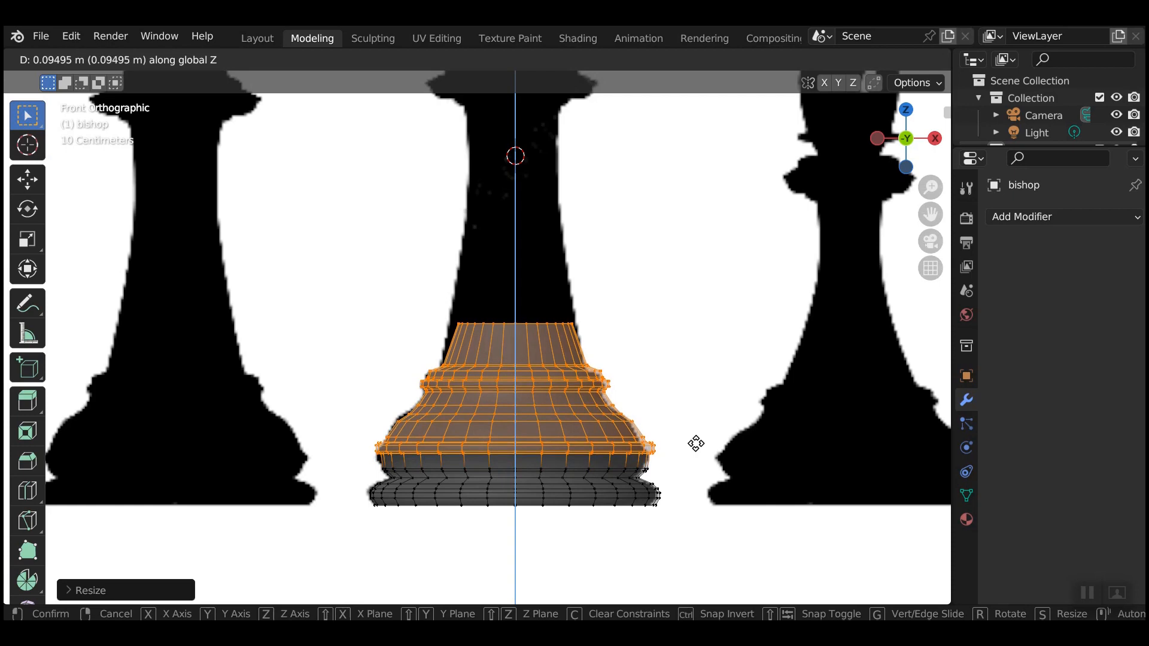
{"action": "left_click", "coordinate": [689, 447]}
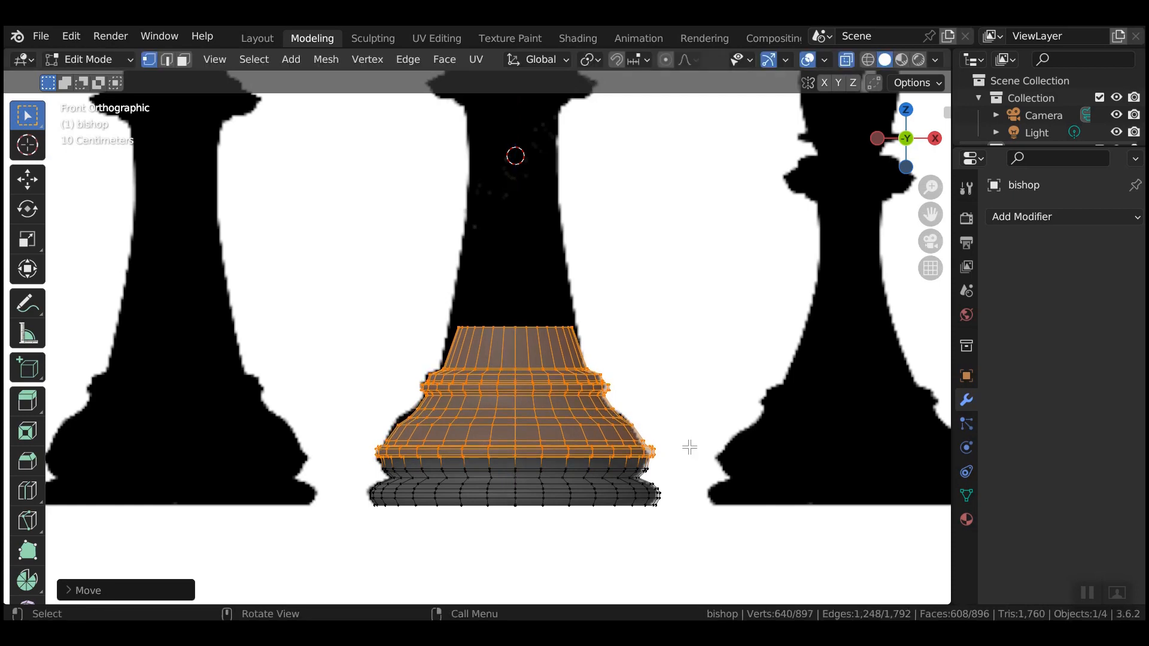
Widen three middle rings, then a single ring, toward the king's base outline.
{"action": "left_click_drag", "start_coordinate": [377, 393], "coordinate": [665, 435]}
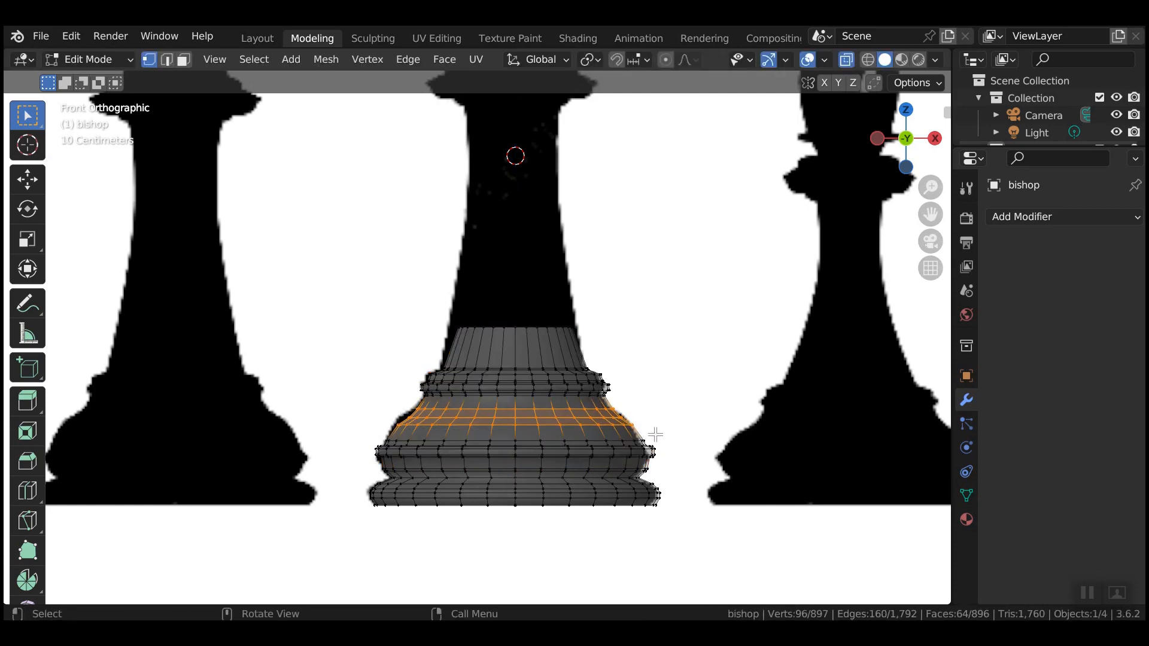
{"action": "key", "text": "s"}
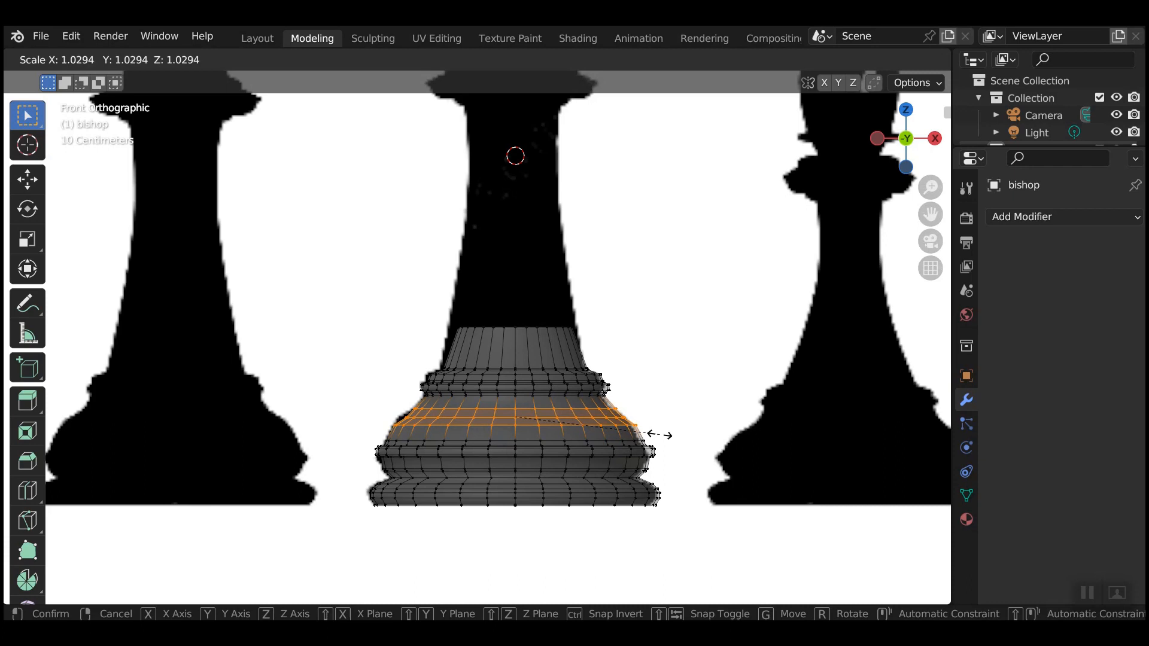
{"action": "left_click", "coordinate": [660, 435]}
{"action": "left_click_drag", "start_coordinate": [398, 414], "coordinate": [642, 420]}
{"action": "key", "text": "s"}
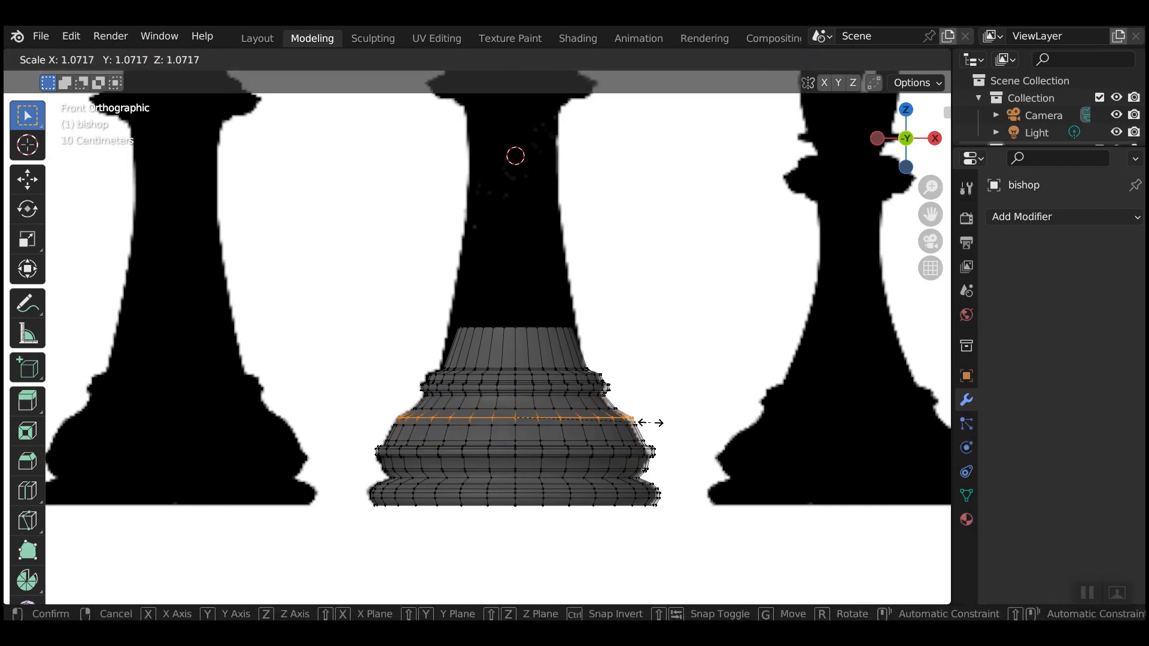
{"action": "left_click", "coordinate": [651, 423]}
{"action": "left_click", "coordinate": [457, 327], "text": "alt"}
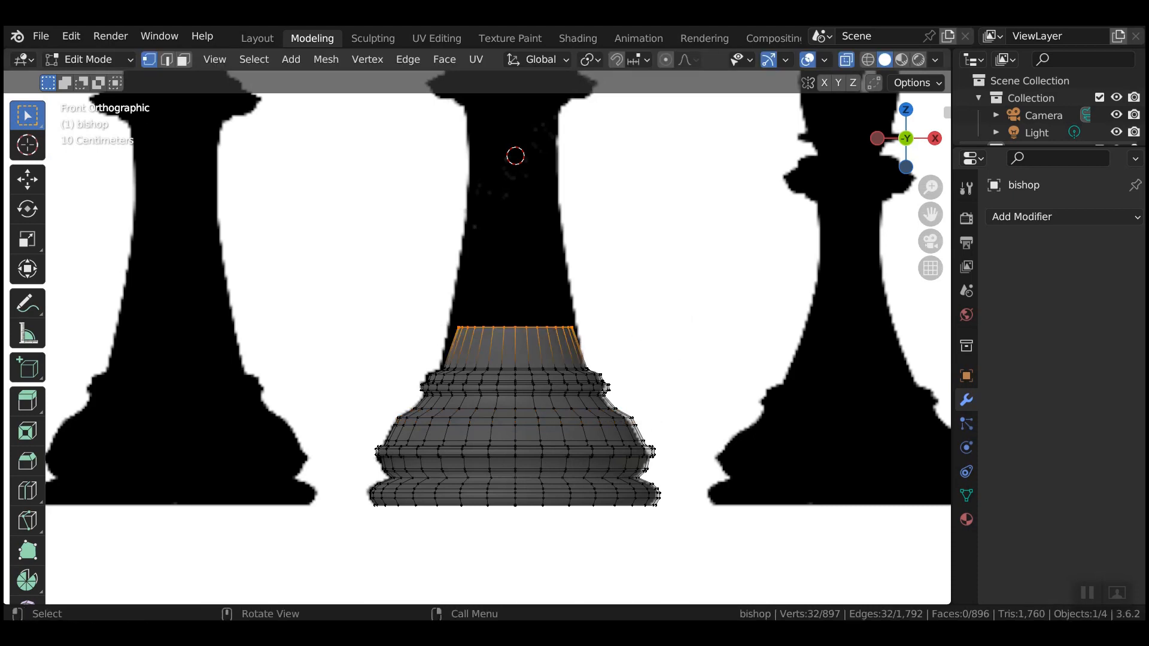
Widen the base's top ring slightly, then extrude a narrower ring straight up.
{"action": "key", "text": "s"}
{"action": "left_click", "coordinate": [655, 342]}
{"action": "key", "text": "e"}
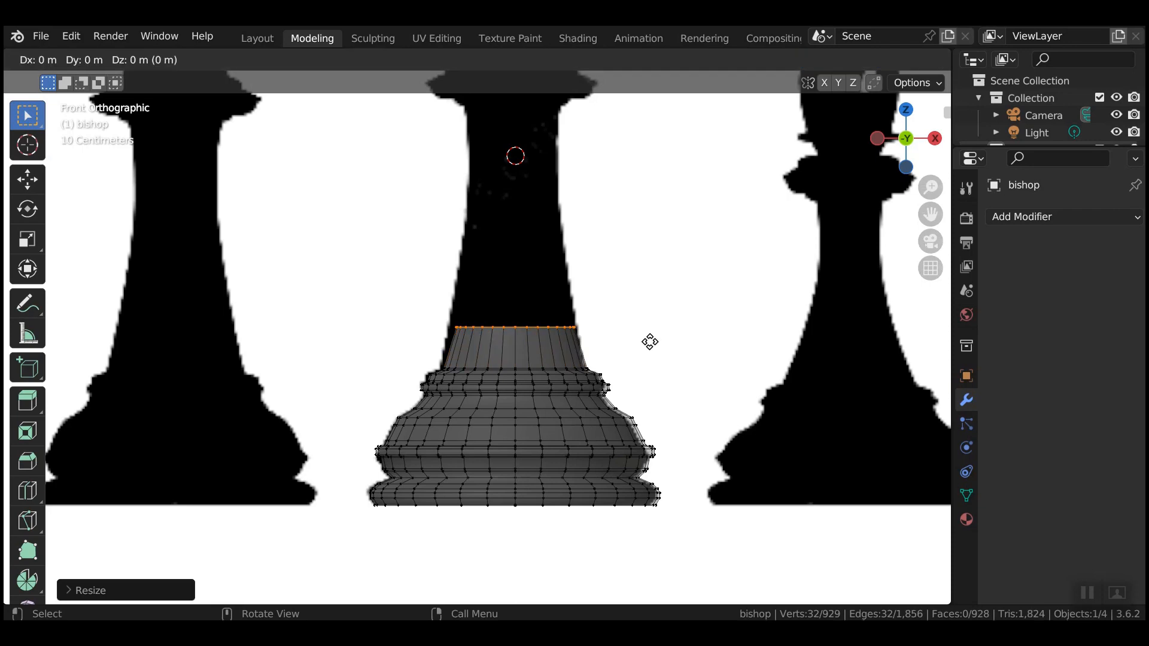
{"action": "key", "text": "z"}
{"action": "left_click", "coordinate": [641, 249]}
{"action": "key", "text": "s"}
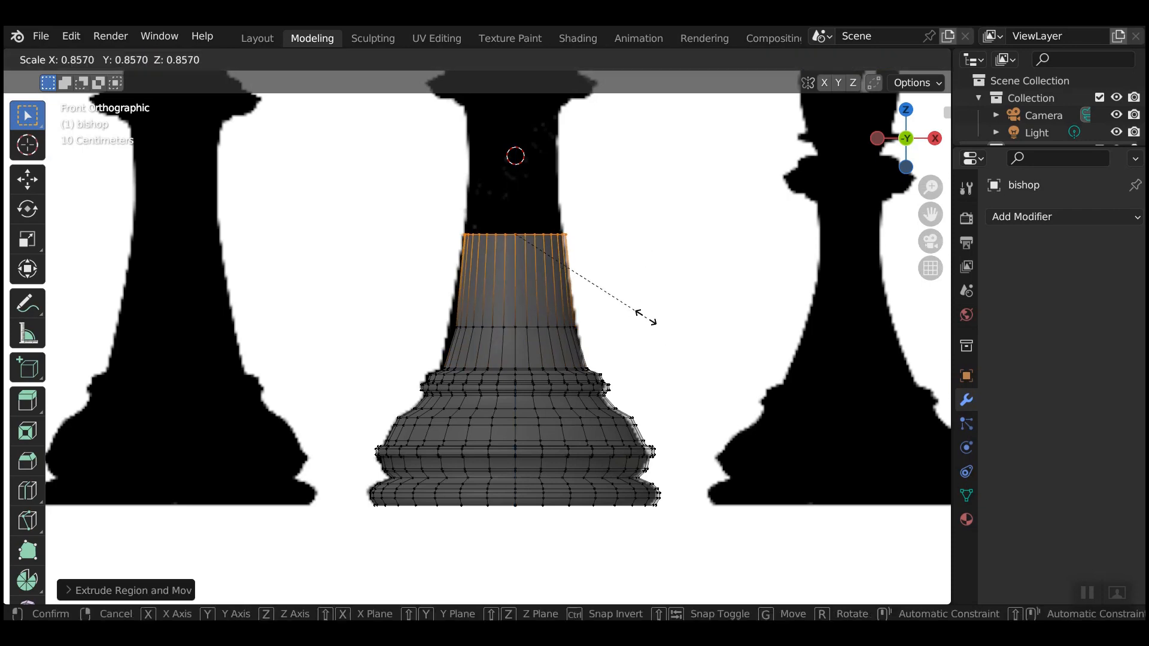
{"action": "left_click", "coordinate": [633, 305]}
{"action": "scroll", "coordinate": [671, 369], "scroll_direction": "down", "scroll_amount": 1}
{"action": "middle_click_drag", "start_coordinate": [670, 292], "coordinate": [659, 496], "text": "shift"}
Extrude more rings upward along Z, slightly narrowing the stem.
{"action": "key", "text": "e"}
{"action": "key", "text": "z"}
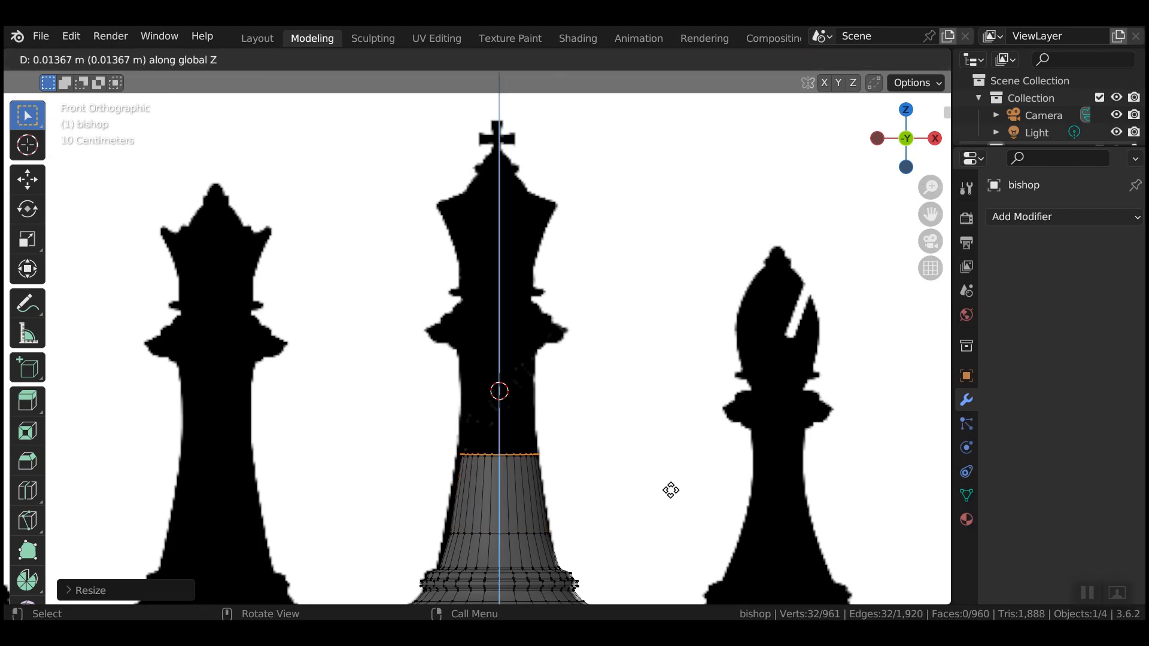
{"action": "left_click", "coordinate": [674, 417]}
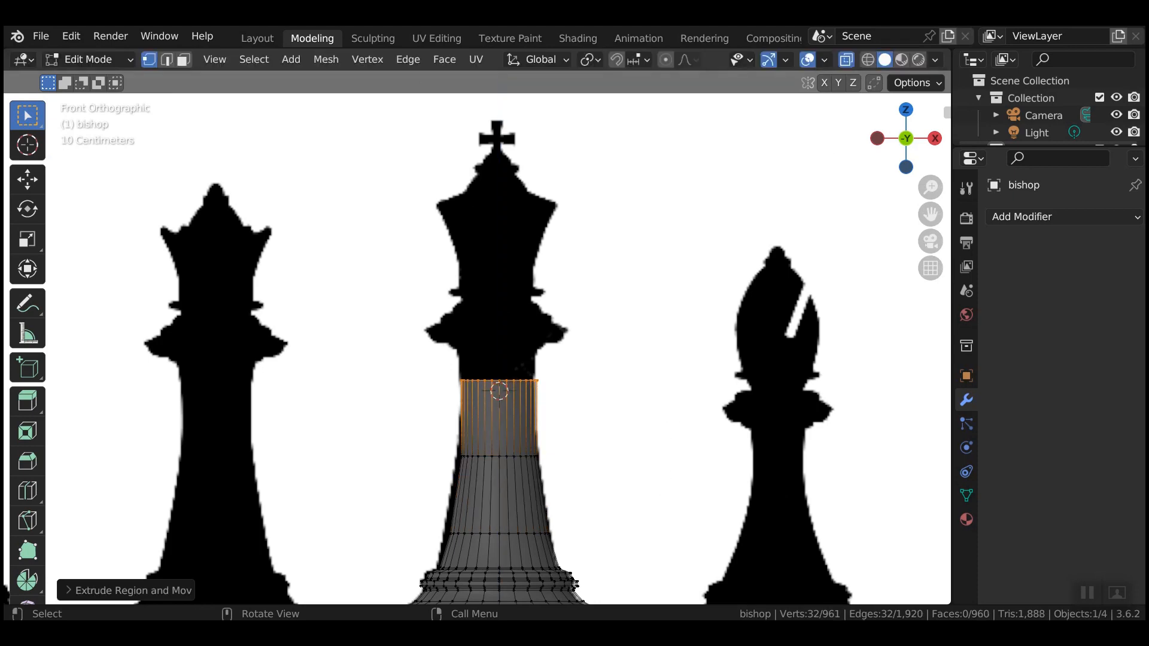
{"action": "key", "text": "s"}
{"action": "left_click", "coordinate": [648, 436]}
{"action": "key", "text": "e"}
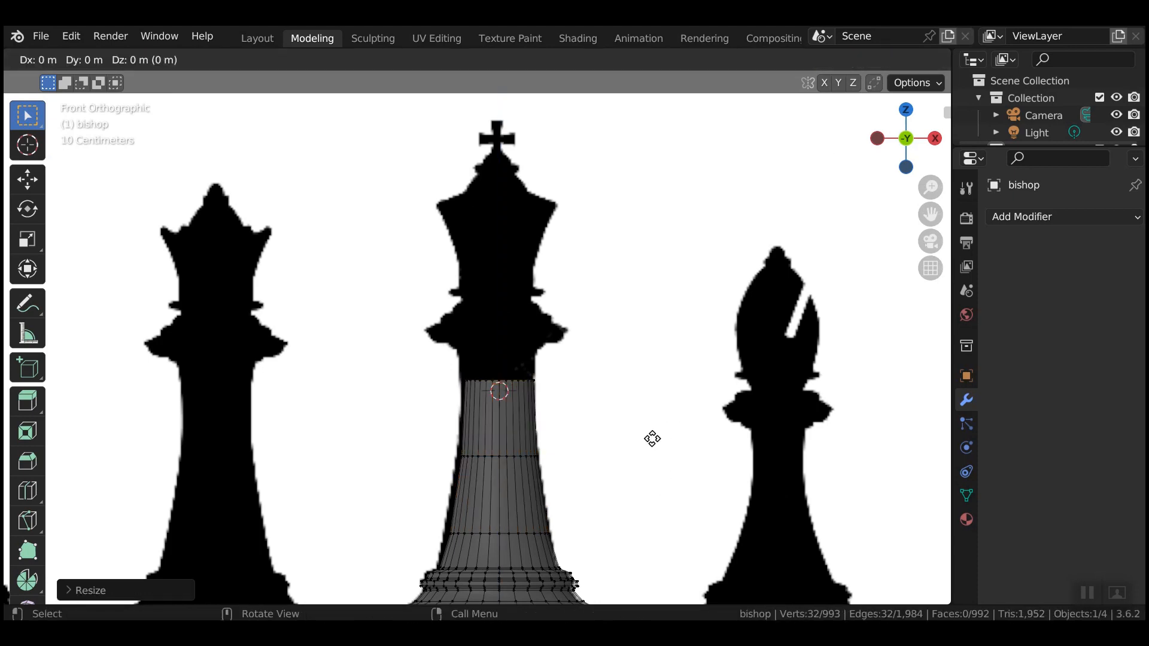
{"action": "key", "text": "z"}
{"action": "left_click", "coordinate": [650, 414]}
{"action": "key", "text": "e"}
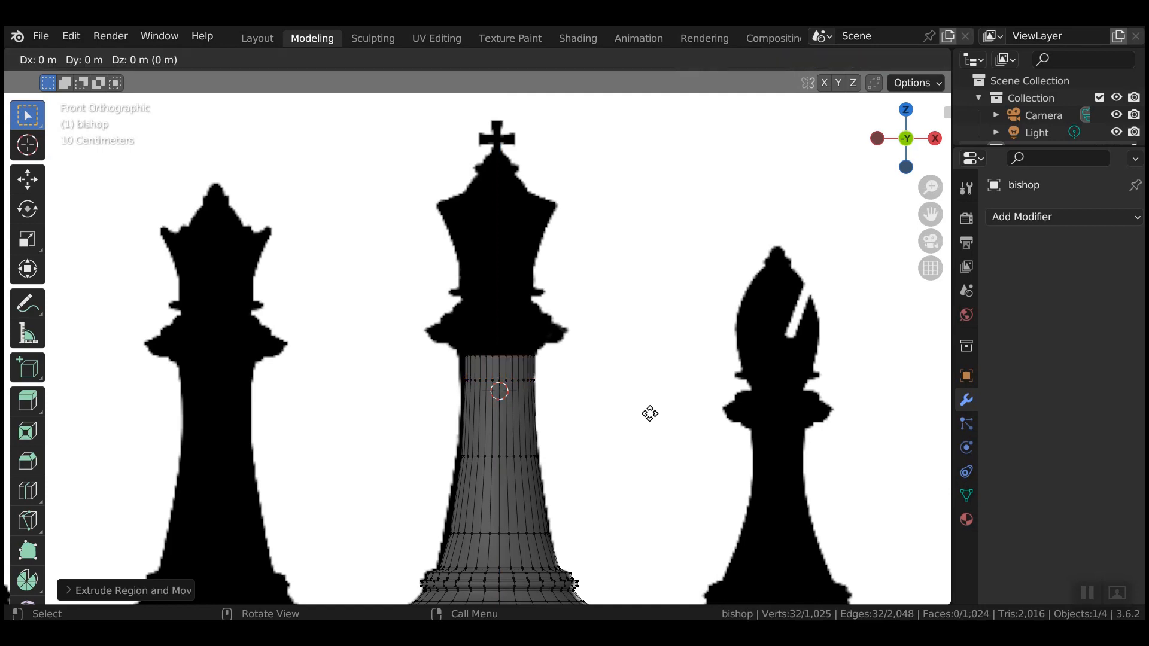
{"action": "key", "text": "s"}
{"action": "left_click", "coordinate": [663, 414]}
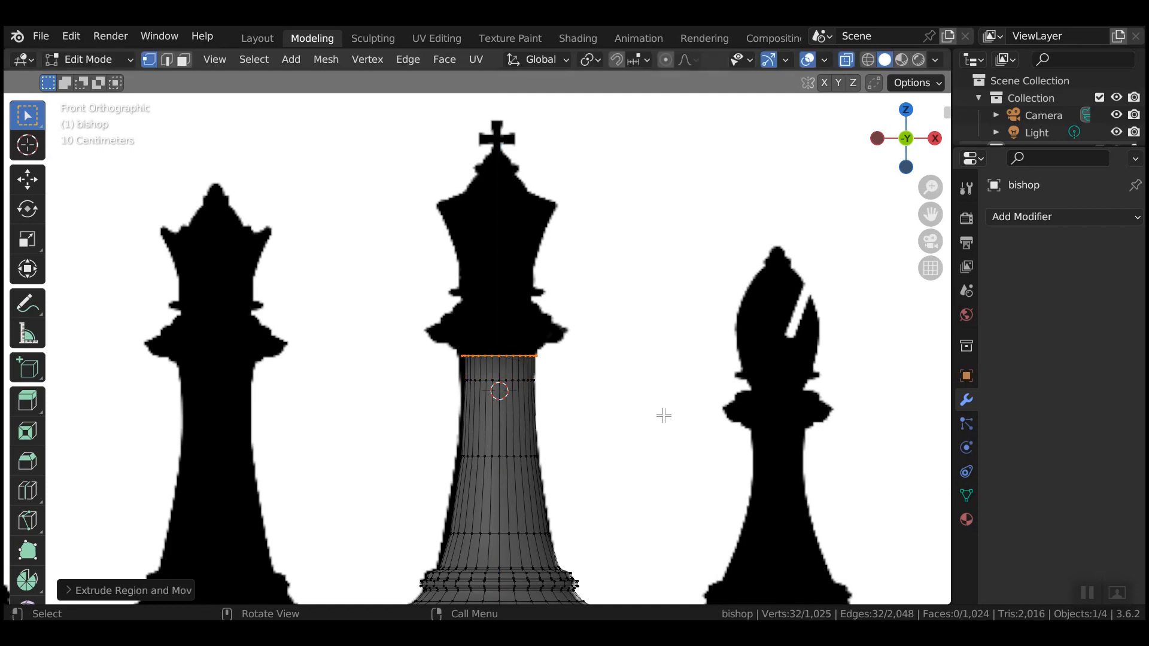
Extrude further rings upward, widening one, until the stem reaches just under the collar.
{"action": "key", "text": "e"}
{"action": "key", "text": "z"}
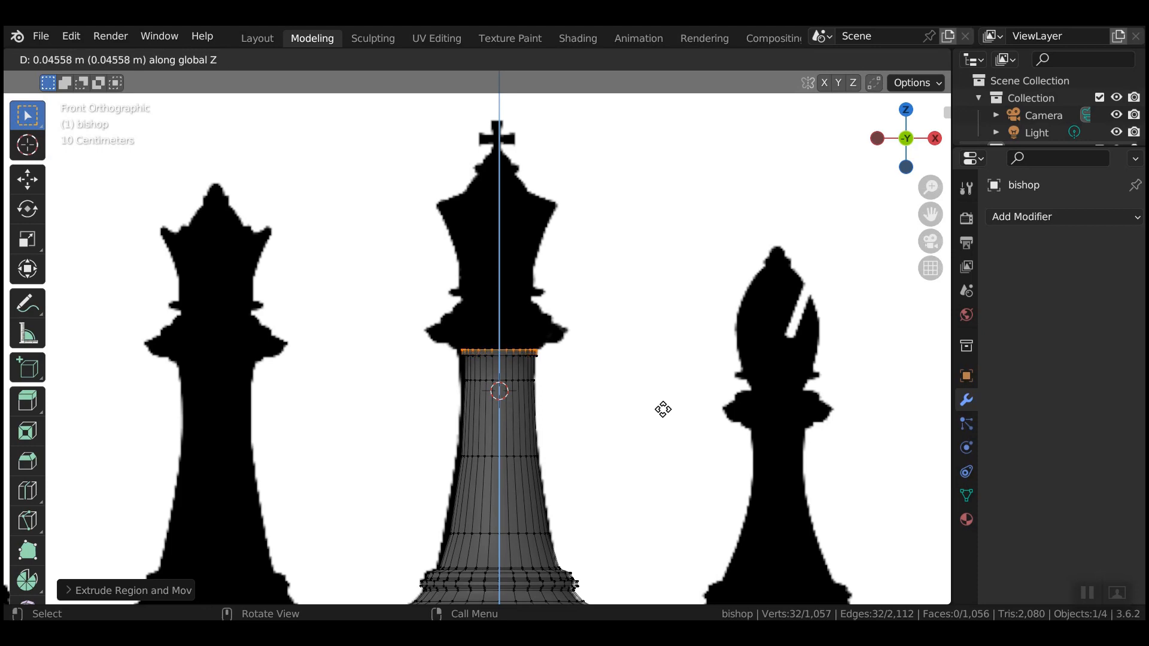
{"action": "left_click", "coordinate": [661, 410]}
{"action": "key", "text": "e"}
{"action": "key", "text": "s"}
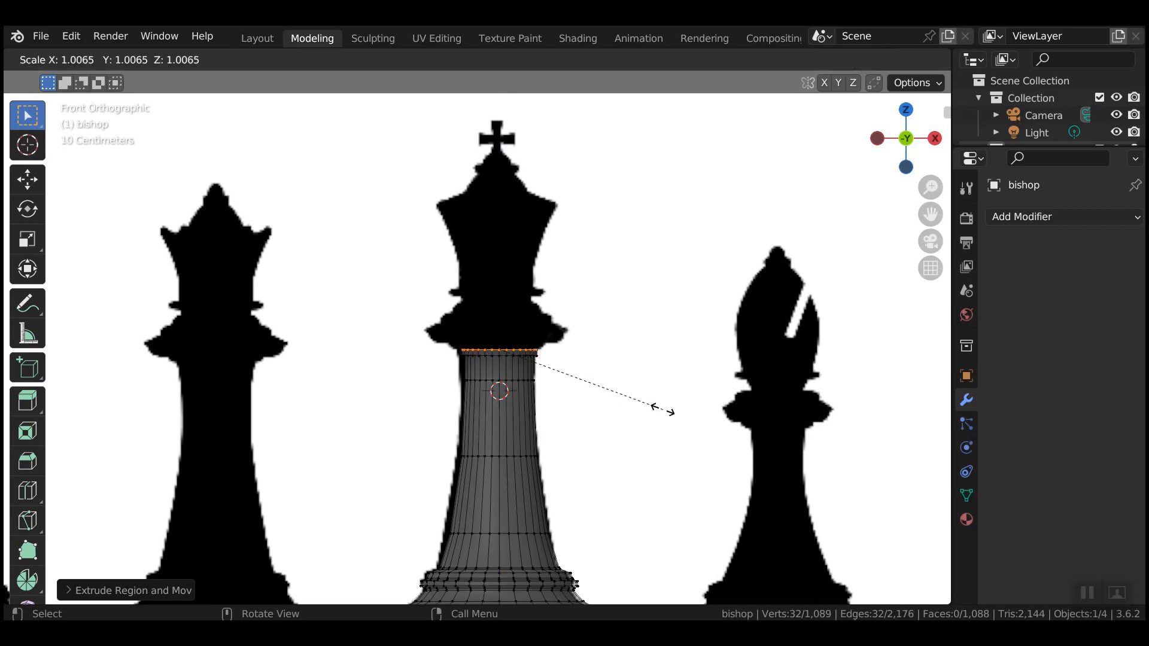
{"action": "left_click", "coordinate": [680, 410]}
{"action": "key", "text": "e"}
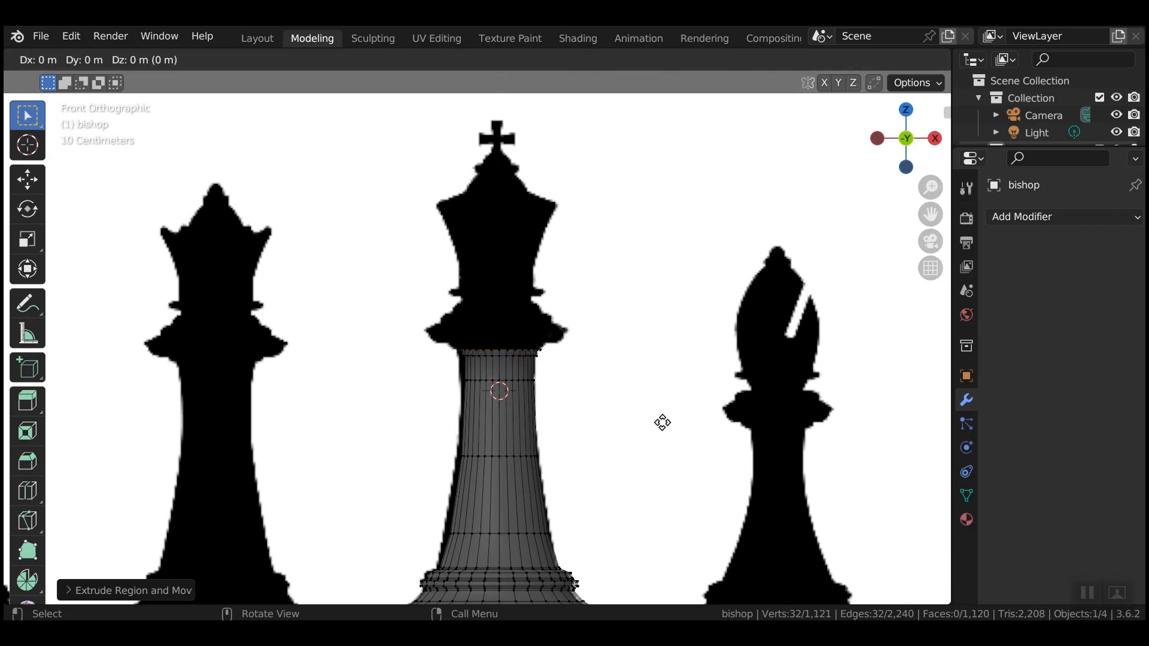
{"action": "key", "text": "z"}
{"action": "left_click", "coordinate": [665, 416]}
Widen the top ring and extrude flaring rings out into the king's collar.
{"action": "key", "text": "s"}
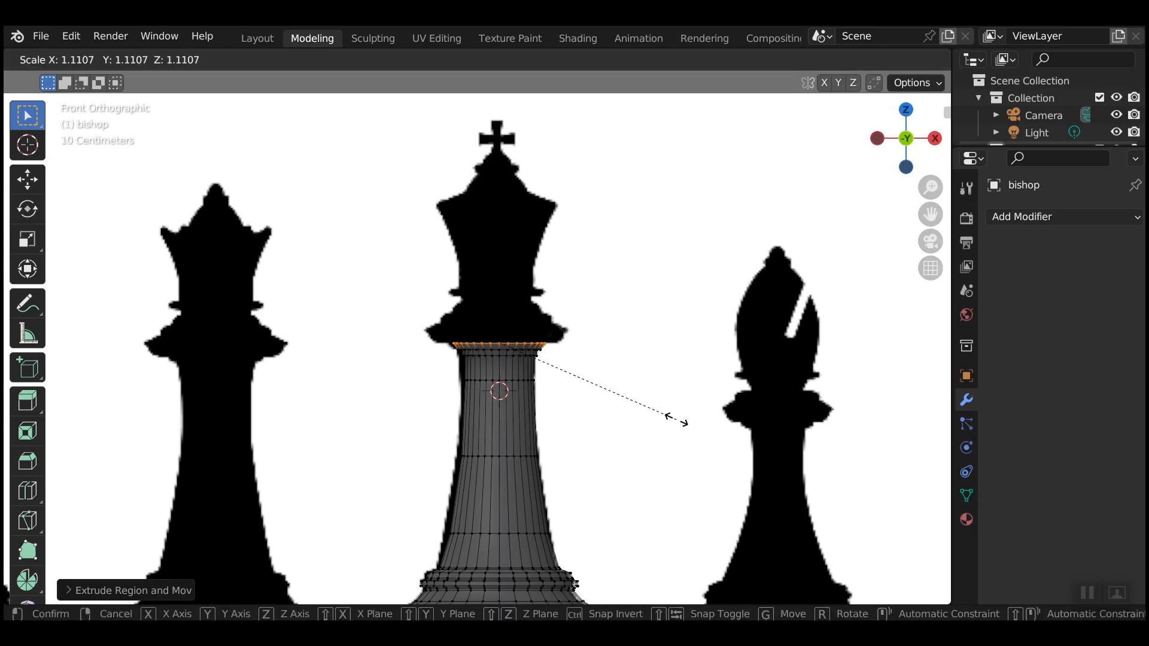
{"action": "left_click", "coordinate": [688, 414]}
{"action": "key", "text": "e"}
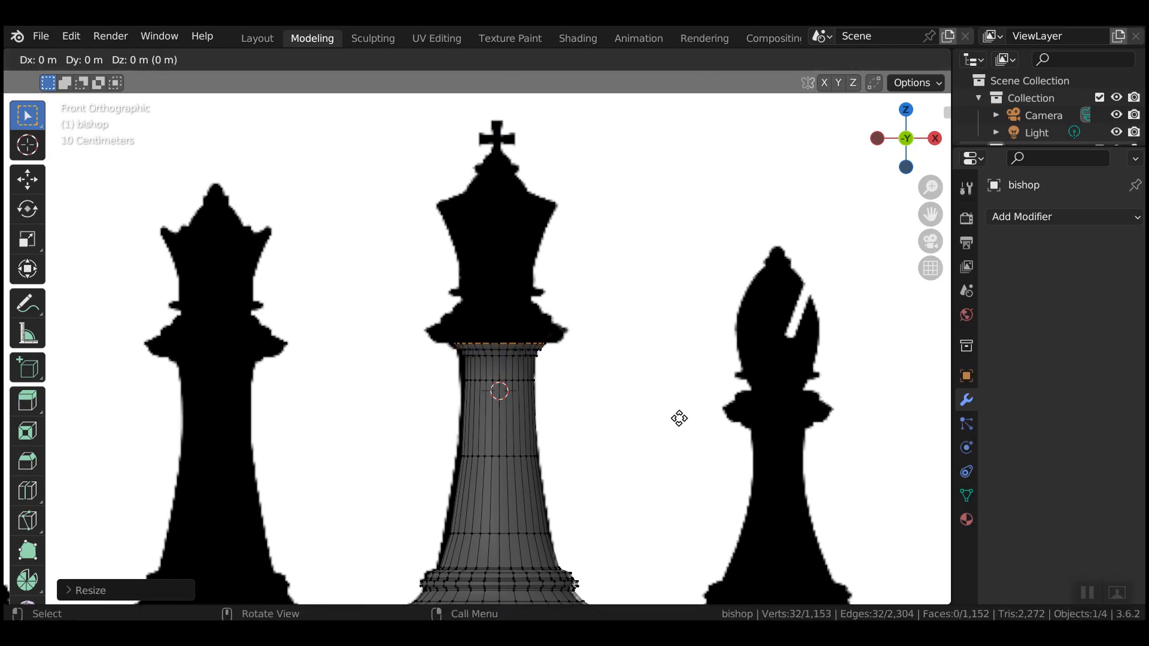
{"action": "key", "text": "s"}
{"action": "left_click", "coordinate": [735, 414]}
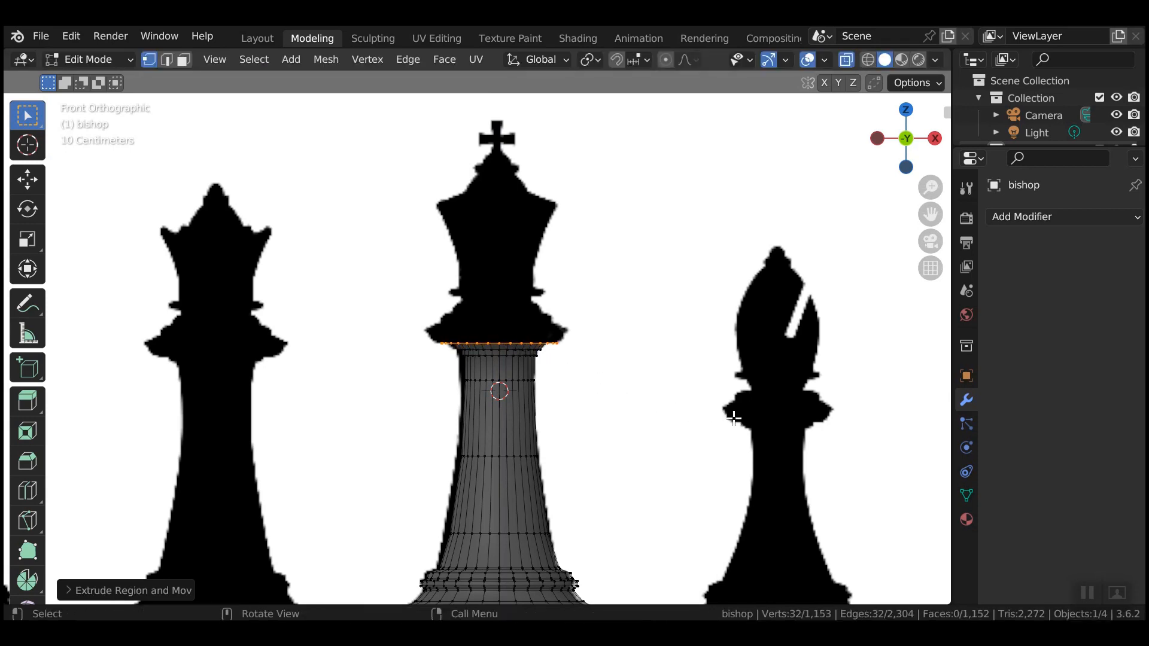
{"action": "key", "text": "e"}
{"action": "key", "text": "z"}
{"action": "left_click", "coordinate": [735, 414]}
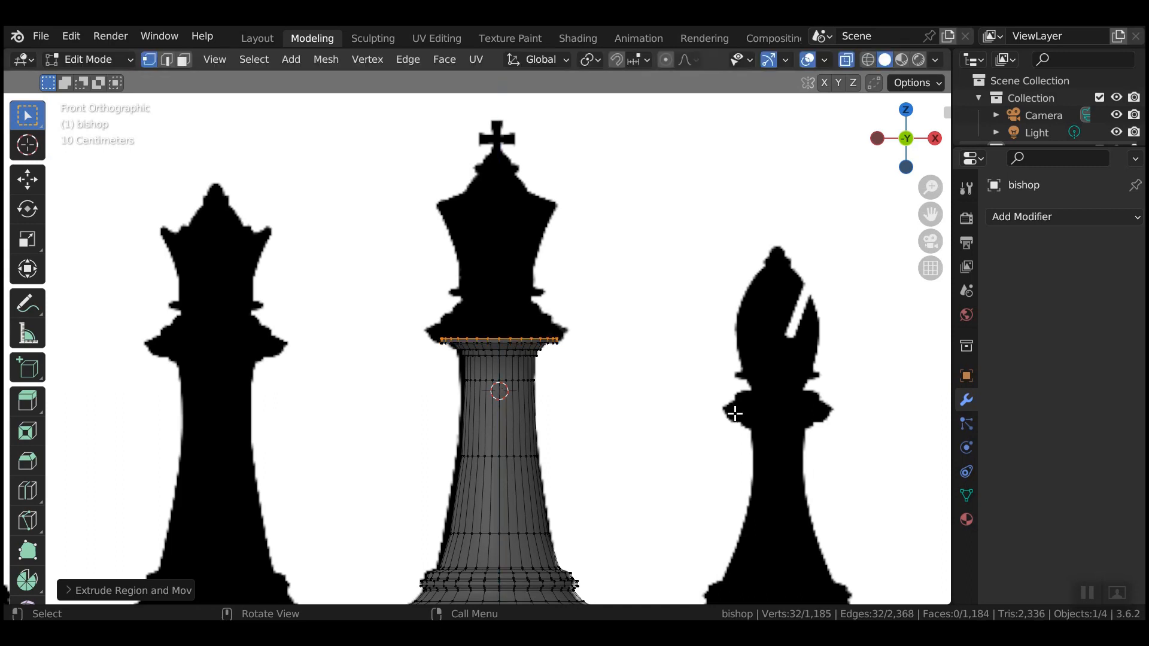
{"action": "key", "text": "s"}
{"action": "left_click", "coordinate": [737, 406]}
Extrude more collar rings upward, shrinking the last to 0.9309 scale.
{"action": "key", "text": "e"}
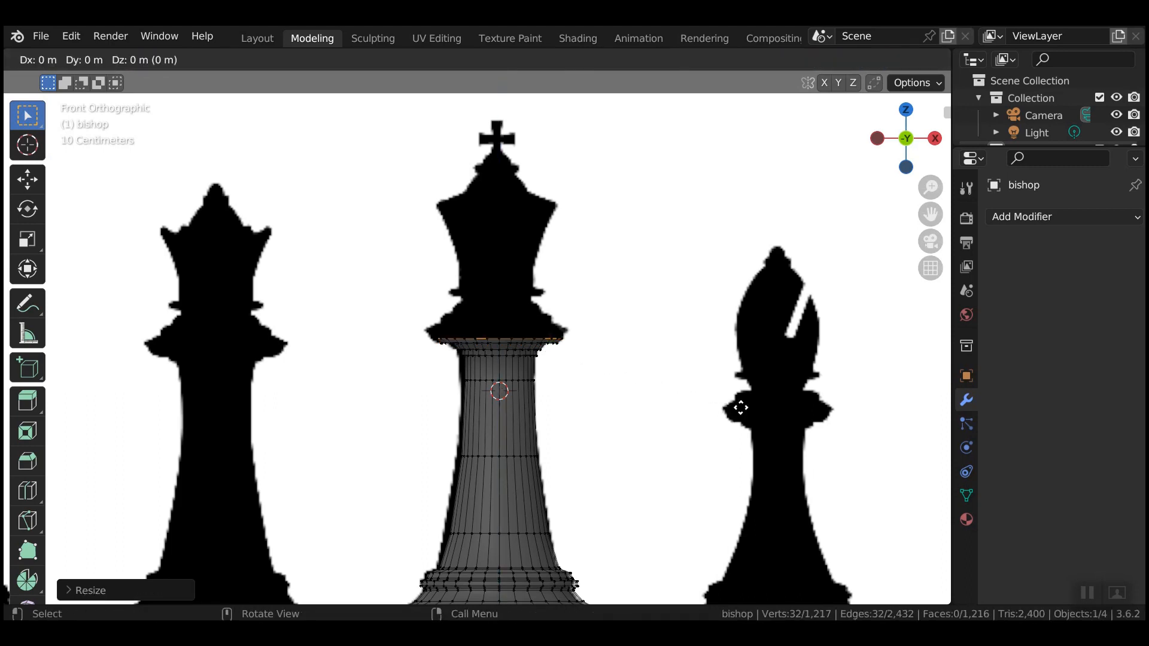
{"action": "key", "text": "z"}
{"action": "left_click", "coordinate": [740, 405]}
{"action": "key", "text": "e"}
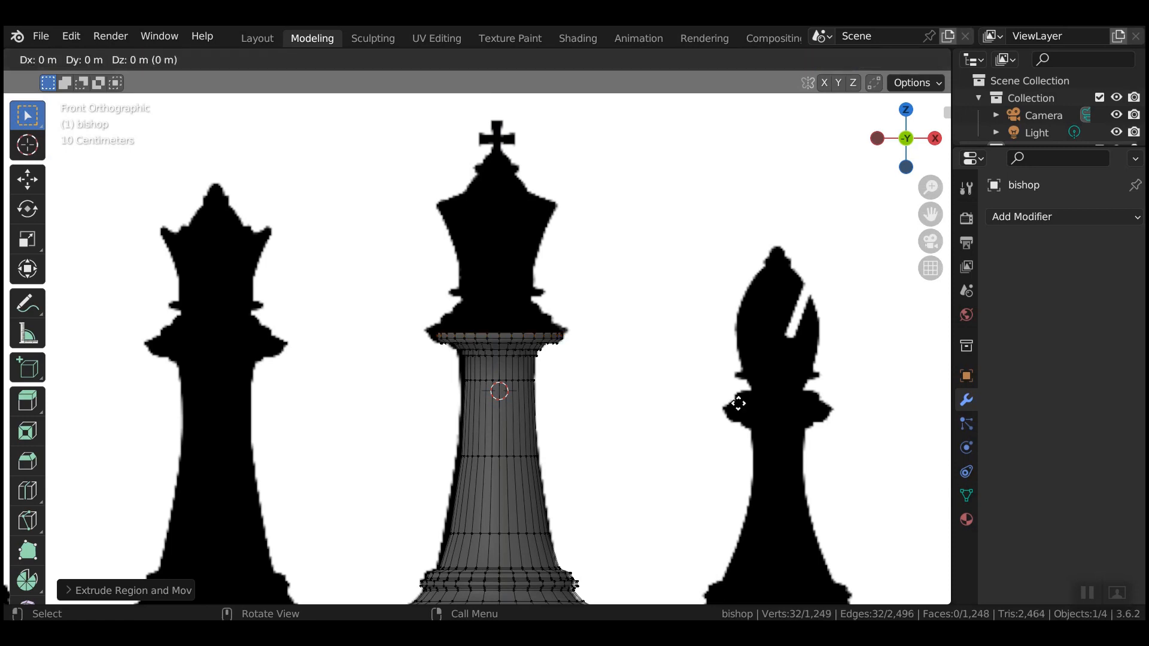
{"action": "key", "text": "s"}
{"action": "left_click", "coordinate": [742, 399]}
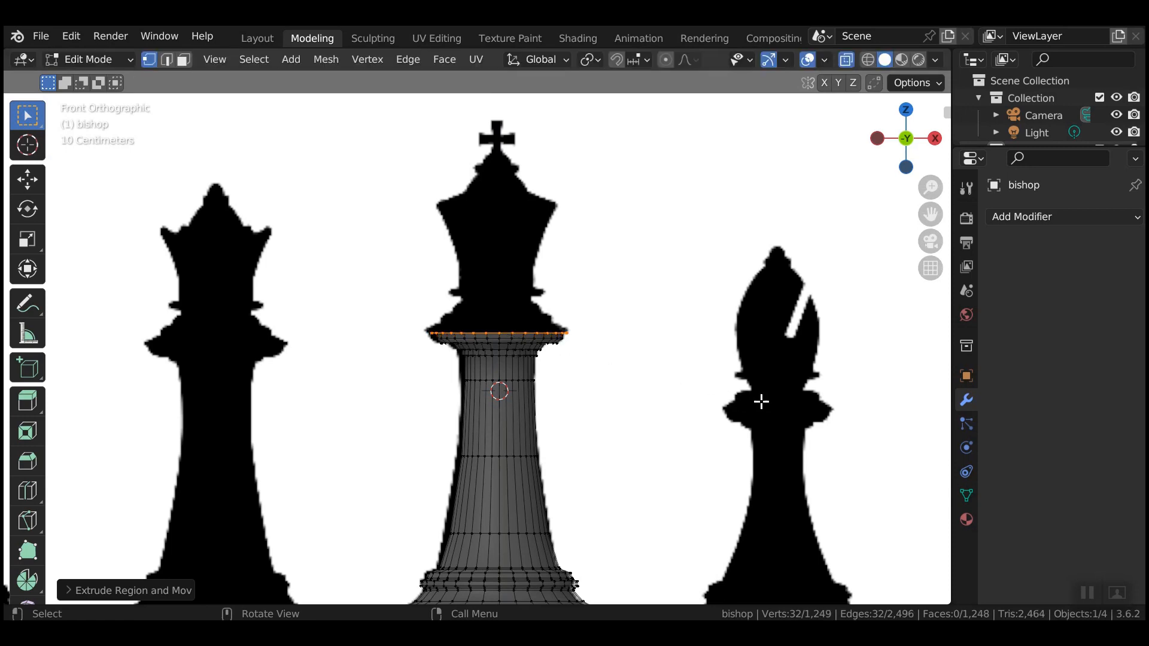
{"action": "key", "text": "e"}
{"action": "key", "text": "z"}
{"action": "left_click", "coordinate": [761, 396]}
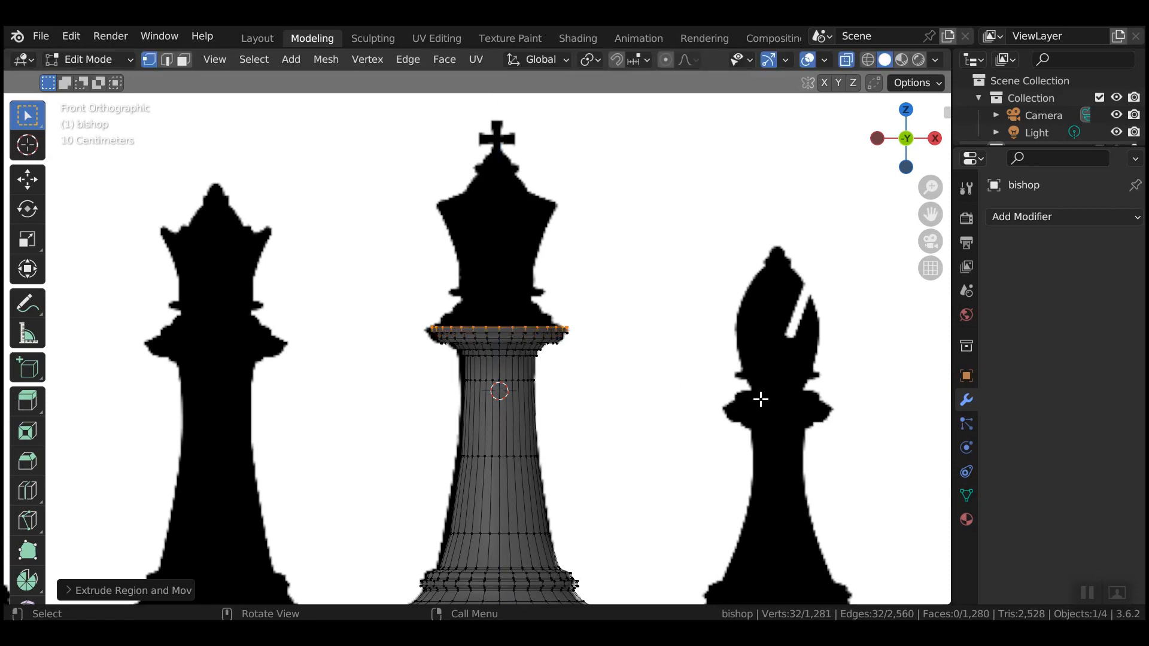
{"action": "key", "text": "e"}
{"action": "key", "text": "s"}
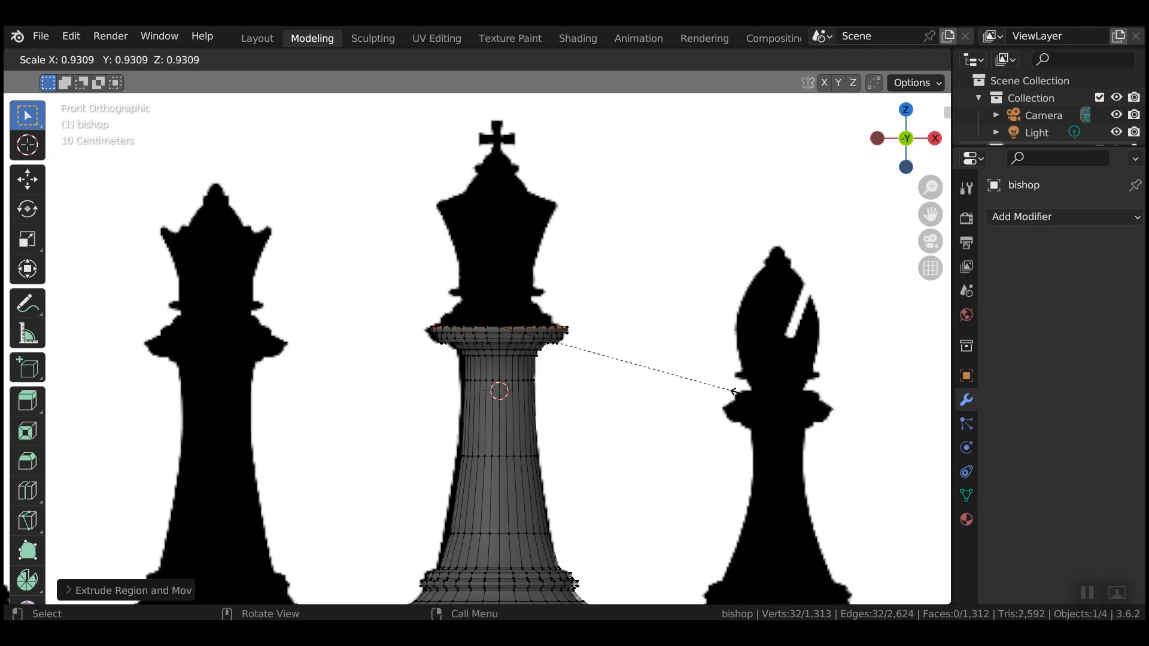
{"action": "left_click", "coordinate": [733, 392]}
Continue extruding rings above the collar, narrowing them slightly.
{"action": "key", "text": "e"}
{"action": "key", "text": "z"}
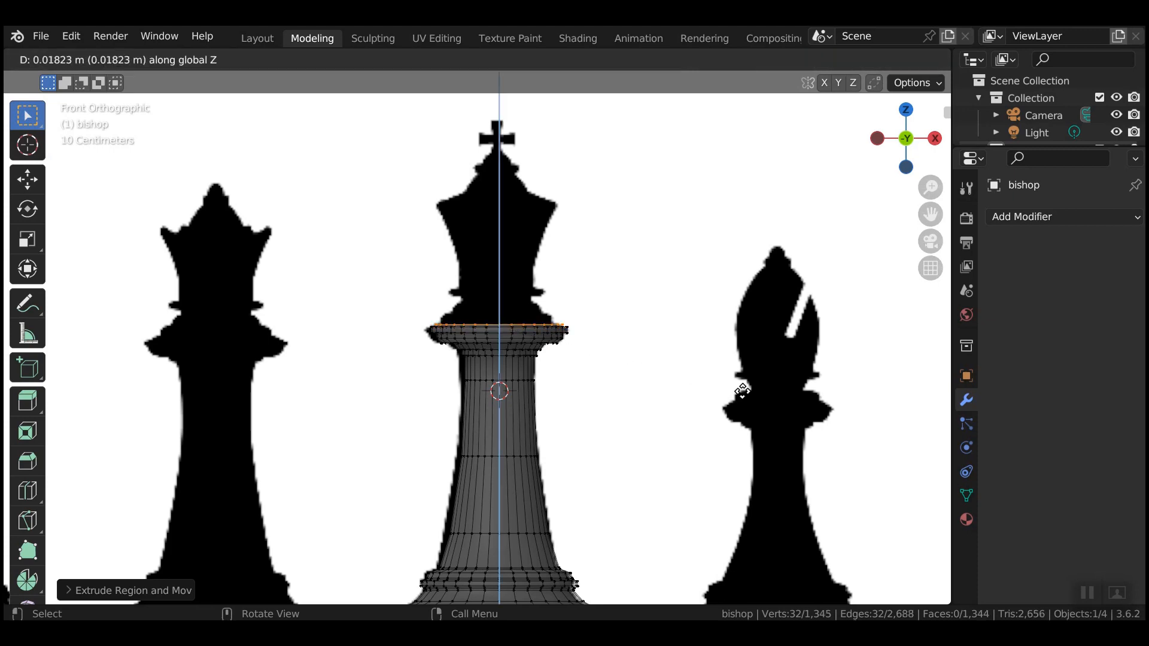
{"action": "left_click", "coordinate": [743, 389]}
{"action": "key", "text": "e"}
{"action": "key", "text": "s"}
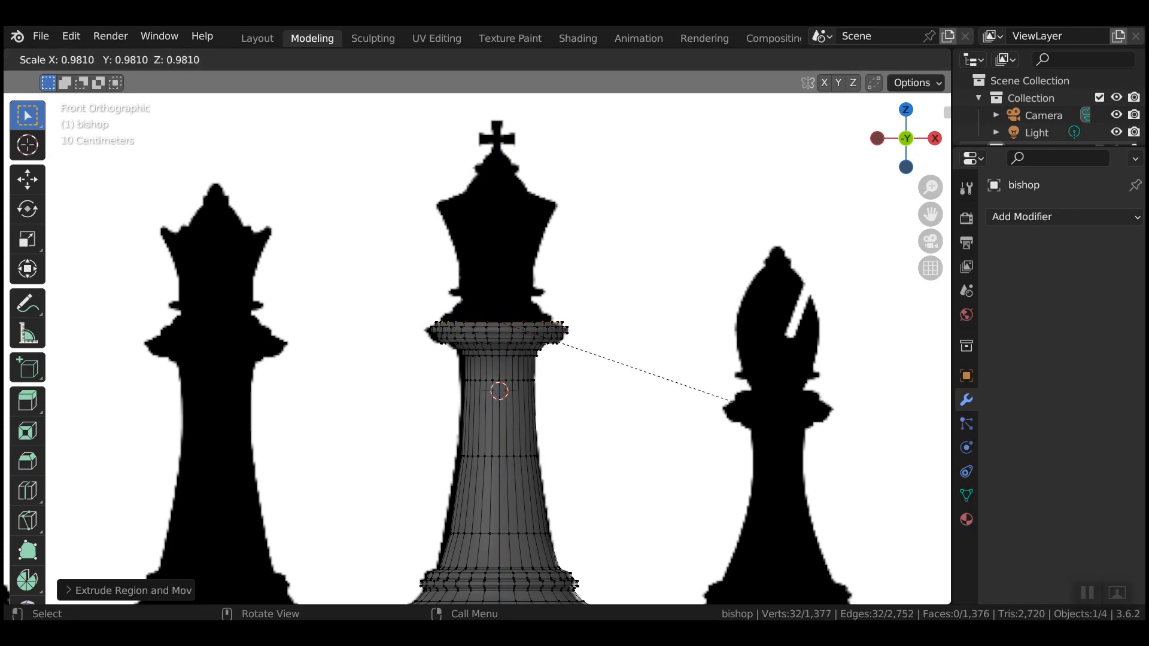
{"action": "left_click", "coordinate": [756, 401]}
{"action": "key", "text": "e"}
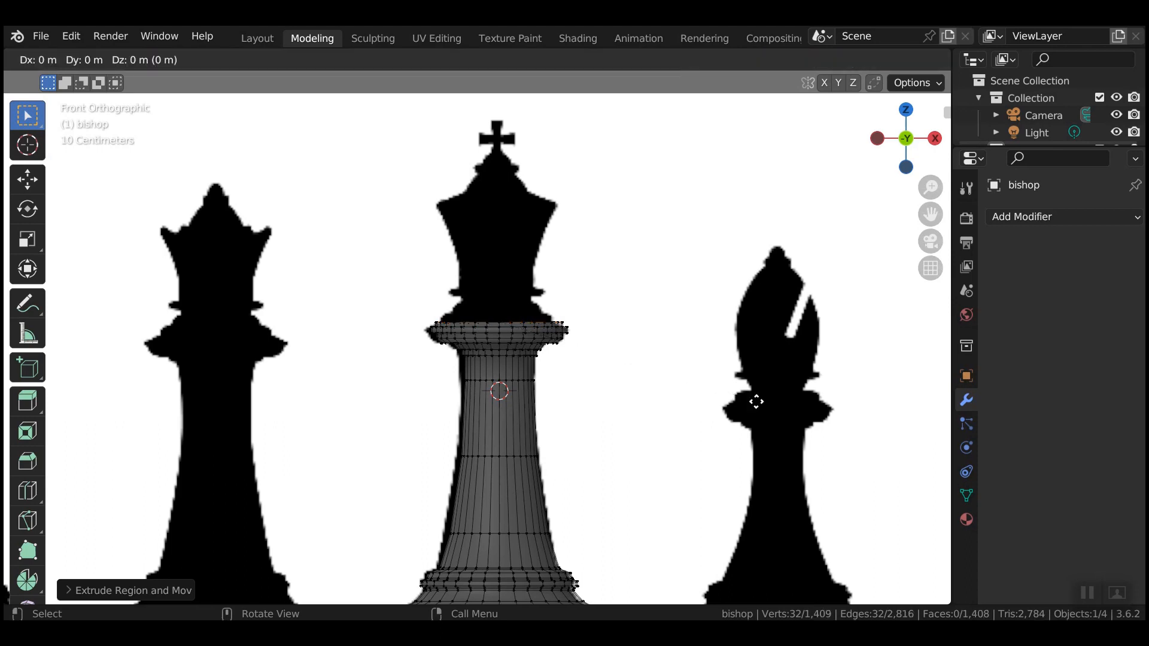
{"action": "key", "text": "z"}
{"action": "left_click", "coordinate": [757, 395]}
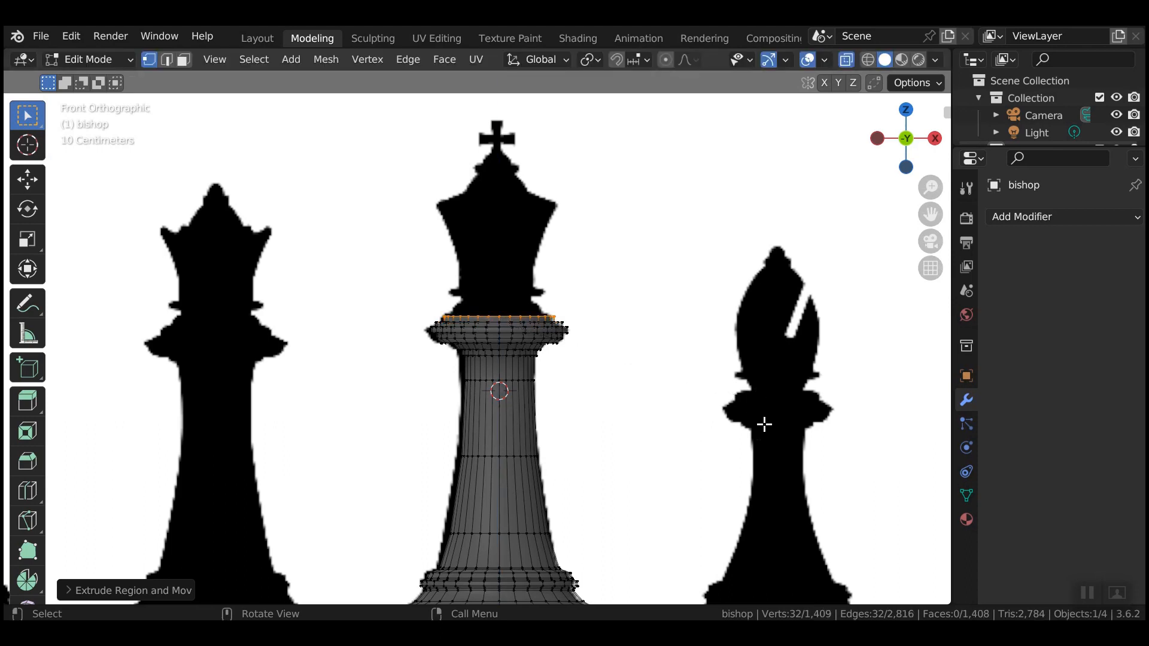
{"action": "key", "text": "s"}
{"action": "left_click", "coordinate": [755, 413]}
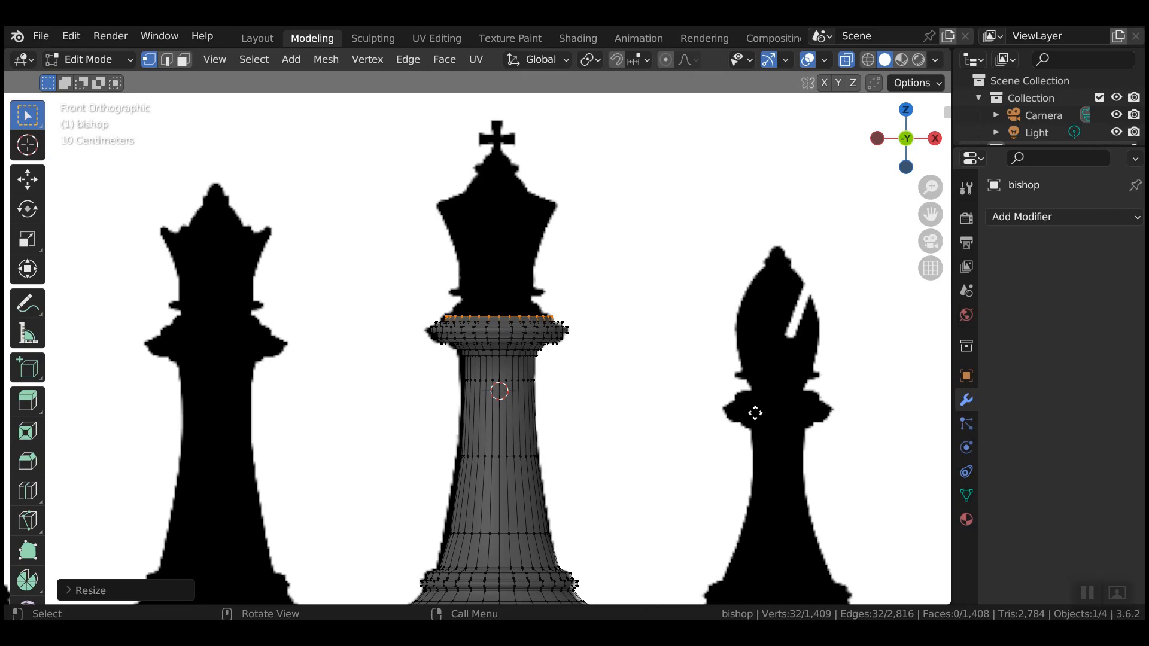
Raise and shrink two more rings, tapering the neck toward the crown.
{"action": "key", "text": "e"}
{"action": "key", "text": "z"}
{"action": "left_click", "coordinate": [755, 411]}
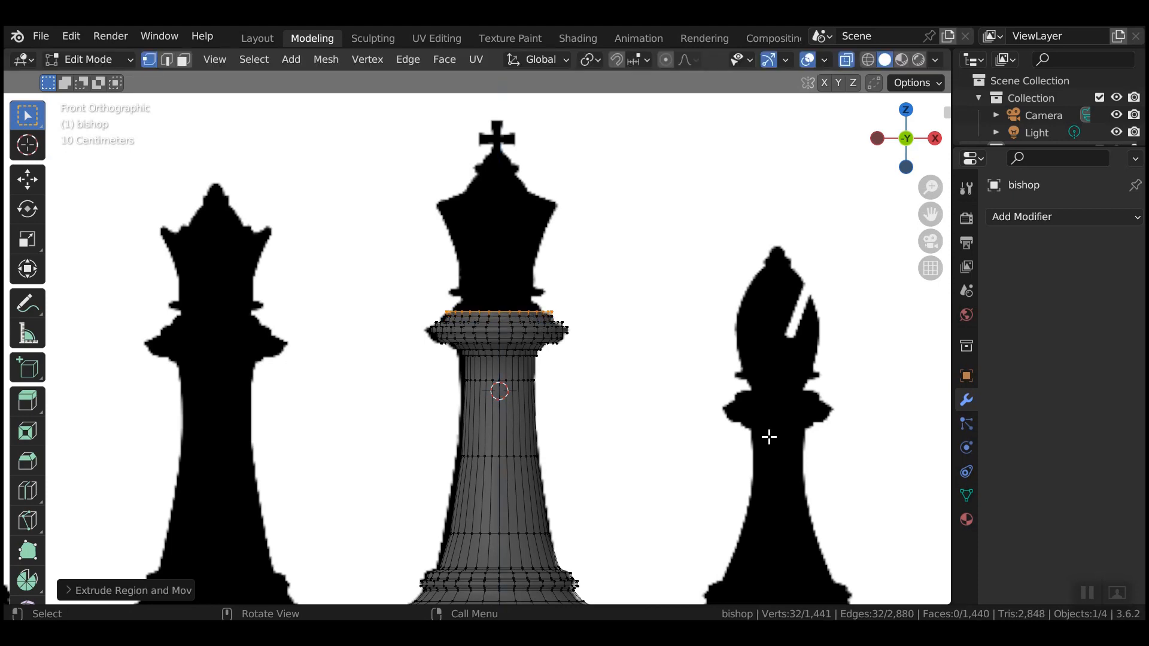
{"action": "key", "text": "s"}
{"action": "left_click", "coordinate": [728, 397]}
{"action": "key", "text": "e"}
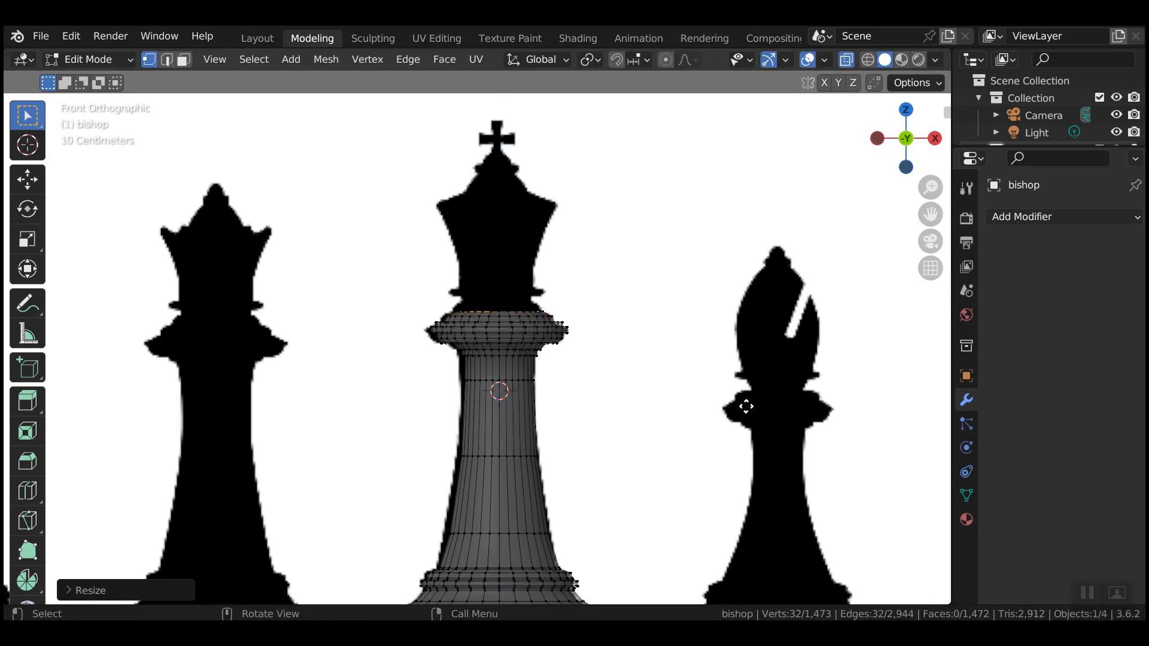
{"action": "key", "text": "z"}
{"action": "left_click", "coordinate": [751, 419]}
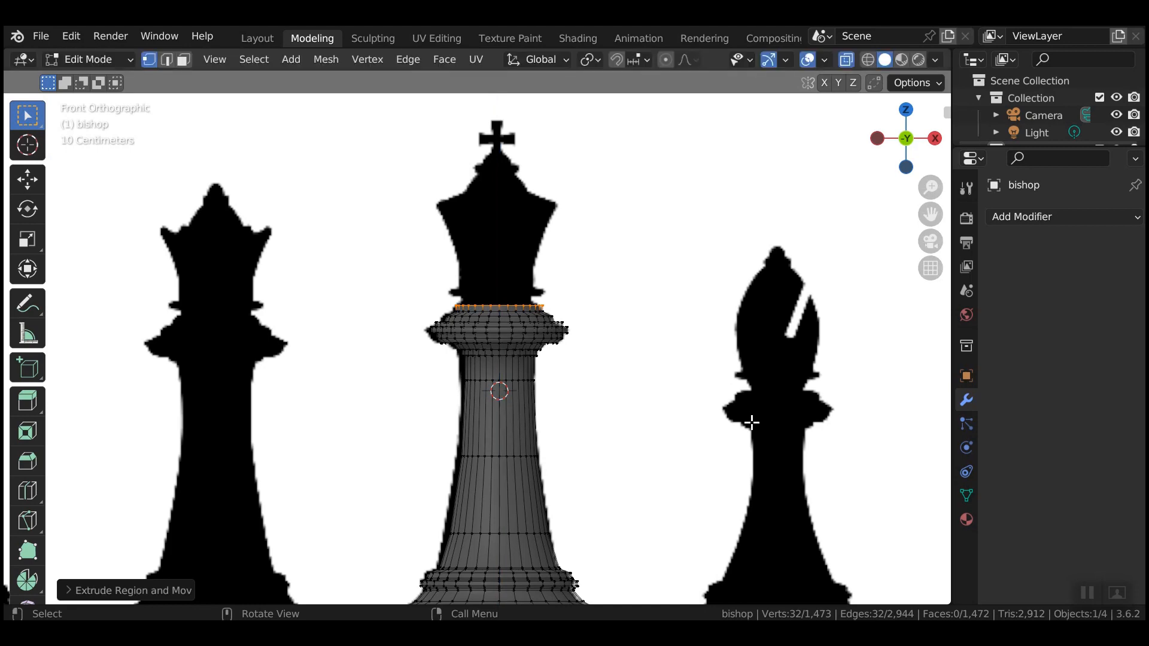
{"action": "key", "text": "s"}
{"action": "left_click", "coordinate": [734, 406]}
Extrude two further rings, narrowing one and widening the next slightly.
{"action": "key", "text": "e"}
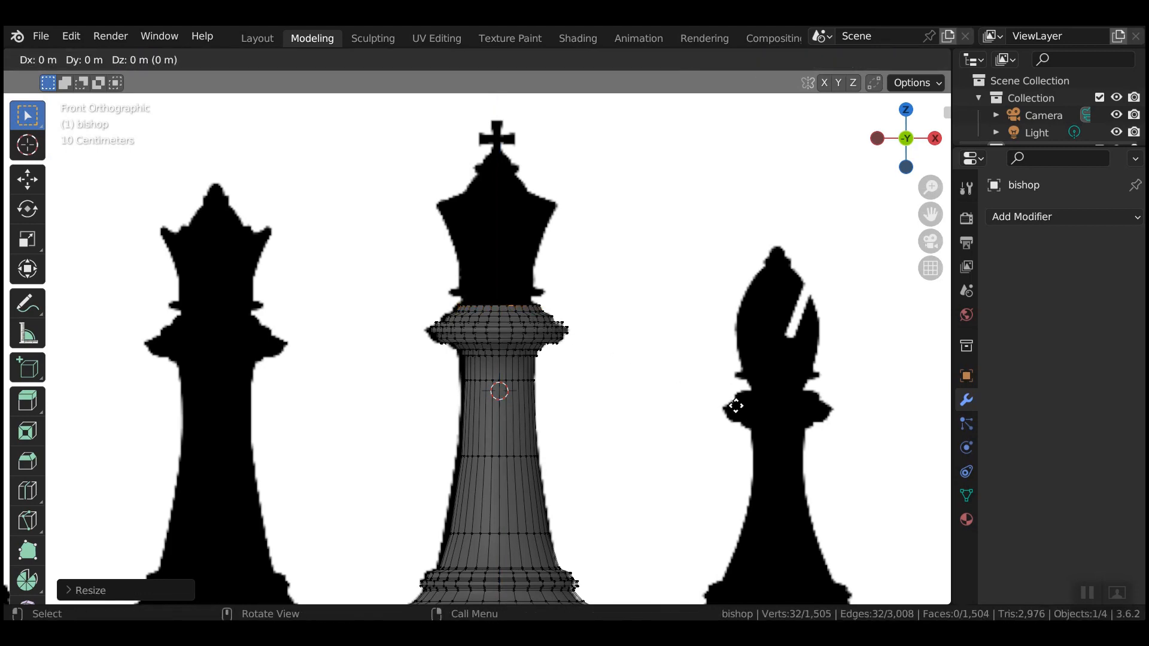
{"action": "key", "text": "z"}
{"action": "left_click", "coordinate": [736, 402]}
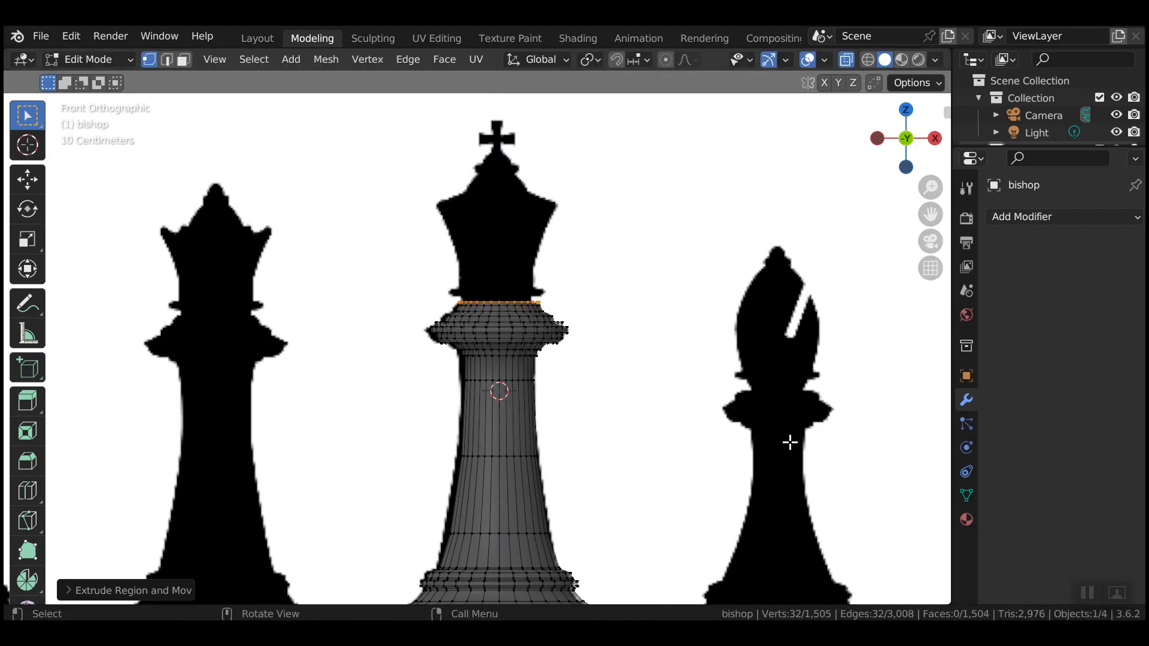
{"action": "key", "text": "s"}
{"action": "left_click", "coordinate": [748, 400]}
{"action": "key", "text": "e"}
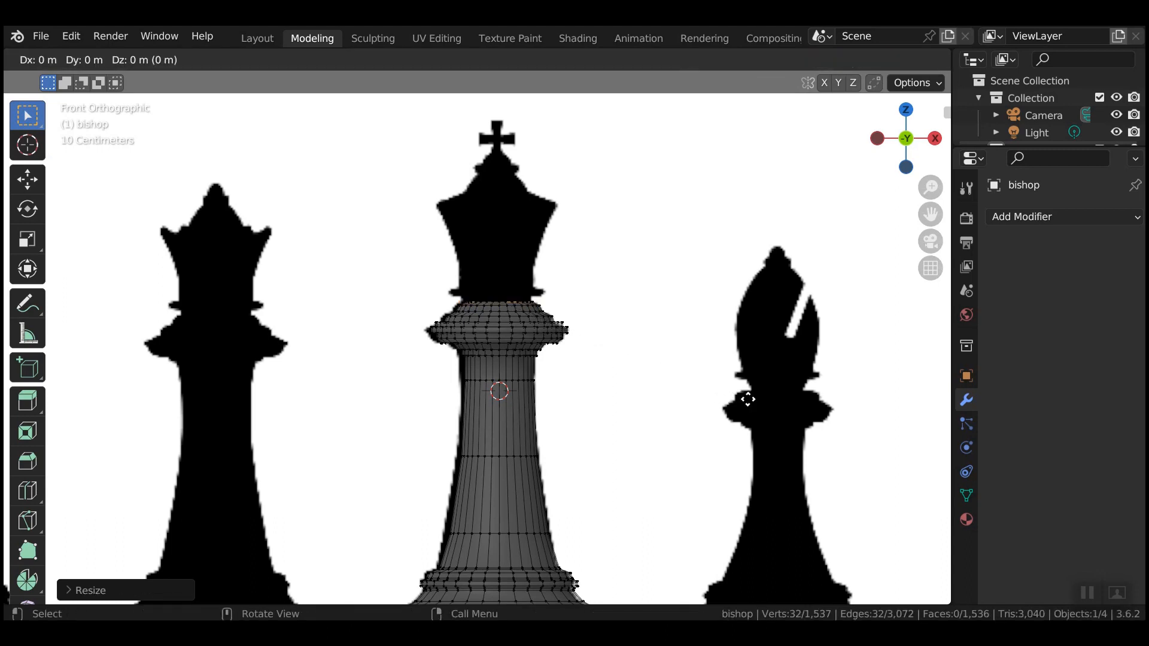
{"action": "key", "text": "z"}
{"action": "left_click", "coordinate": [748, 396]}
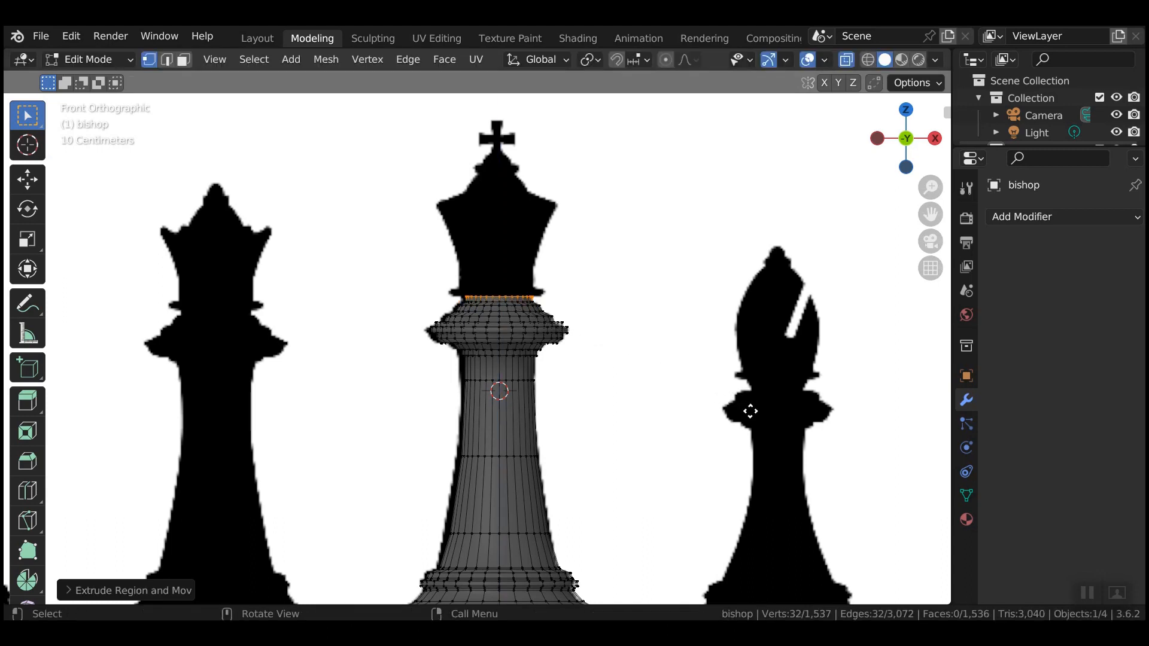
{"action": "key", "text": "e"}
{"action": "left_click", "coordinate": [825, 406]}
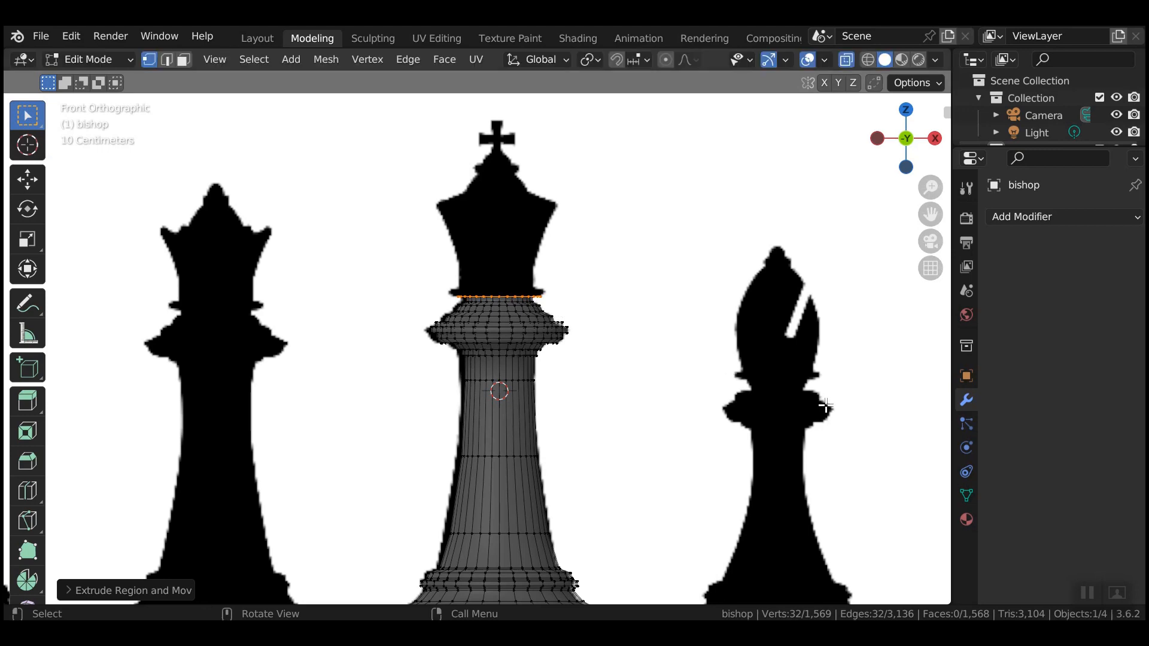
Raise and widen another ring, then extrude one more ring upward.
{"action": "key", "text": "e"}
{"action": "key", "text": "z"}
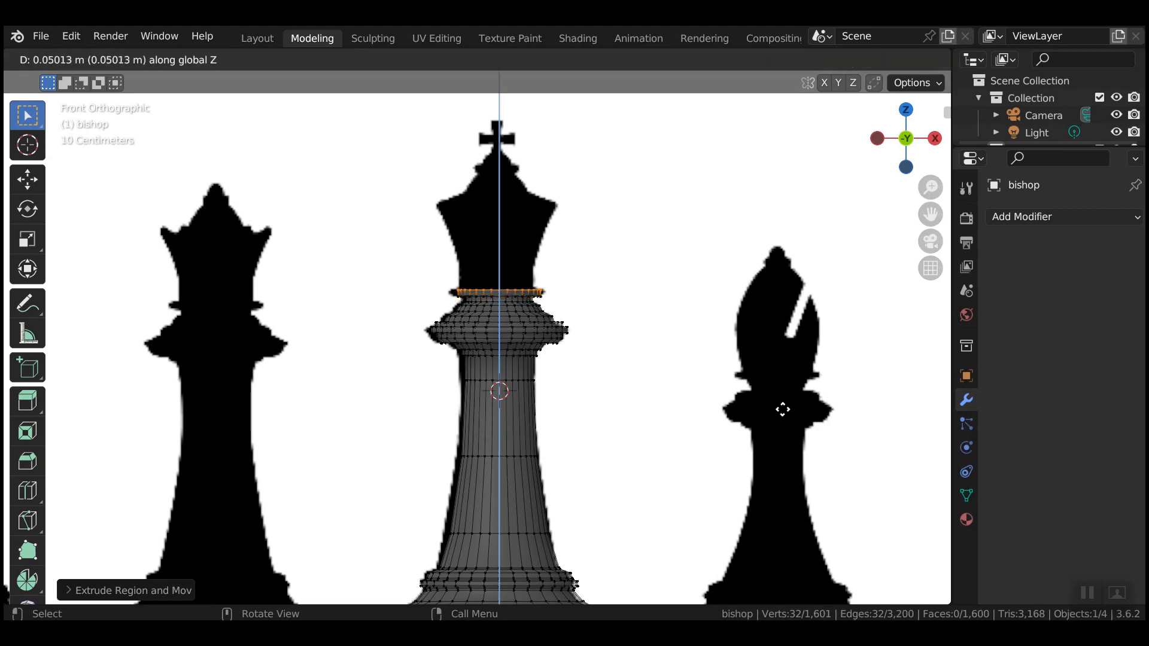
{"action": "left_click", "coordinate": [787, 410]}
{"action": "key", "text": "s"}
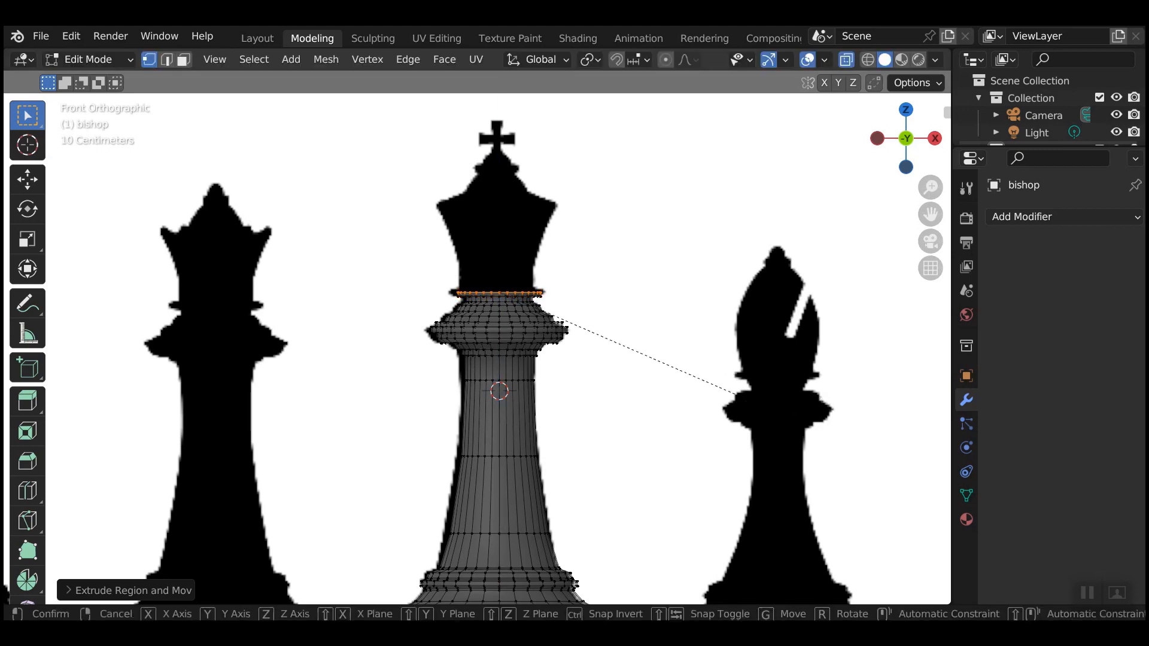
{"action": "left_click", "coordinate": [796, 399]}
{"action": "key", "text": "e"}
{"action": "key", "text": "z"}
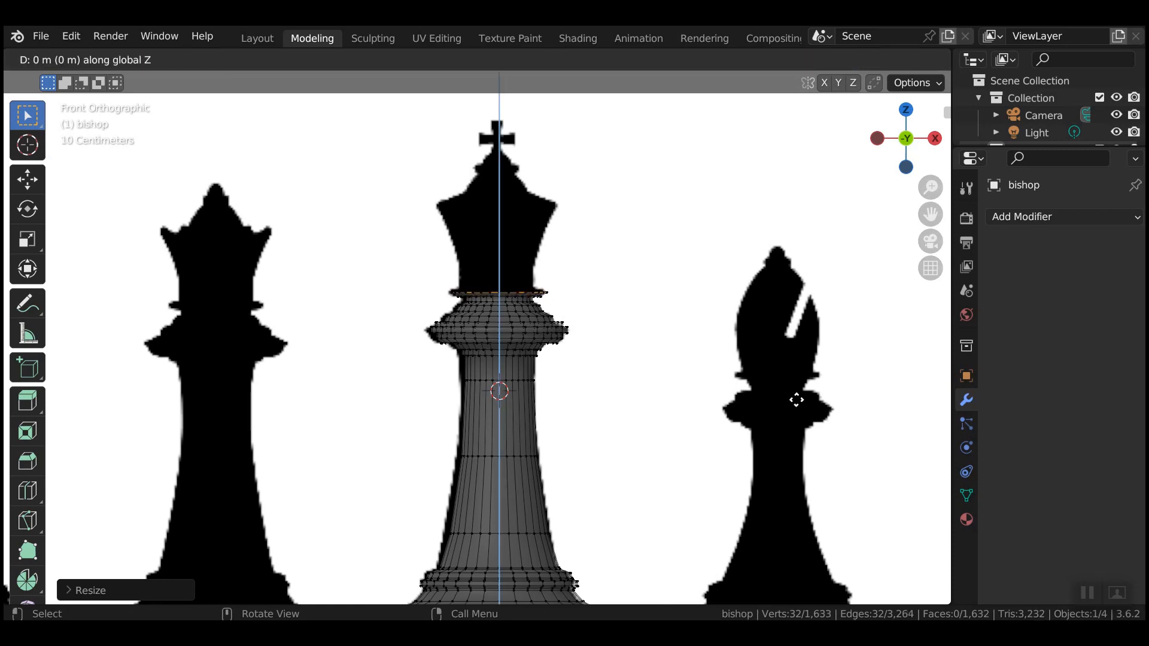
{"action": "left_click", "coordinate": [791, 399]}
Narrow the top rings, shrinking the last to 0.7562 at the crown's base.
{"action": "key", "text": "s"}
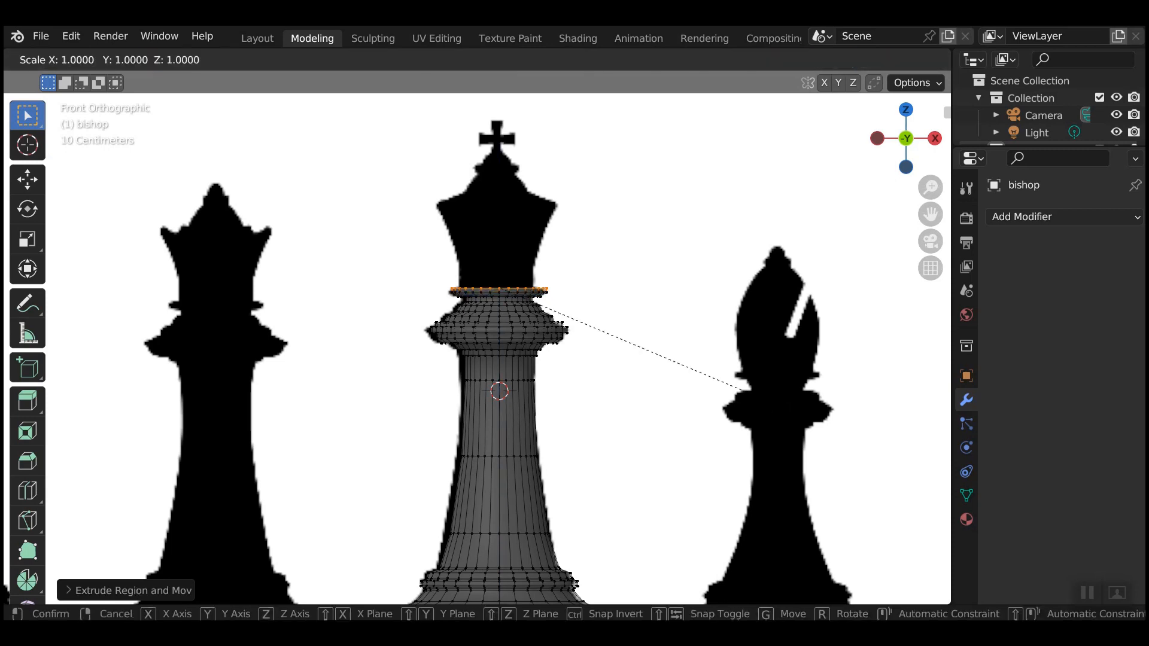
{"action": "left_click", "coordinate": [747, 391]}
{"action": "key", "text": "e"}
{"action": "key", "text": "z"}
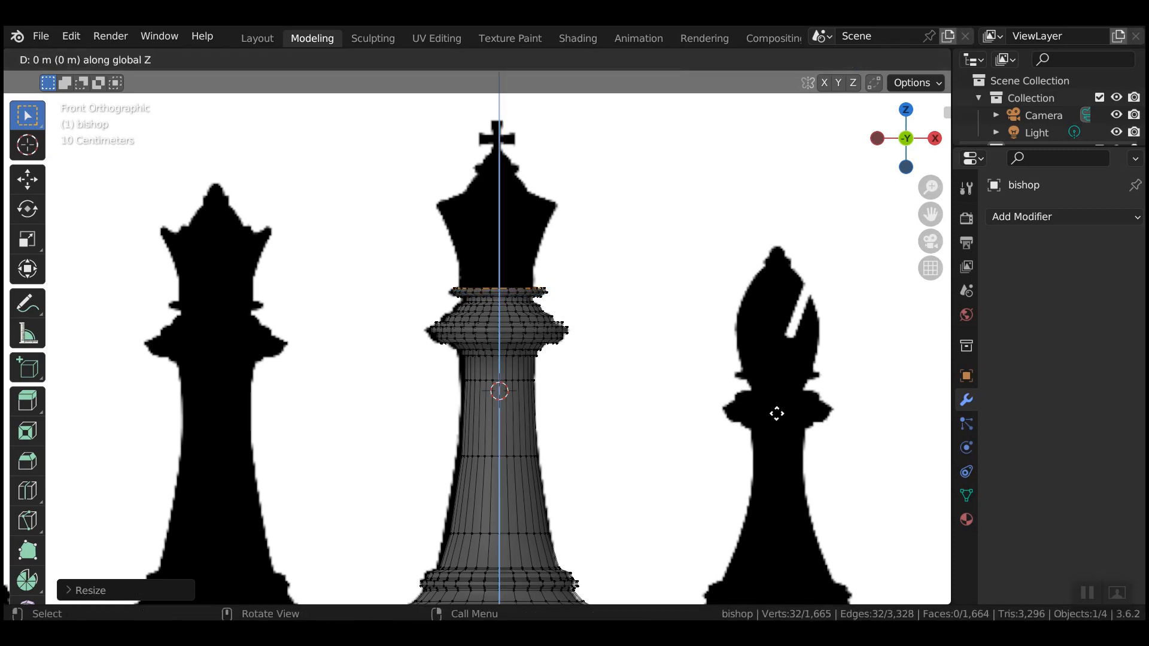
{"action": "left_click", "coordinate": [778, 409]}
{"action": "key", "text": "s"}
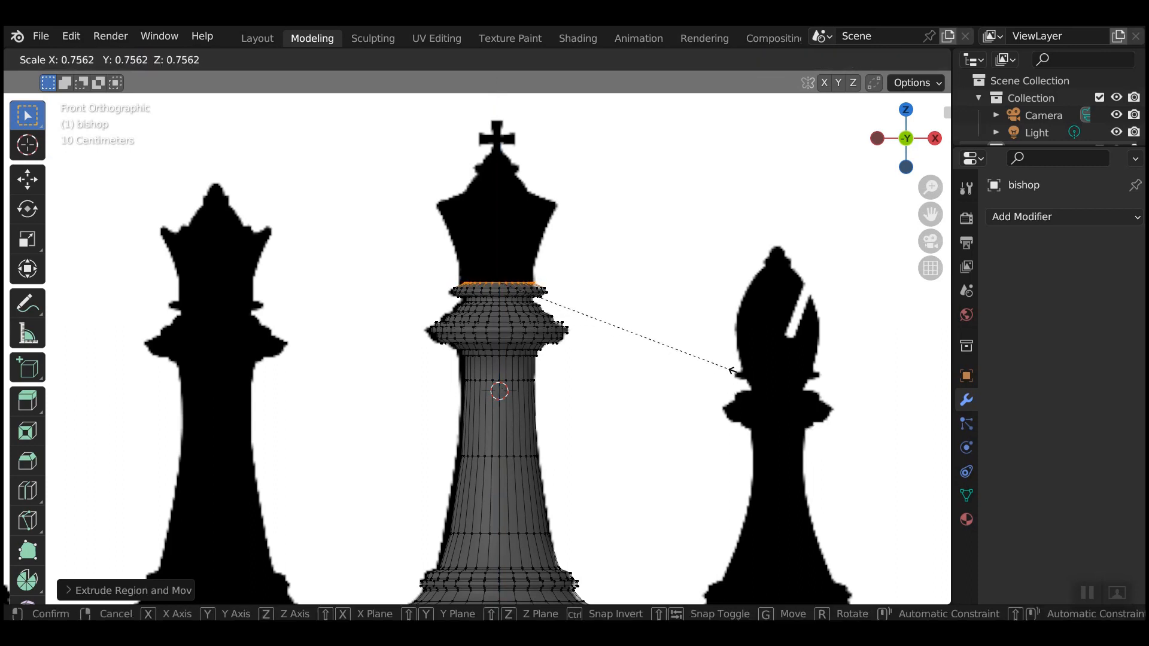
{"action": "left_click", "coordinate": [740, 374]}
Extrude two rings straight up from the king's top rim and widen the upper one.
{"action": "key", "text": "e"}
{"action": "key", "text": "z"}
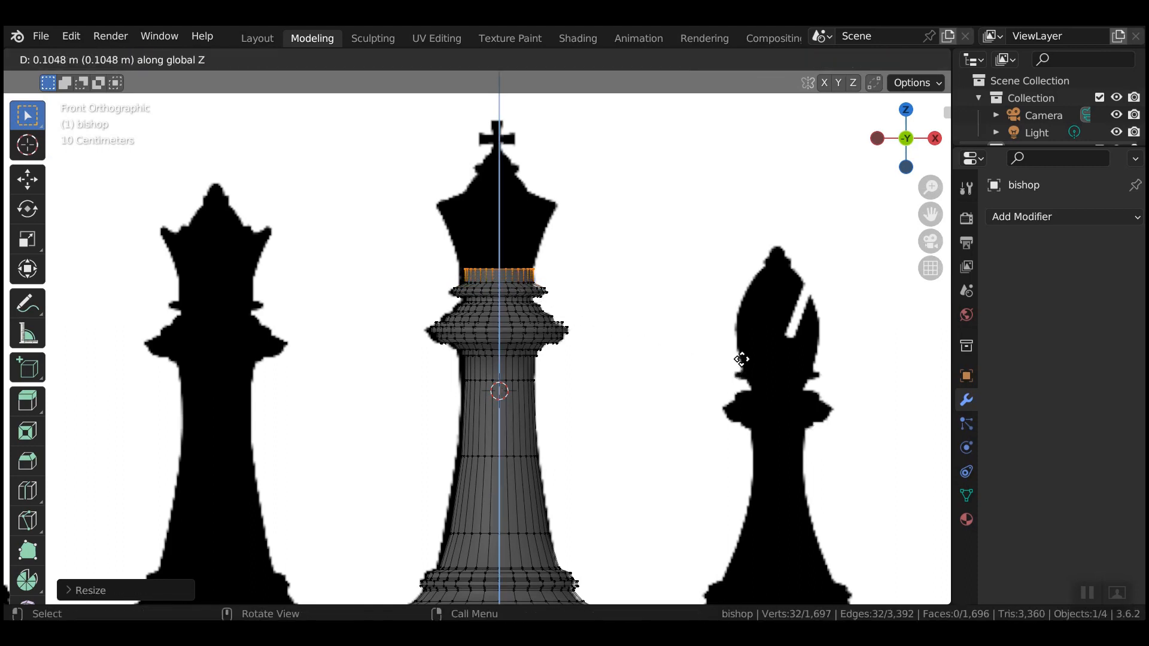
{"action": "left_click", "coordinate": [733, 361]}
{"action": "key", "text": "e"}
{"action": "key", "text": "z"}
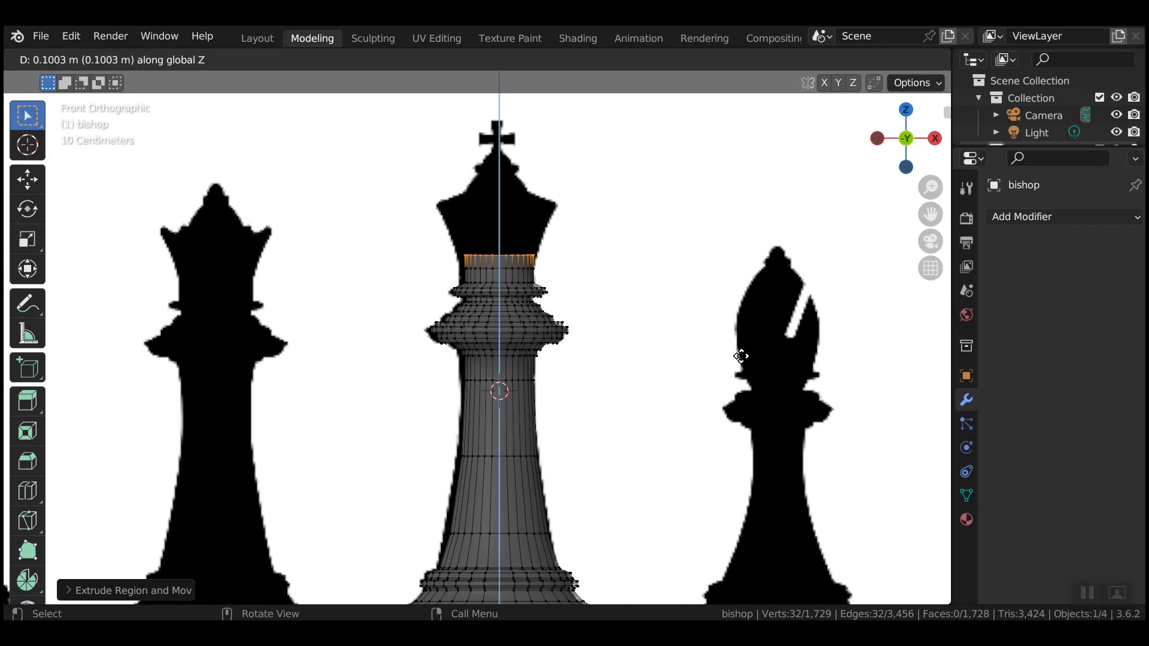
{"action": "left_click", "coordinate": [742, 335]}
{"action": "key", "text": "s"}
{"action": "left_click", "coordinate": [814, 350]}
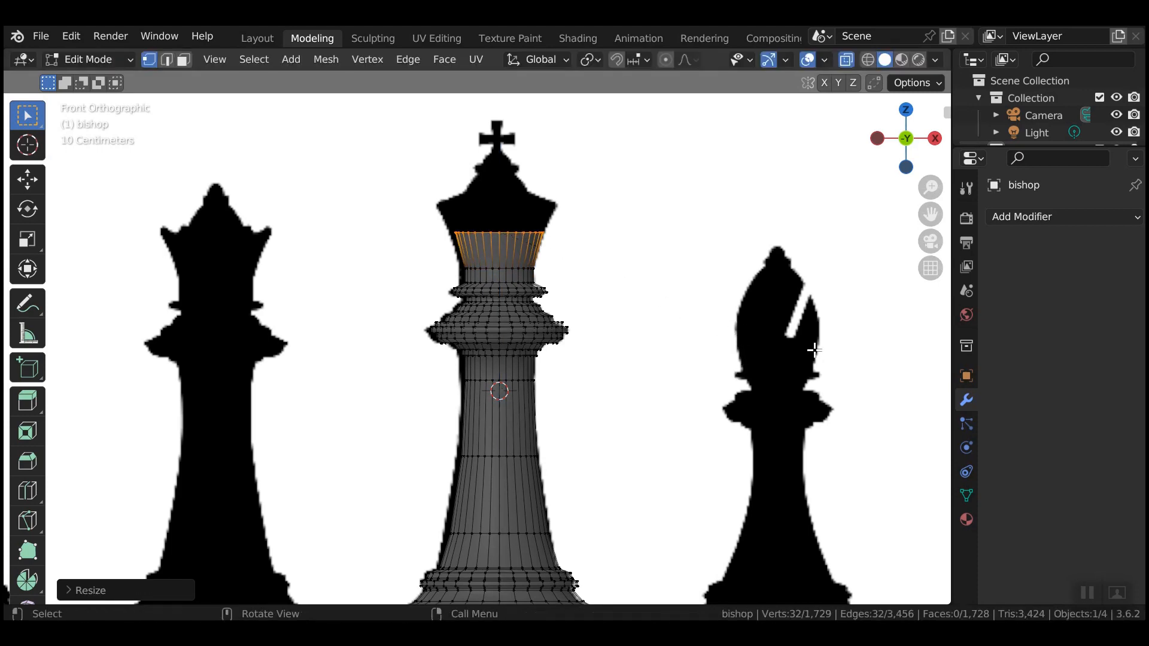
Extrude two more rings upward, widening each so the crown flares outward.
{"action": "key", "text": "e"}
{"action": "key", "text": "z"}
{"action": "left_click", "coordinate": [799, 349]}
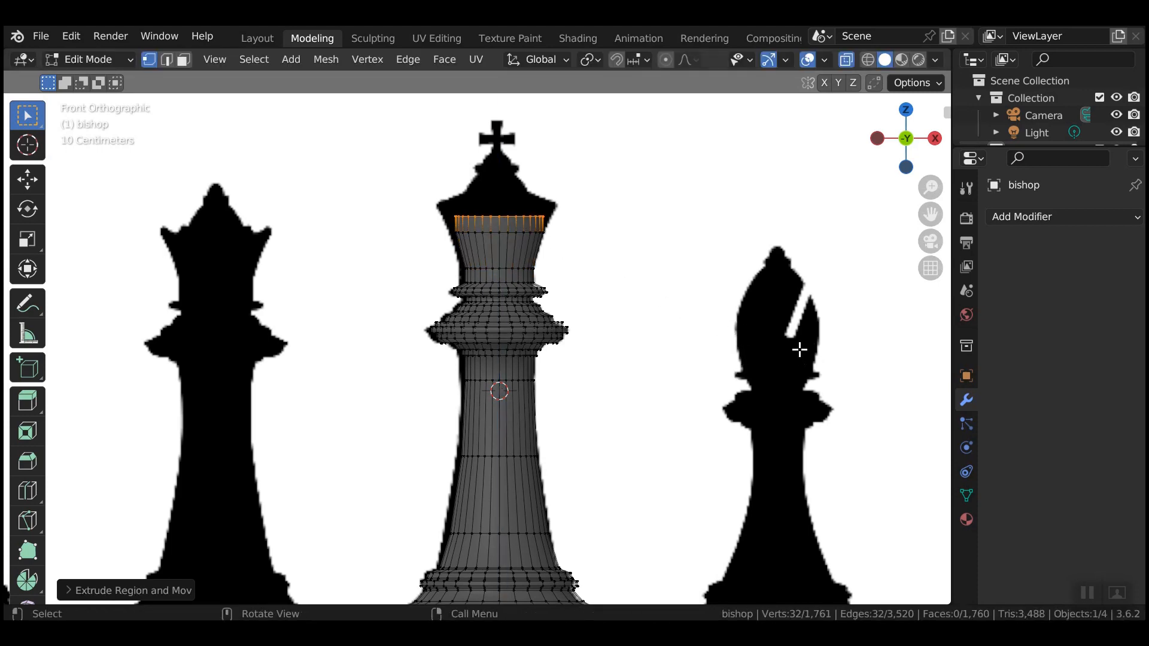
{"action": "key", "text": "s"}
{"action": "left_click", "coordinate": [848, 360]}
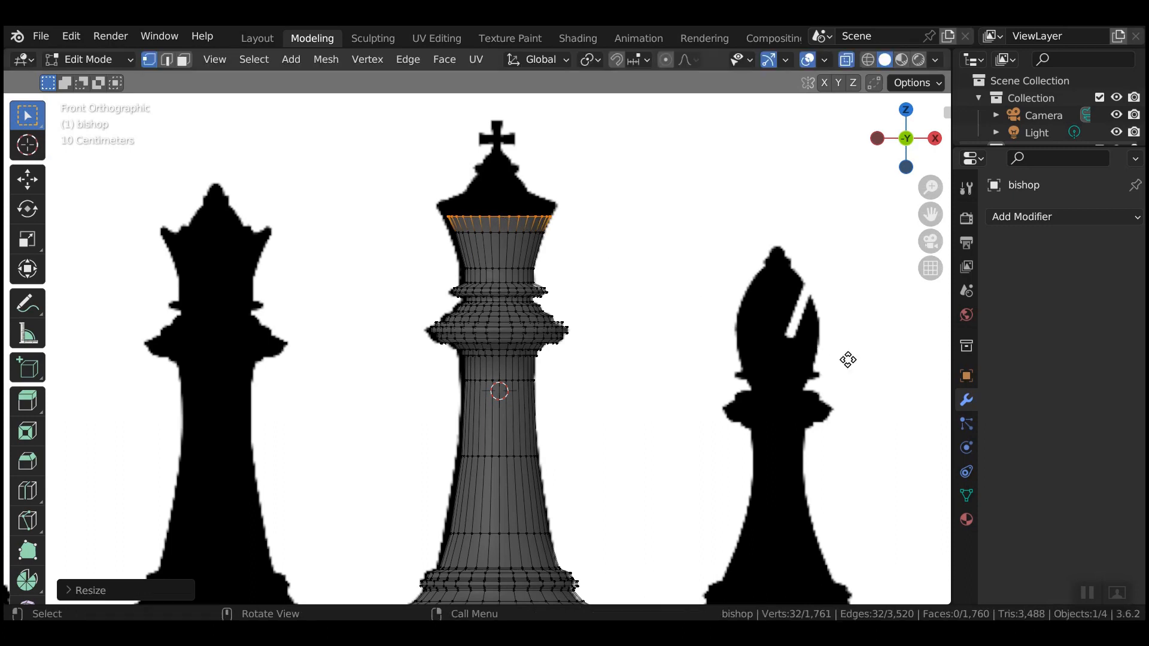
{"action": "key", "text": "e"}
{"action": "key", "text": "z"}
{"action": "left_click", "coordinate": [821, 346]}
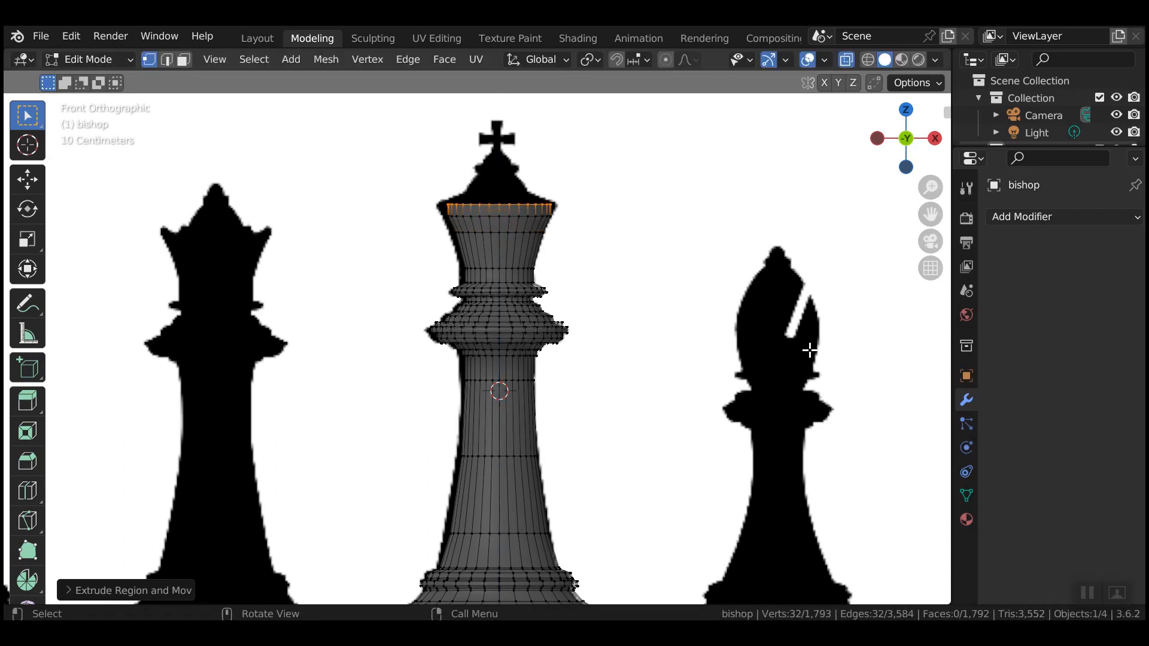
{"action": "key", "text": "s"}
{"action": "left_click", "coordinate": [855, 352]}
Extrude two more rings straight up from the top loop, resizing each one.
{"action": "key", "text": "e"}
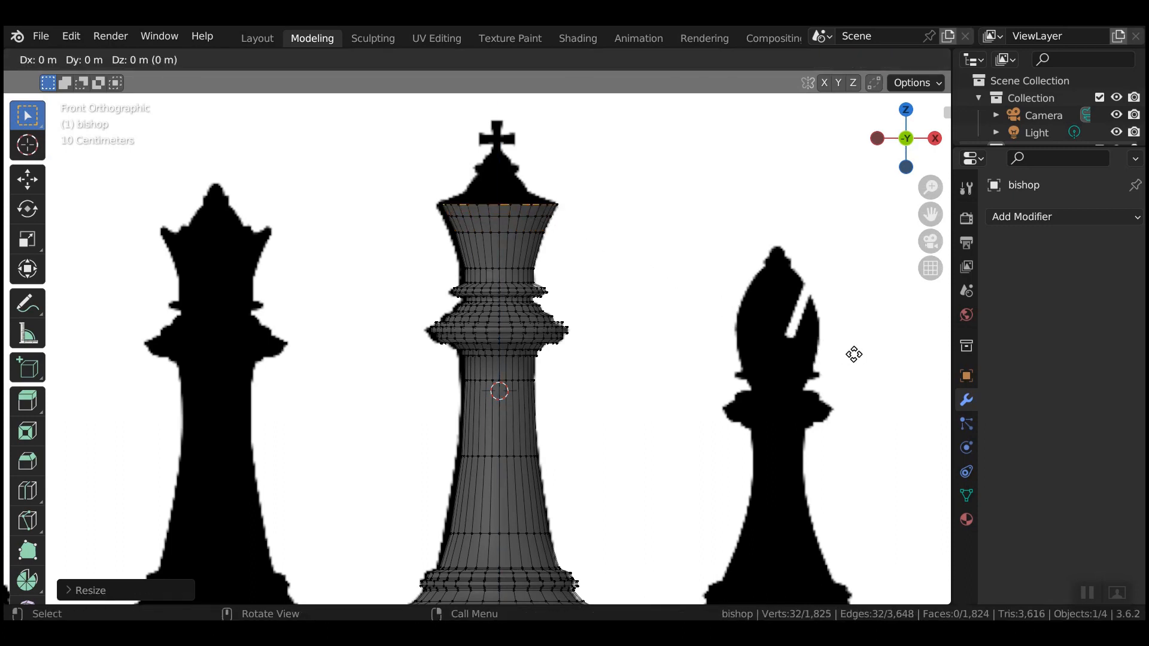
{"action": "key", "text": "z"}
{"action": "left_click", "coordinate": [854, 350]}
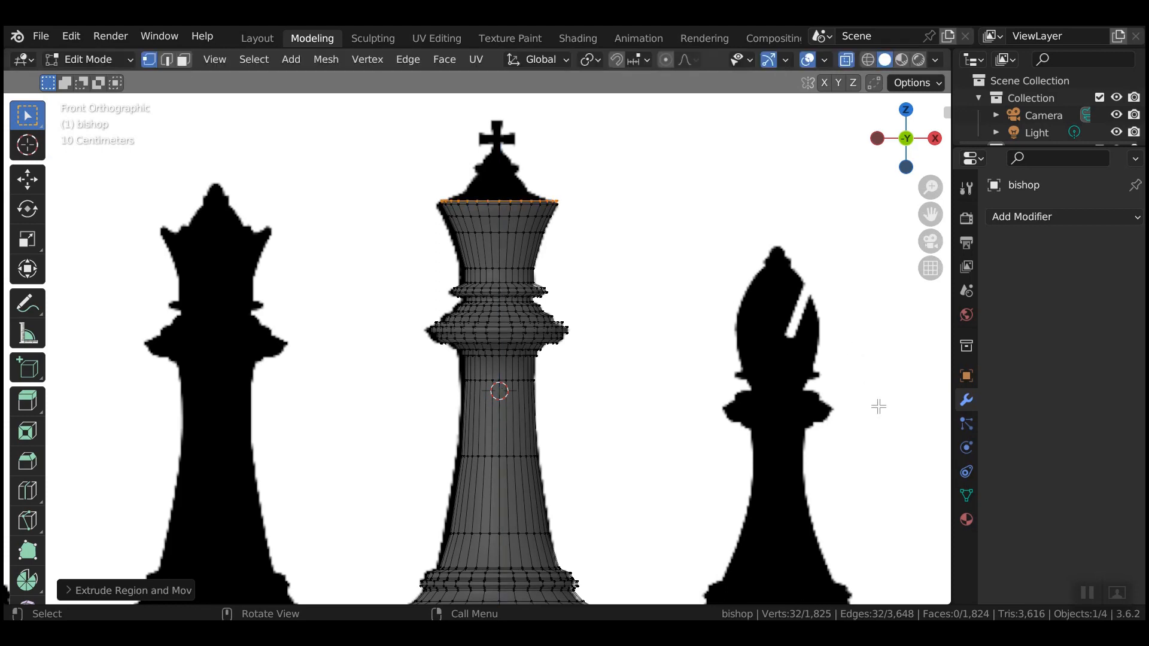
{"action": "key", "text": "s"}
{"action": "left_click", "coordinate": [858, 376]}
{"action": "key", "text": "e"}
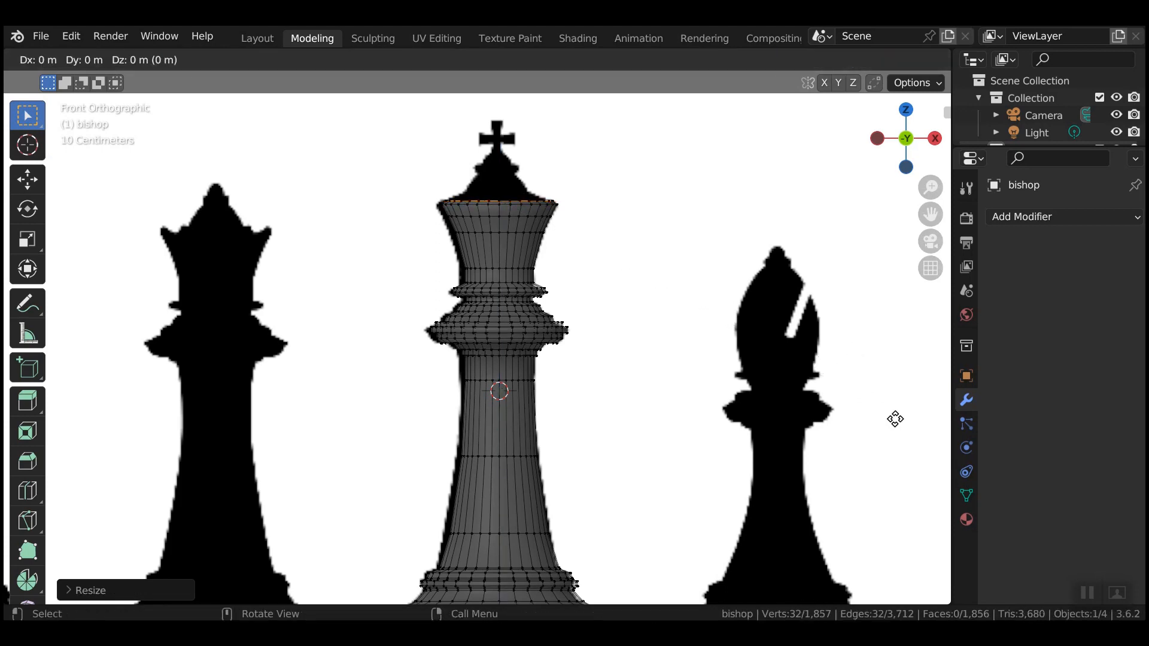
{"action": "key", "text": "z"}
{"action": "left_click", "coordinate": [901, 426]}
{"action": "key", "text": "s"}
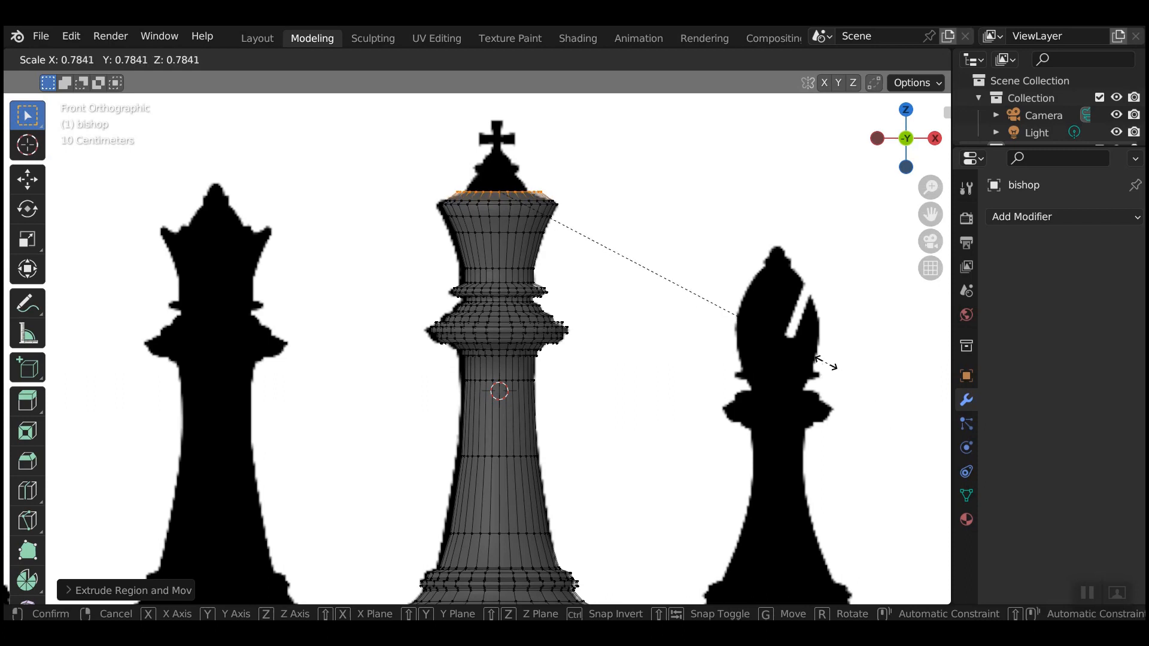
{"action": "left_click", "coordinate": [727, 295]}
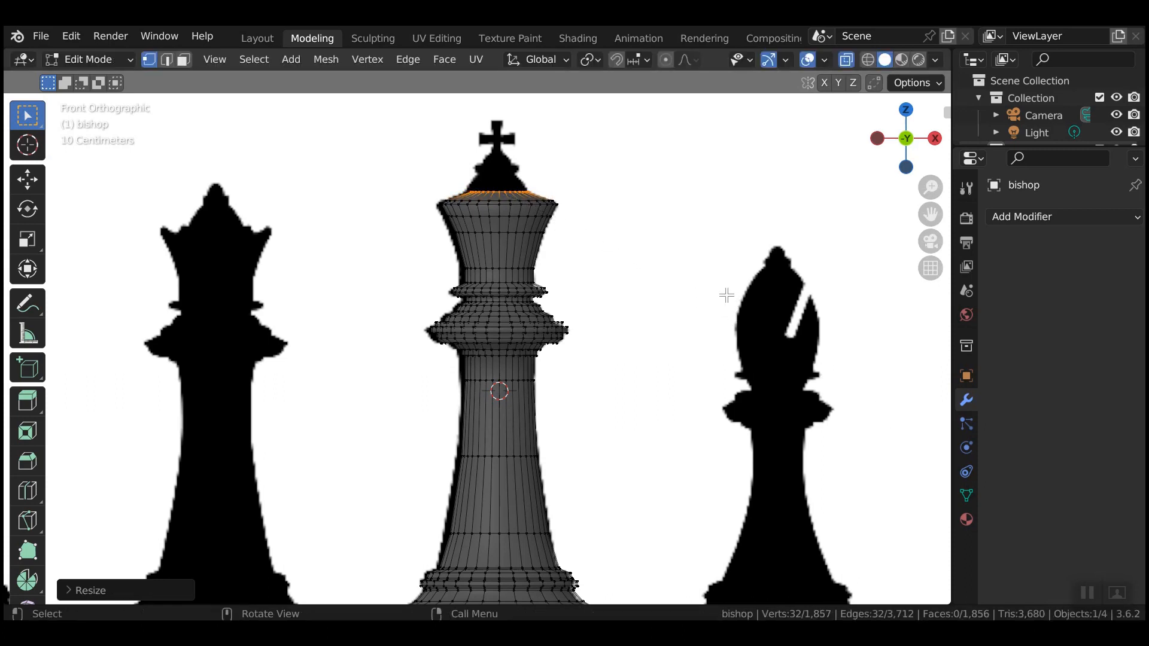
Add two slightly raised crown rings, narrowing each toward the crown's waist.
{"action": "key", "text": "e"}
{"action": "key", "text": "z"}
{"action": "left_click", "coordinate": [728, 297]}
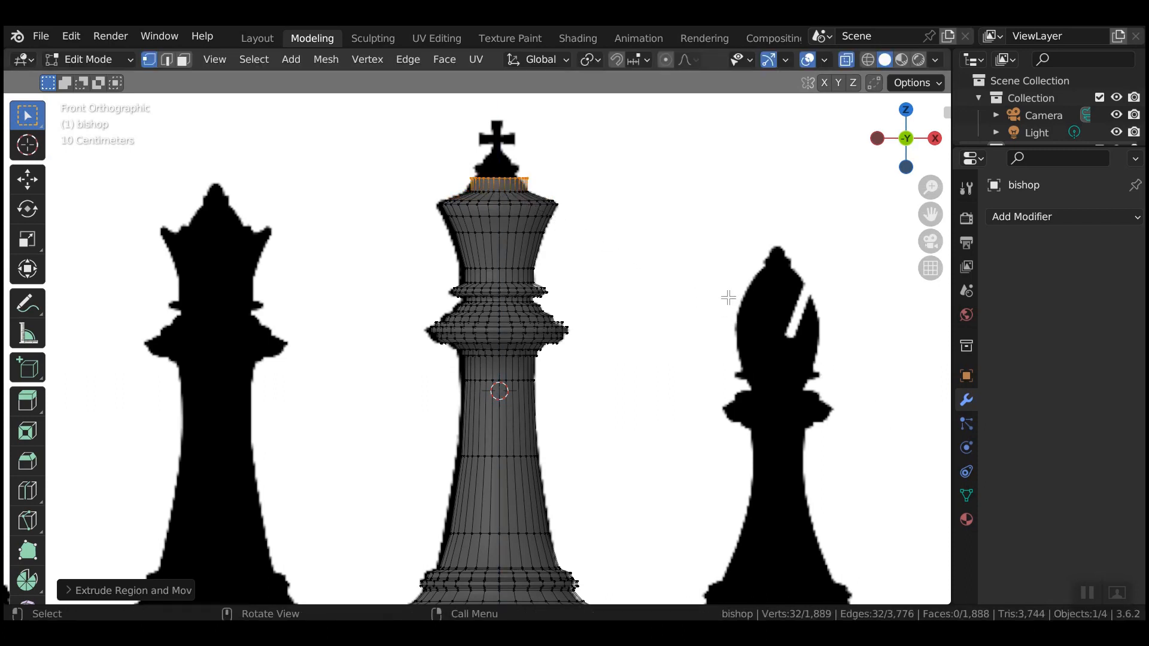
{"action": "key", "text": "s"}
{"action": "left_click", "coordinate": [682, 297]}
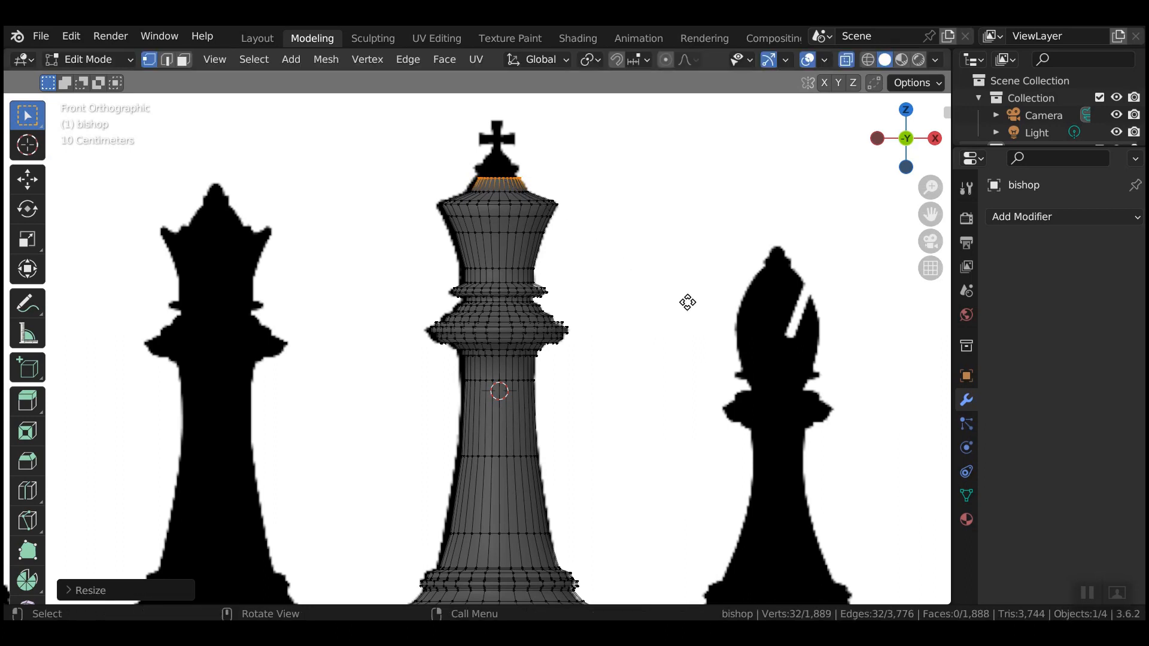
{"action": "key", "text": "e"}
{"action": "key", "text": "z"}
{"action": "left_click", "coordinate": [688, 298]}
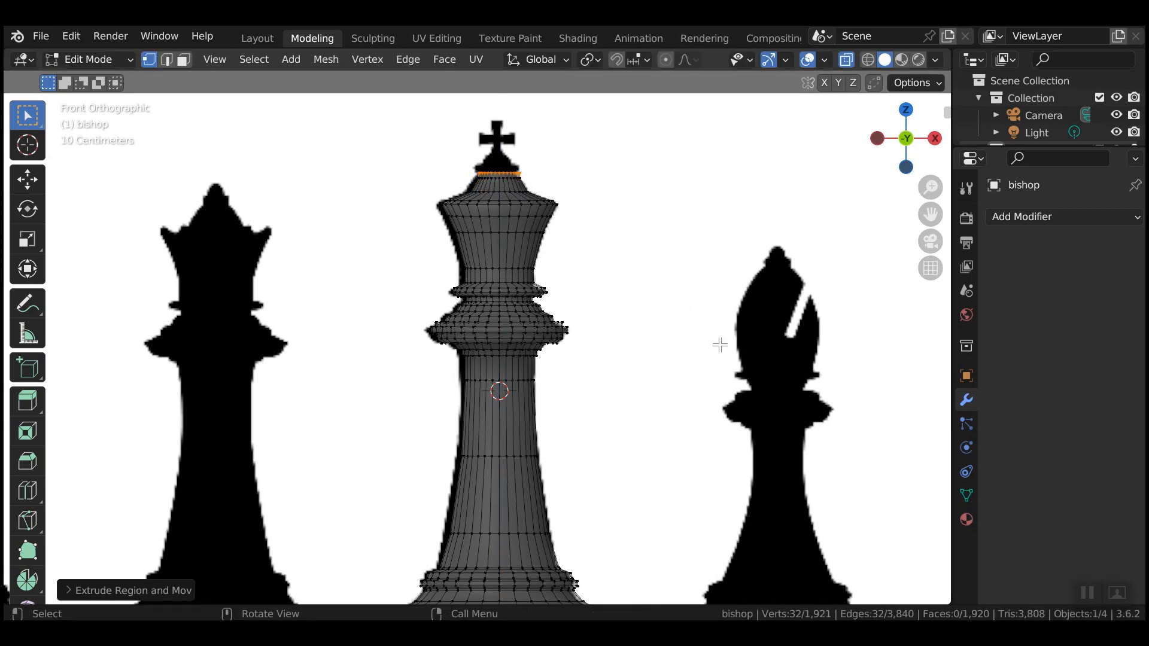
{"action": "key", "text": "s"}
{"action": "left_click", "coordinate": [675, 295]}
Extrude another ring upward and flare it outward.
{"action": "key", "text": "e"}
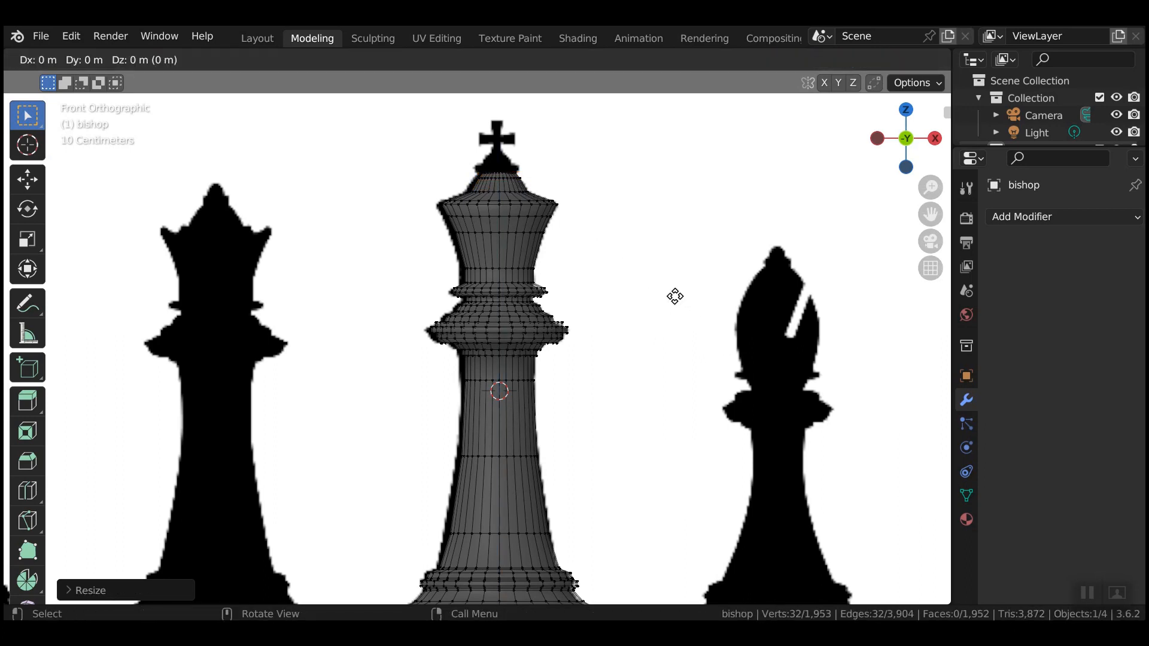
{"action": "key", "text": "z"}
{"action": "left_click", "coordinate": [678, 294]}
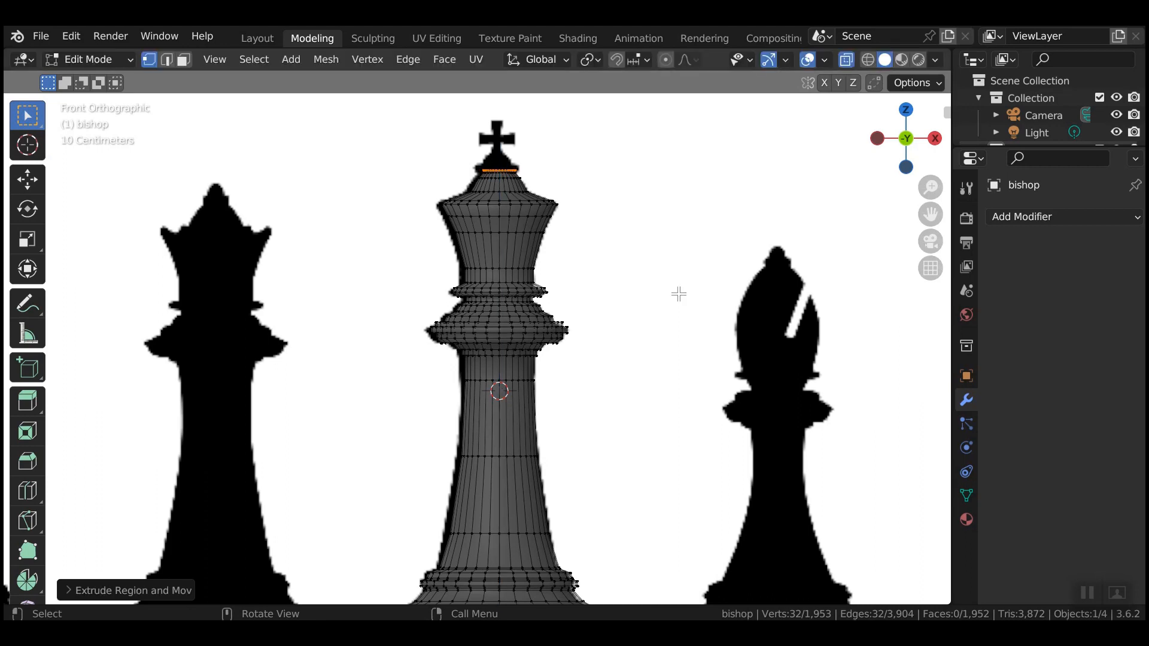
{"action": "key", "text": "s"}
{"action": "left_click", "coordinate": [710, 303]}
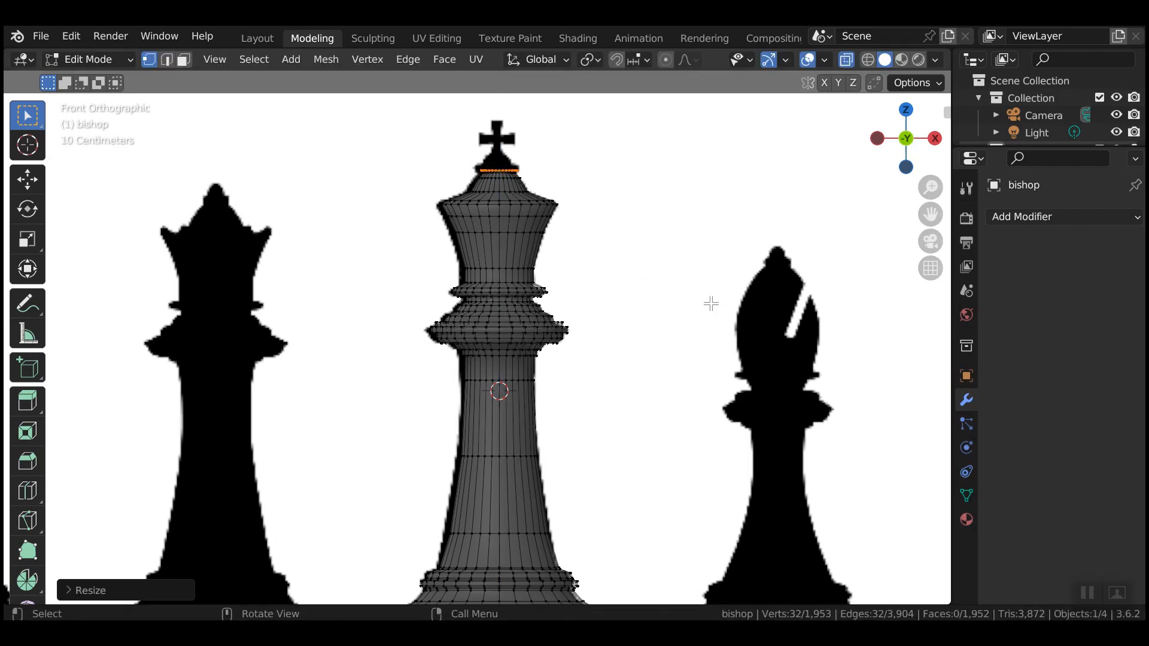
Extrude two rings upward, then shrink the top ring and raise it vertically.
{"action": "key", "text": "e"}
{"action": "key", "text": "z"}
{"action": "left_click", "coordinate": [710, 298]}
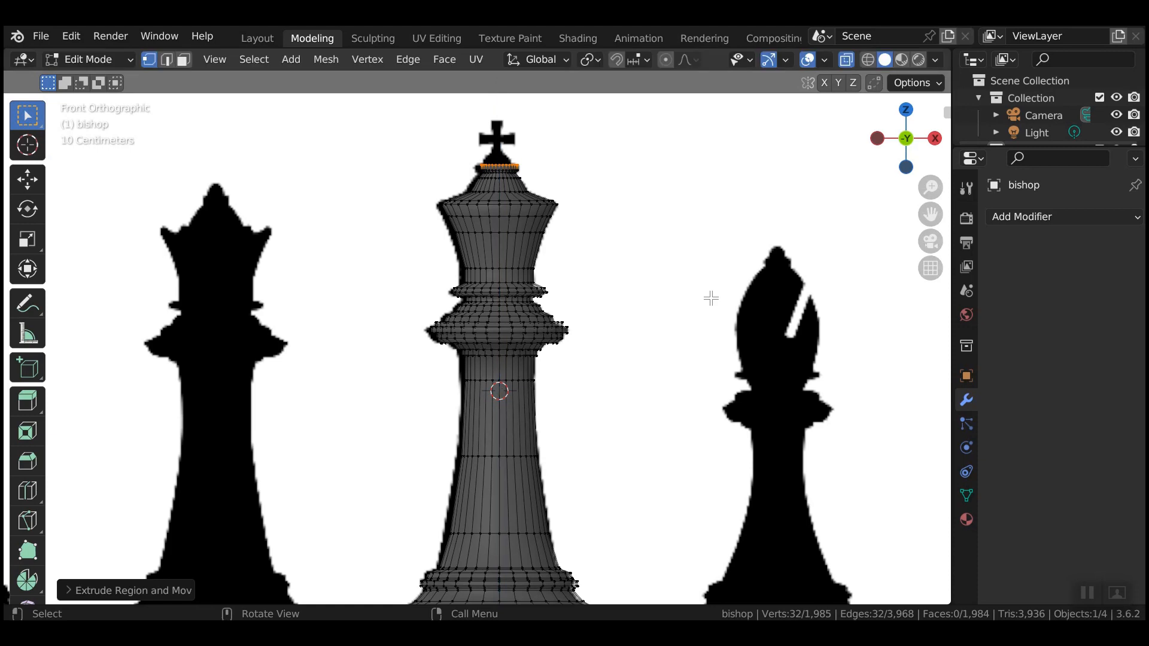
{"action": "key", "text": "e"}
{"action": "key", "text": "z"}
{"action": "left_click", "coordinate": [711, 298]}
{"action": "key", "text": "s"}
{"action": "left_click", "coordinate": [662, 266]}
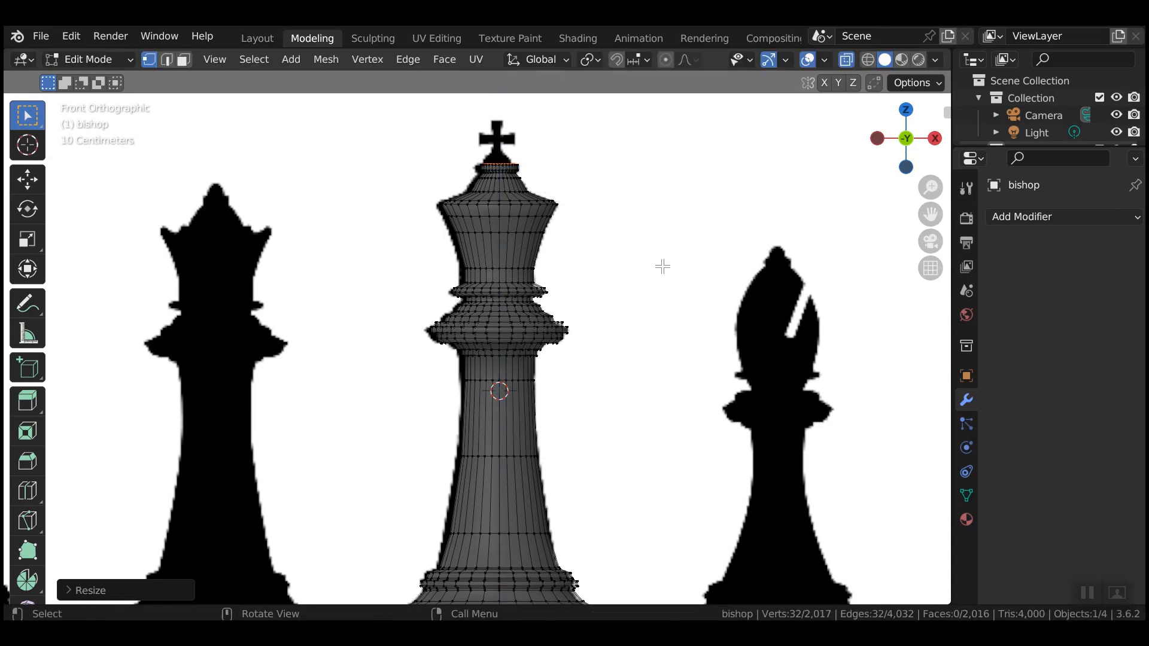
{"action": "key", "text": "g"}
{"action": "key", "text": "z"}
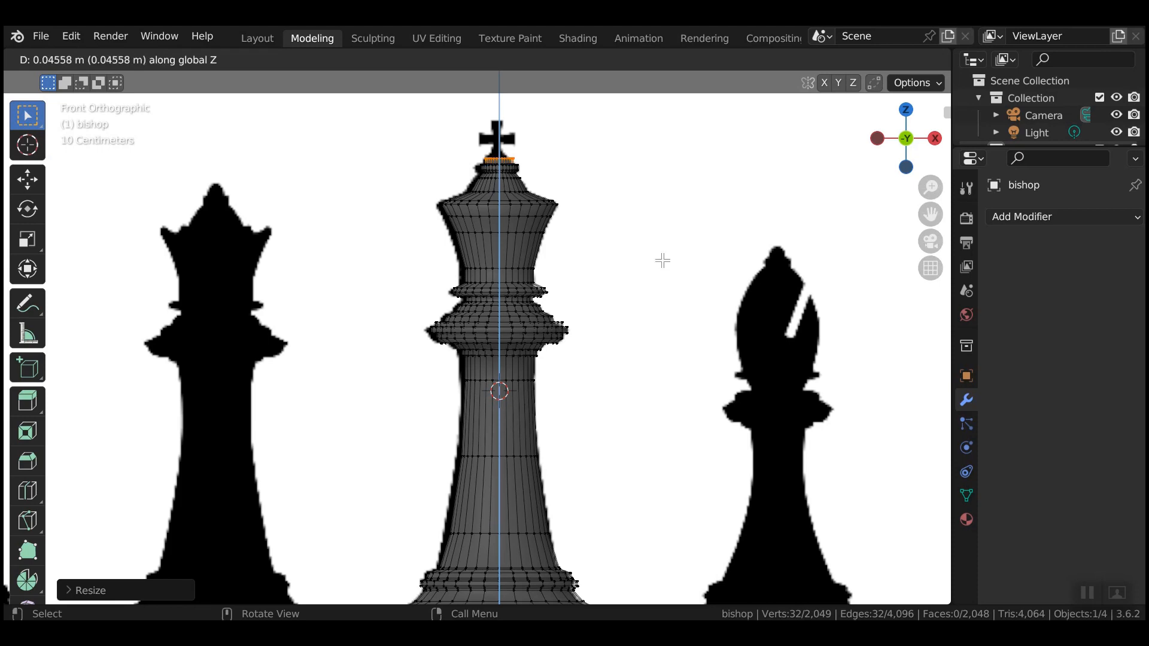
{"action": "left_click", "coordinate": [674, 295]}
Extrude, narrow and raise another ring, then shrink a final ring into the narrow tip.
{"action": "key", "text": "e"}
{"action": "key", "text": "z"}
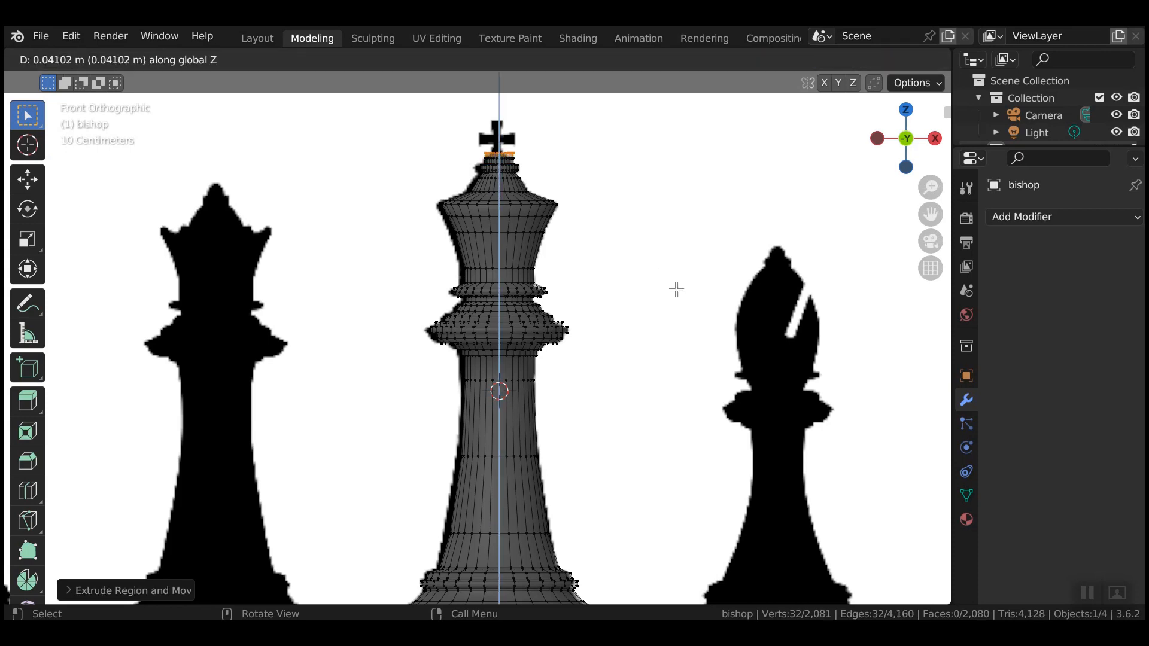
{"action": "left_click", "coordinate": [677, 291]}
{"action": "key", "text": "s"}
{"action": "left_click", "coordinate": [630, 267]}
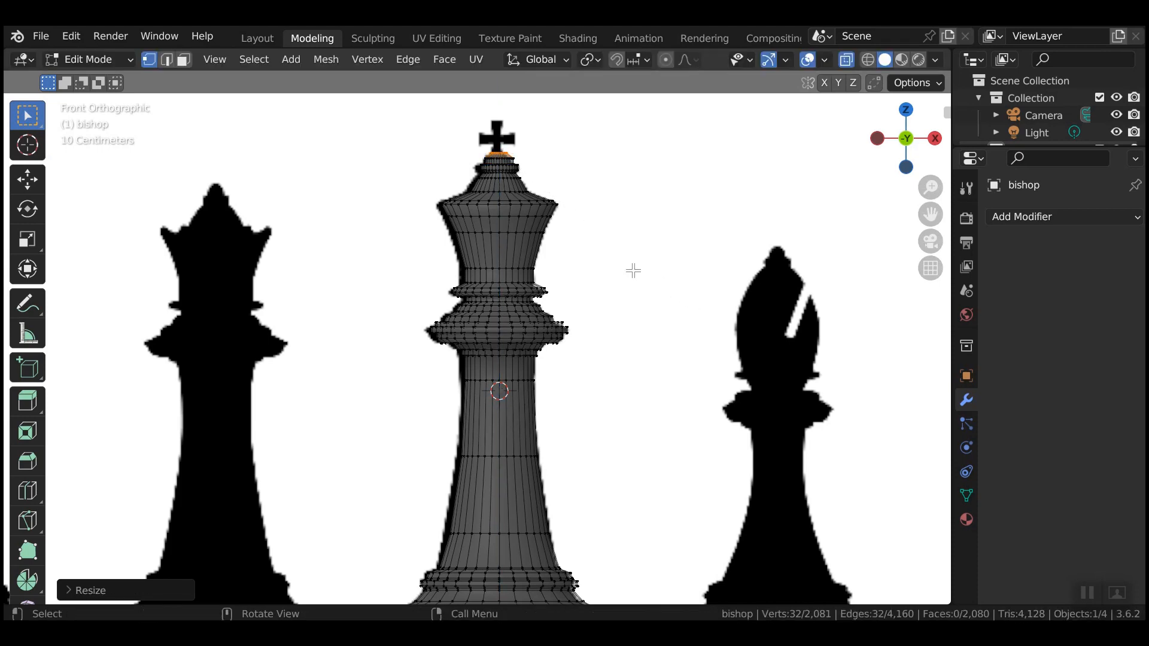
{"action": "key", "text": "g"}
{"action": "key", "text": "z"}
{"action": "left_click", "coordinate": [636, 267]}
{"action": "key", "text": "e"}
{"action": "right_click", "coordinate": [655, 286]}
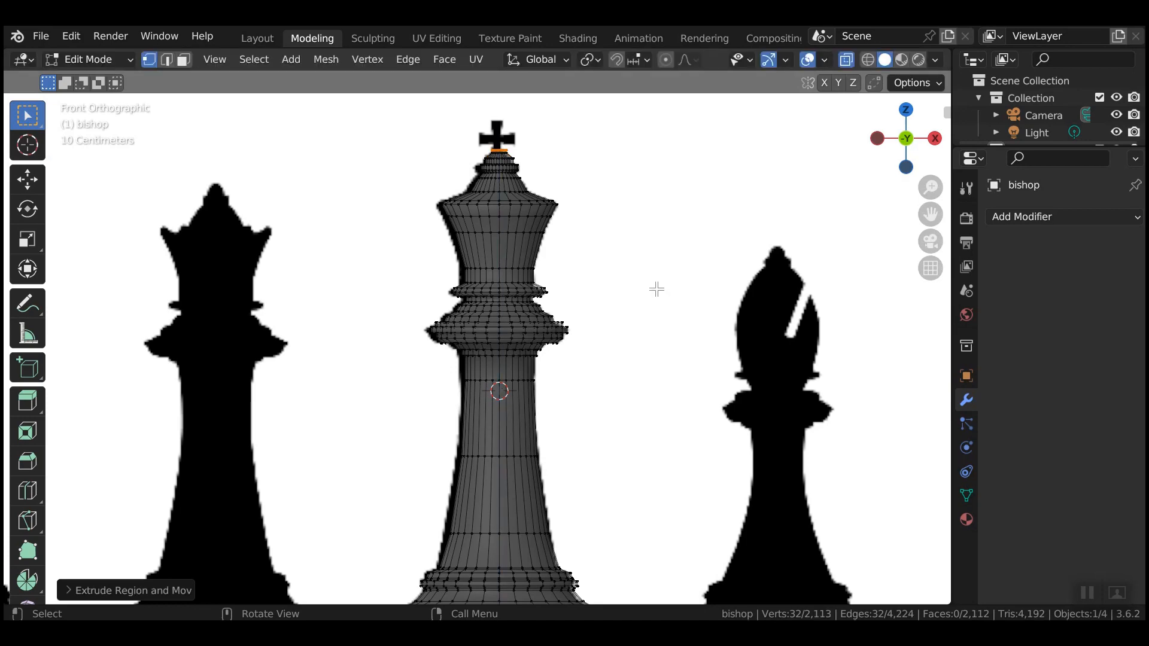
{"action": "key", "text": "s"}
{"action": "left_click", "coordinate": [557, 193]}
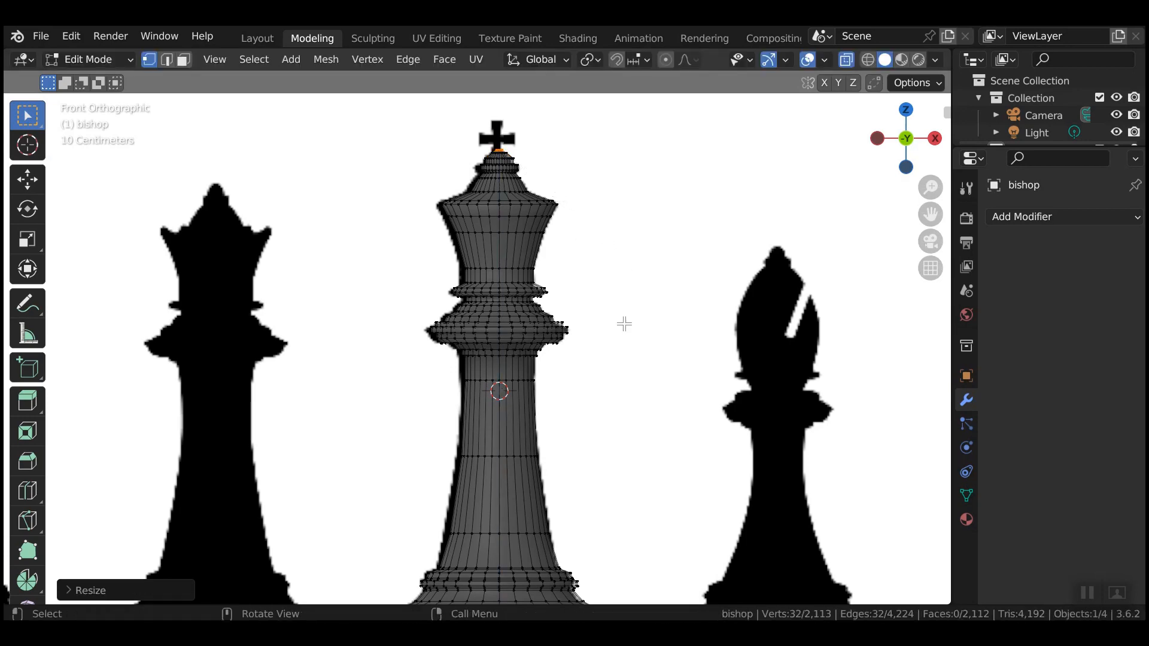
{"action": "scroll", "coordinate": [590, 466], "scroll_direction": "down", "scroll_amount": 5}
Return to Object Mode and hide the reference Empty and the bishop mesh in the Outliner.
{"action": "key", "text": "Tab"}
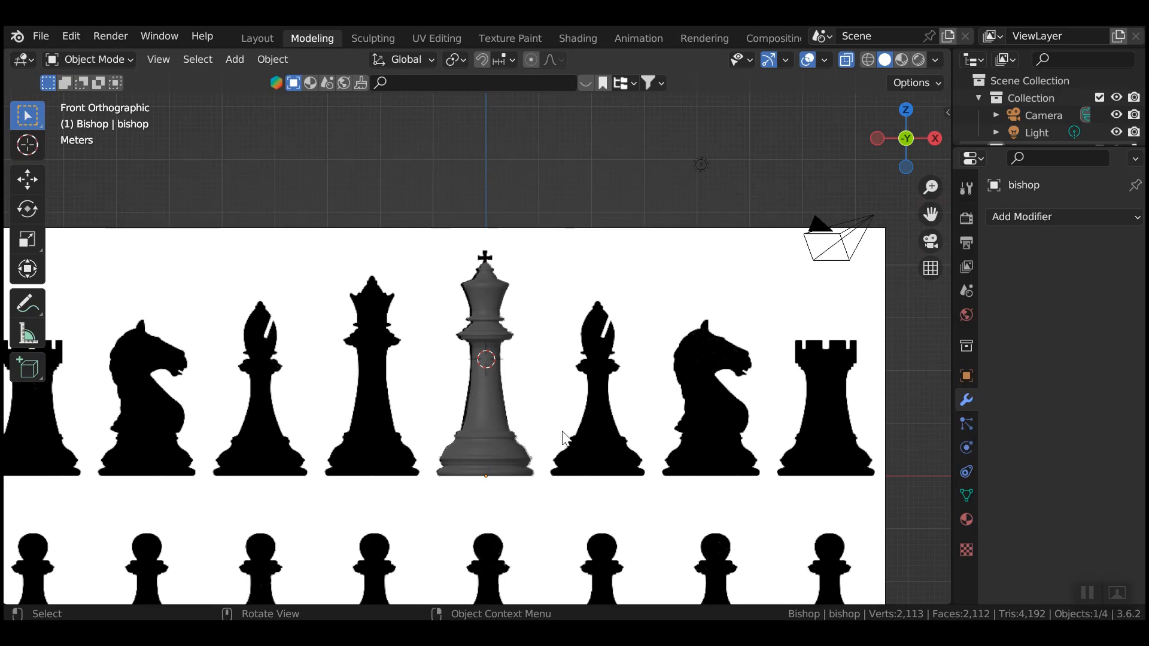
{"action": "scroll", "coordinate": [571, 442], "scroll_direction": "up", "scroll_amount": 5}
{"action": "scroll", "coordinate": [613, 411], "scroll_direction": "down", "scroll_amount": 2}
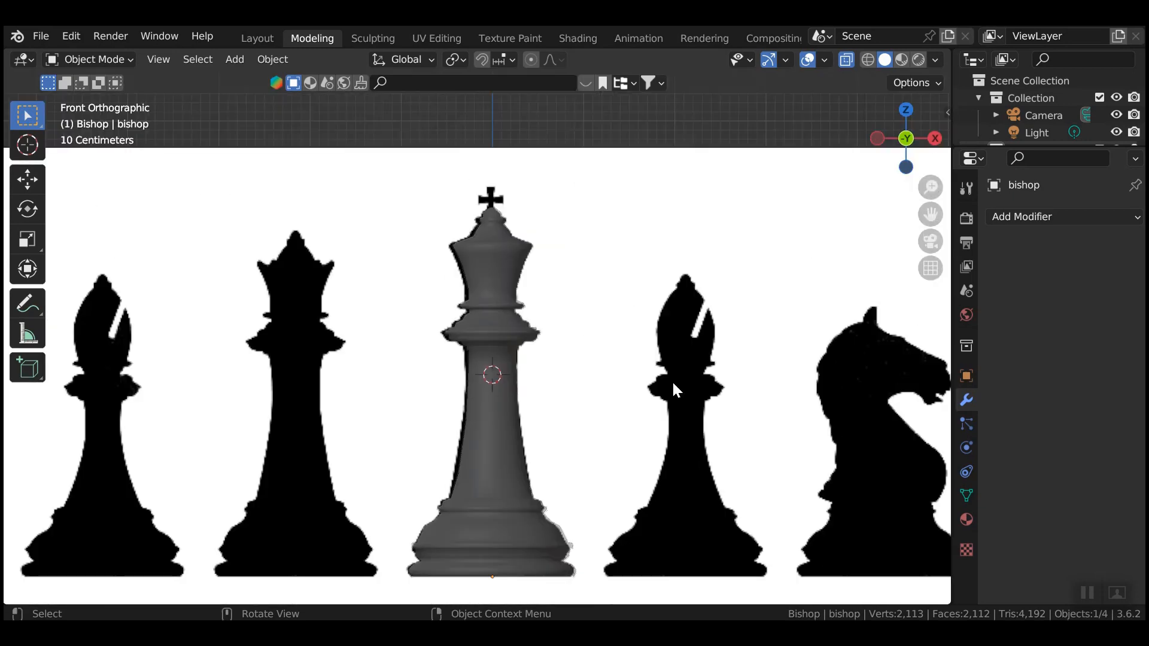
{"action": "scroll", "coordinate": [1062, 130], "scroll_direction": "down", "scroll_amount": 3}
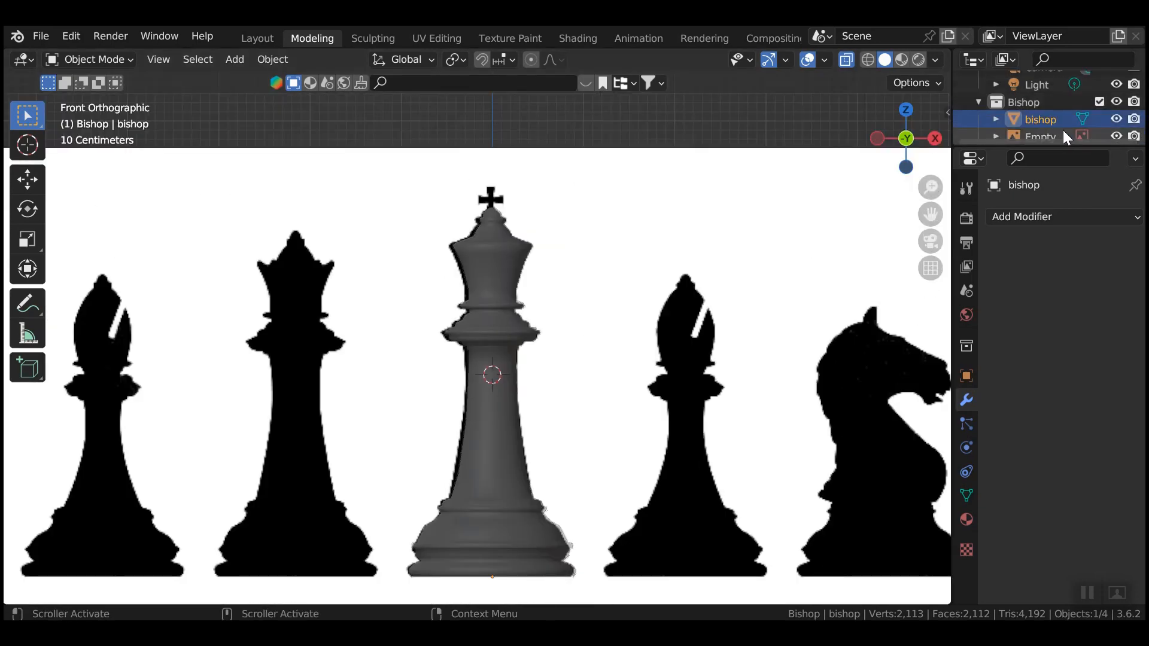
{"action": "left_click", "coordinate": [1116, 128]}
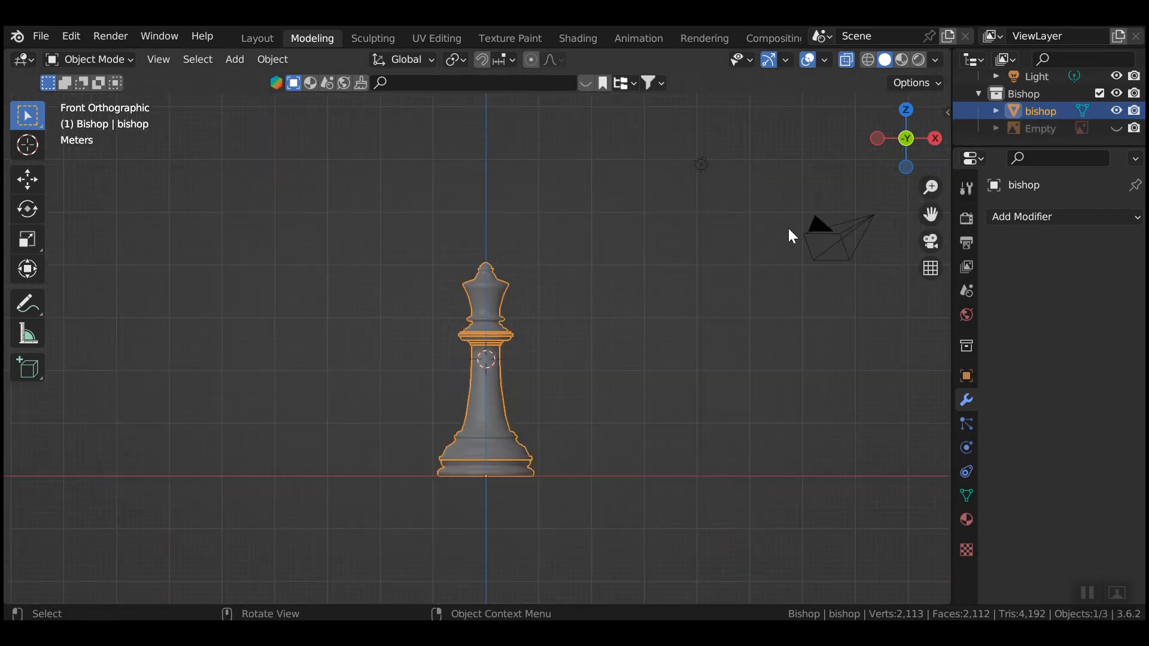
{"action": "left_click_drag", "start_coordinate": [1015, 147], "coordinate": [1014, 276]}
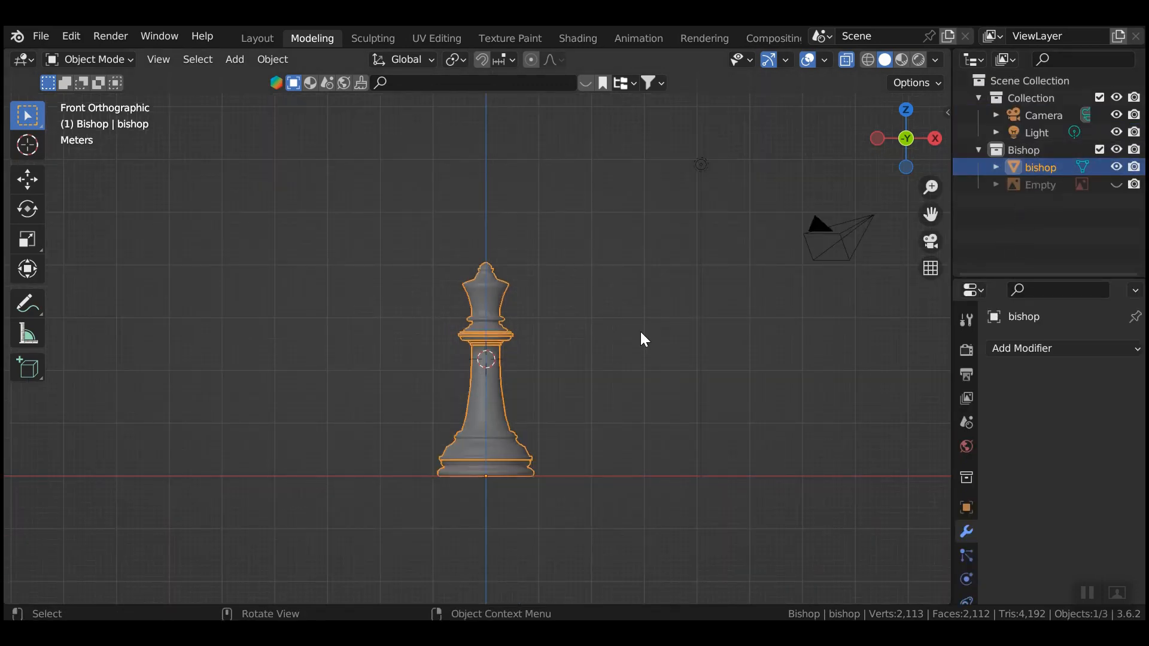
{"action": "left_click", "coordinate": [1116, 166]}
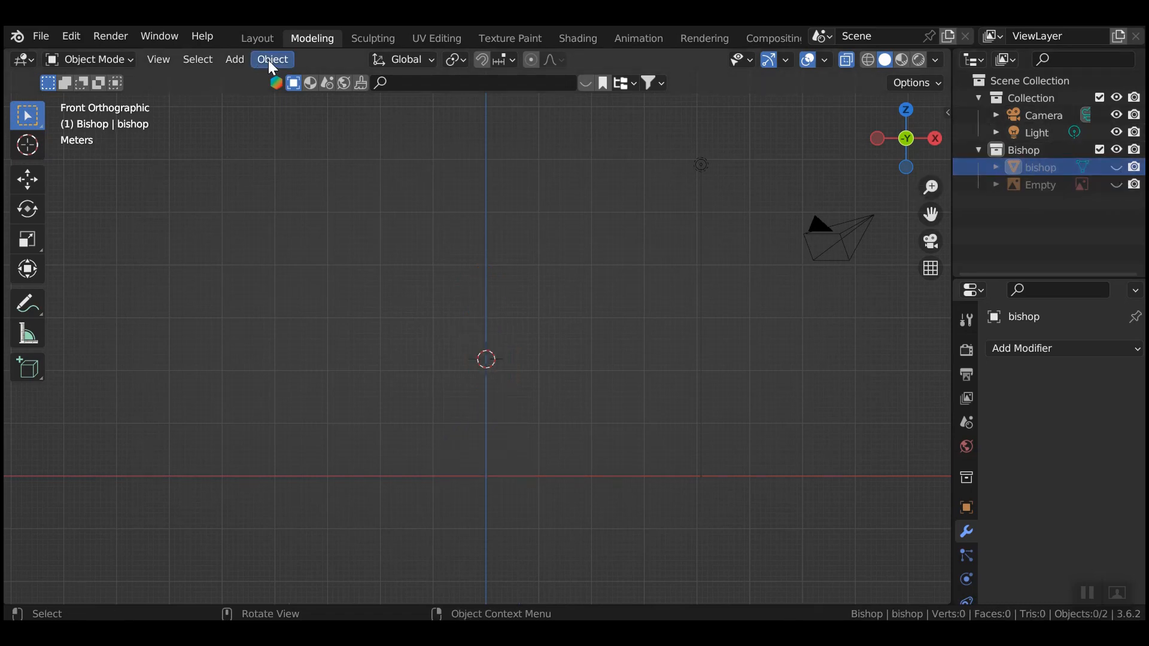
Add a plane mesh, view it from the top, and enter Edit Mode.
{"action": "left_click", "coordinate": [234, 59]}
{"action": "mouse_move", "coordinate": [257, 79]}
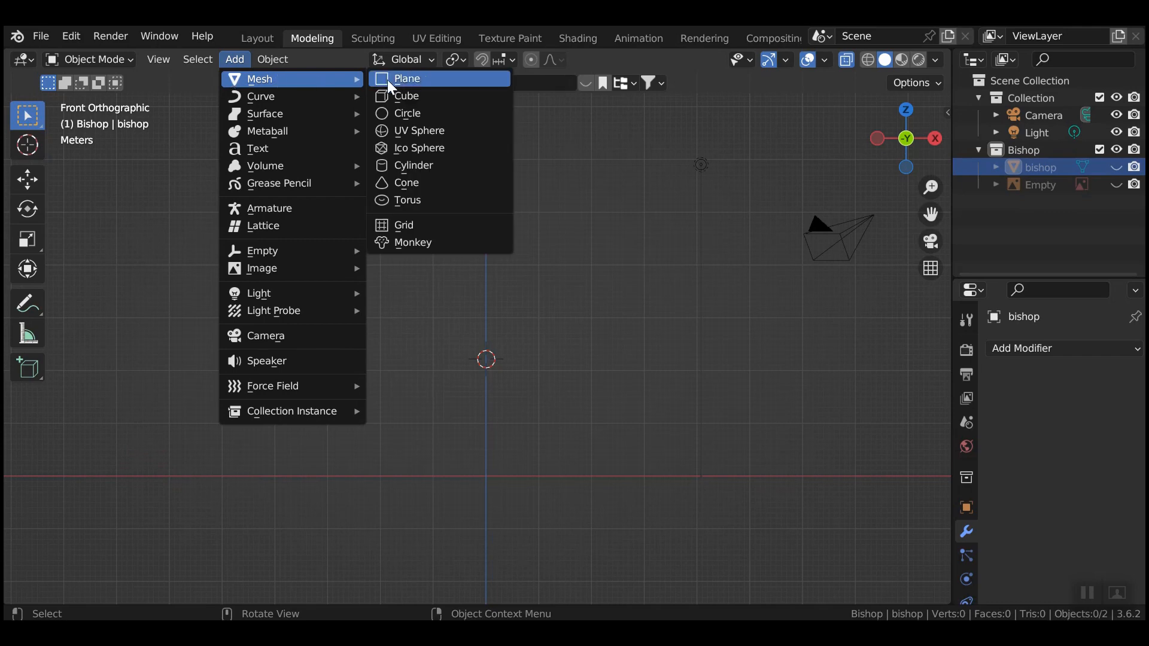
{"action": "left_click", "coordinate": [412, 79]}
{"action": "key", "text": "KP_7"}
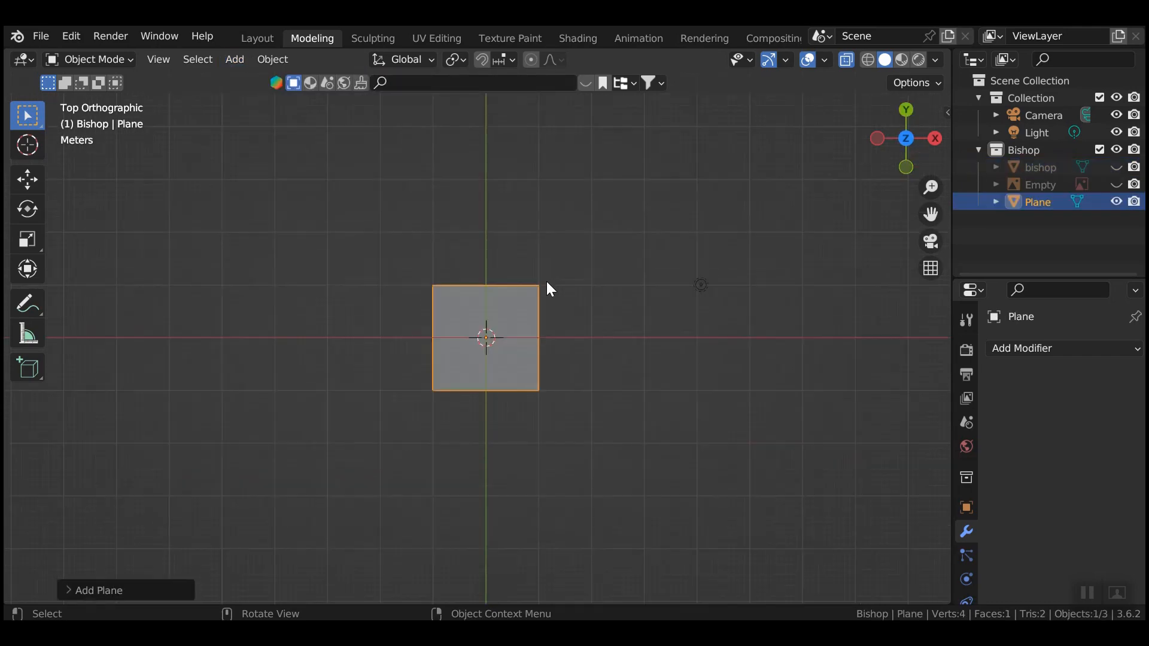
{"action": "key", "text": "Tab"}
Subdivide the plane with 5 cuts into a 6×6 grid, then deselect everything.
{"action": "right_click", "coordinate": [247, 258]}
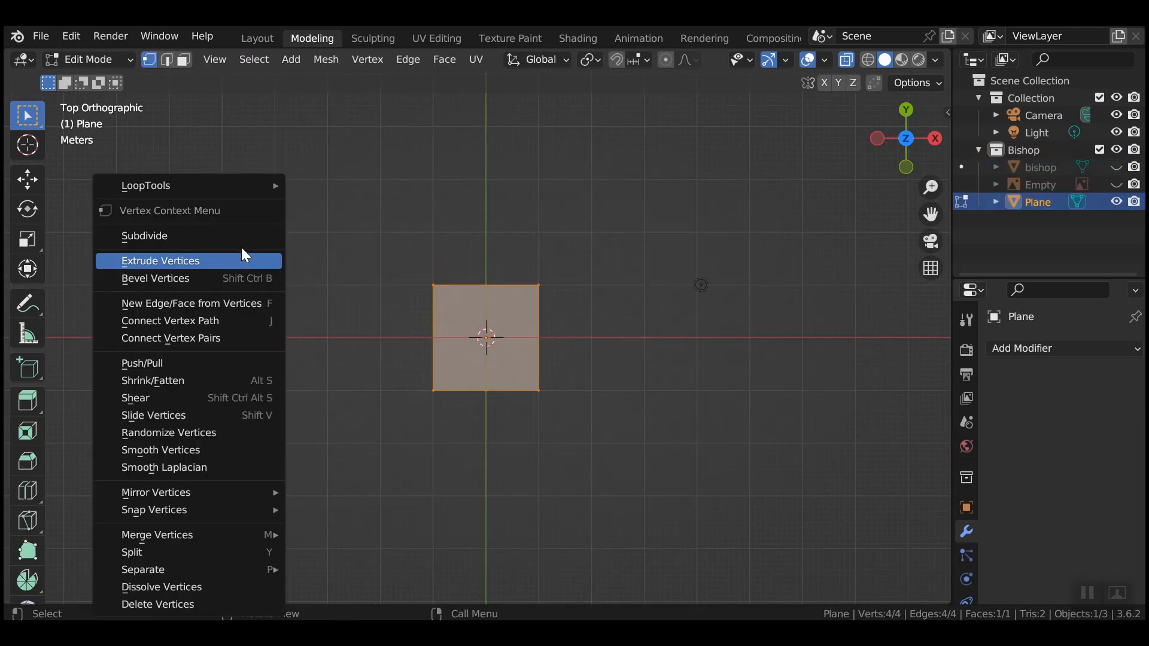
{"action": "left_click", "coordinate": [237, 237]}
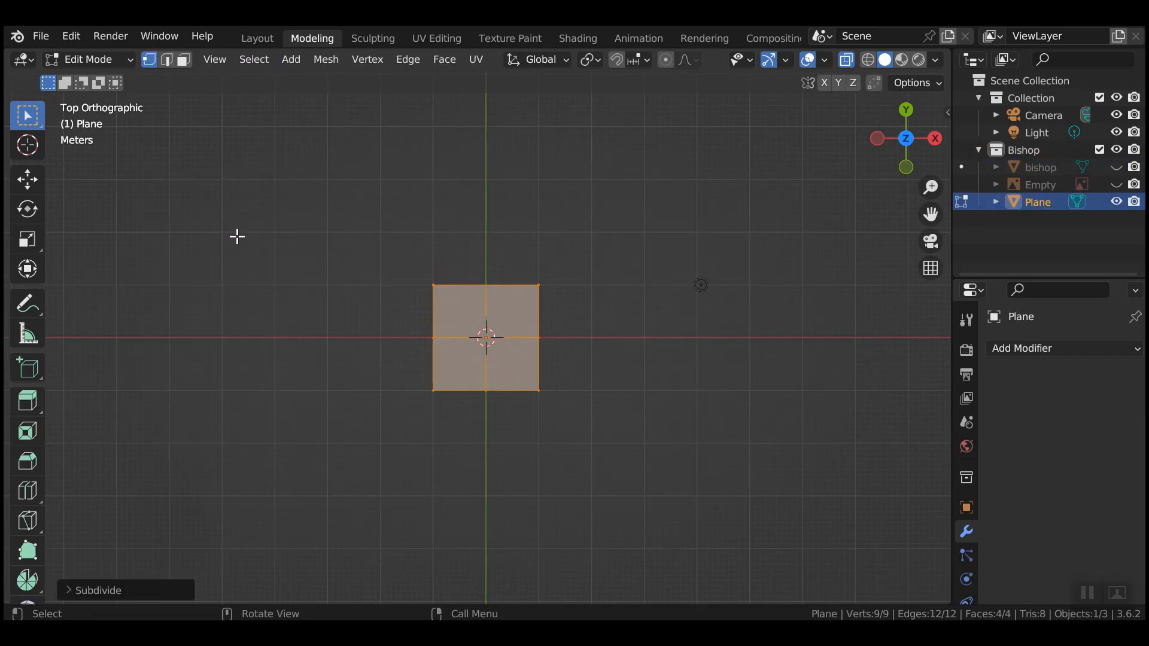
{"action": "left_click", "coordinate": [70, 591]}
{"action": "left_click", "coordinate": [281, 468]}
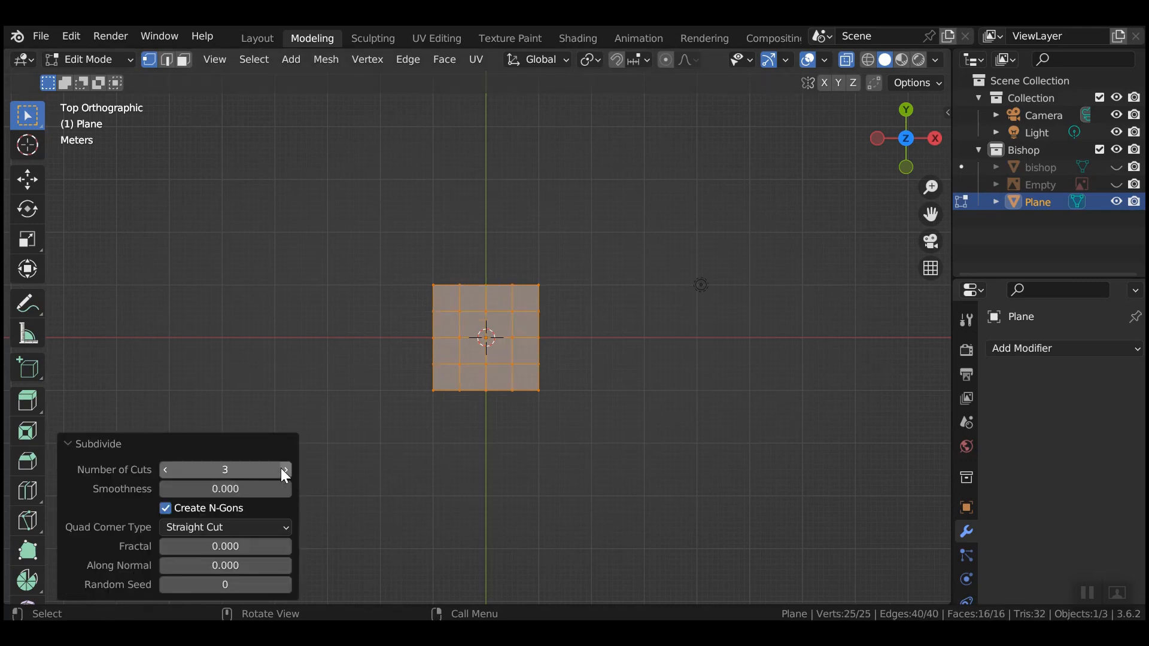
{"action": "left_click", "coordinate": [282, 468]}
{"action": "left_click", "coordinate": [281, 468]}
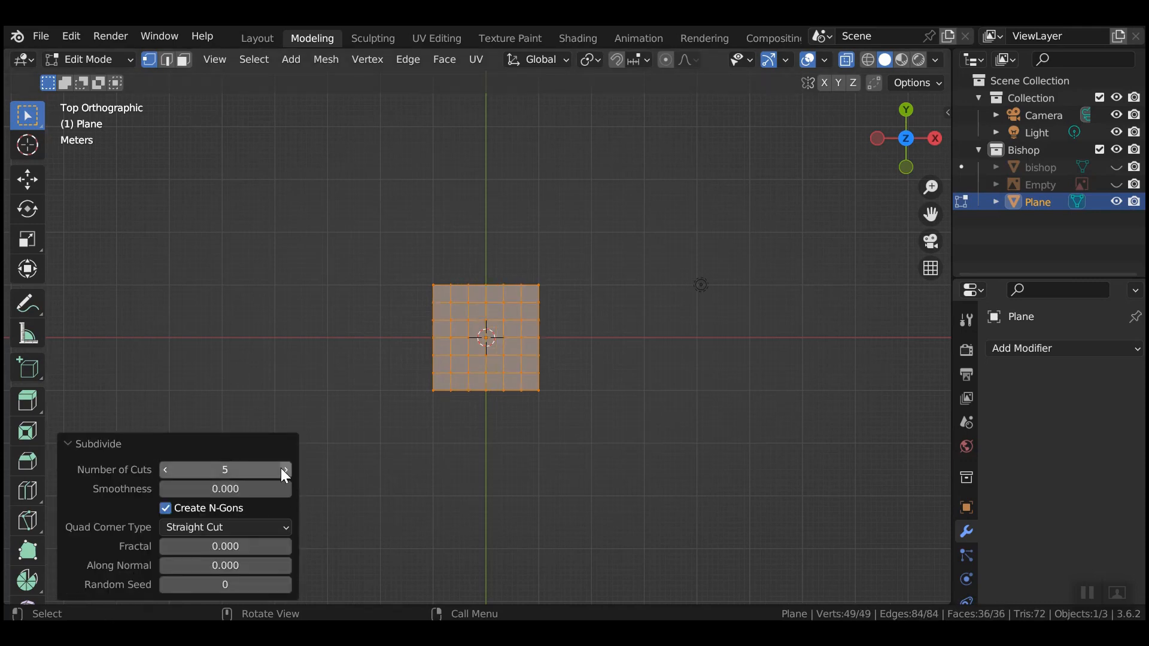
{"action": "left_click", "coordinate": [557, 473]}
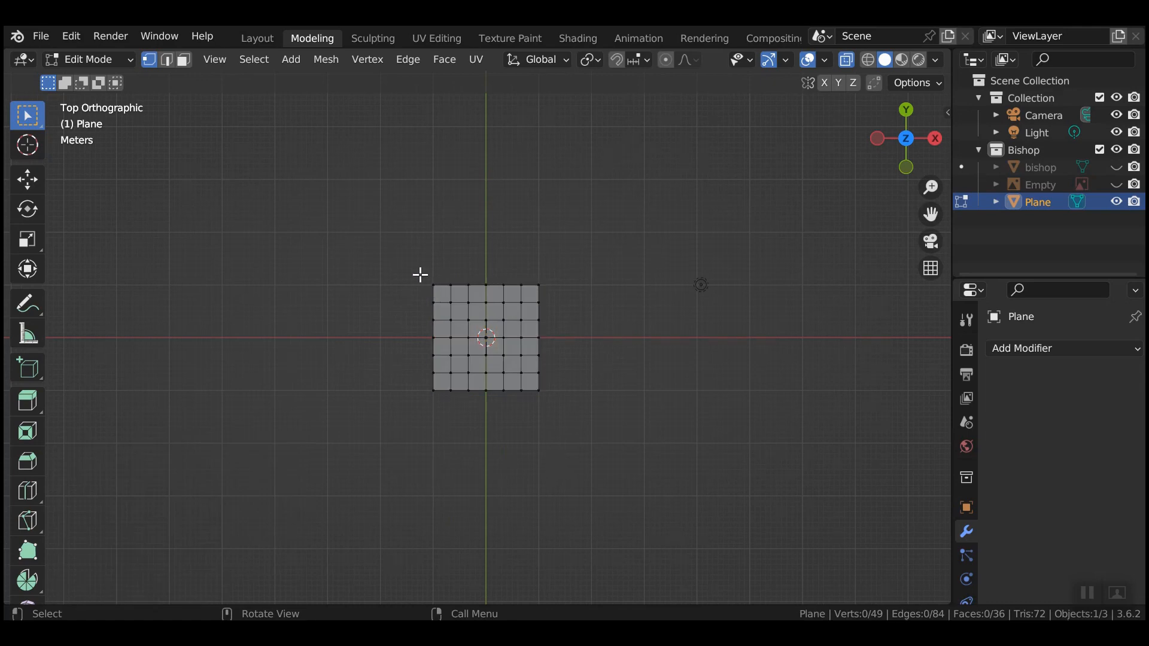
Delete the four corner squares, then select the middle vertices at the left and right arm ends.
{"action": "left_click_drag", "start_coordinate": [420, 275], "coordinate": [454, 308]}
{"action": "left_click_drag", "start_coordinate": [423, 365], "coordinate": [462, 397], "text": "shift"}
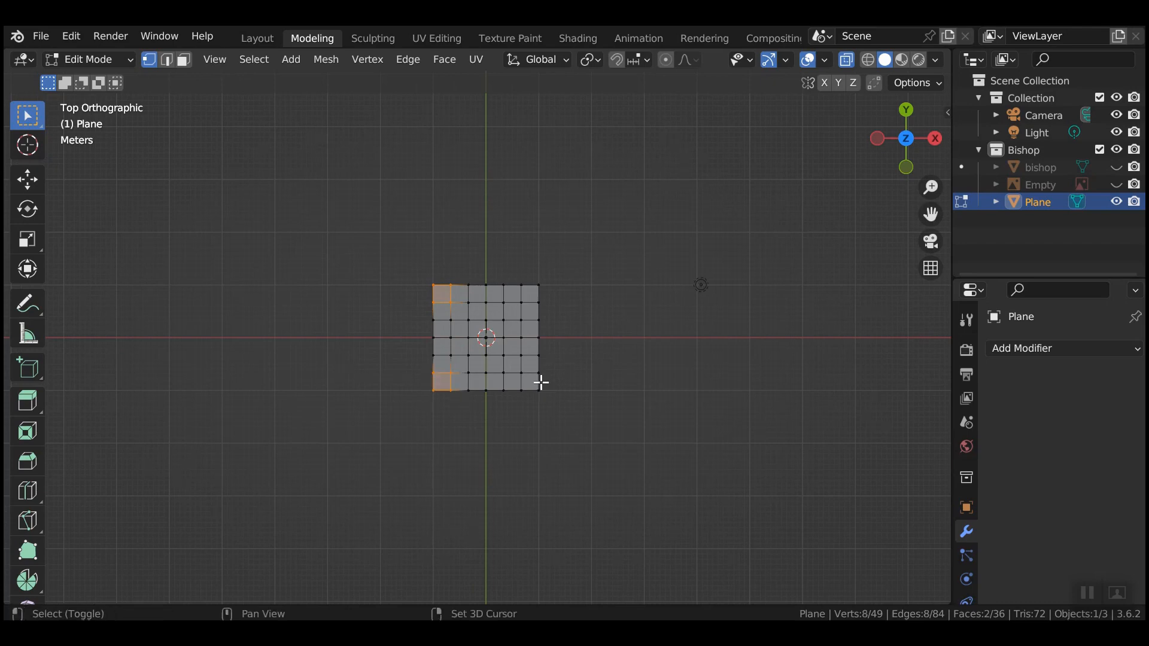
{"action": "left_click_drag", "start_coordinate": [518, 368], "coordinate": [556, 404], "text": "shift"}
{"action": "left_click_drag", "start_coordinate": [510, 276], "coordinate": [573, 302], "text": "shift"}
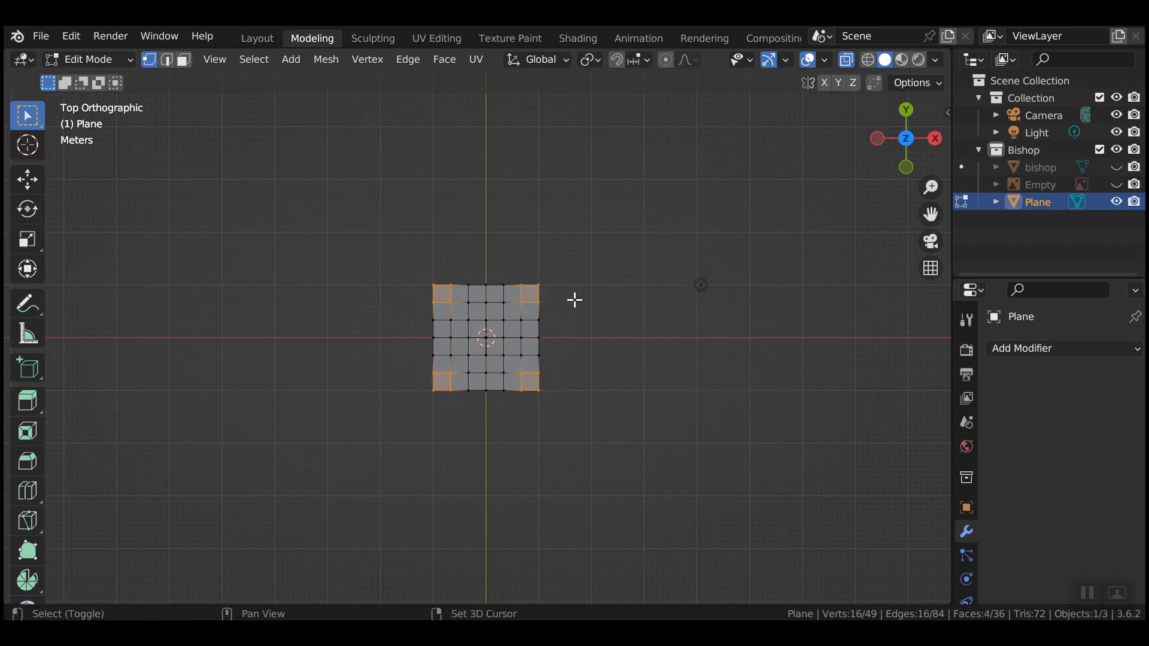
{"action": "key", "text": "x"}
{"action": "left_click", "coordinate": [571, 306]}
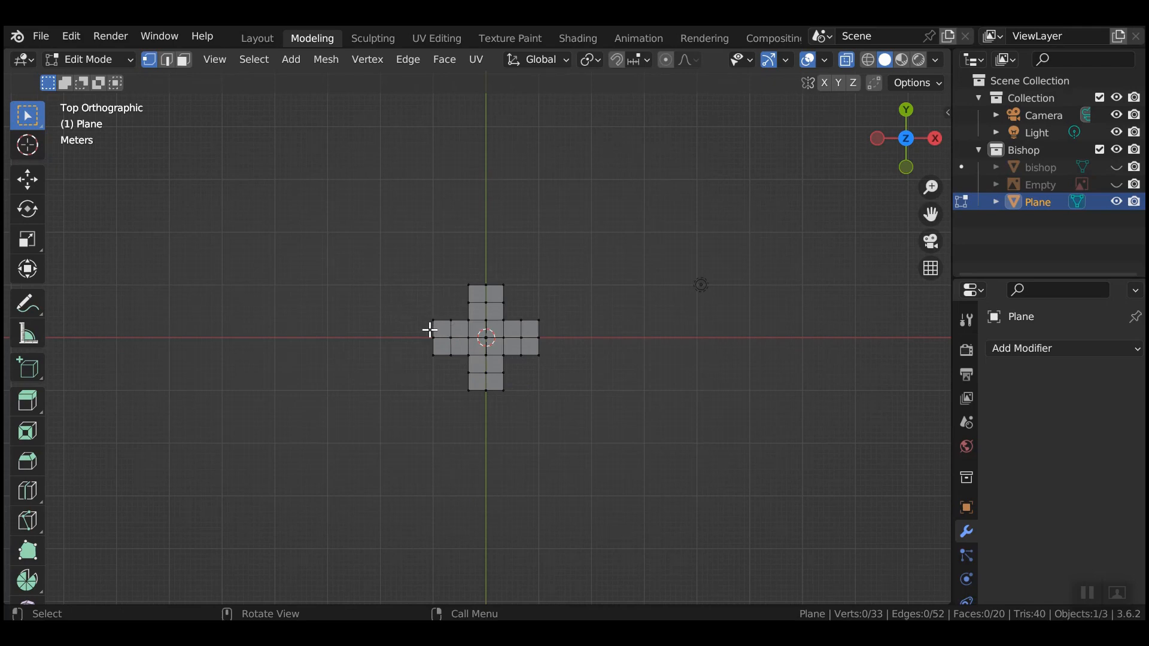
{"action": "mouse_move", "coordinate": [428, 332]}
{"action": "left_mouse_down"}
{"action": "mouse_move", "coordinate": [485, 336]}
{"action": "mouse_move", "coordinate": [442, 342]}
{"action": "left_mouse_up"}
{"action": "left_click_drag", "start_coordinate": [532, 330], "coordinate": [546, 341], "text": "shift"}
Scale the two arm-end vertices outward along X into pointed tips.
{"action": "key", "text": "s"}
{"action": "key", "text": "x"}
{"action": "left_click", "coordinate": [630, 362]}
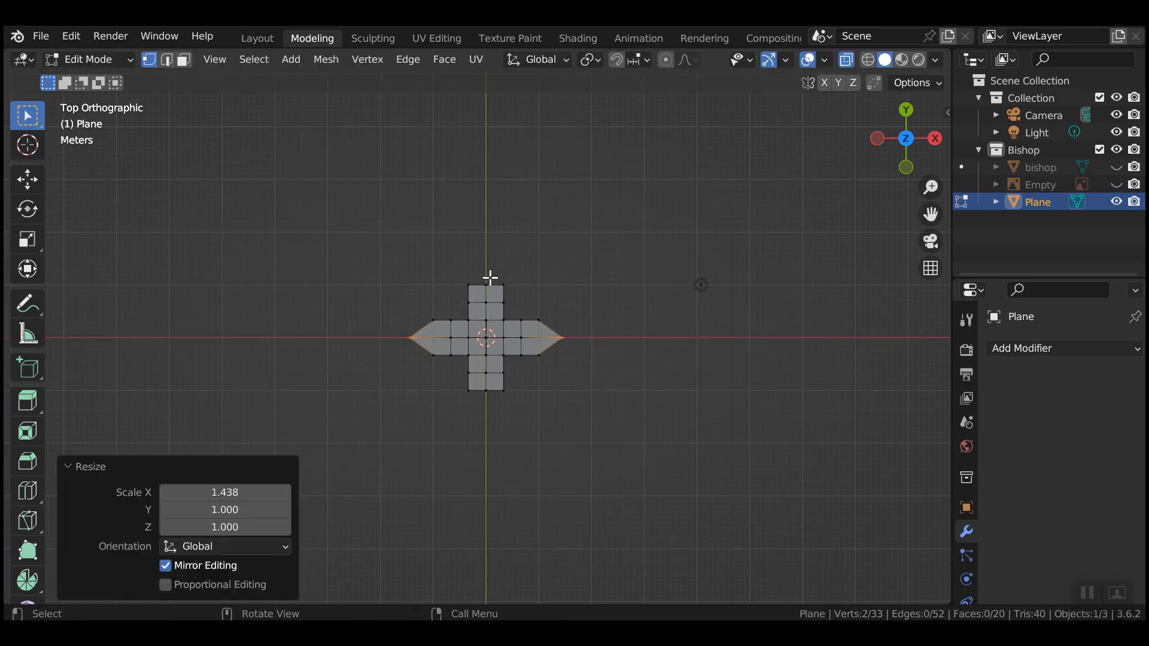
Select the top middle vertex, undo a trial X move, and open the Screencast Keys panel.
{"action": "left_click_drag", "start_coordinate": [480, 278], "coordinate": [498, 307]}
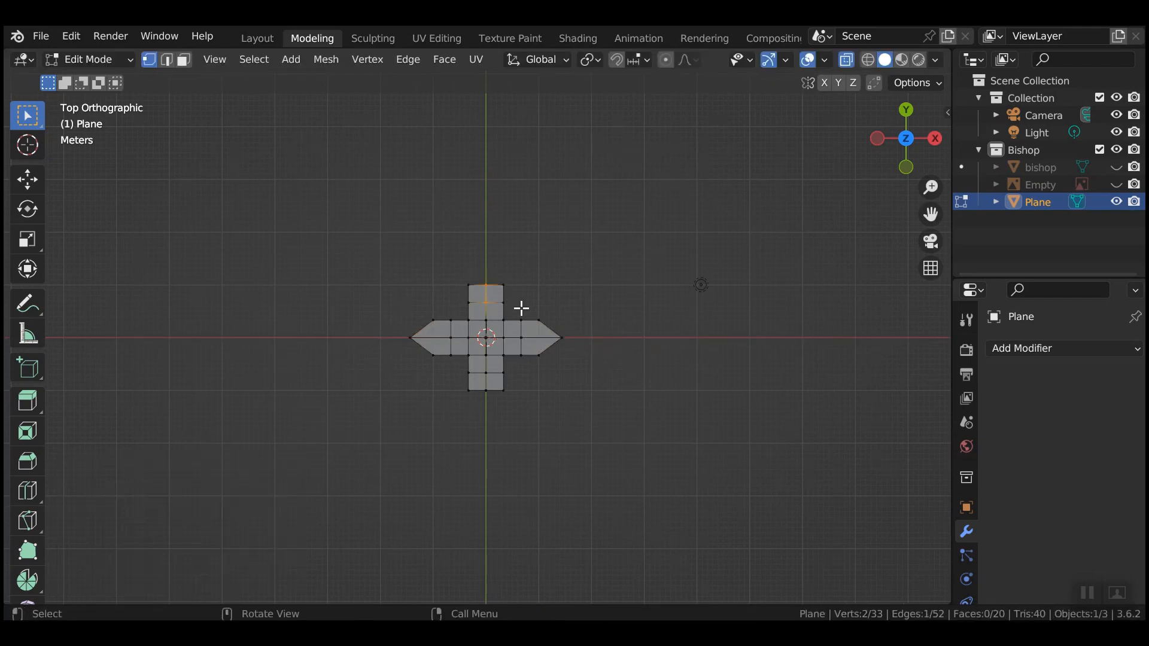
{"action": "left_click_drag", "start_coordinate": [481, 276], "coordinate": [514, 295]}
{"action": "key", "text": "g"}
{"action": "key", "text": "x"}
{"action": "left_click", "coordinate": [591, 269]}
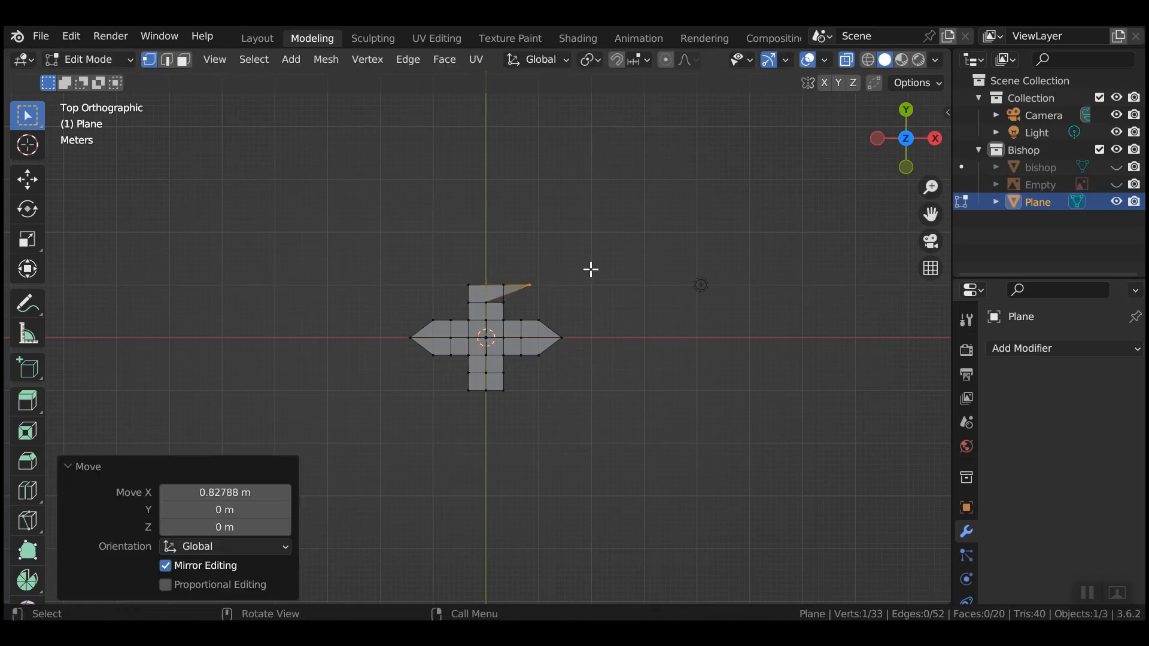
{"action": "key", "text": "ctrl+z"}
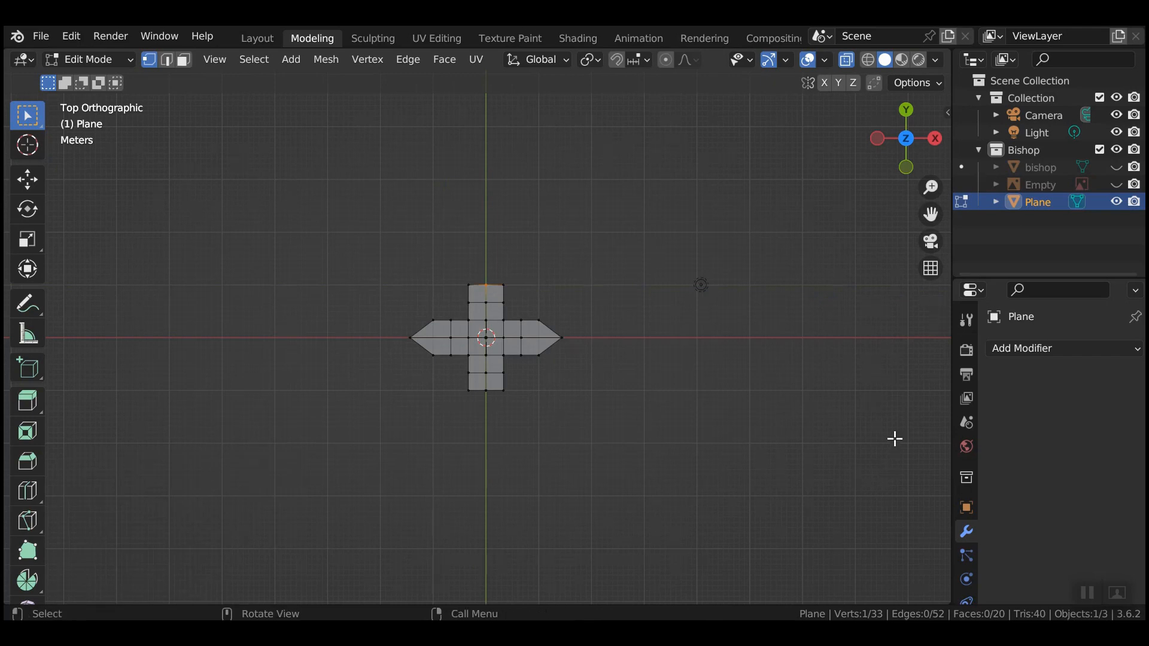
{"action": "key", "text": "n"}
{"action": "left_click", "coordinate": [937, 259]}
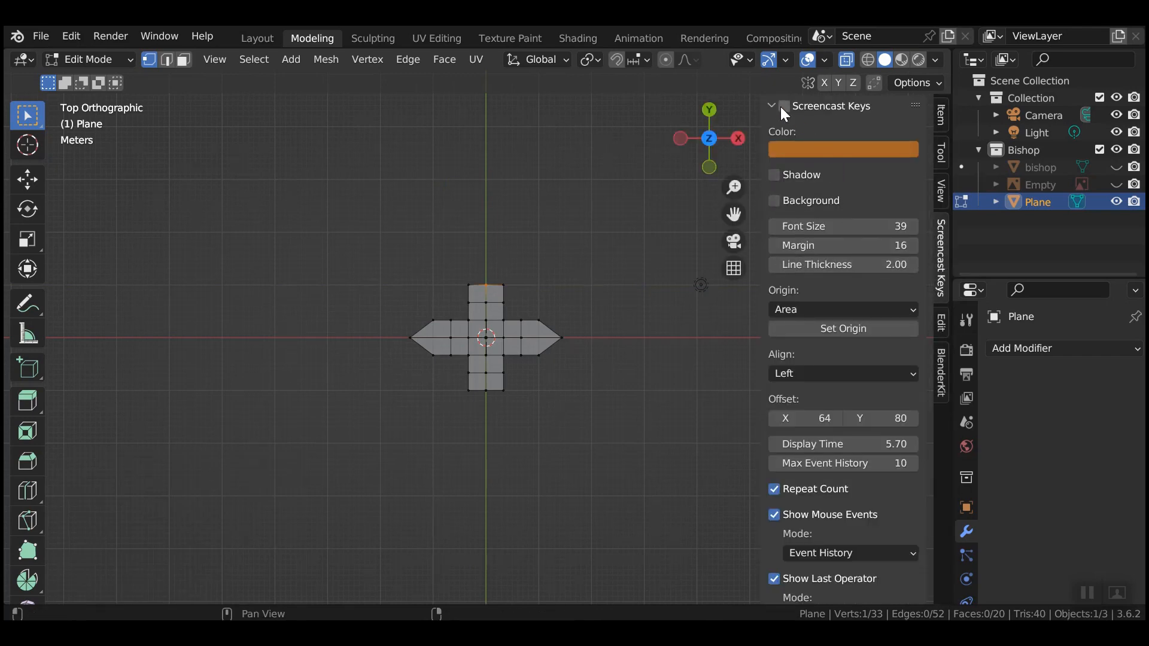
Enable Screencast Keys, hide the side panel, and move the top middle vertex up along Z.
{"action": "left_click", "coordinate": [703, 348]}
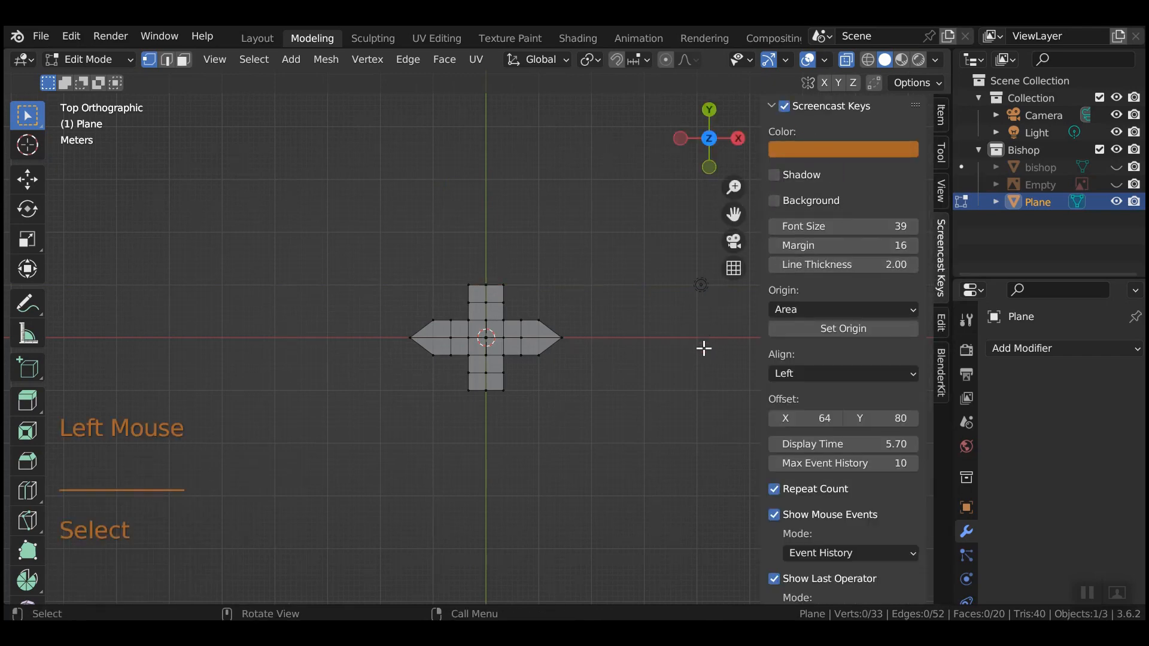
{"action": "key", "text": "n"}
{"action": "left_click_drag", "start_coordinate": [481, 273], "coordinate": [499, 285]}
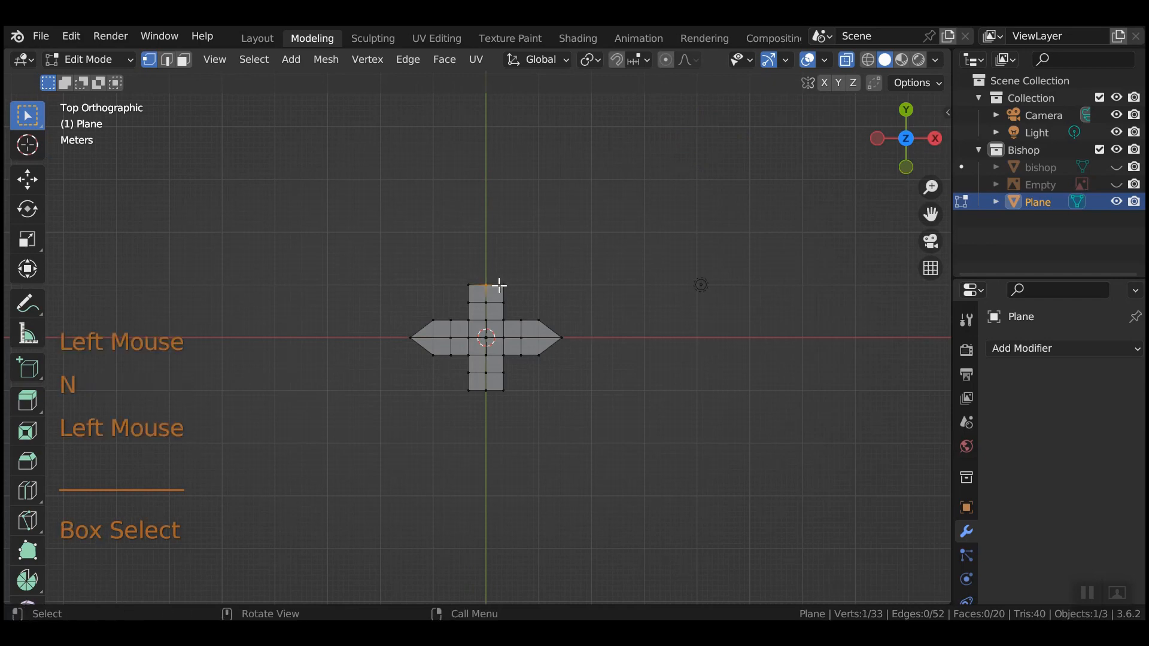
{"action": "key", "text": "g"}
{"action": "key", "text": "z"}
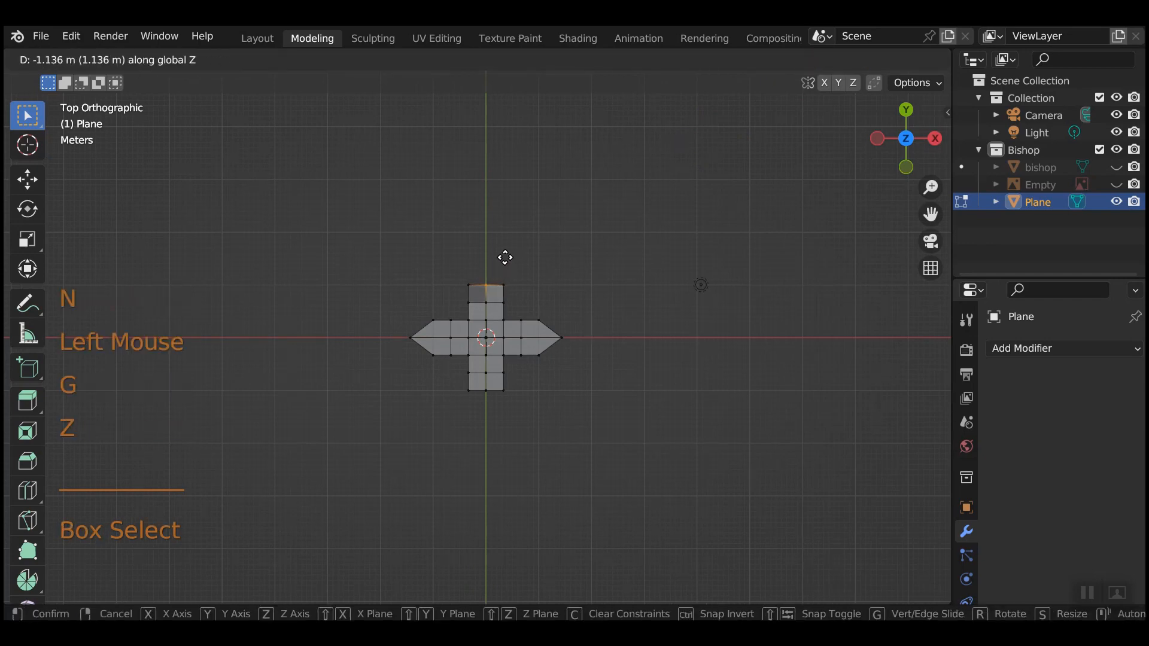
{"action": "left_click", "coordinate": [503, 264]}
Redo the top vertex move, raising it 0.48766 m, and save as Kingdemo 1006.blend.
{"action": "key", "text": "ctrl+z"}
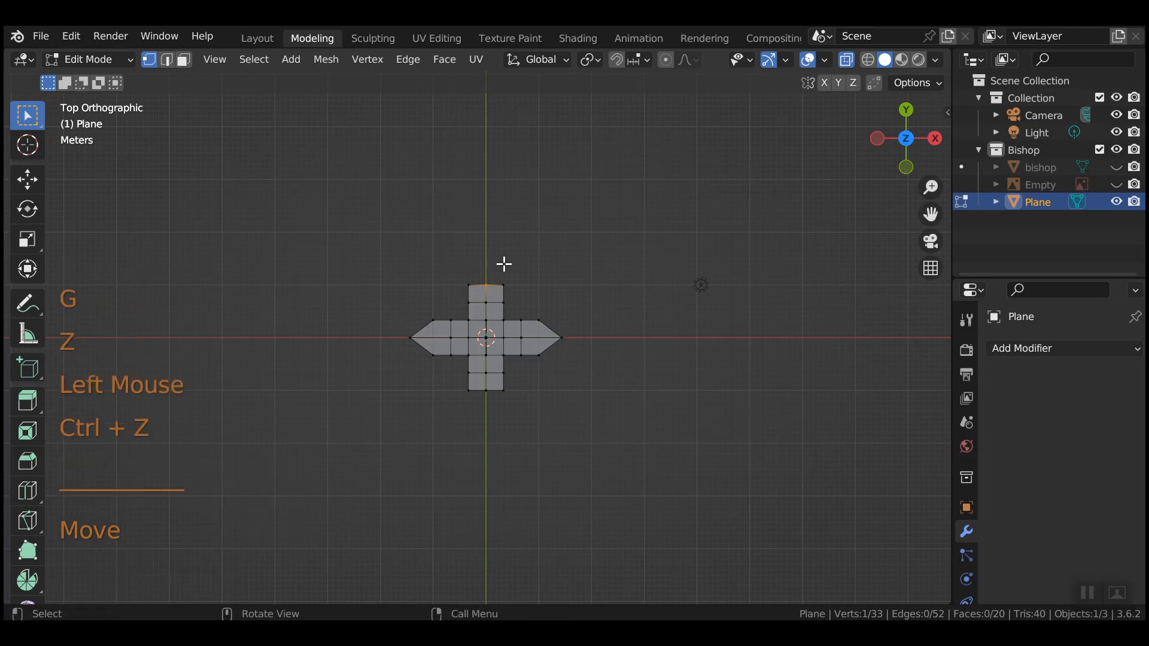
{"action": "key", "text": "g"}
{"action": "key", "text": "z"}
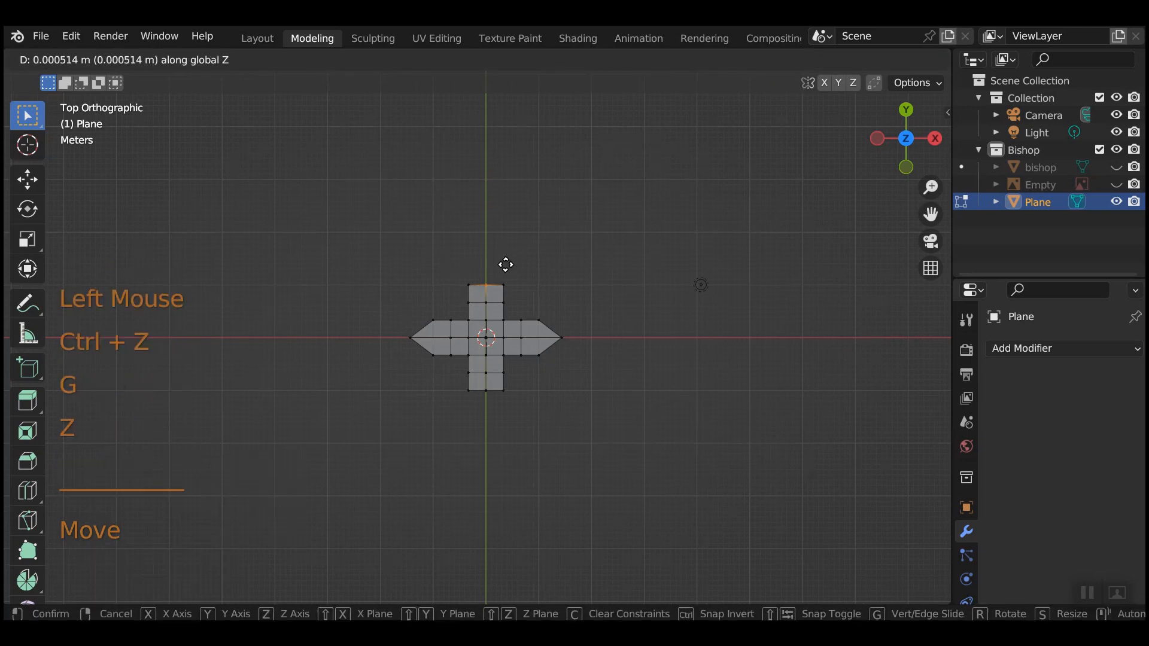
{"action": "left_click", "coordinate": [504, 264]}
{"action": "key", "text": "ctrl+s"}
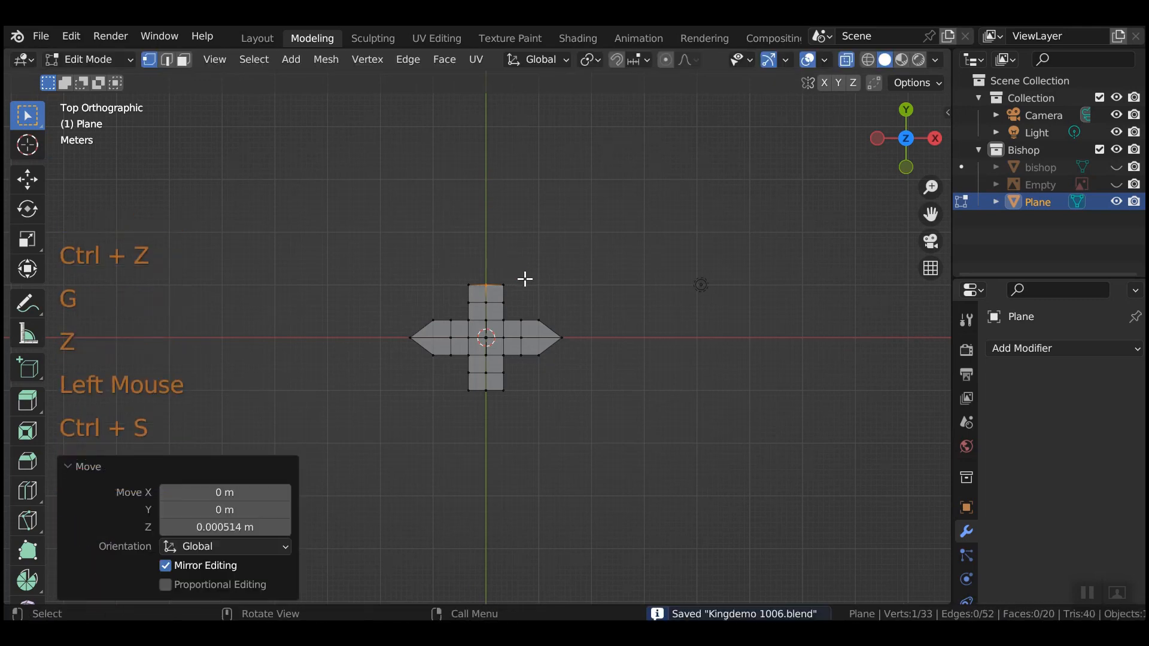
Raise the top vertex into a point along Y and widen the upper arm's shoulders on X.
{"action": "key", "text": "g"}
{"action": "key", "text": "y"}
{"action": "left_click", "coordinate": [523, 286]}
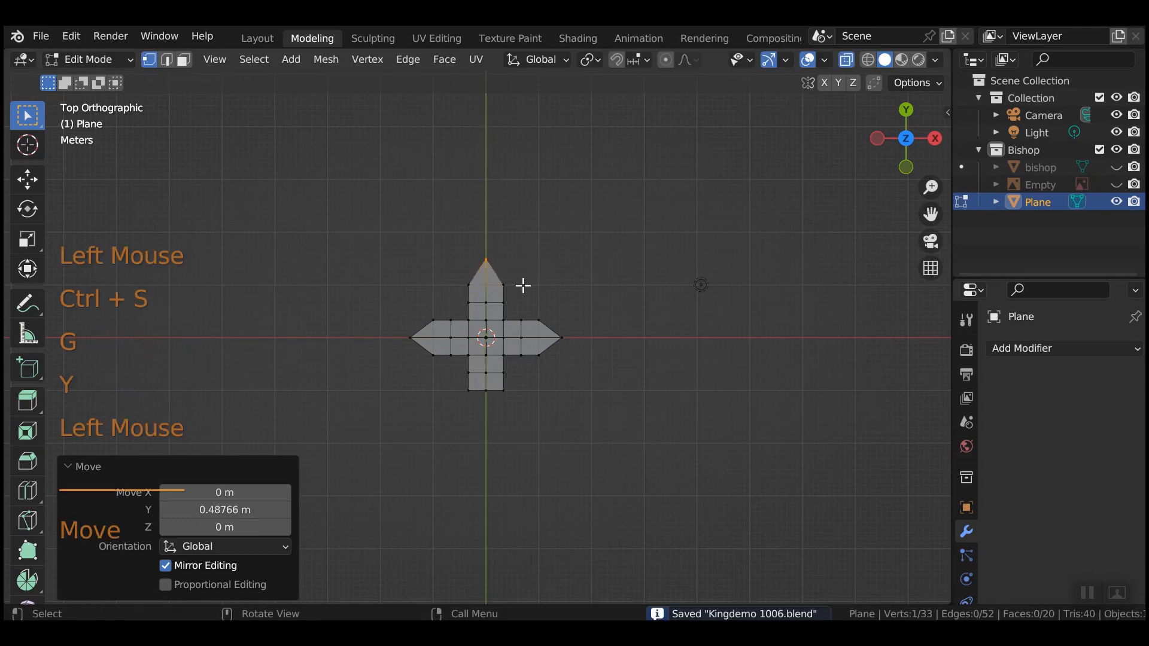
{"action": "left_click_drag", "start_coordinate": [463, 283], "coordinate": [521, 290]}
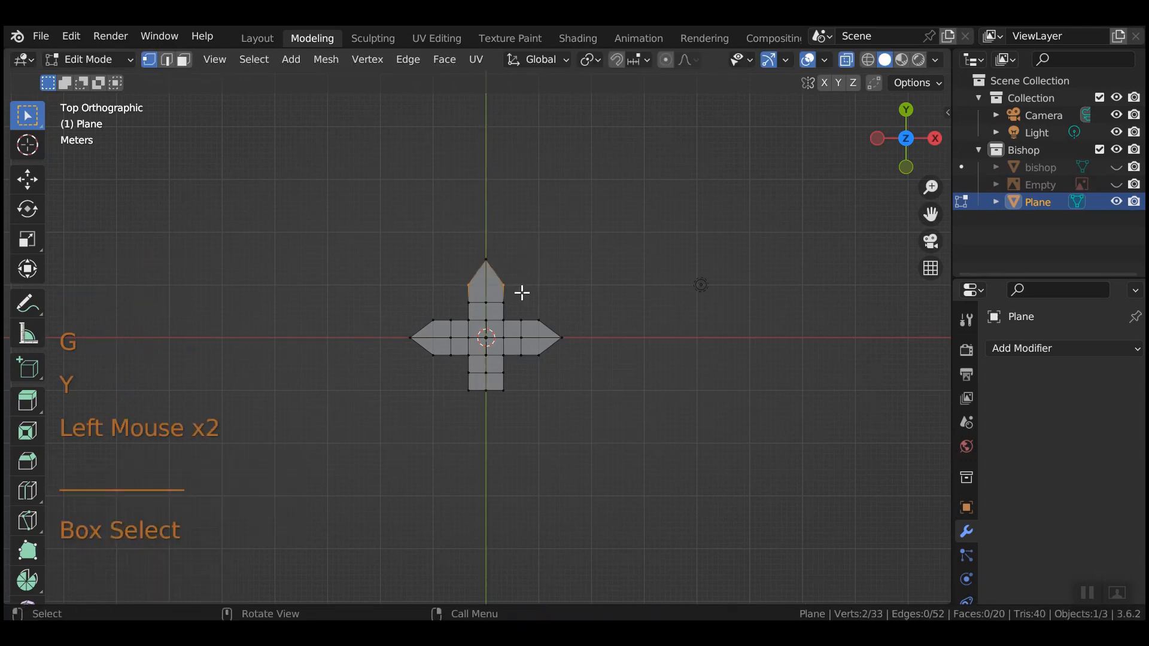
{"action": "key", "text": "s"}
{"action": "key", "text": "x"}
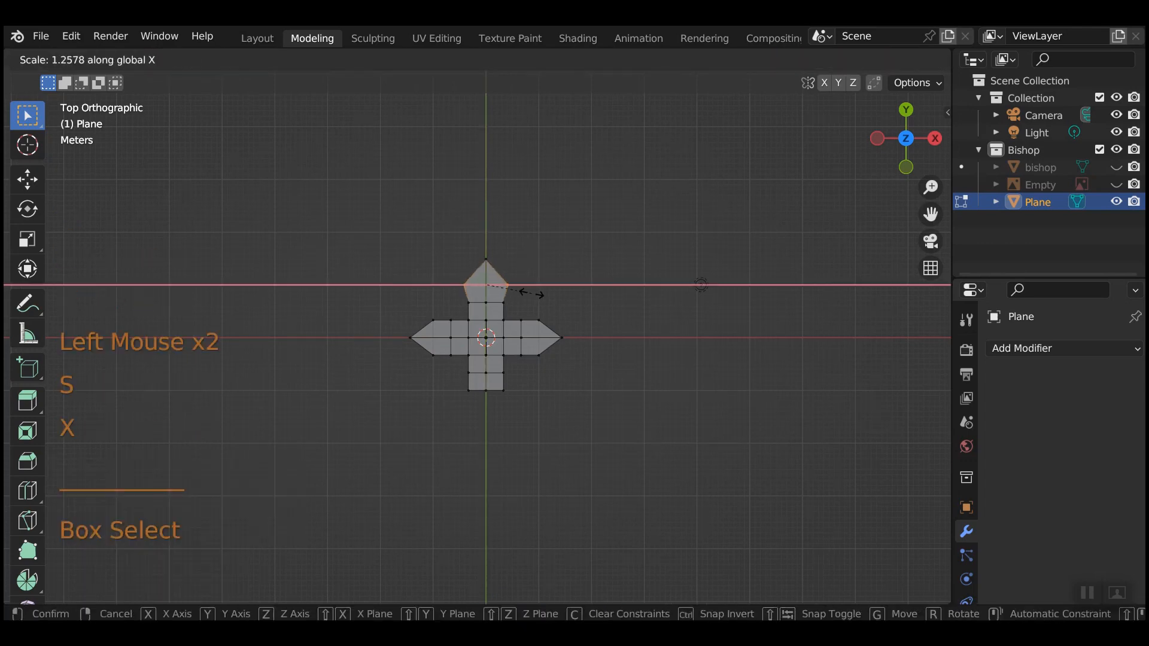
{"action": "left_click", "coordinate": [530, 296]}
Stretch the left and right side arms taller by scaling their four vertices on Y.
{"action": "left_click", "coordinate": [431, 355]}
{"action": "left_click_drag", "start_coordinate": [431, 355], "coordinate": [438, 382]}
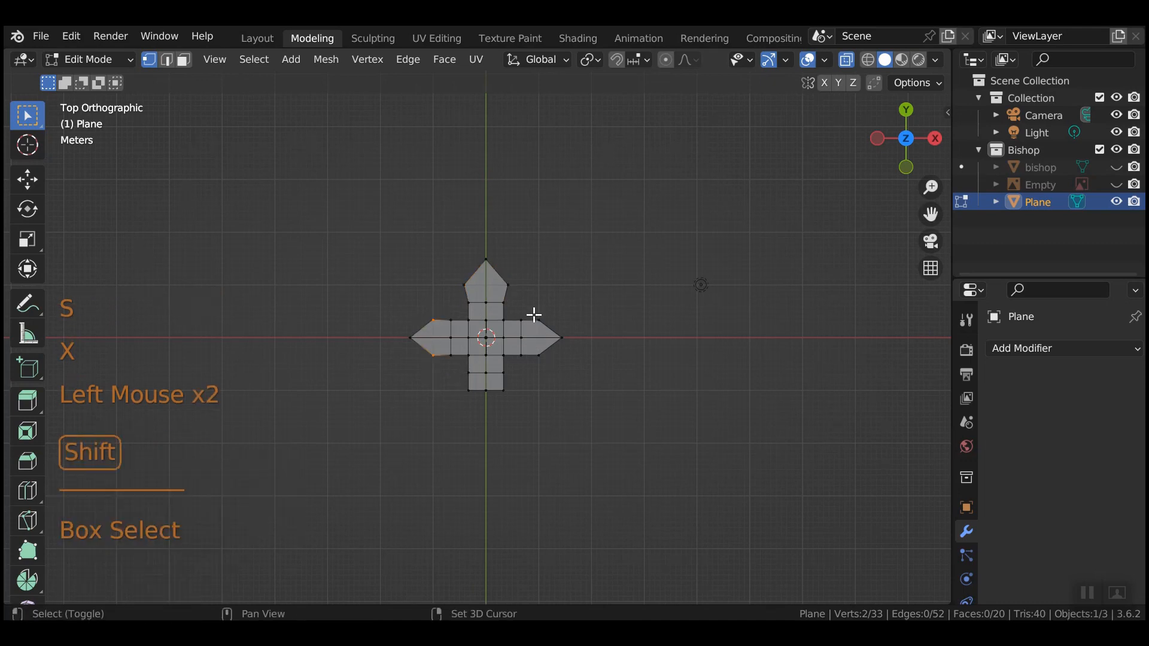
{"action": "left_click_drag", "start_coordinate": [535, 313], "coordinate": [547, 389], "text": "shift"}
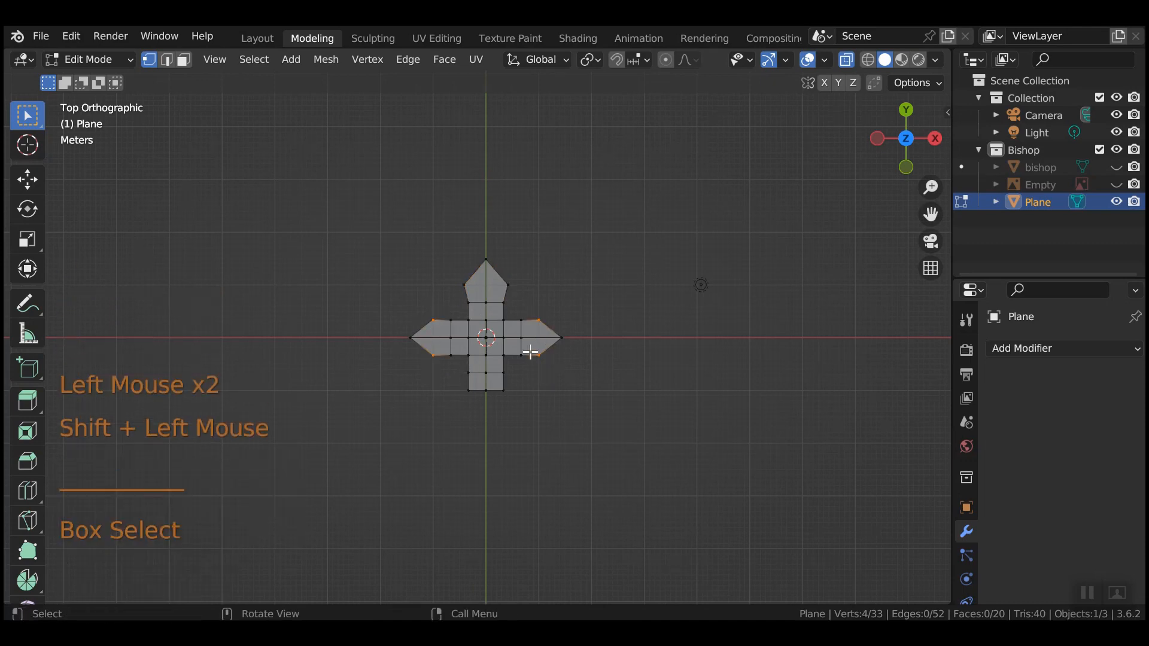
{"action": "key", "text": "s"}
{"action": "key", "text": "y"}
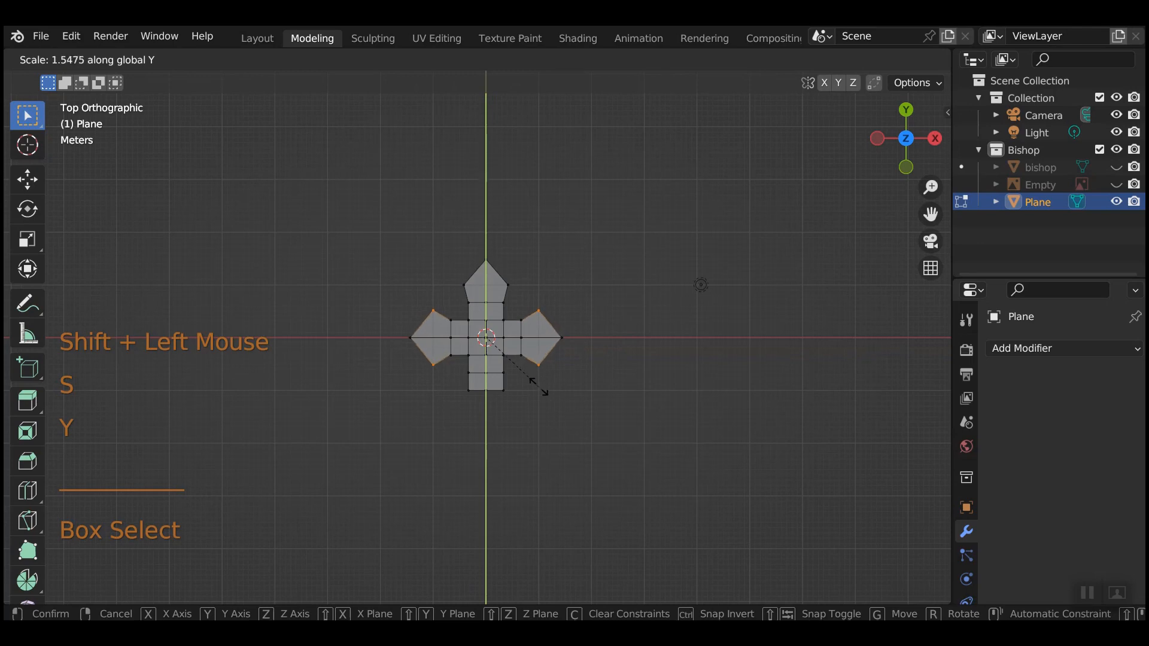
{"action": "left_click", "coordinate": [540, 390]}
Pinch the four inner vertices around the cross centre inward.
{"action": "left_click", "coordinate": [472, 324]}
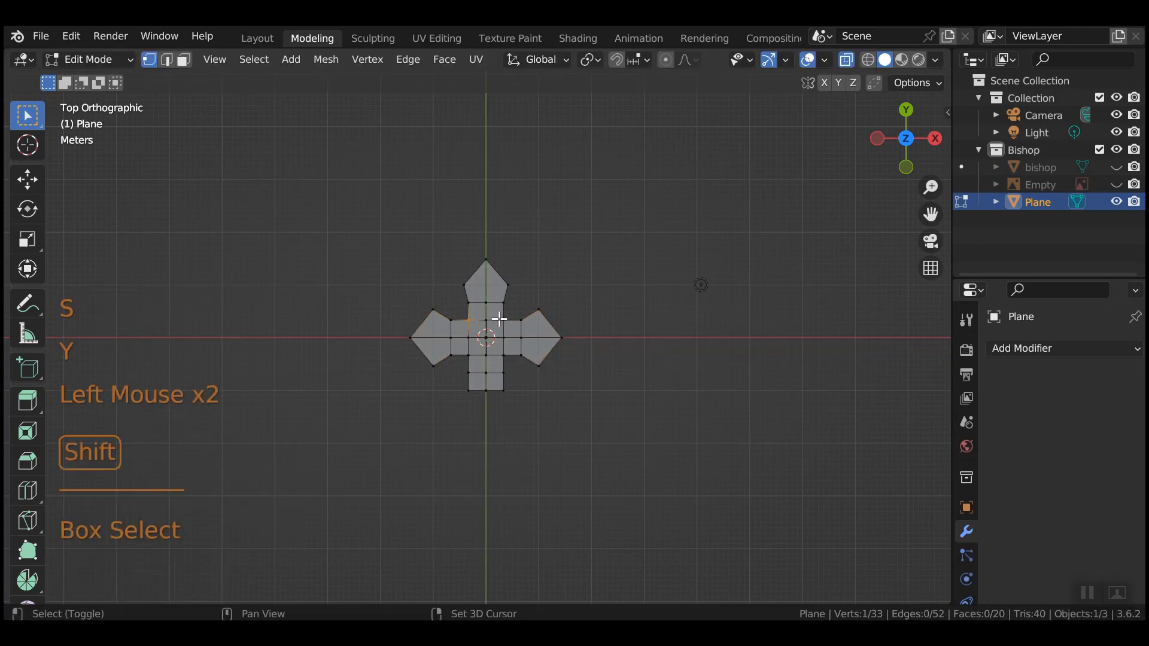
{"action": "left_click", "coordinate": [500, 319], "text": "shift"}
{"action": "left_click", "coordinate": [504, 357], "text": "shift"}
{"action": "left_click", "coordinate": [476, 357], "text": "shift"}
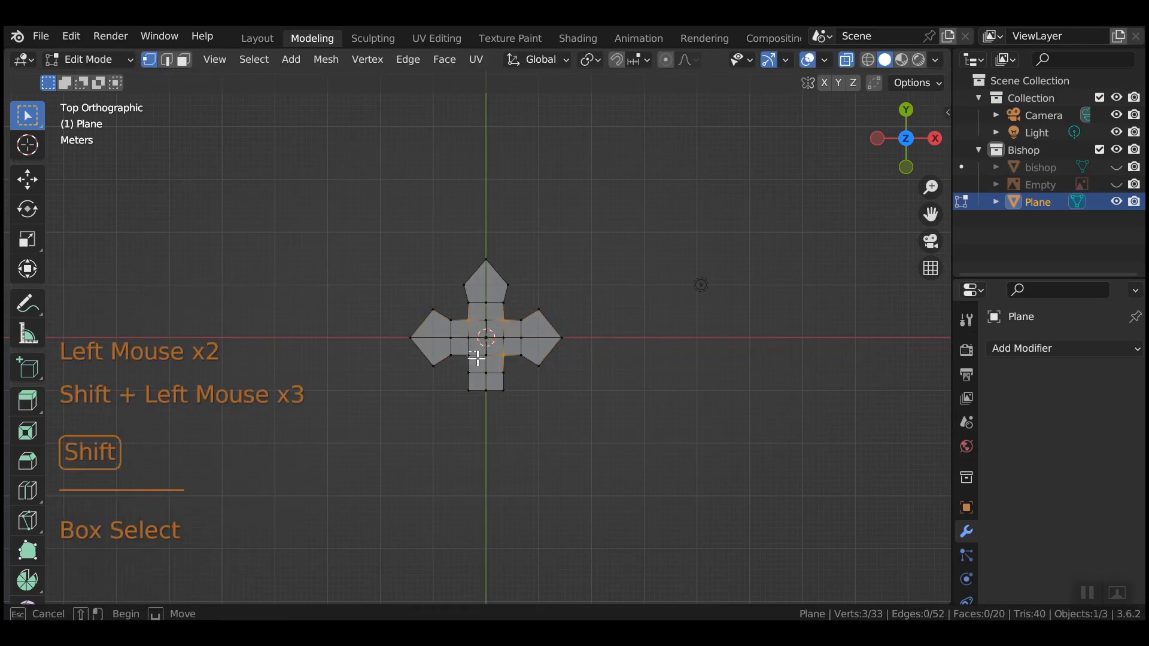
{"action": "key", "text": "s"}
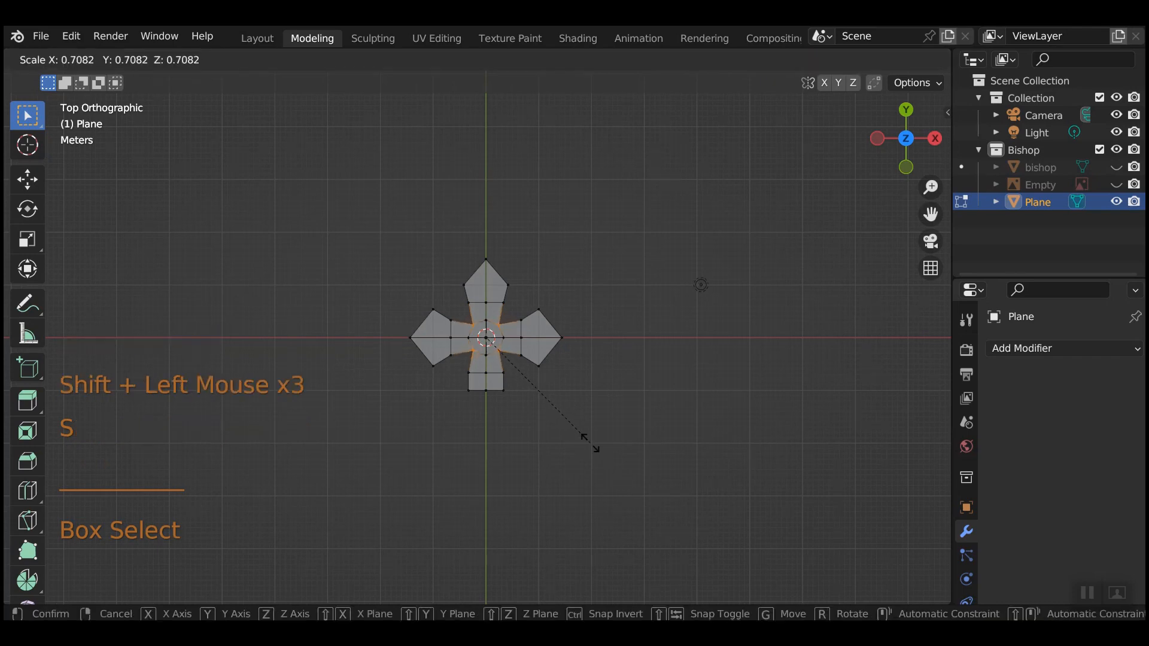
{"action": "left_click", "coordinate": [584, 432]}
Widen the bottom arm's lower edge on X and extrude it 0.7485 m down into a stem.
{"action": "left_click_drag", "start_coordinate": [462, 363], "coordinate": [530, 392]}
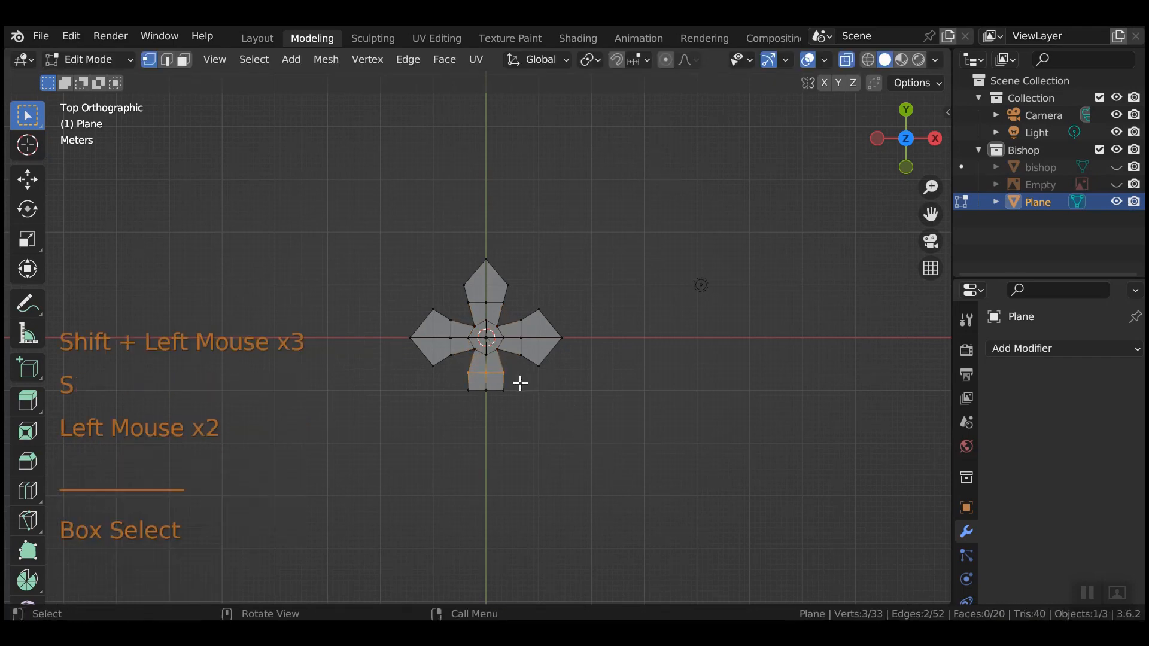
{"action": "key", "text": "s"}
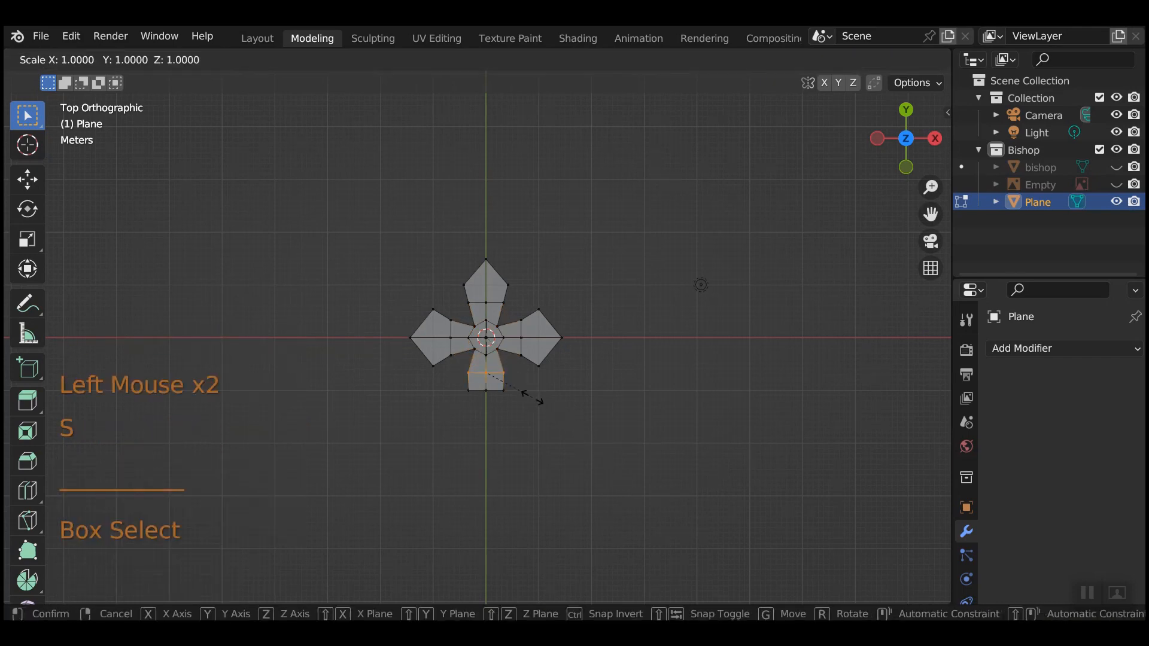
{"action": "key", "text": "x"}
{"action": "left_click", "coordinate": [547, 404]}
{"action": "left_click_drag", "start_coordinate": [457, 382], "coordinate": [549, 413]}
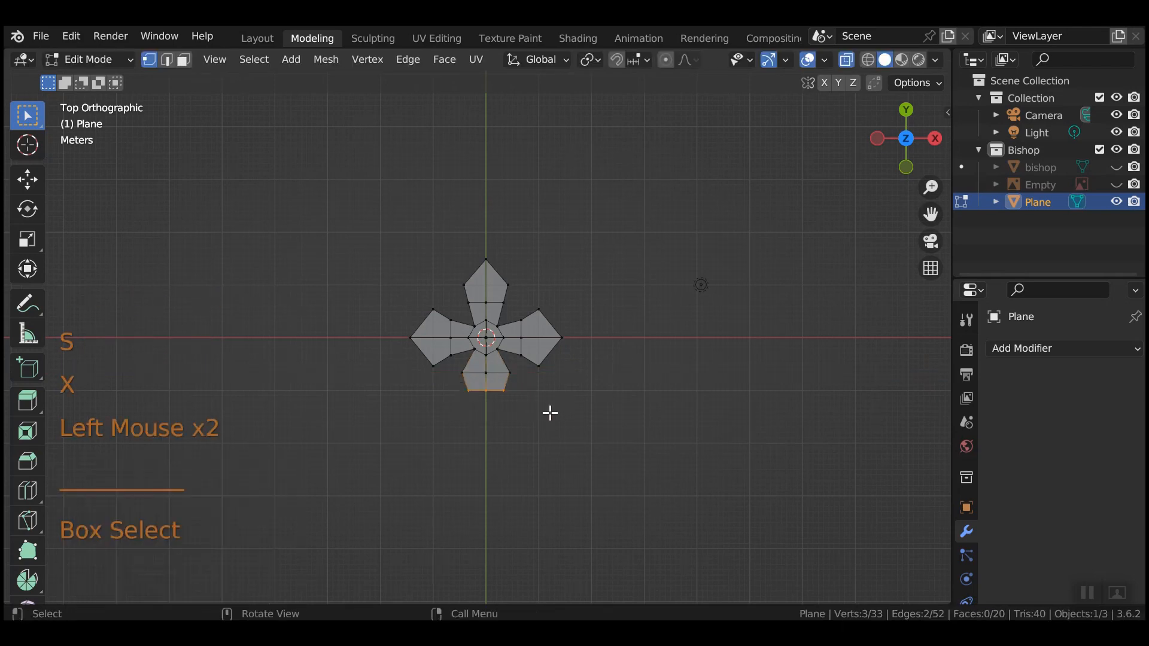
{"action": "key", "text": "e"}
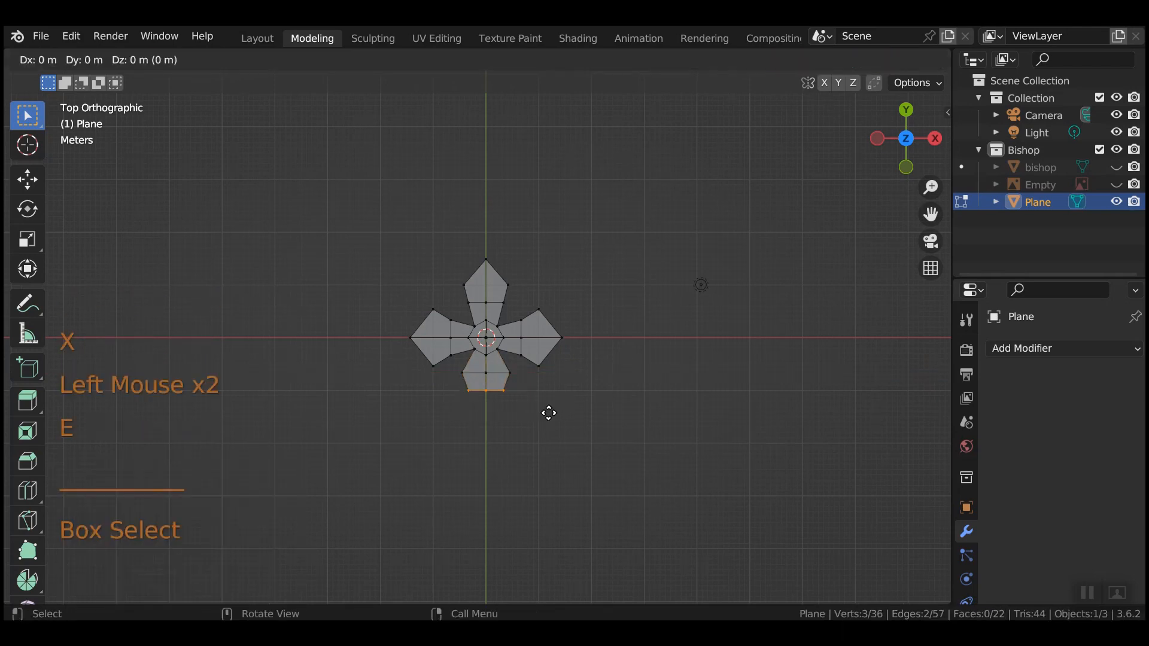
{"action": "key", "text": "y"}
{"action": "left_click", "coordinate": [541, 454]}
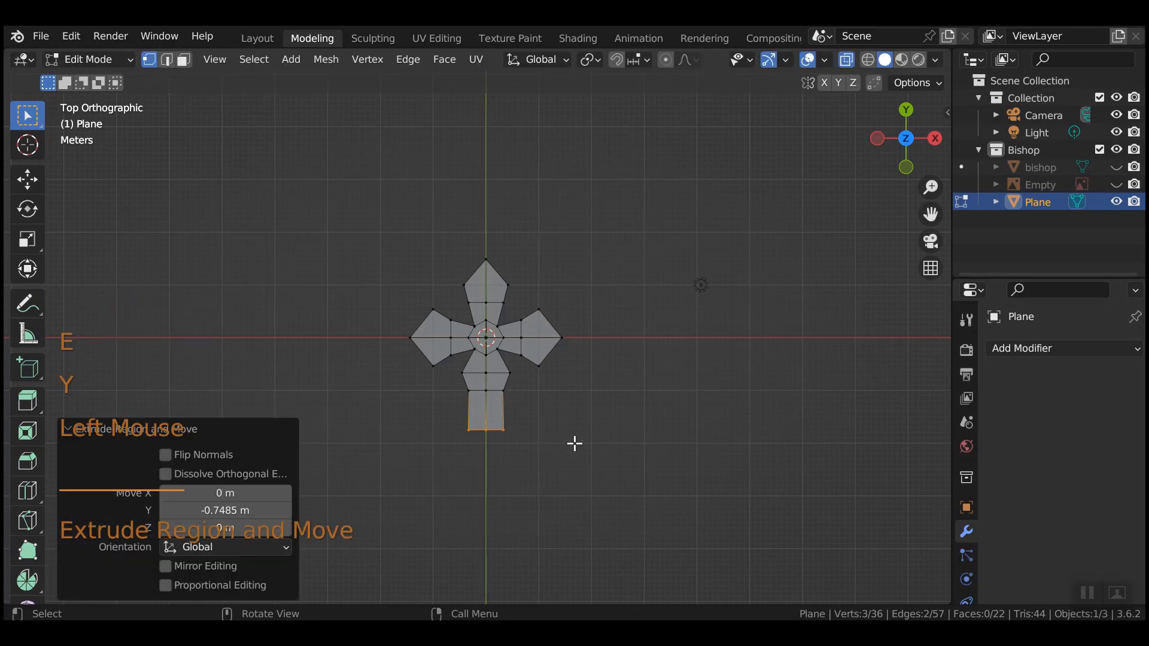
{"action": "mouse_move", "coordinate": [598, 433]}
{"action": "middle_mouse_down"}
{"action": "mouse_move", "coordinate": [580, 439]}
{"action": "mouse_move", "coordinate": [586, 429]}
{"action": "middle_mouse_up"}
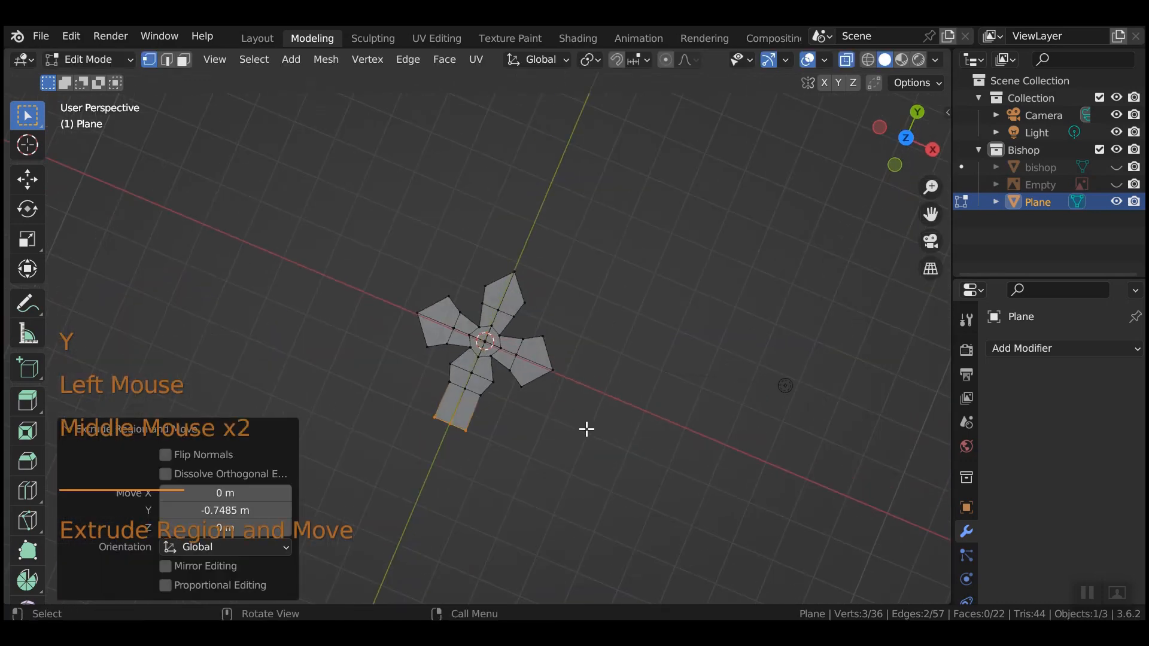
Rotate the cross 90° about X in Object Mode so it stands upright.
{"action": "key", "text": "Tab"}
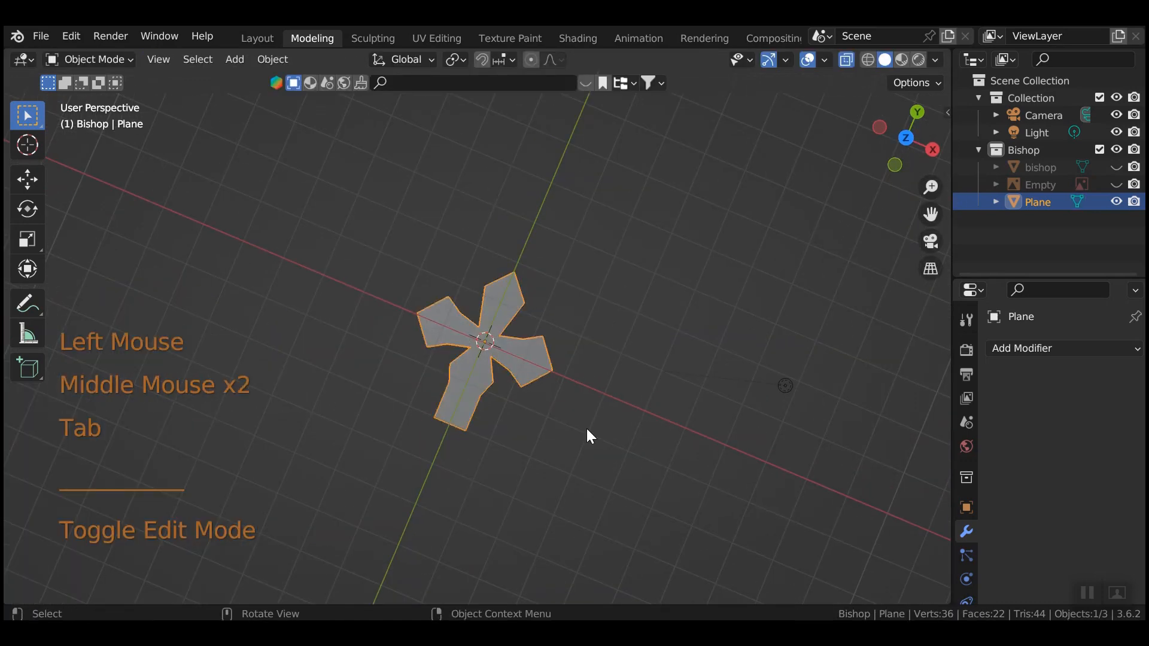
{"action": "key", "text": "r"}
{"action": "key", "text": "x"}
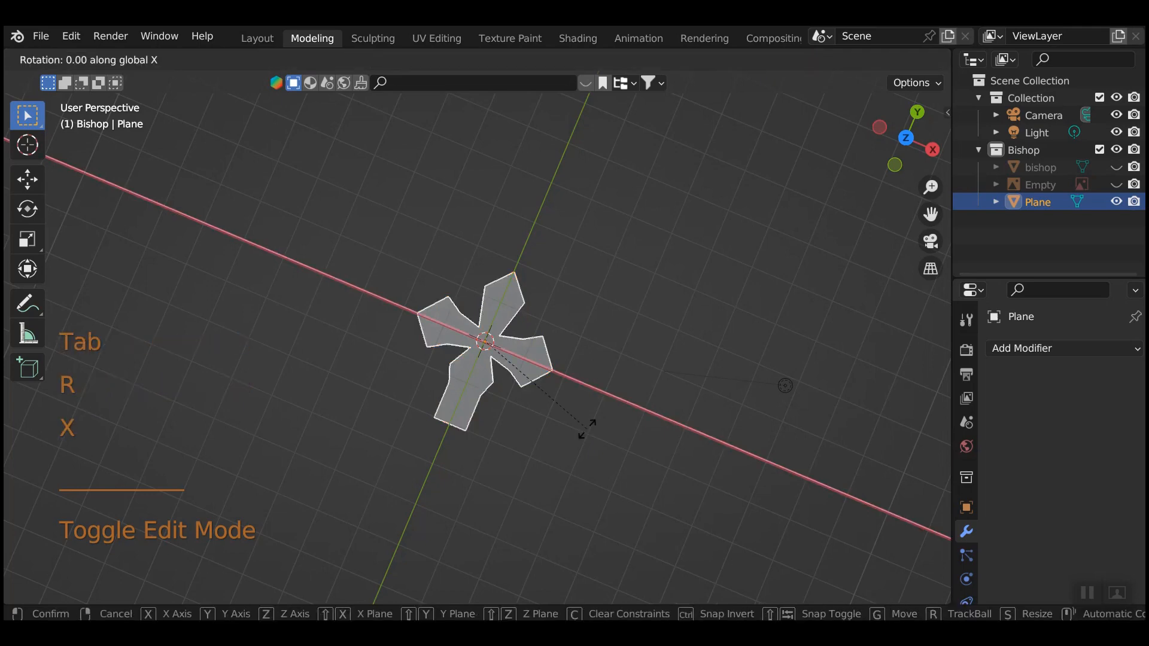
{"action": "key", "text": "9"}
{"action": "key", "text": "0"}
{"action": "left_click", "coordinate": [591, 426]}
{"action": "middle_click_drag", "start_coordinate": [598, 479], "coordinate": [508, 345]}
In right side view, extrude all the cross geometry 0.36291 m along Y for thickness.
{"action": "key", "text": "KP_3"}
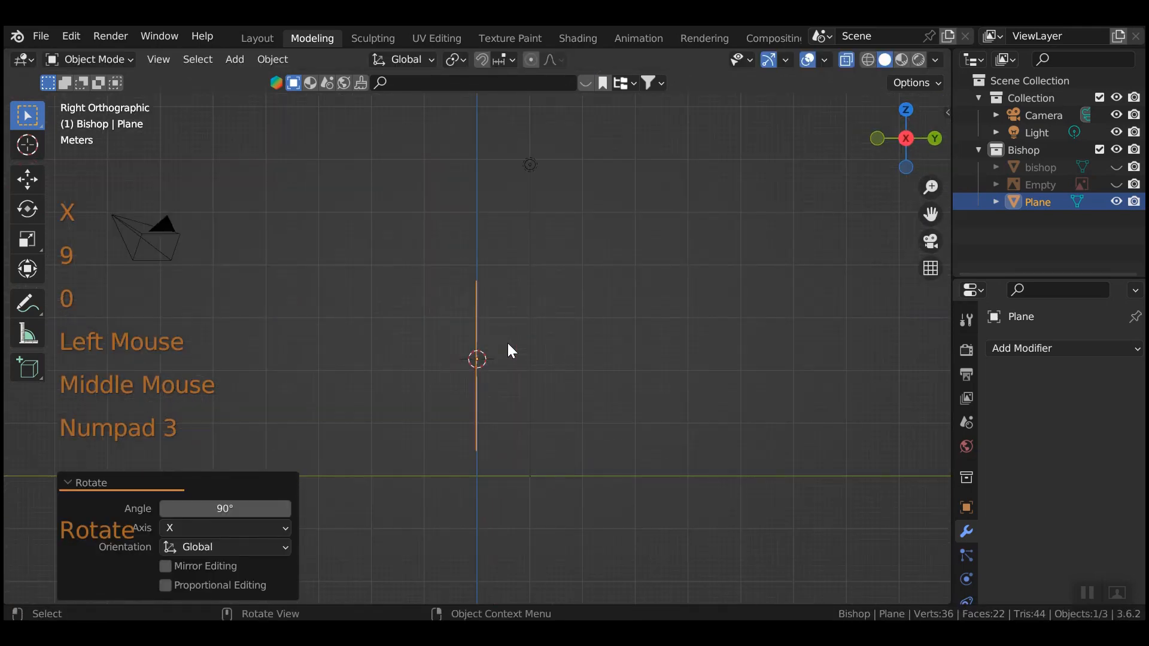
{"action": "key", "text": "Tab"}
{"action": "left_click_drag", "start_coordinate": [449, 236], "coordinate": [513, 489]}
{"action": "key", "text": "e"}
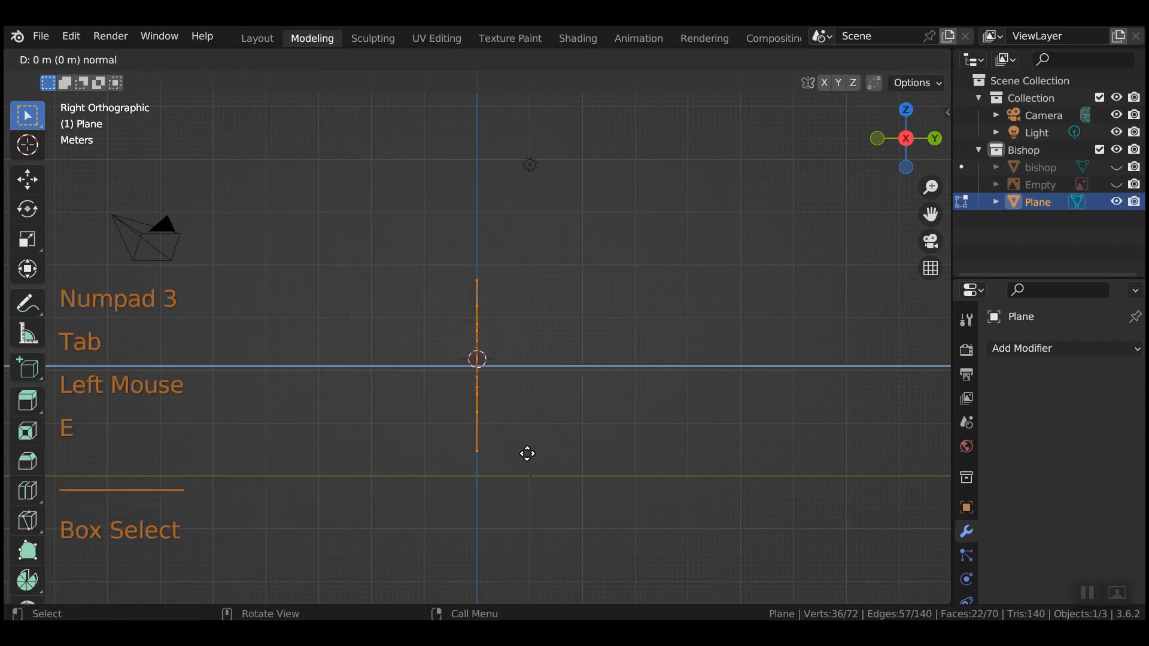
{"action": "key", "text": "y"}
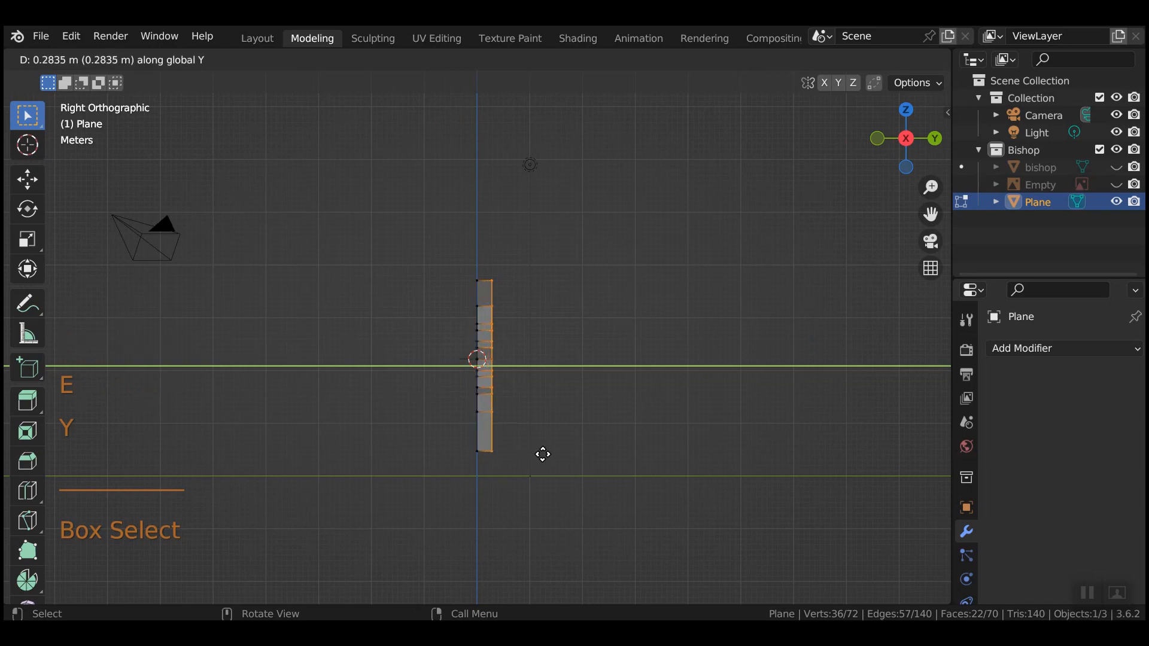
{"action": "left_click", "coordinate": [545, 454]}
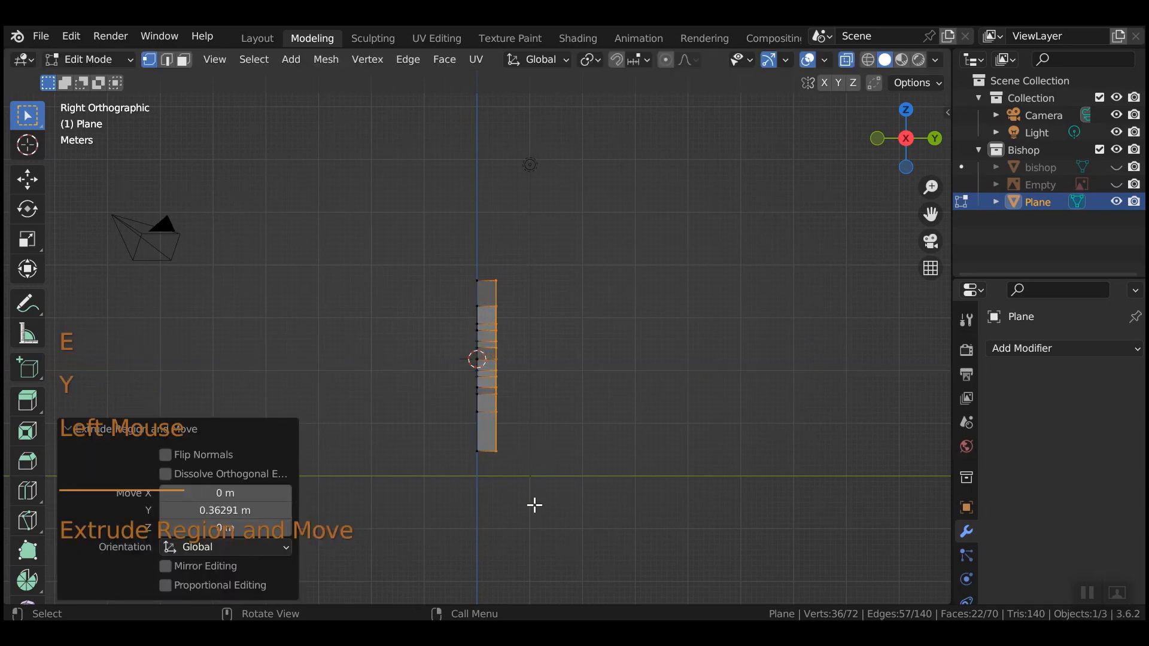
Add a centred loop cut through the slab's thickness.
{"action": "key", "text": "ctrl+r"}
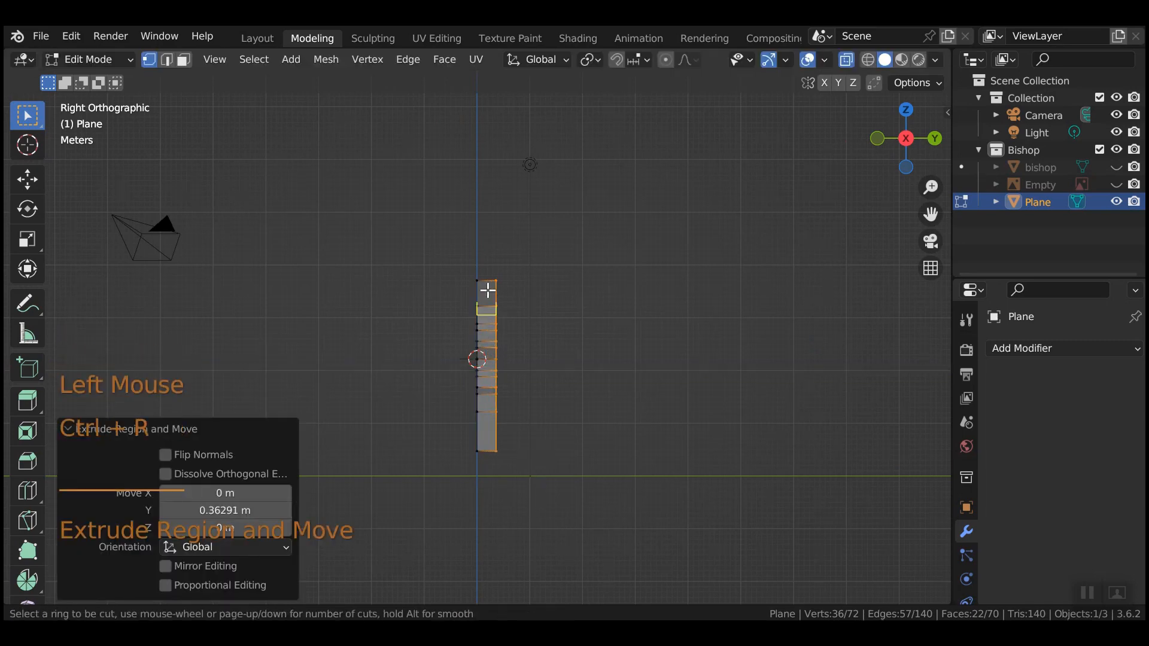
{"action": "left_click", "coordinate": [487, 286]}
{"action": "right_click", "coordinate": [516, 346]}
{"action": "middle_click_drag", "start_coordinate": [516, 346], "coordinate": [790, 468]}
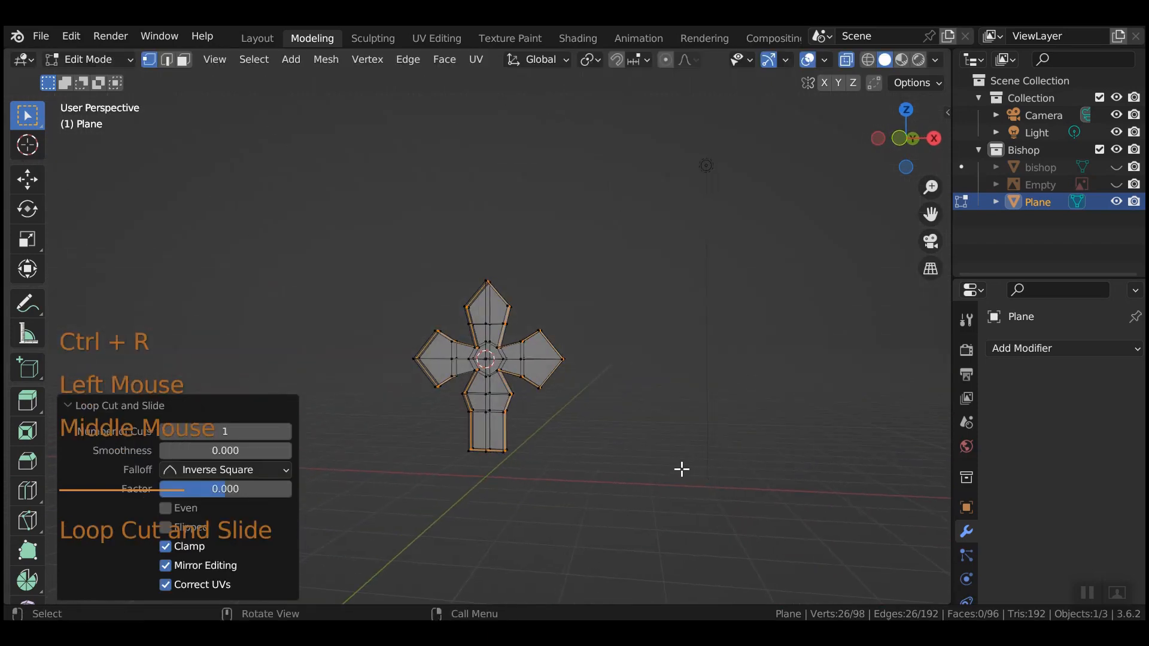
Scale the new middle loop up by 1.086 to form a rim ridge.
{"action": "key", "text": "s"}
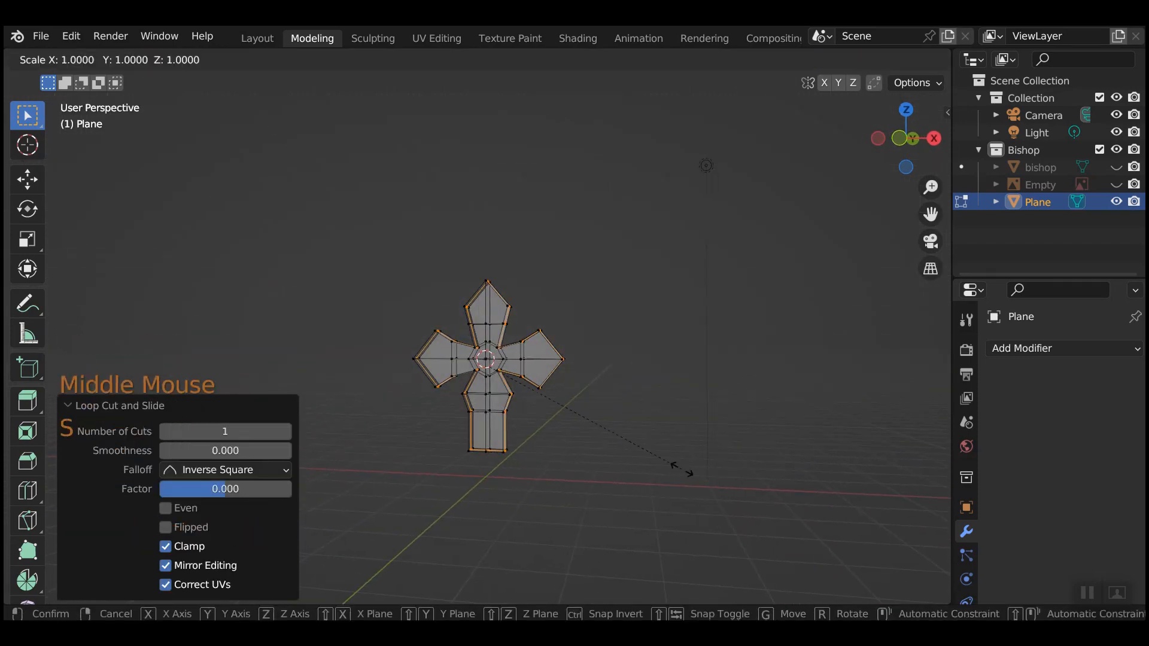
{"action": "key", "text": "alt+s"}
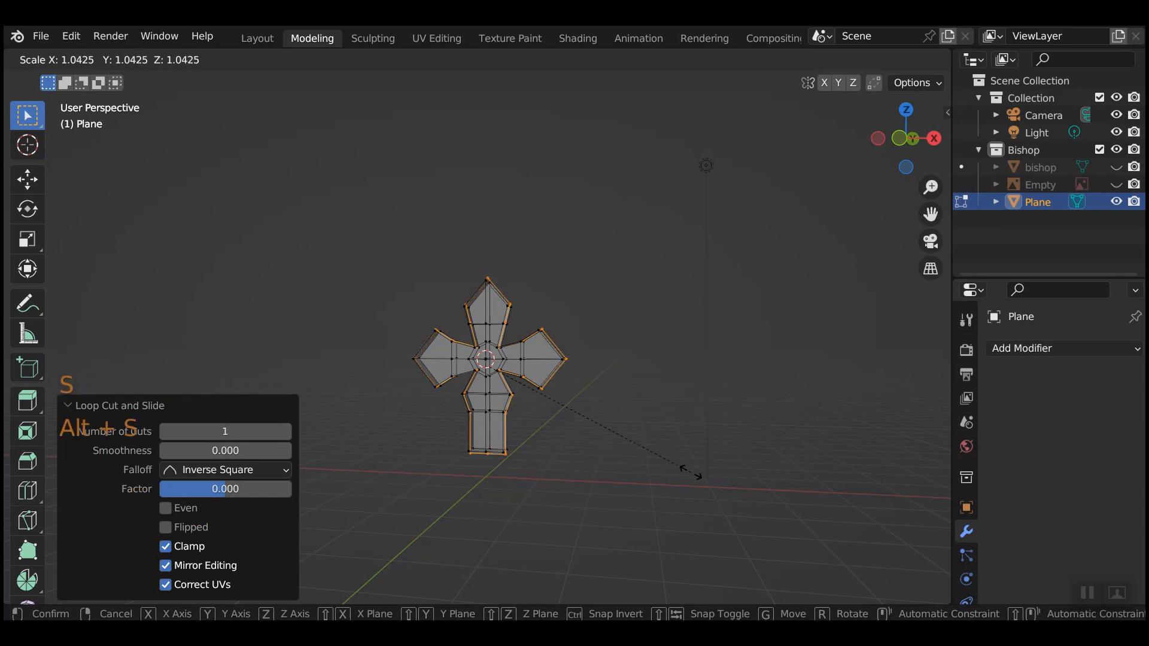
{"action": "left_click", "coordinate": [699, 475]}
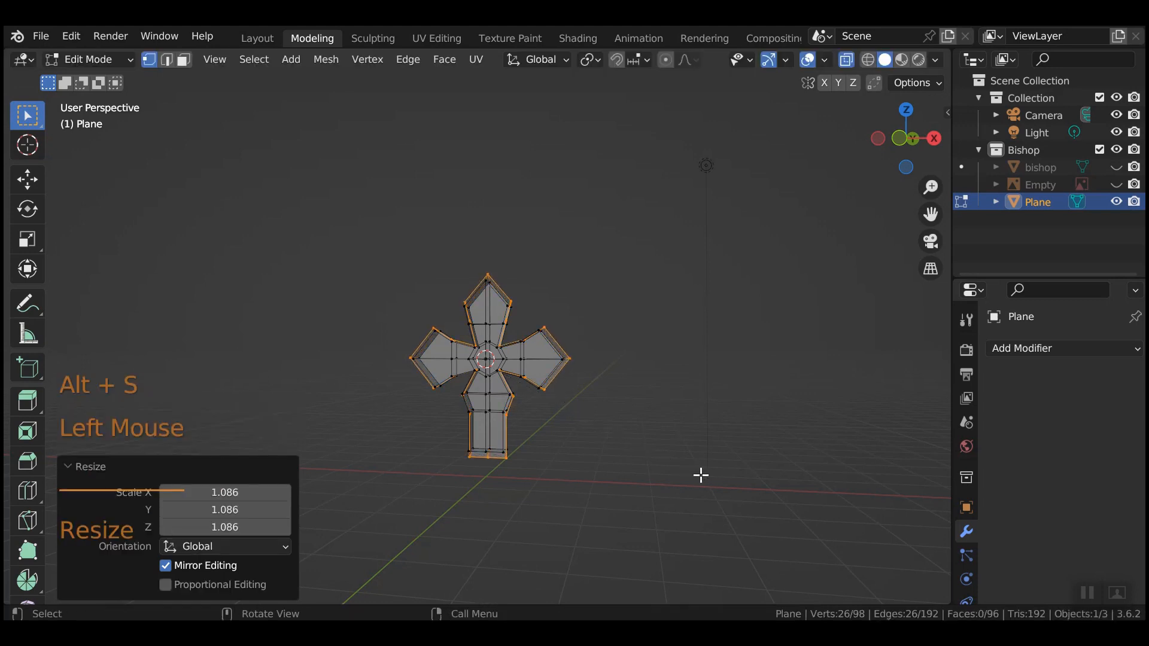
{"action": "middle_click_drag", "start_coordinate": [700, 475], "coordinate": [754, 457]}
Turn off see-through display, deselect everything and return to Object Mode.
{"action": "left_click", "coordinate": [846, 60]}
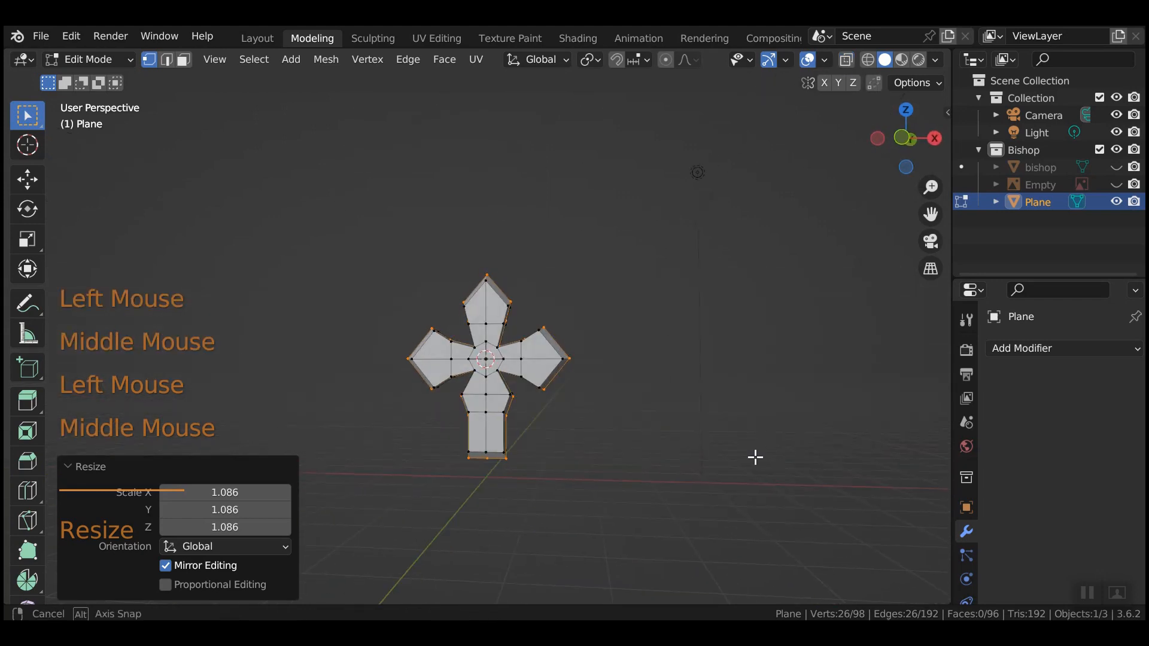
{"action": "left_click", "coordinate": [656, 513]}
{"action": "scroll", "coordinate": [661, 497], "scroll_direction": "down", "scroll_amount": 2}
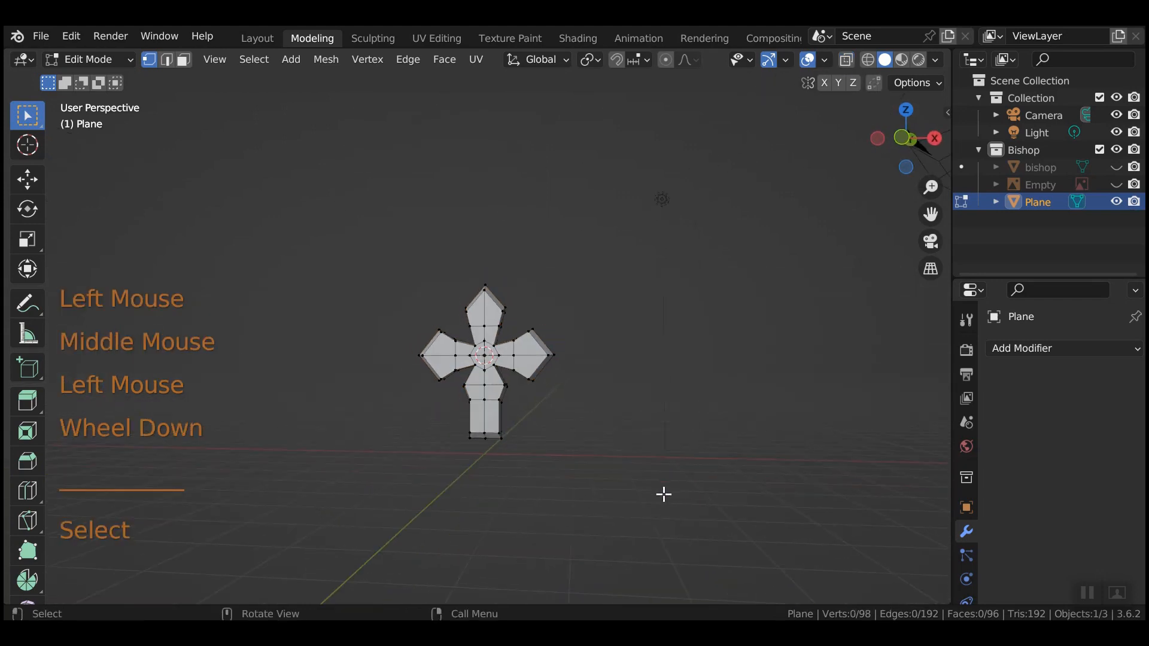
{"action": "key", "text": "Tab"}
{"action": "middle_click_drag", "start_coordinate": [591, 482], "coordinate": [767, 305]}
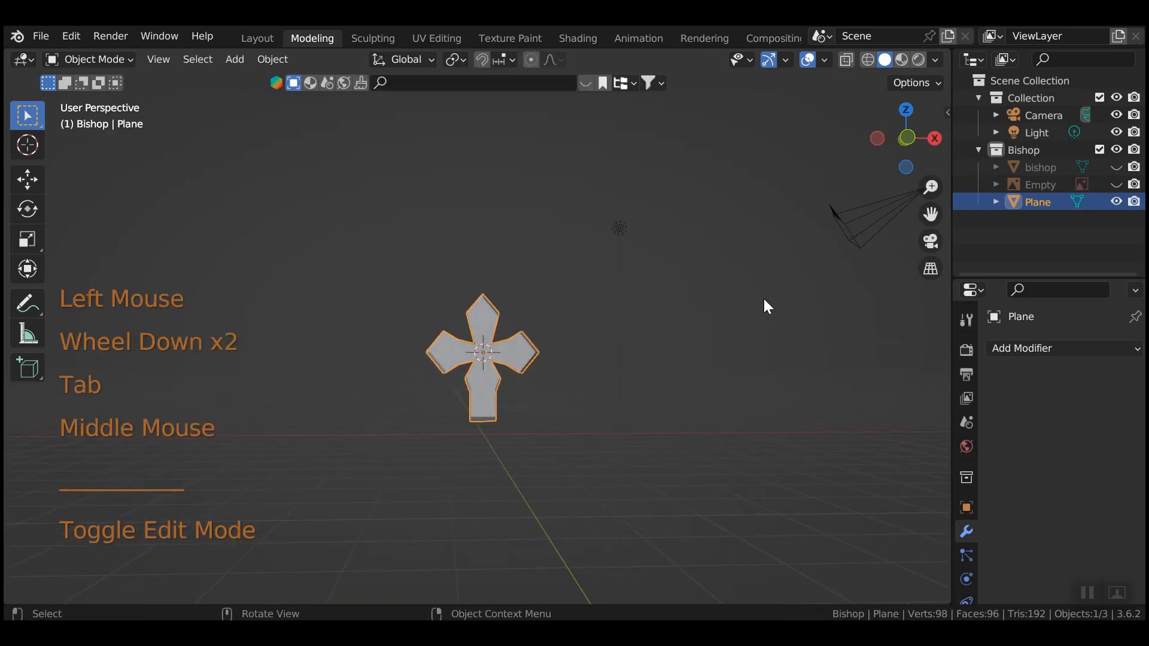
Unhide the bishop mesh and rename it King.
{"action": "left_click", "coordinate": [1116, 167]}
{"action": "left_click", "coordinate": [1020, 167]}
{"action": "double_click", "coordinate": [1023, 166]}
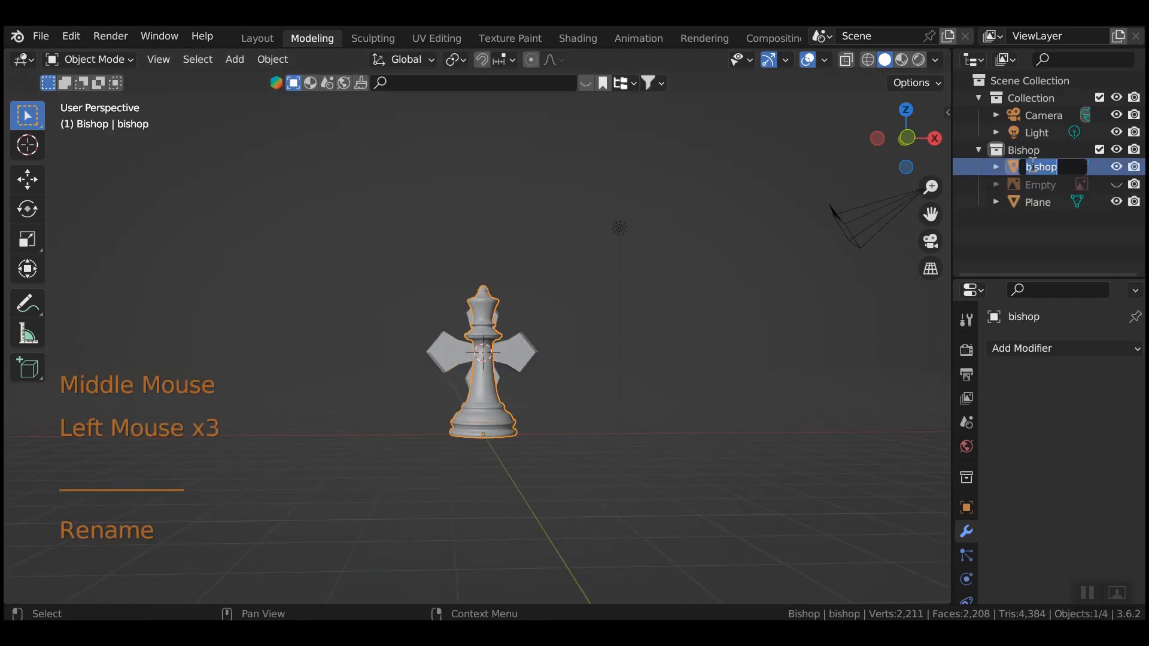
{"action": "type", "text": "King"}
{"action": "key", "text": "Return"}
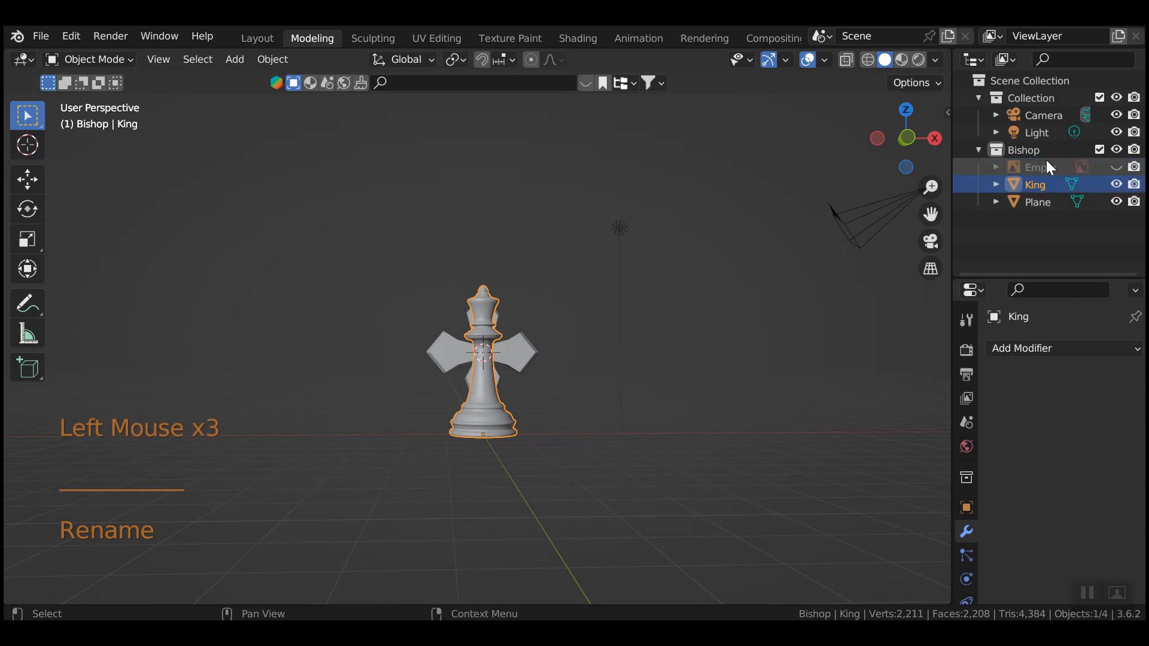
Raise the cross, shrink it to 0.143, and lower it onto the King's crown.
{"action": "left_click", "coordinate": [513, 354]}
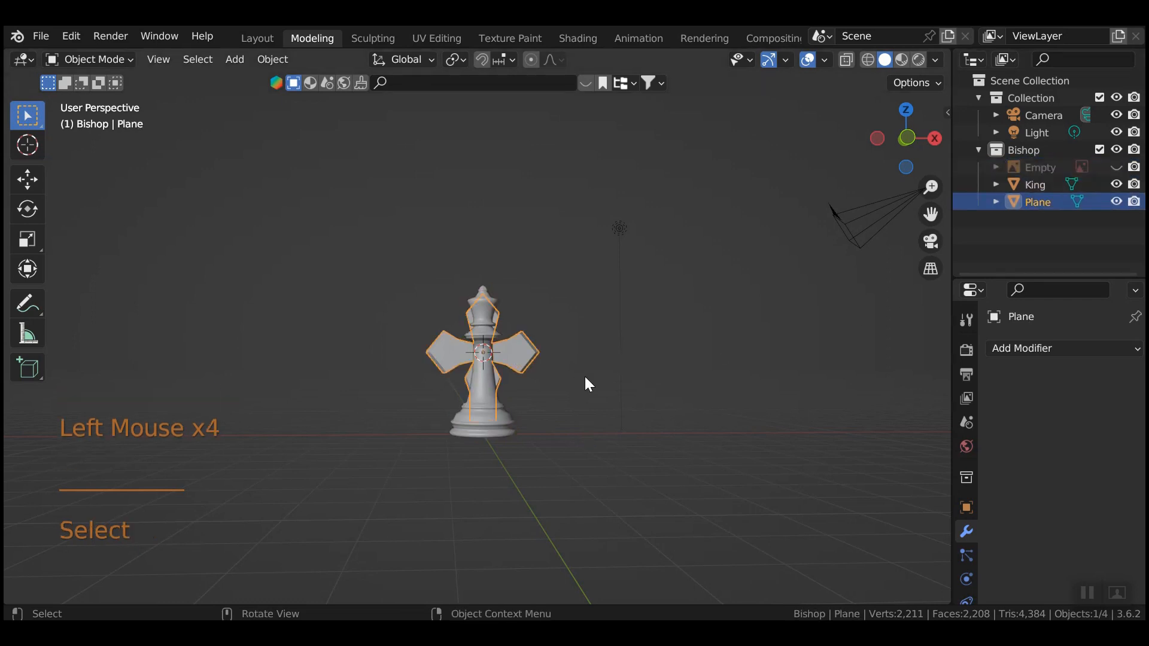
{"action": "key", "text": "g"}
{"action": "key", "text": "z"}
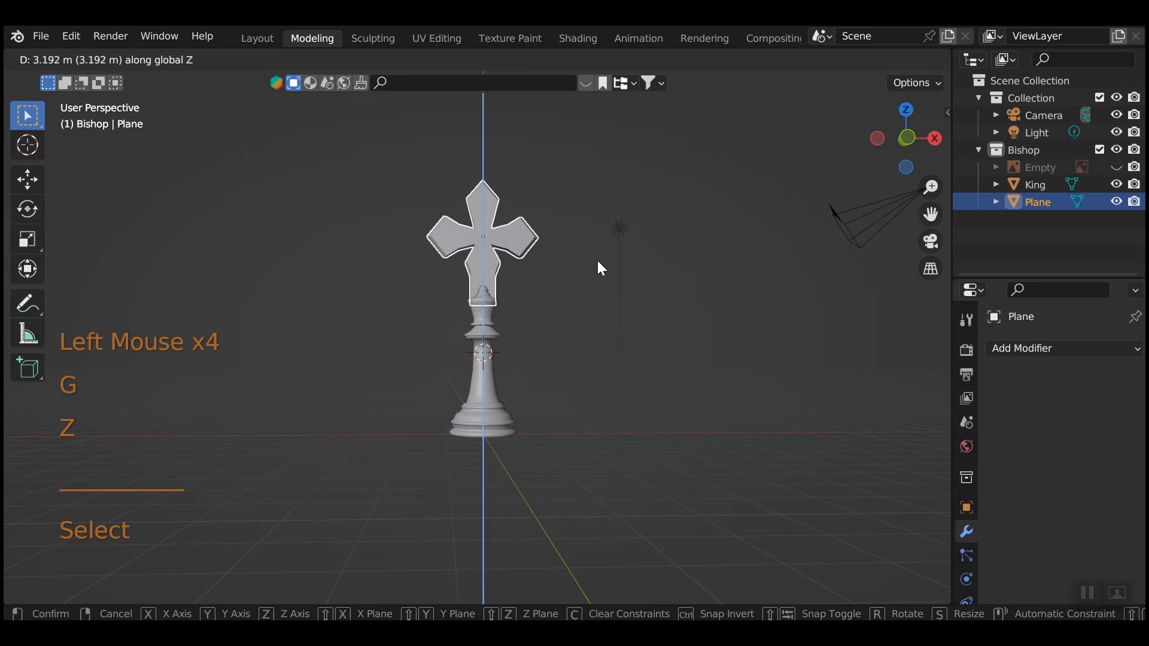
{"action": "left_click", "coordinate": [601, 267]}
{"action": "key", "text": "s"}
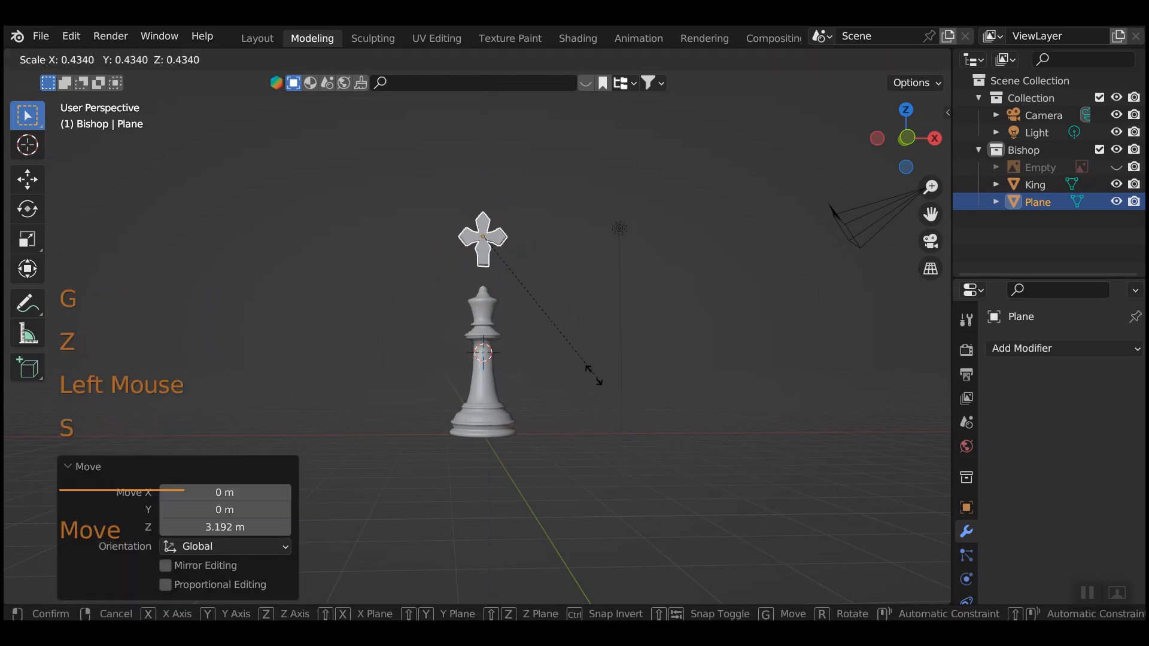
{"action": "left_click", "coordinate": [521, 294]}
{"action": "key", "text": "g"}
{"action": "key", "text": "z"}
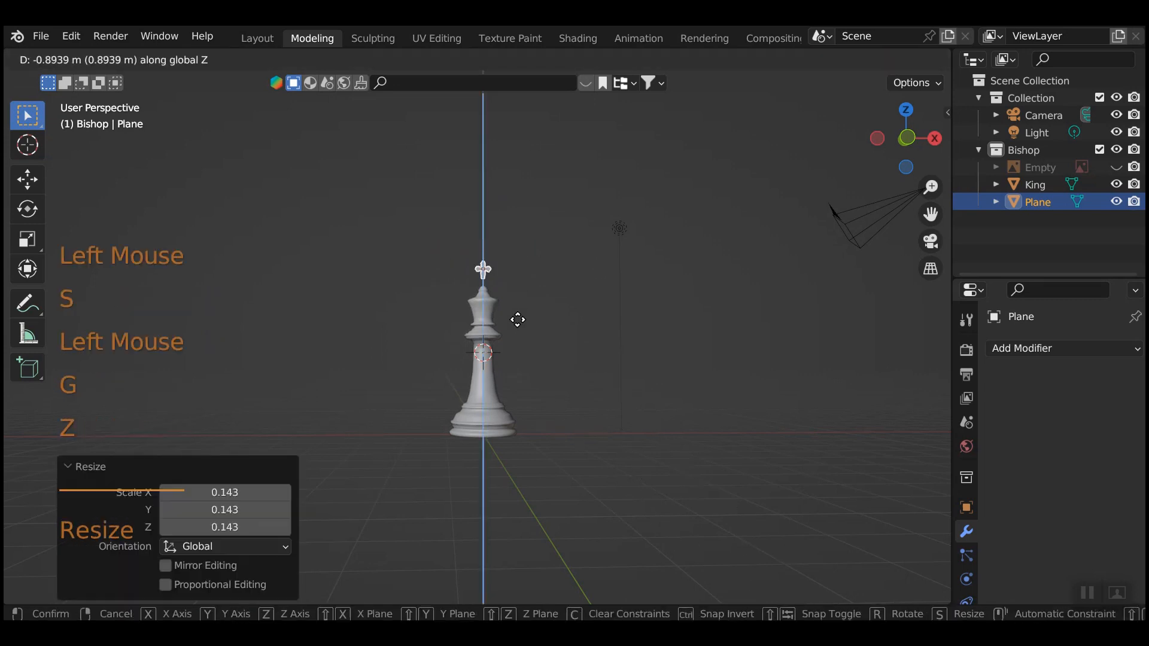
{"action": "left_click", "coordinate": [518, 331]}
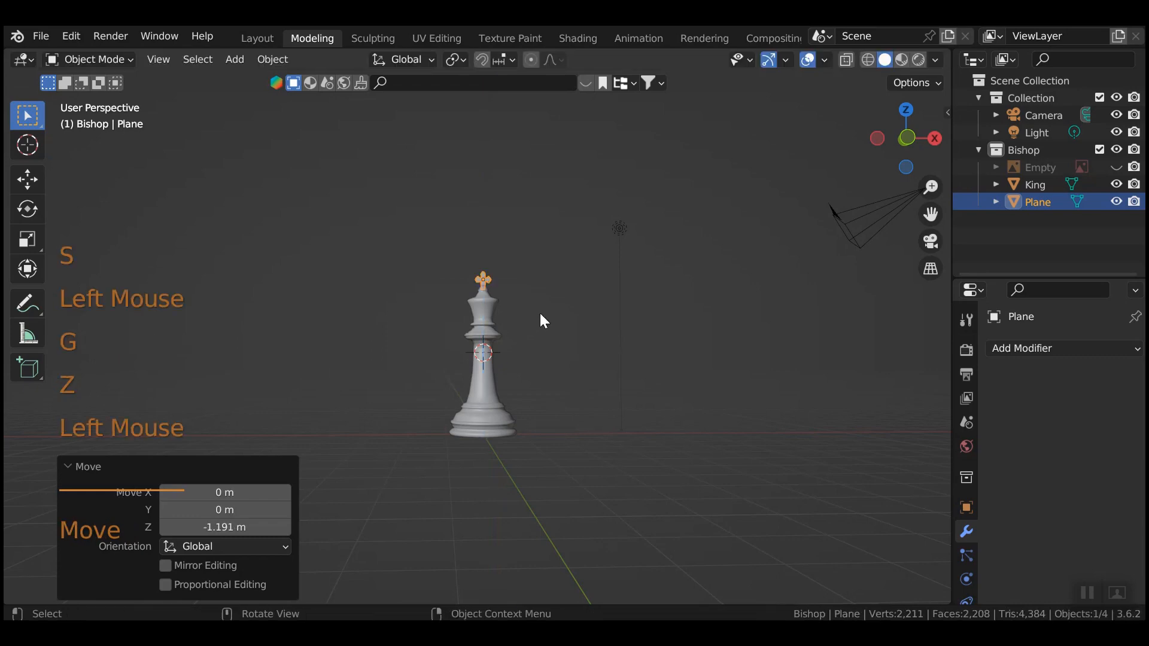
{"action": "key", "text": "KP_4"}
{"action": "key", "text": "KP_7"}
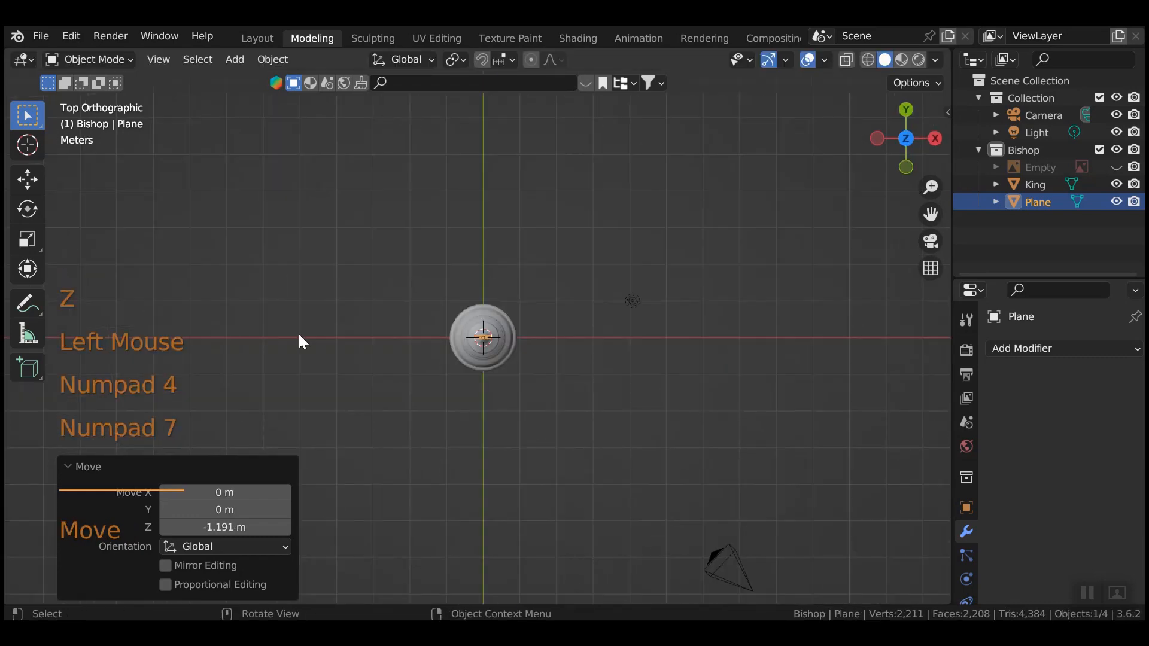
Shift all the cross's geometry -0.029306 m along Y in Edit Mode, then return to Object Mode.
{"action": "scroll", "coordinate": [673, 386], "scroll_direction": "up", "scroll_amount": 7}
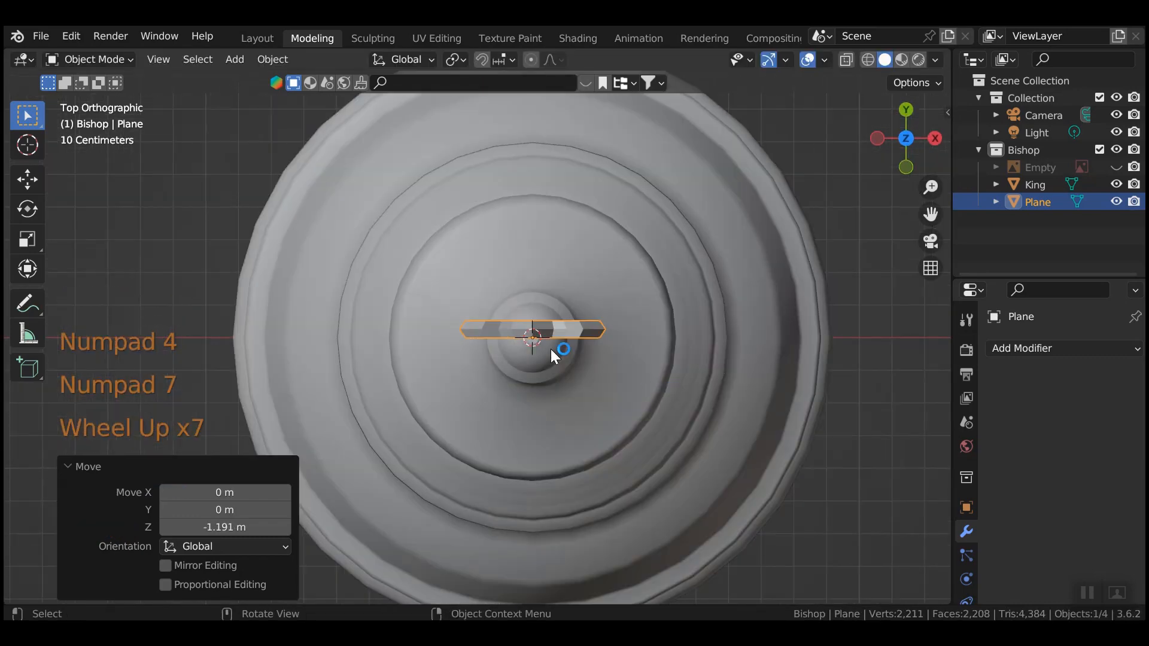
{"action": "key", "text": "Tab"}
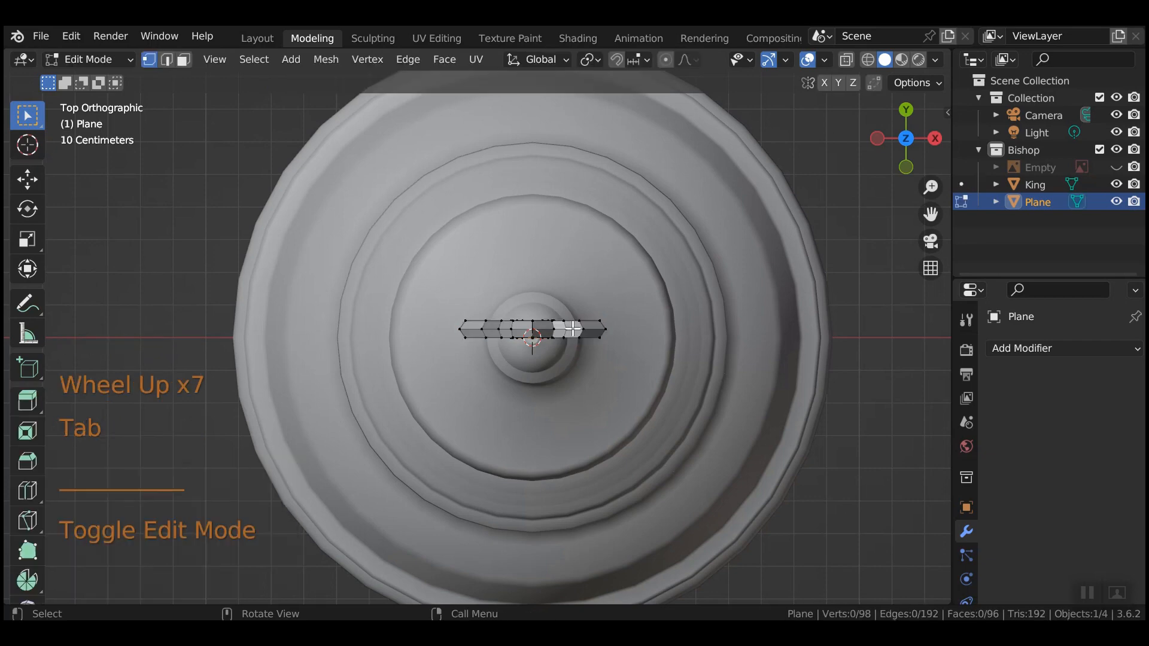
{"action": "key", "text": "a"}
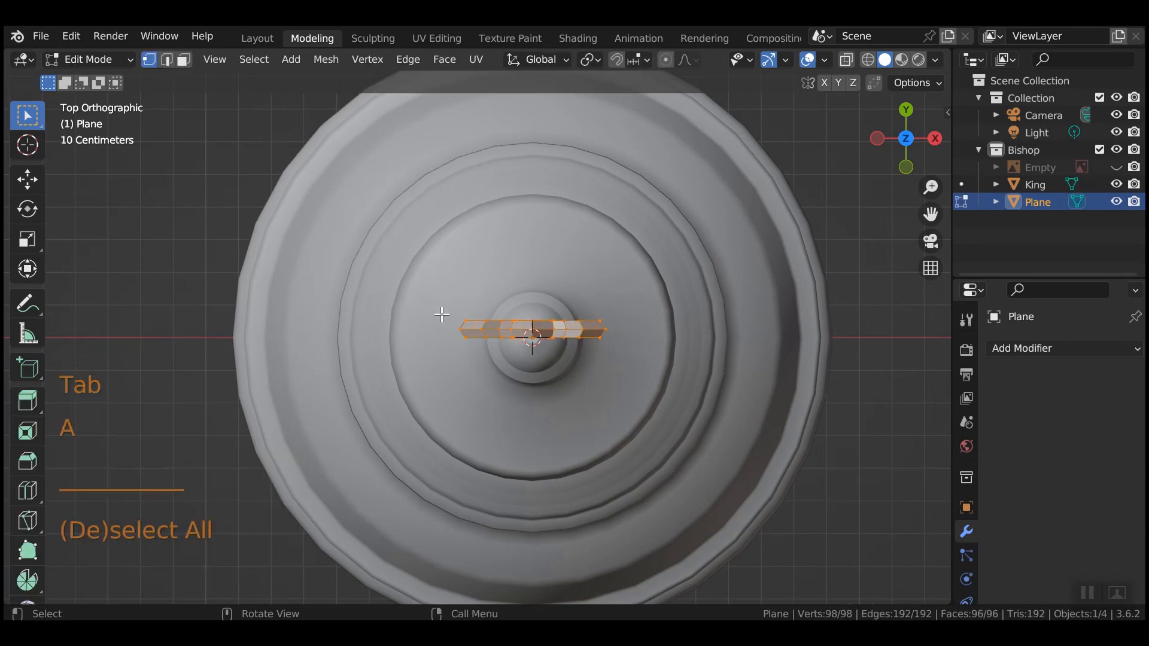
{"action": "key", "text": "g"}
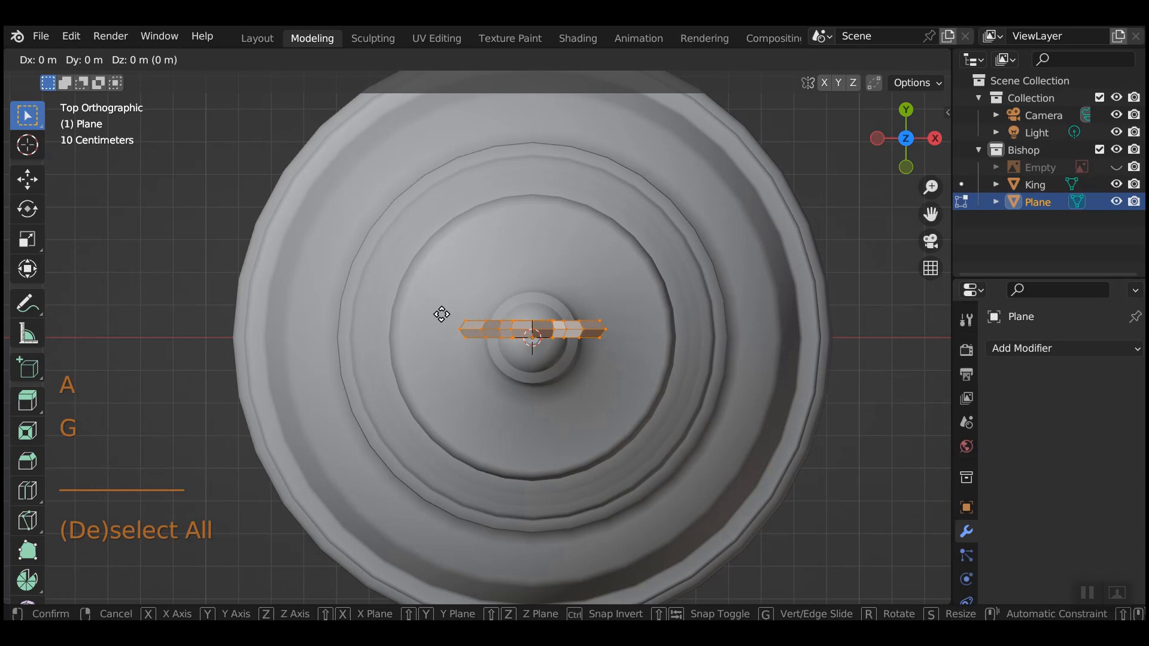
{"action": "key", "text": "y"}
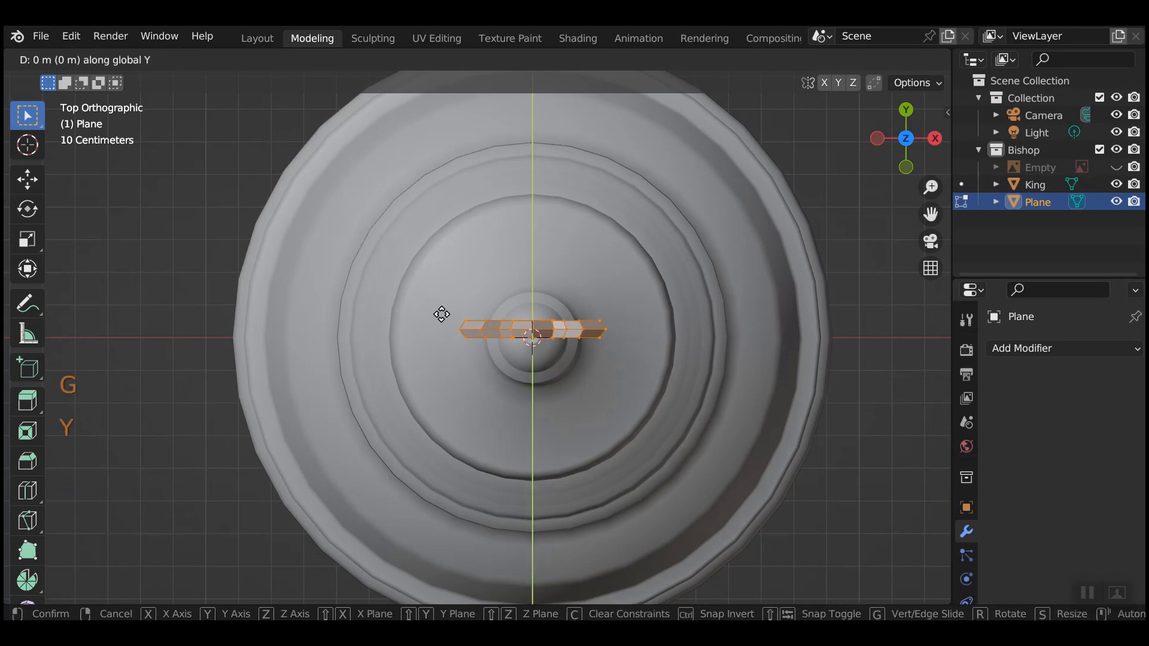
{"action": "left_click", "coordinate": [443, 323]}
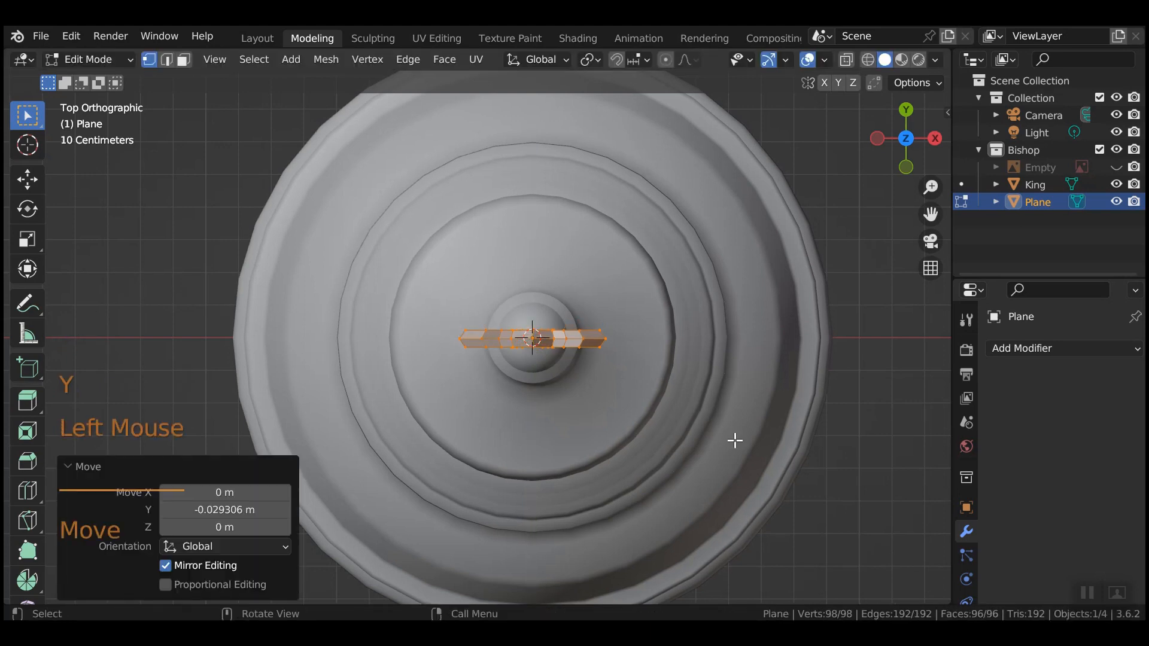
{"action": "key", "text": "Tab"}
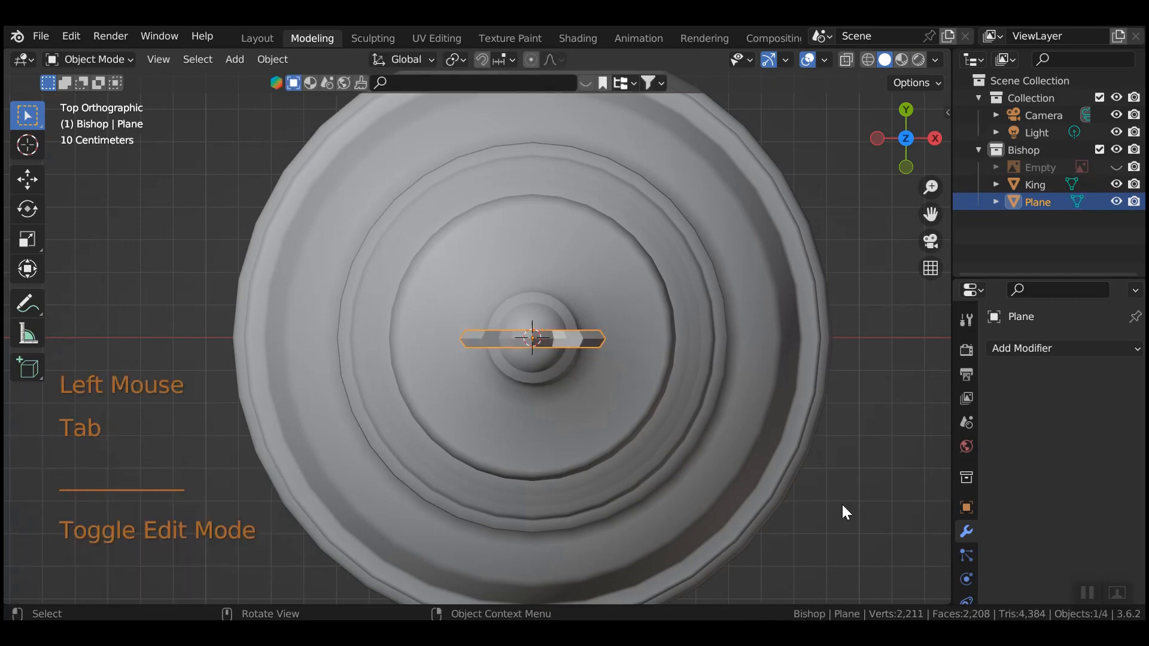
{"action": "key", "text": "KP_4"}
{"action": "key", "text": "KP_1"}
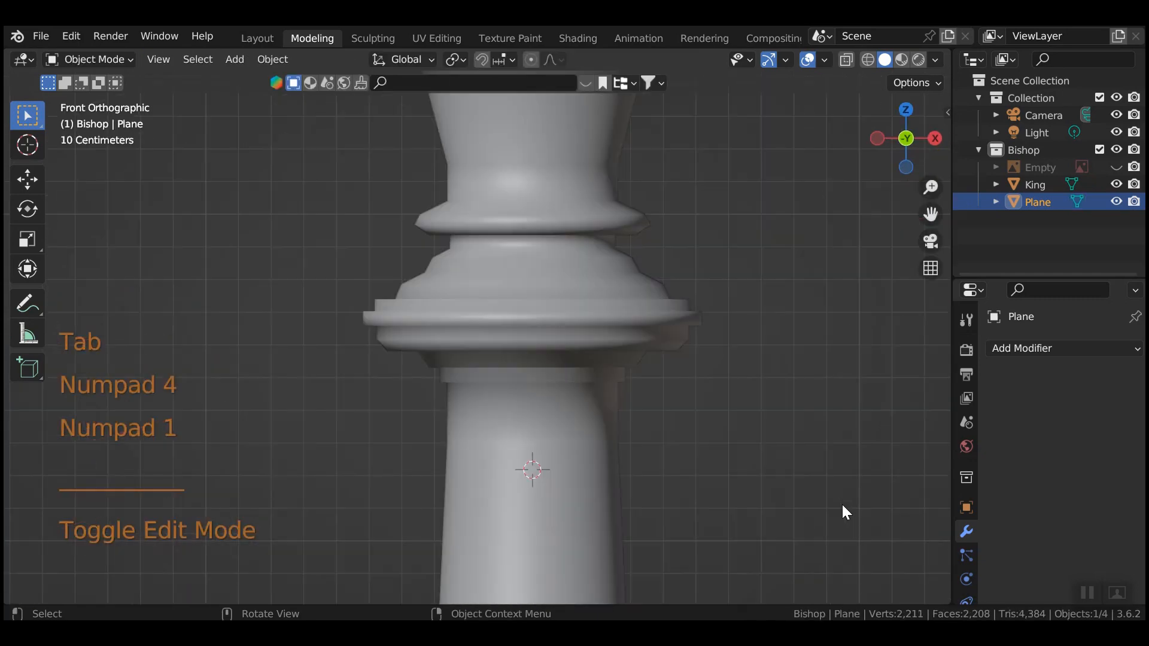
Raise the cross 0.034801 m on Z so its stem rests on the crown tip.
{"action": "middle_click_drag", "start_coordinate": [784, 297], "coordinate": [751, 593], "text": "shift"}
{"action": "middle_click_drag", "start_coordinate": [711, 392], "coordinate": [722, 542], "text": "shift"}
{"action": "key", "text": "g"}
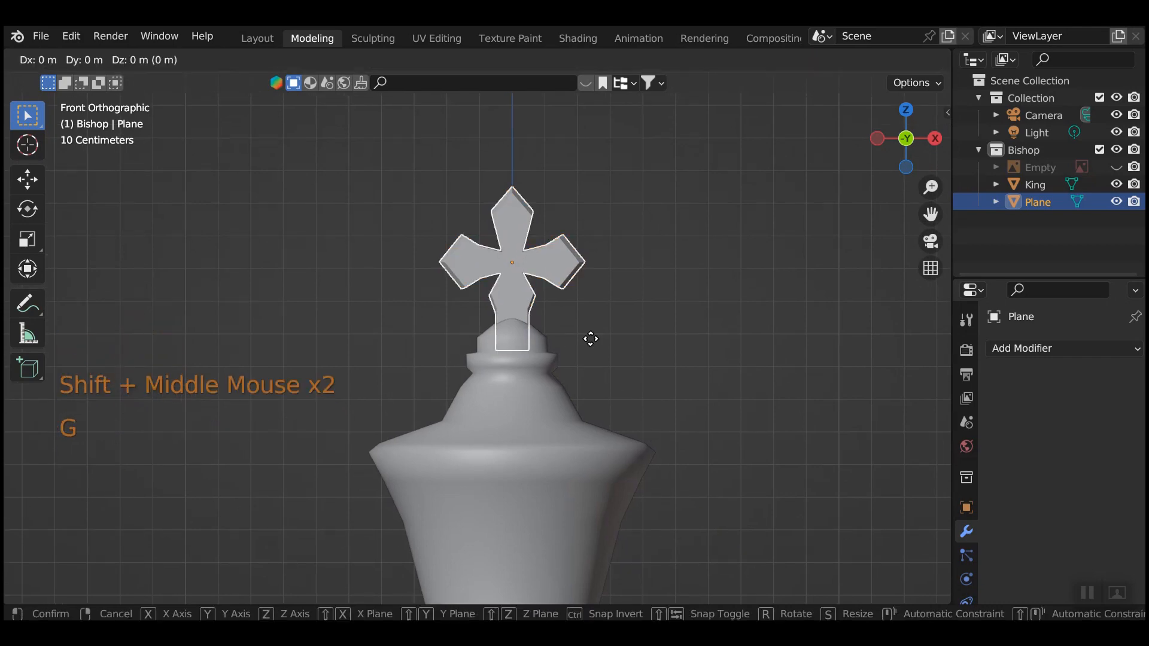
{"action": "key", "text": "z"}
{"action": "left_click", "coordinate": [622, 347]}
{"action": "scroll", "coordinate": [654, 374], "scroll_direction": "down", "scroll_amount": 6}
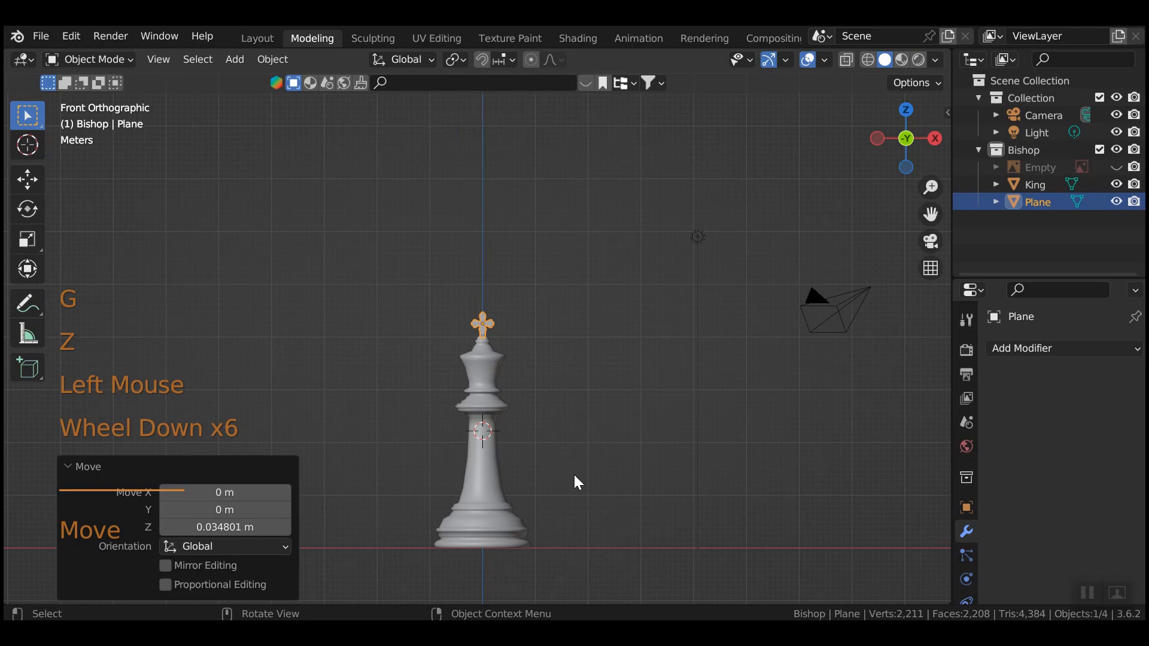
Select the cross, then add the King to the selection.
{"action": "left_click", "coordinate": [488, 453]}
{"action": "left_click", "coordinate": [484, 323]}
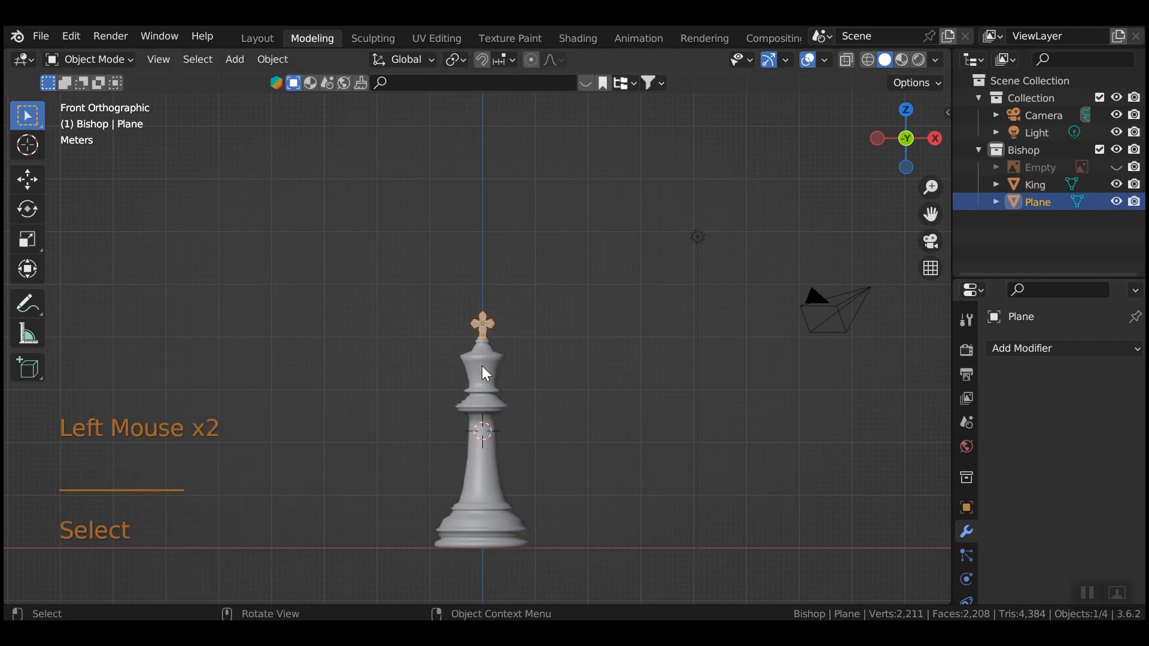
{"action": "left_click", "coordinate": [482, 364]}
{"action": "left_click", "coordinate": [483, 322]}
{"action": "left_click", "coordinate": [489, 377], "text": "shift"}
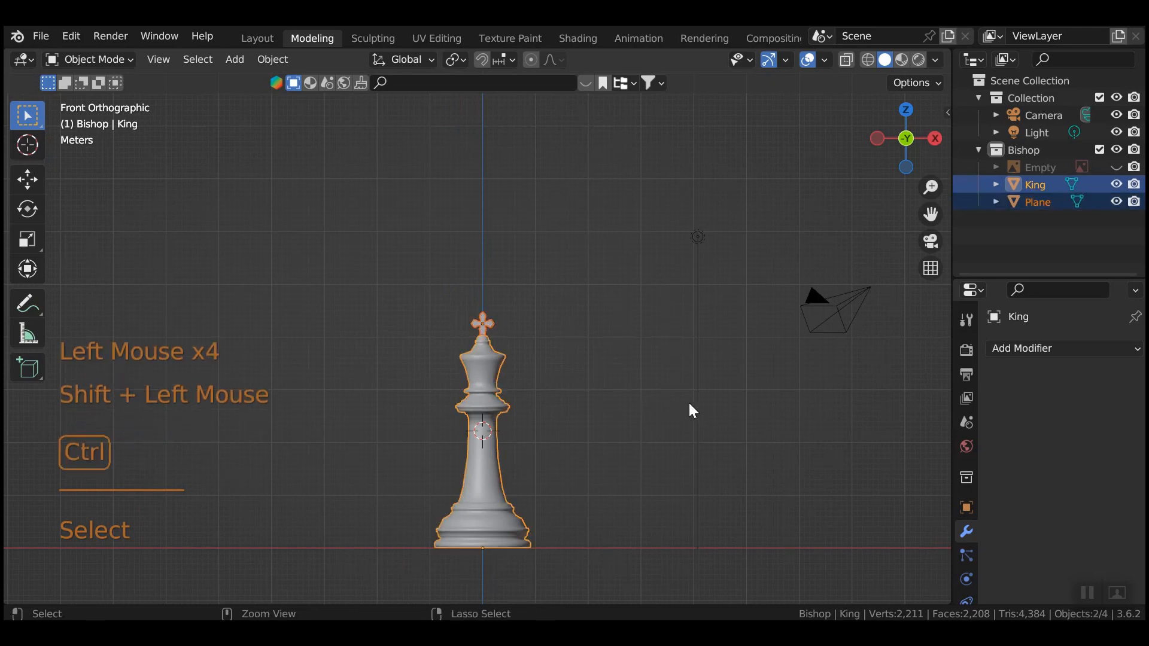
Join the cross into the King mesh with Ctrl+J.
{"action": "key", "text": "ctrl+j"}
{"action": "scroll", "coordinate": [649, 440], "scroll_direction": "up", "scroll_amount": 3}
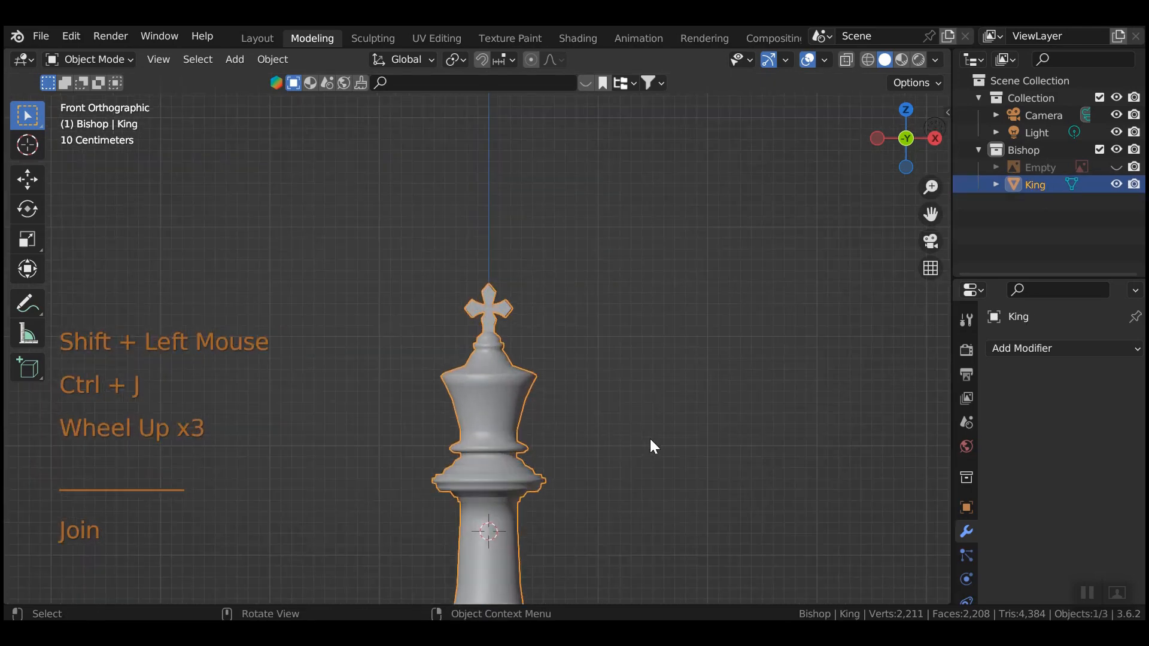
{"action": "scroll", "coordinate": [649, 442], "scroll_direction": "down", "scroll_amount": 3}
{"action": "scroll", "coordinate": [653, 447], "scroll_direction": "down", "scroll_amount": 2}
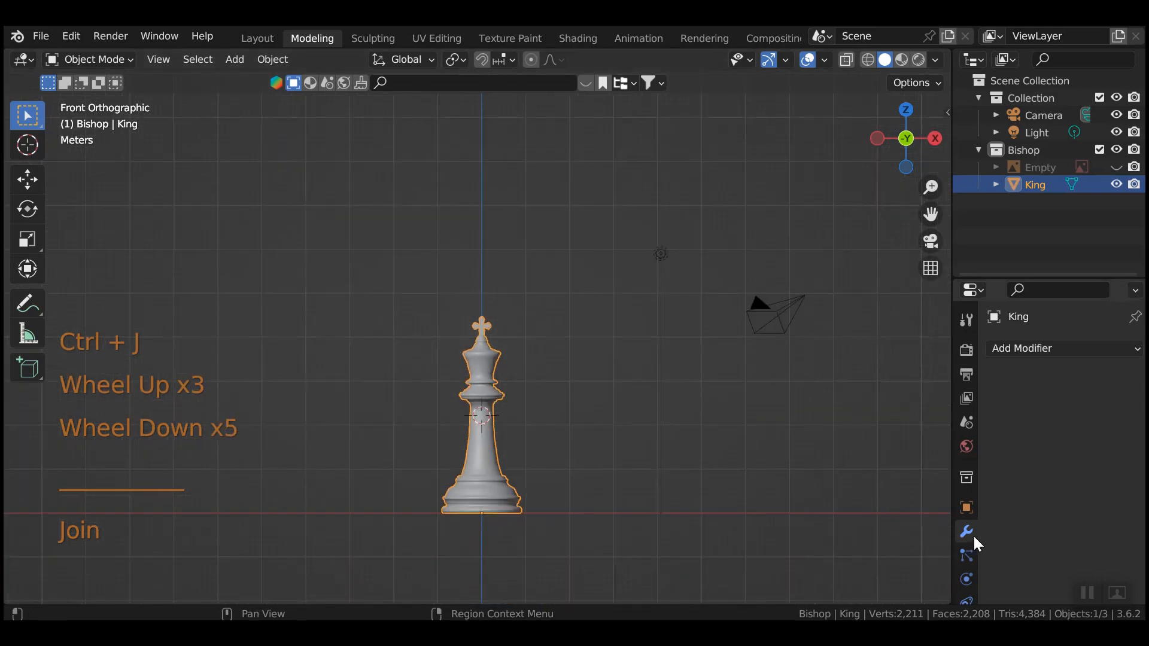
Add a Subdivision Surface modifier to the King.
{"action": "left_click", "coordinate": [1024, 349]}
{"action": "left_click", "coordinate": [996, 349]}
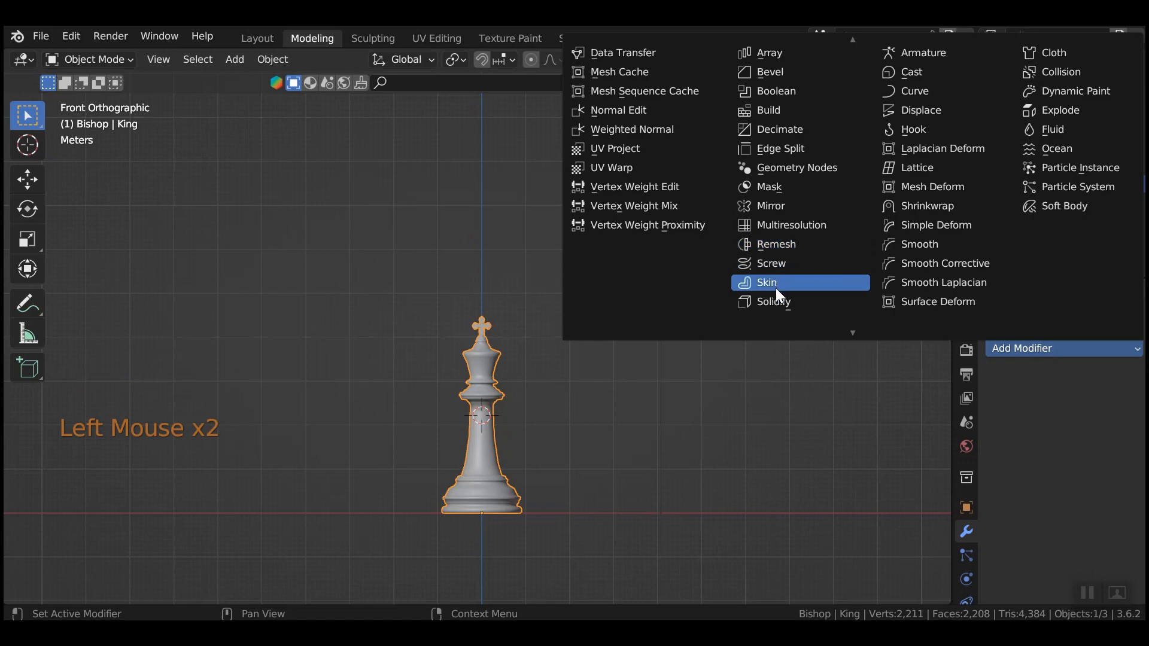
{"action": "scroll", "coordinate": [775, 289], "scroll_direction": "down", "scroll_amount": 4}
{"action": "left_click", "coordinate": [774, 282]}
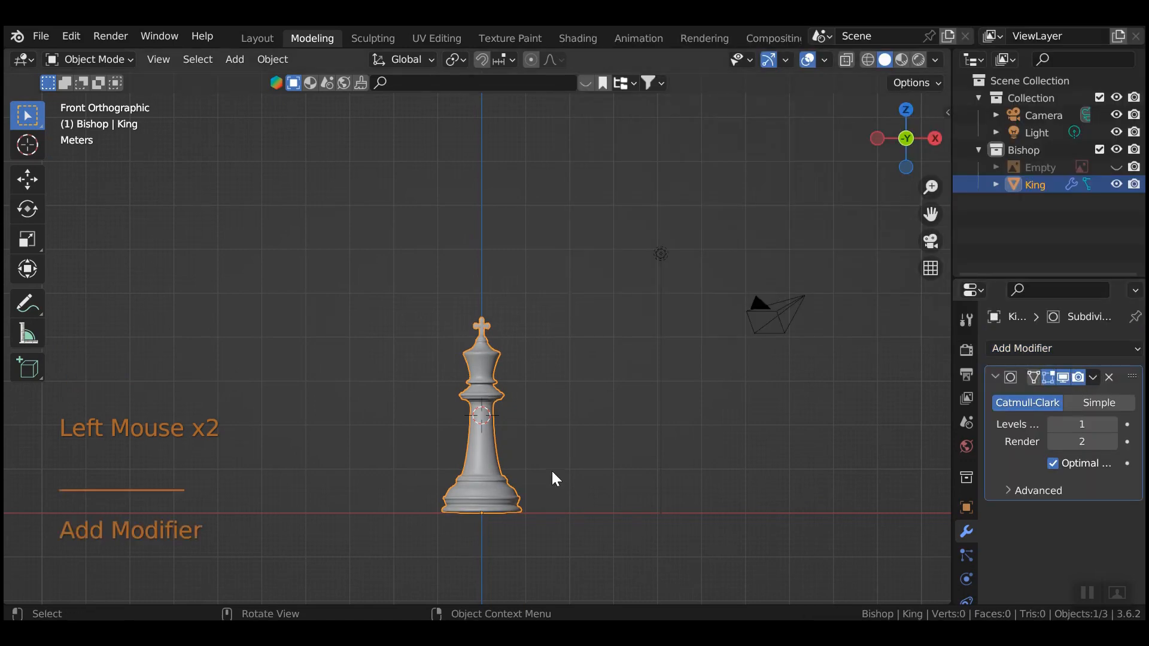
{"action": "scroll", "coordinate": [537, 479], "scroll_direction": "up", "scroll_amount": 1}
{"action": "scroll", "coordinate": [542, 486], "scroll_direction": "up", "scroll_amount": 5}
{"action": "middle_click_drag", "start_coordinate": [636, 323], "coordinate": [615, 417]}
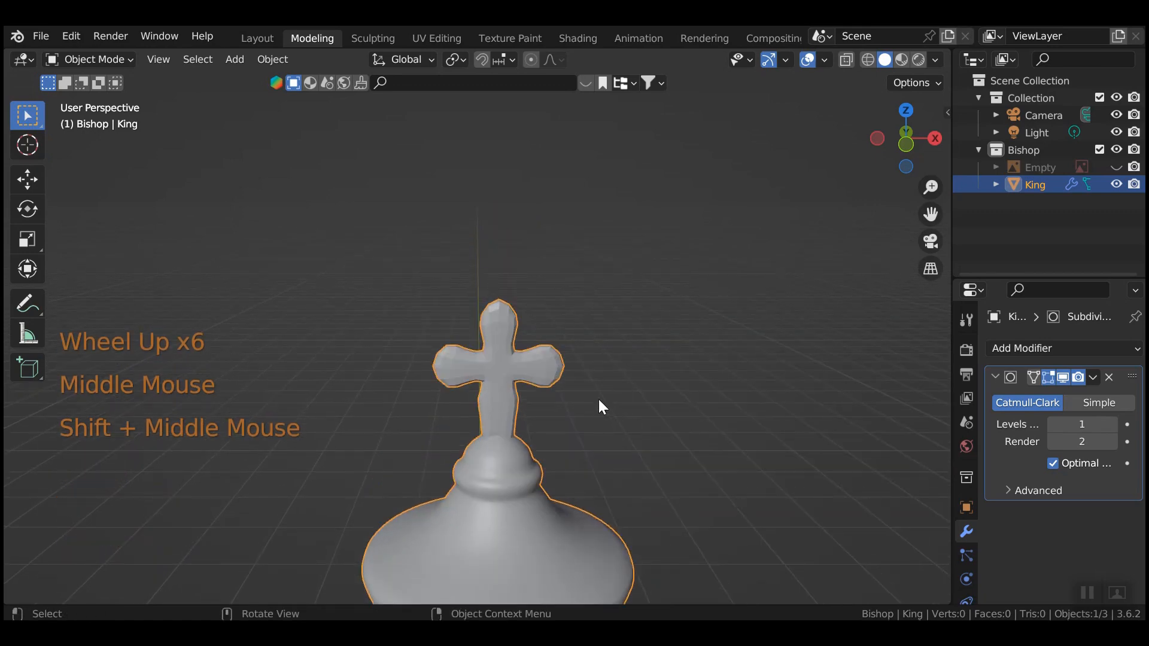
Inspect the mesh in Edit Mode, then delete the Subdivision Surface modifier and return to Object Mode.
{"action": "key", "text": "Tab"}
{"action": "scroll", "coordinate": [596, 412], "scroll_direction": "up", "scroll_amount": 4}
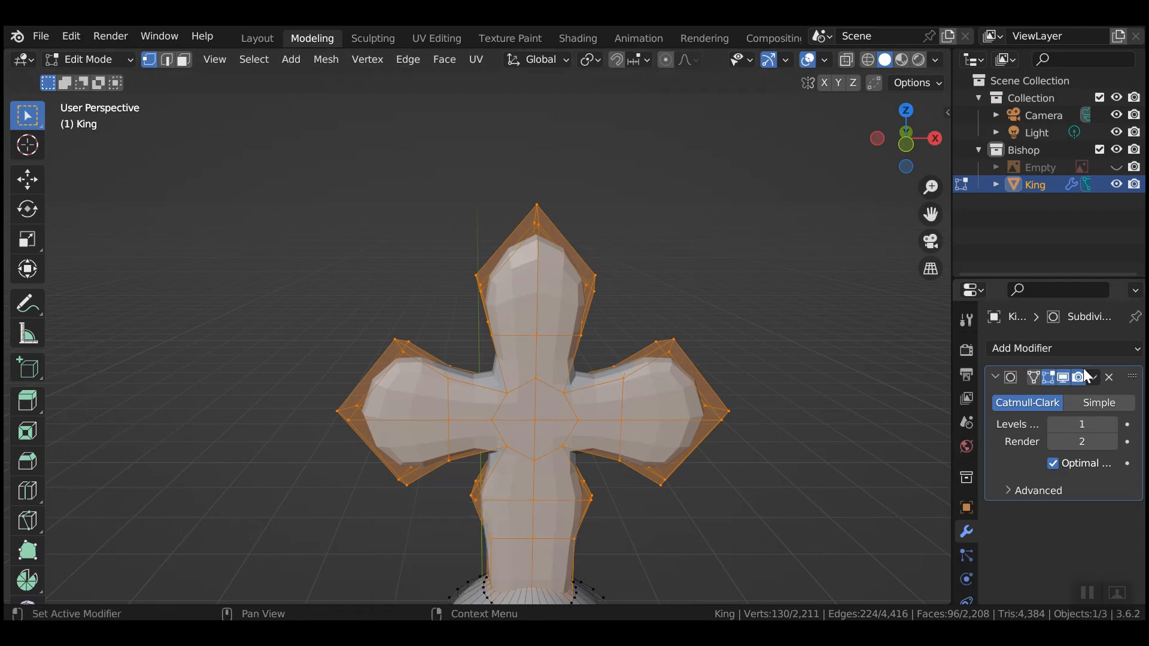
{"action": "left_click", "coordinate": [1109, 377]}
{"action": "scroll", "coordinate": [652, 506], "scroll_direction": "down", "scroll_amount": 3}
{"action": "key", "text": "Tab"}
{"action": "scroll", "coordinate": [645, 508], "scroll_direction": "down", "scroll_amount": 1}
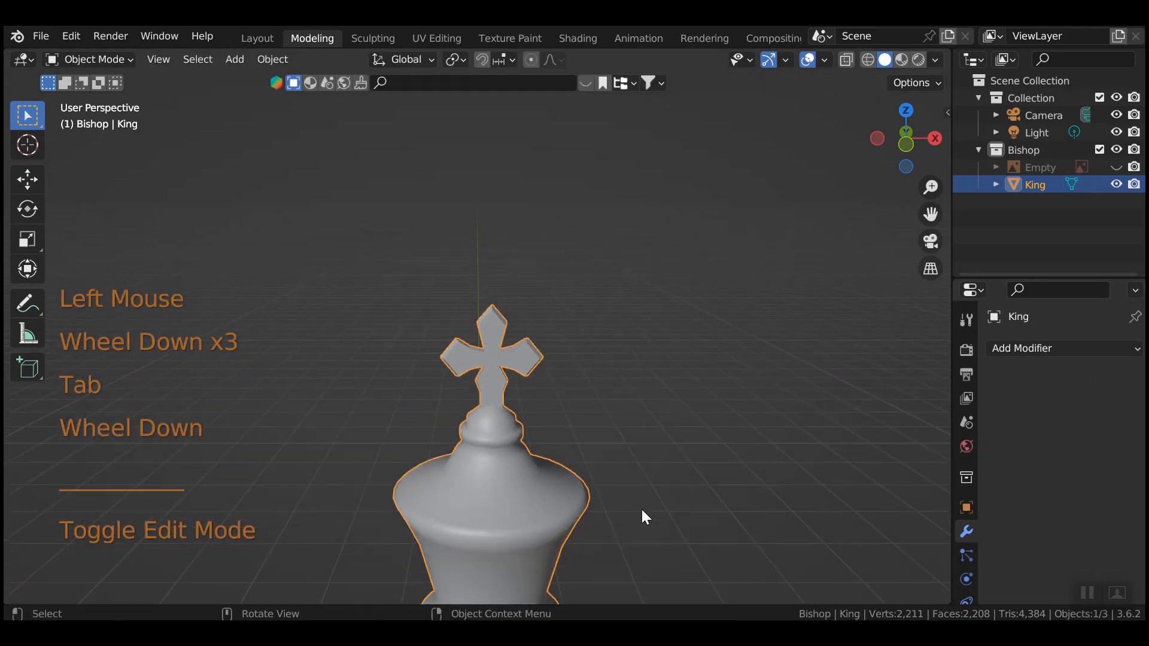
{"action": "scroll", "coordinate": [536, 455], "scroll_direction": "down", "scroll_amount": 6}
{"action": "middle_click_drag", "start_coordinate": [551, 462], "coordinate": [566, 400]}
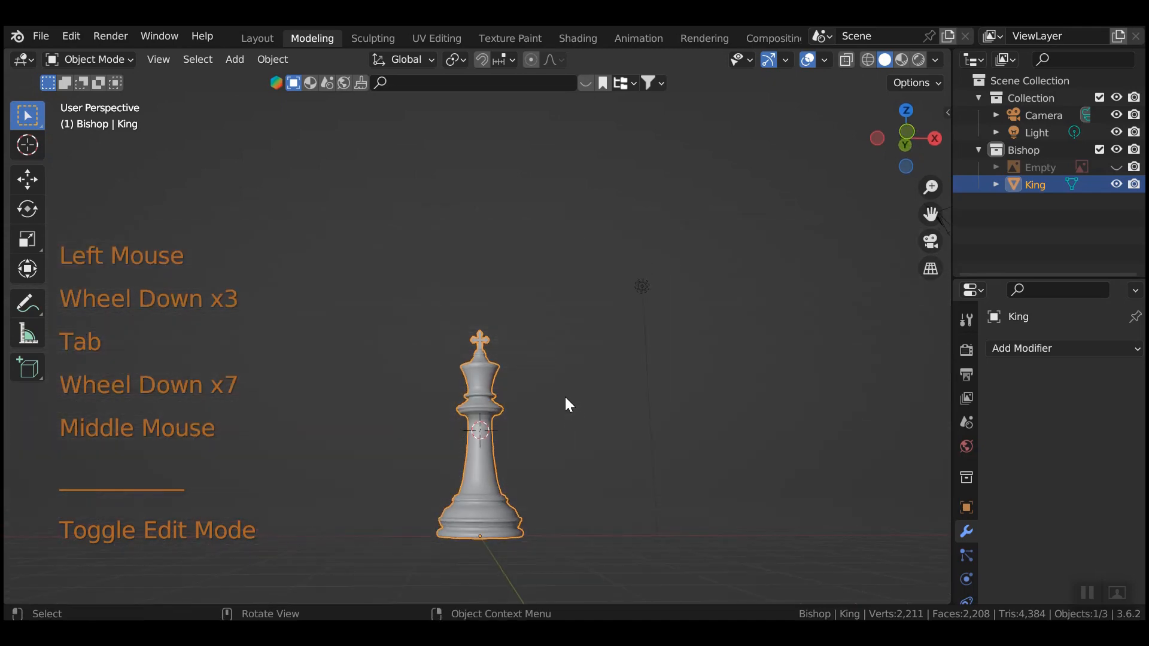
In Rendered shading, replace the King's bark material with a new material.
{"action": "left_click", "coordinate": [918, 60]}
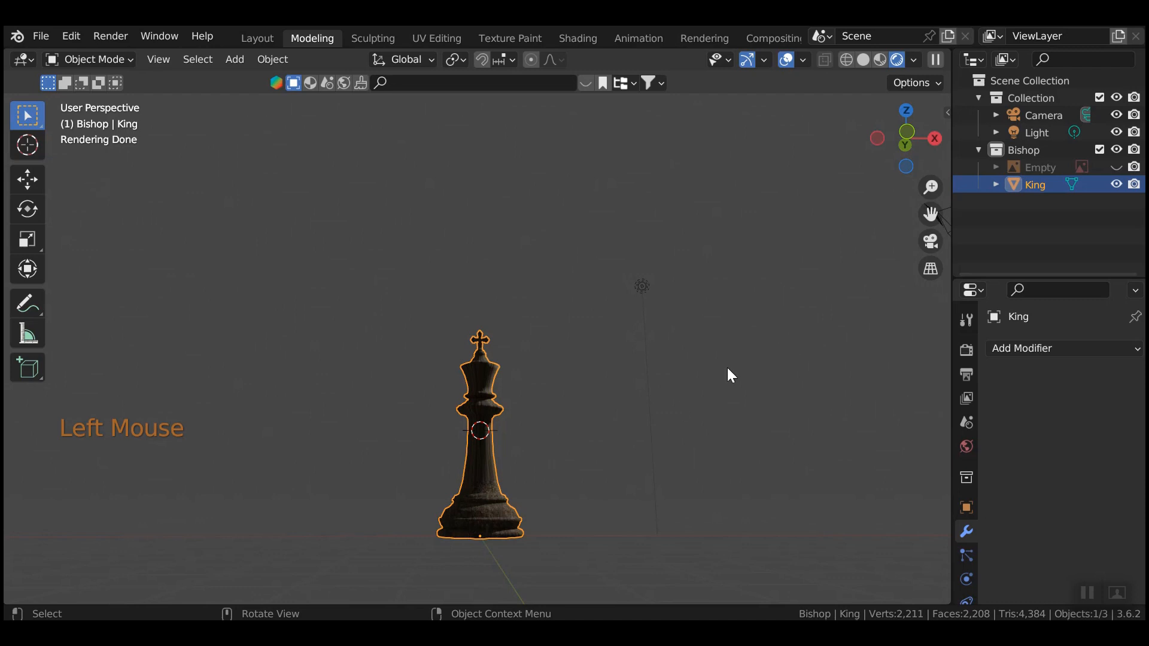
{"action": "scroll", "coordinate": [959, 482], "scroll_direction": "down", "scroll_amount": 4}
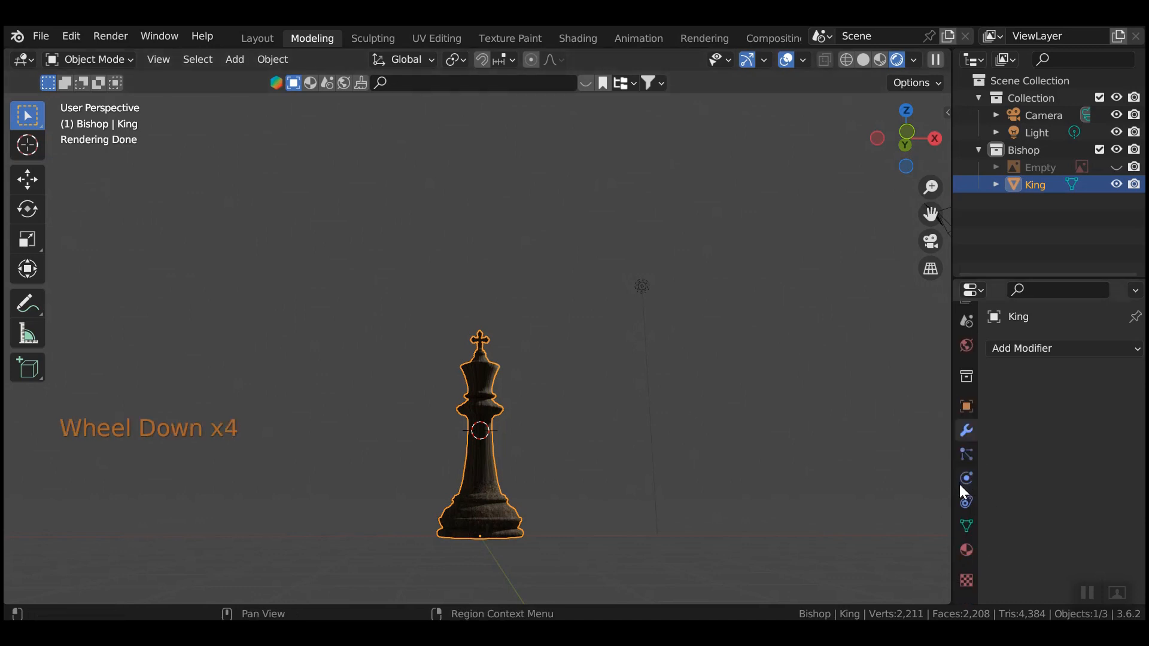
{"action": "left_click", "coordinate": [966, 549]}
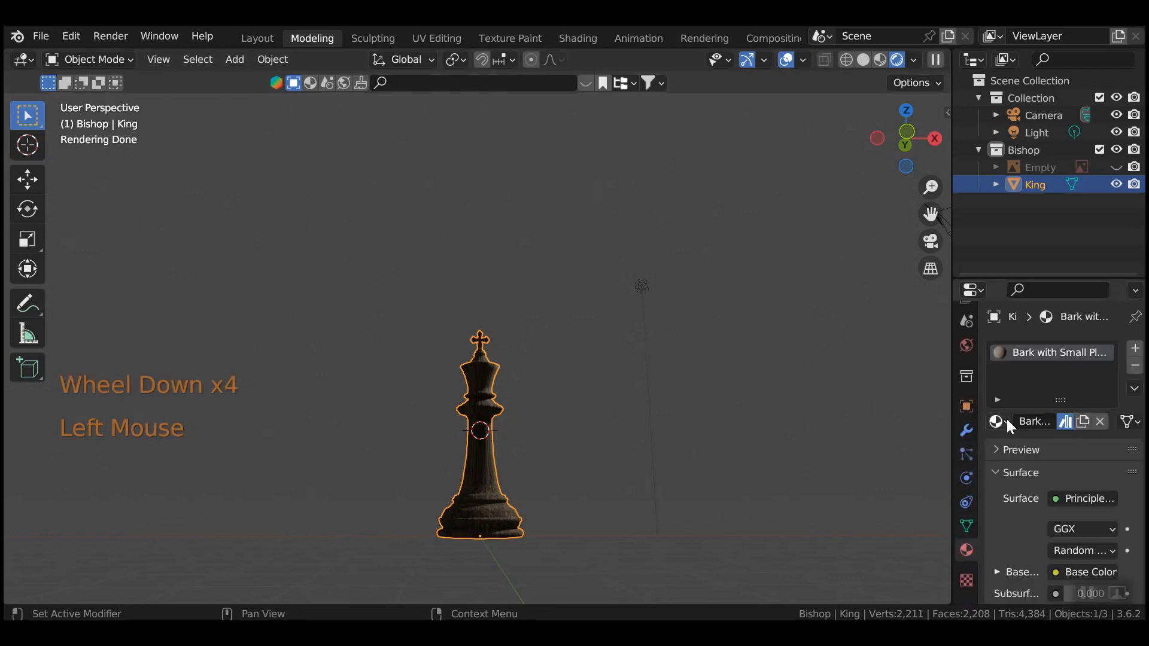
{"action": "left_click", "coordinate": [1135, 366]}
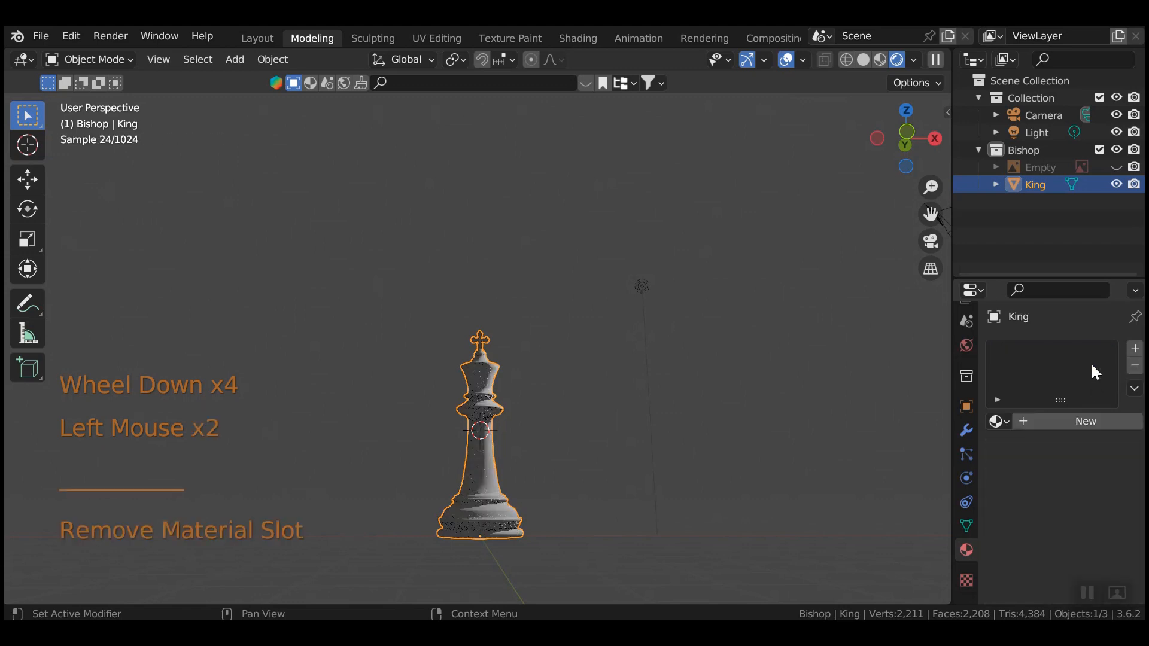
{"action": "left_click", "coordinate": [1041, 422]}
Make the base colour blue and set Metallic 0.272, Specular 0.913 and Roughness 0.141.
{"action": "left_click", "coordinate": [1084, 572]}
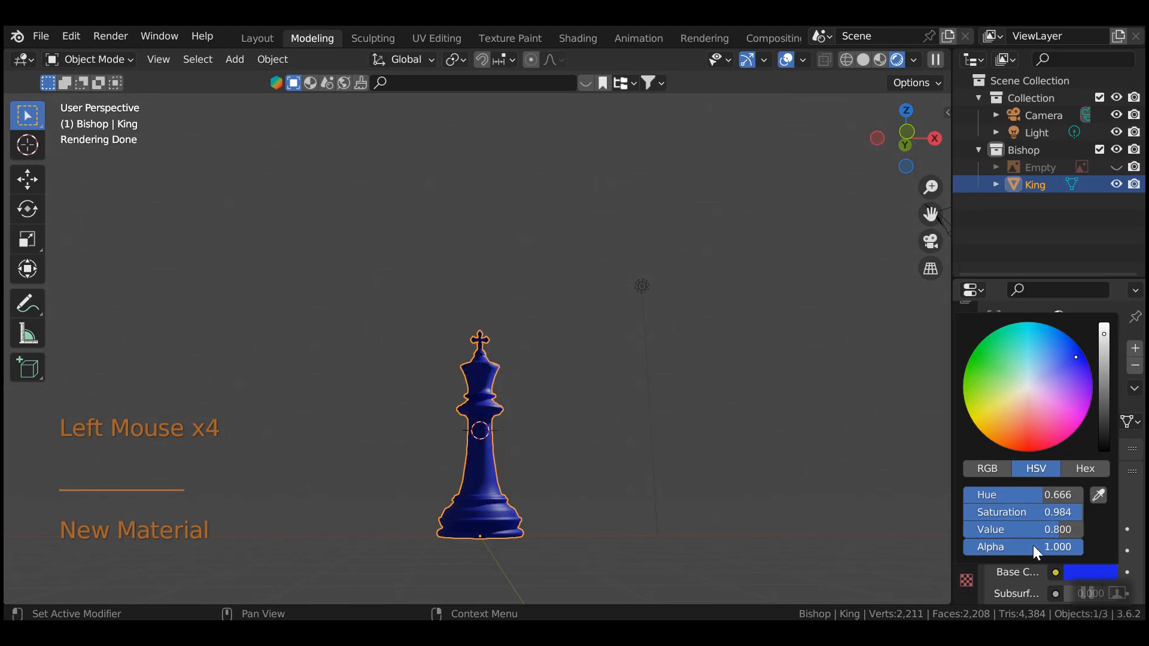
{"action": "left_click_drag", "start_coordinate": [1031, 531], "coordinate": [1048, 530]}
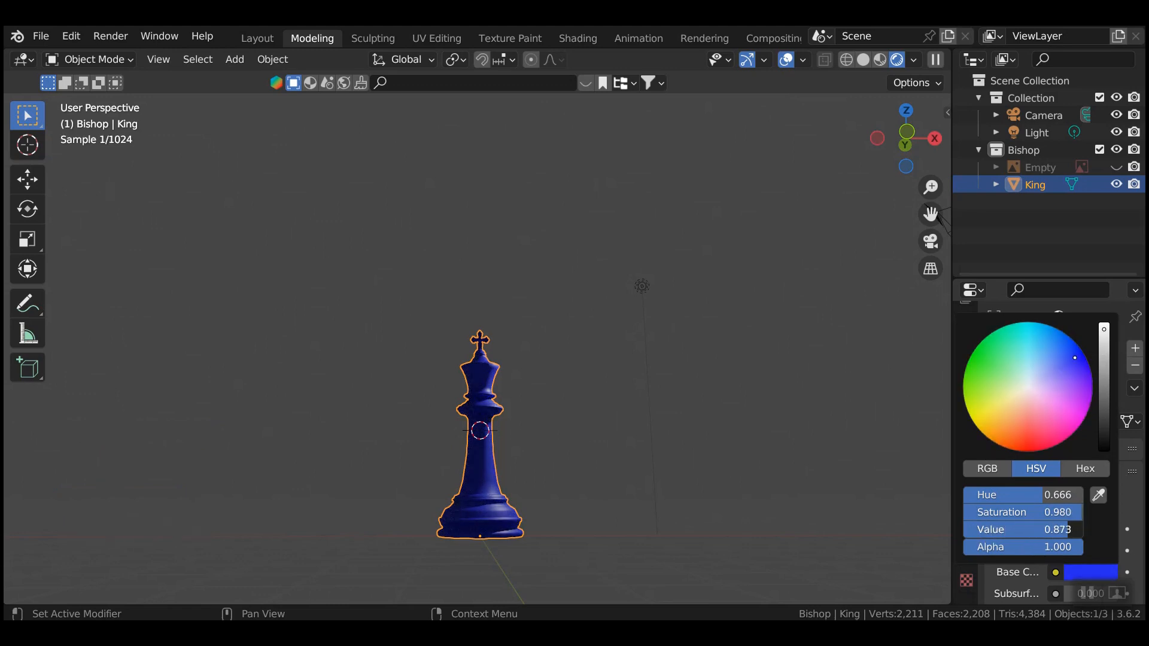
{"action": "scroll", "coordinate": [947, 518], "scroll_direction": "down", "scroll_amount": 3}
{"action": "scroll", "coordinate": [1036, 536], "scroll_direction": "down", "scroll_amount": 4}
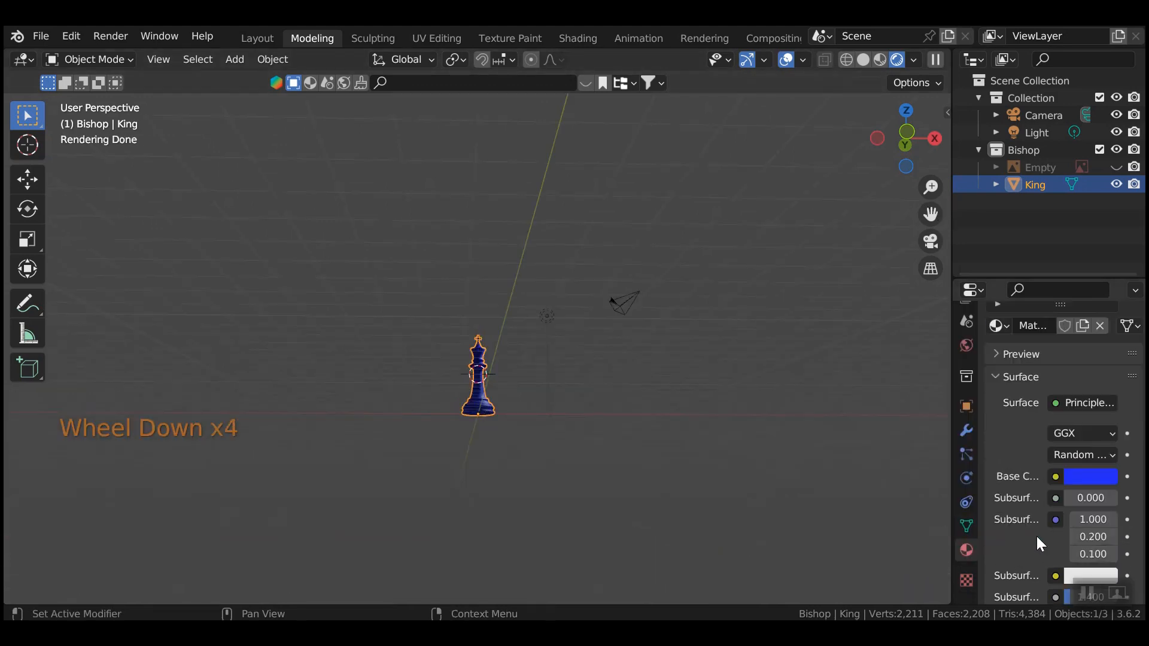
{"action": "scroll", "coordinate": [1060, 501], "scroll_direction": "down", "scroll_amount": 1}
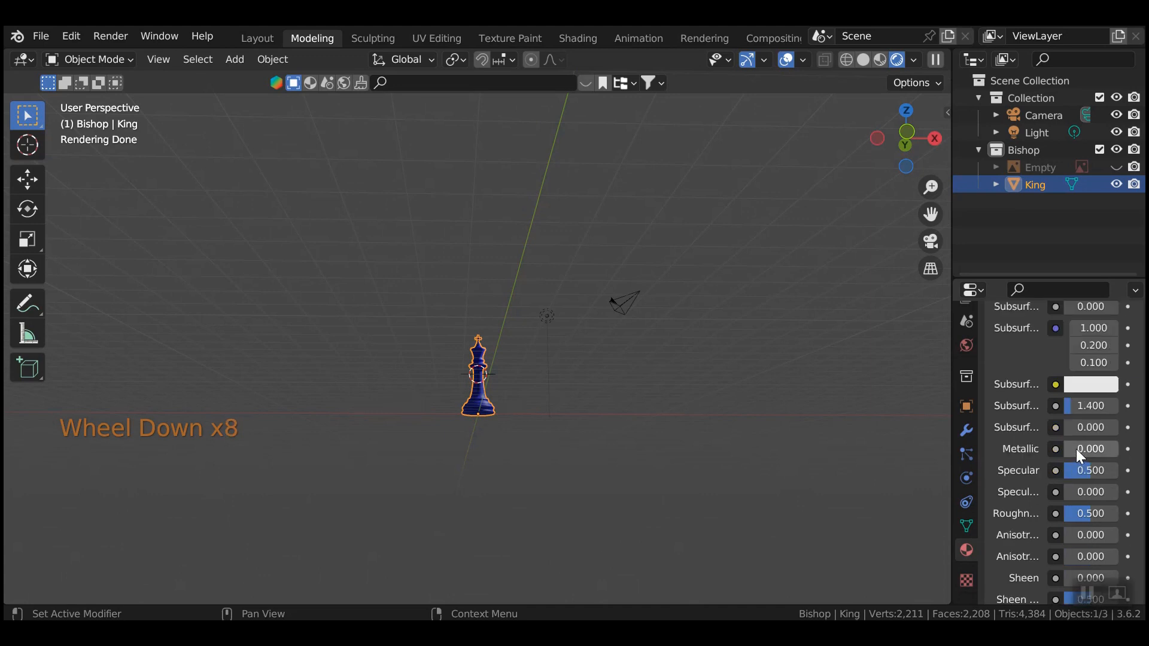
{"action": "left_click_drag", "start_coordinate": [1075, 448], "coordinate": [1091, 448]}
{"action": "left_click_drag", "start_coordinate": [1081, 471], "coordinate": [1083, 471]}
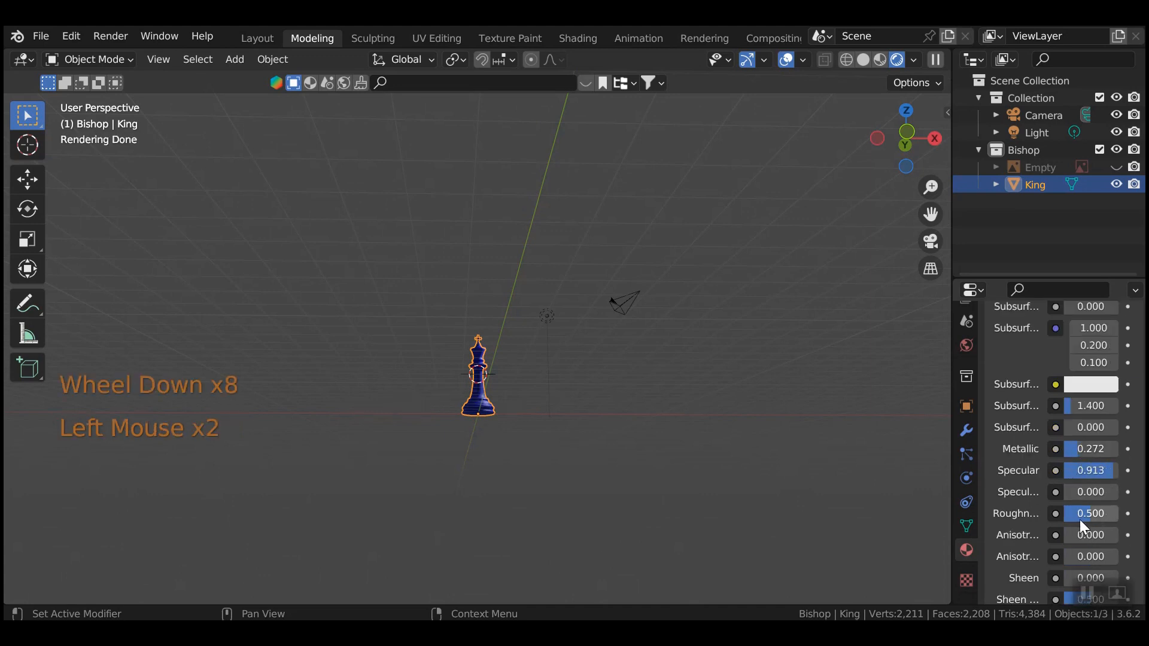
{"action": "middle_click_drag", "start_coordinate": [616, 446], "coordinate": [594, 421]}
{"action": "scroll", "coordinate": [603, 462], "scroll_direction": "up", "scroll_amount": 3}
{"action": "left_click", "coordinate": [674, 219]}
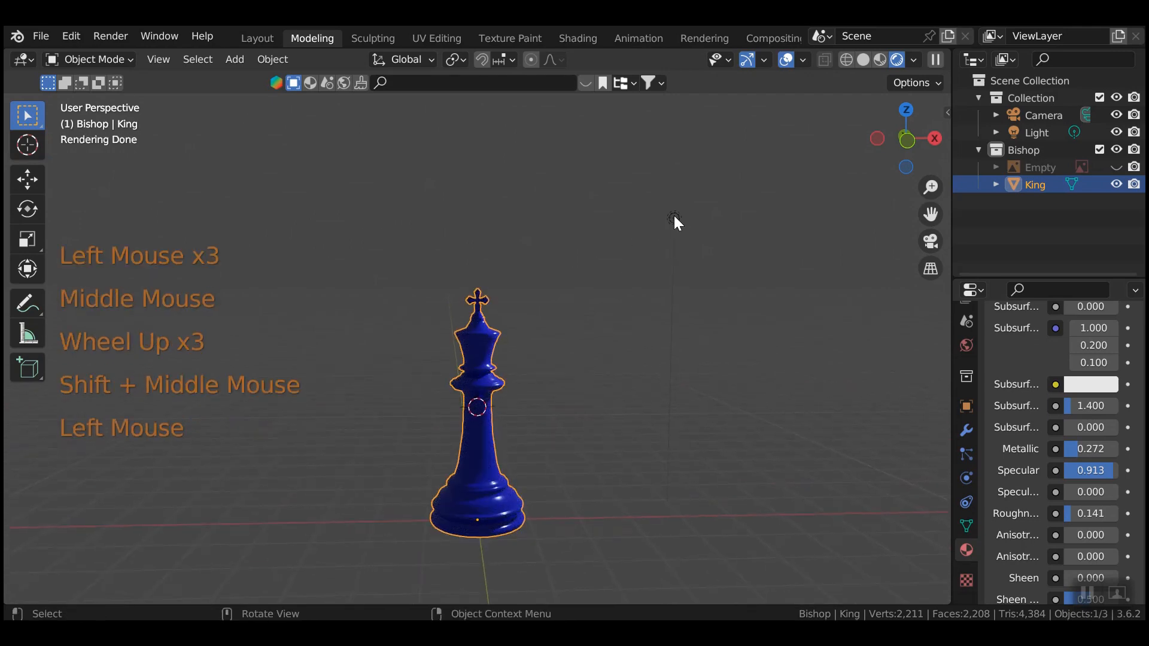
{"action": "left_click", "coordinate": [1045, 371]}
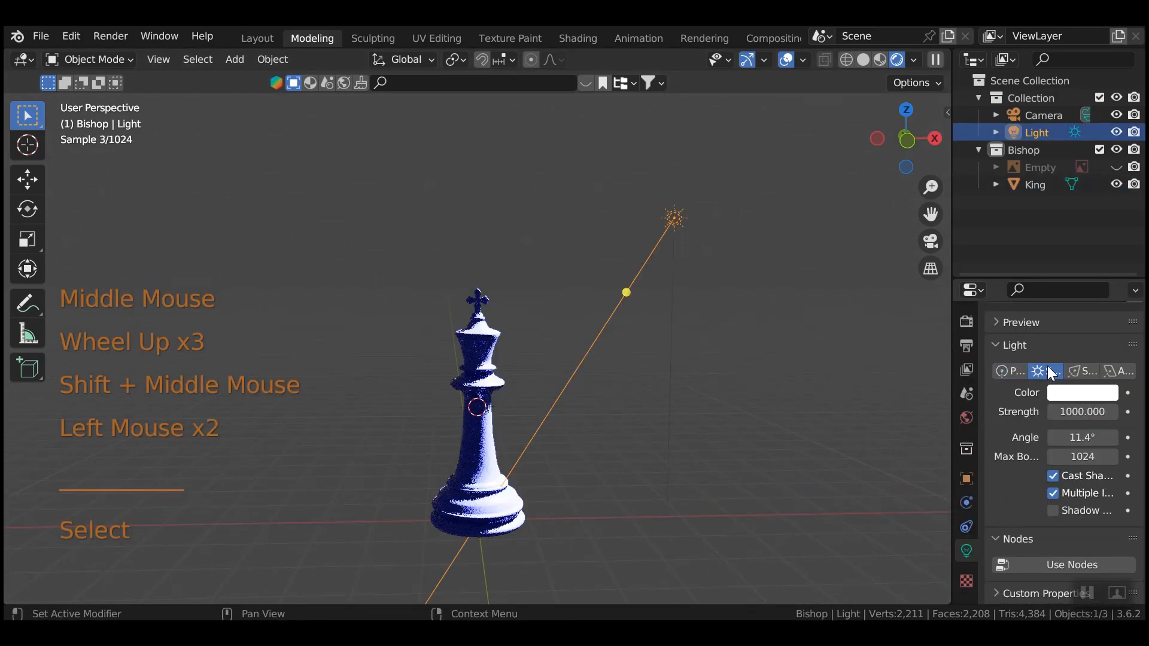
{"action": "left_click", "coordinate": [1063, 411]}
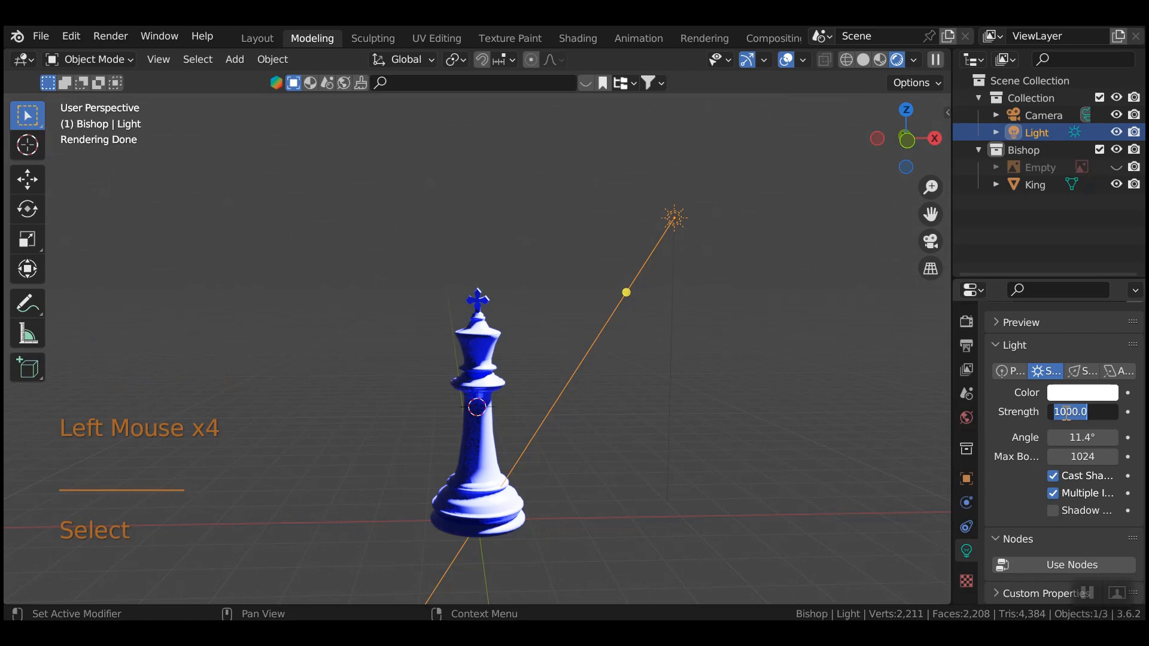
{"action": "type", "text": "9"}
{"action": "key", "text": "Return"}
{"action": "scroll", "coordinate": [594, 472], "scroll_direction": "up", "scroll_amount": 2}
{"action": "middle_click_drag", "start_coordinate": [594, 471], "coordinate": [557, 483]}
{"action": "scroll", "coordinate": [607, 470], "scroll_direction": "down", "scroll_amount": 2}
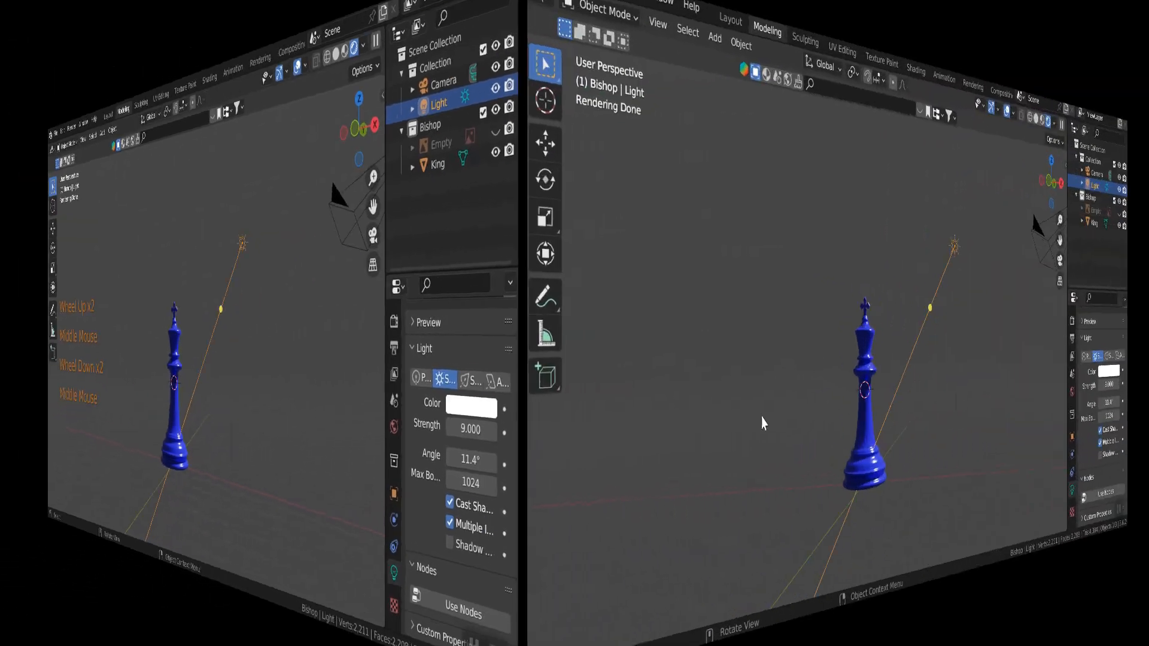
{"action": "left_click", "coordinate": [303, 419]}
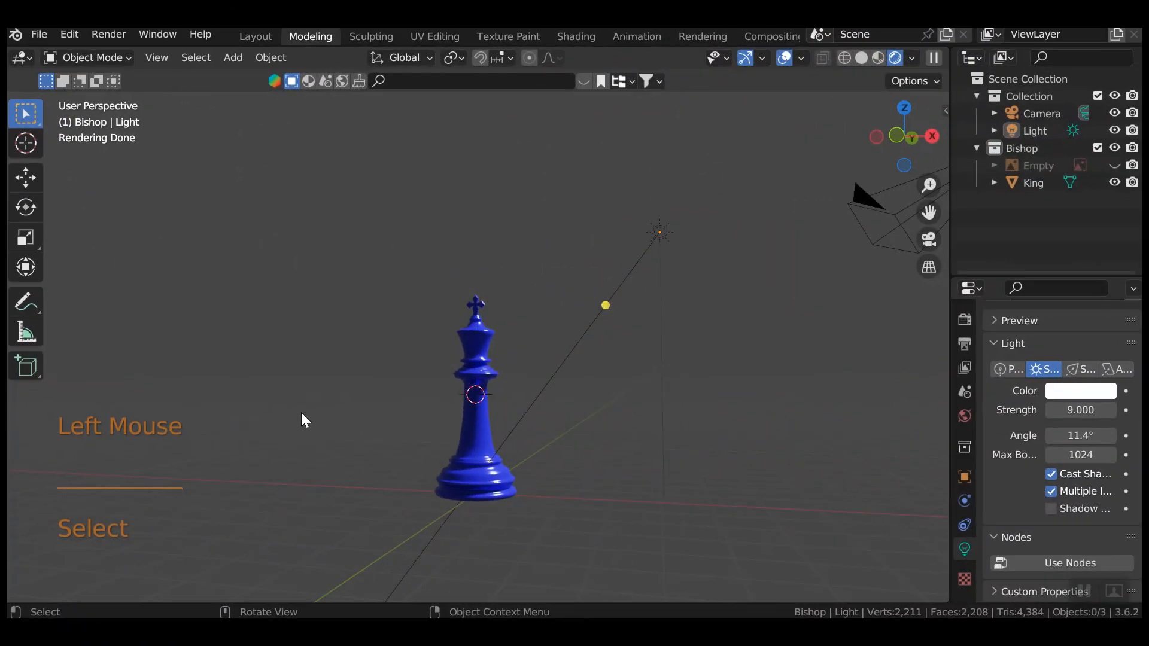
Show the chess reference image and slide it 2.1638 m along X behind the King in front view.
{"action": "left_click", "coordinate": [1113, 165]}
{"action": "key", "text": "KP_1"}
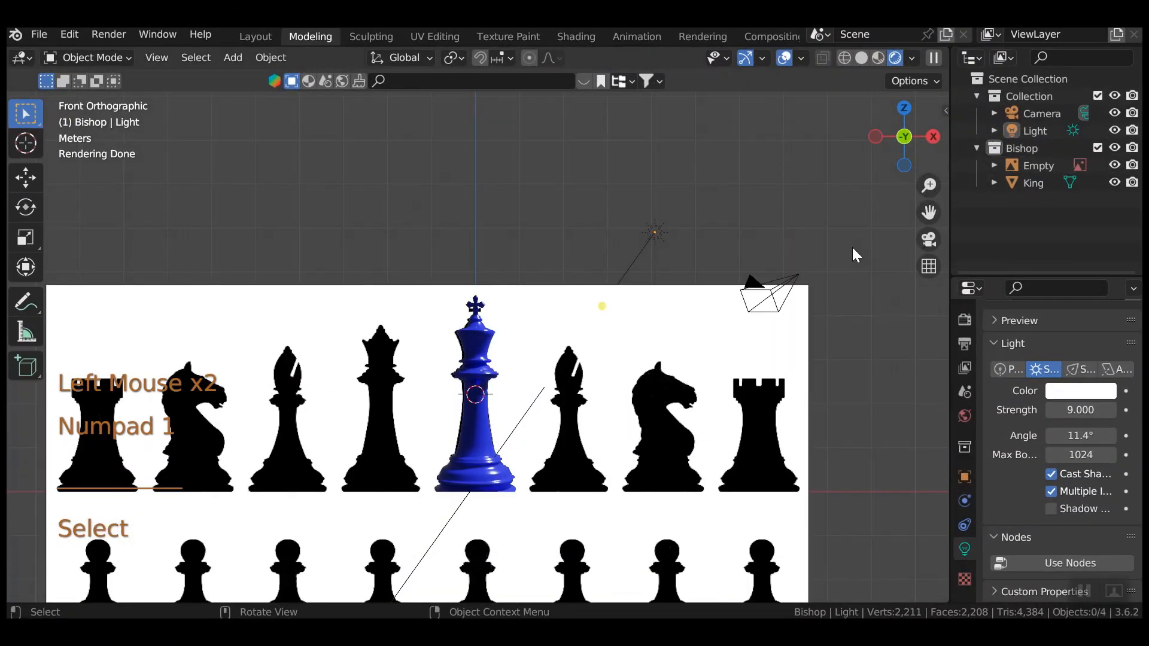
{"action": "left_click", "coordinate": [326, 378]}
{"action": "key", "text": "g"}
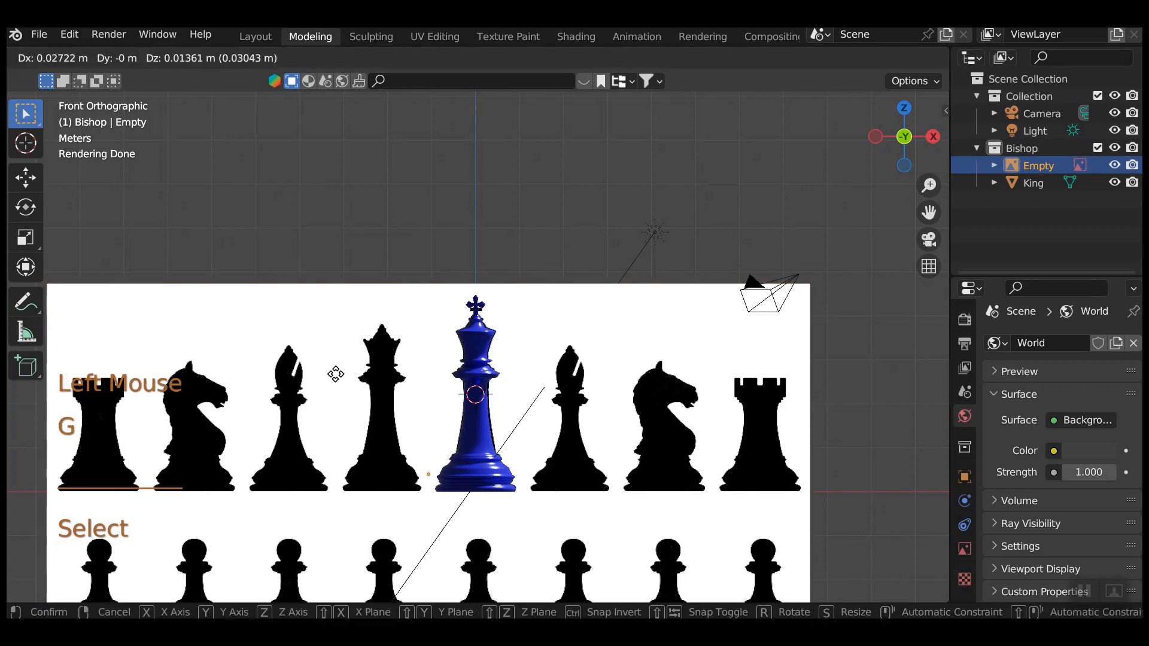
{"action": "key", "text": "x"}
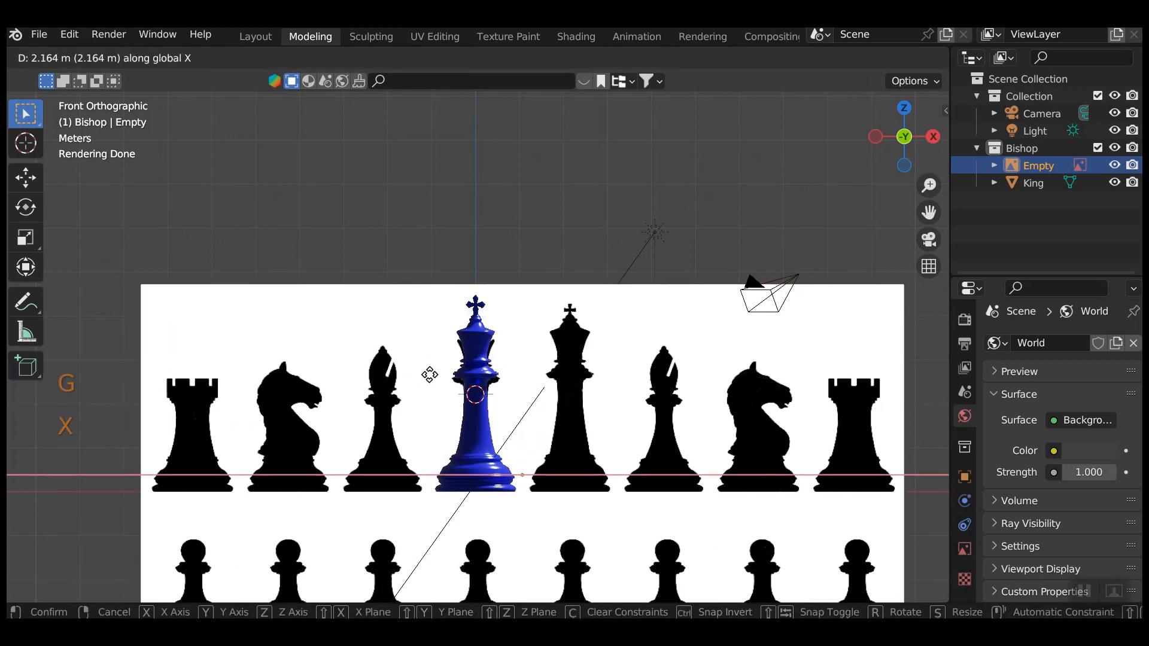
{"action": "left_click", "coordinate": [430, 374]}
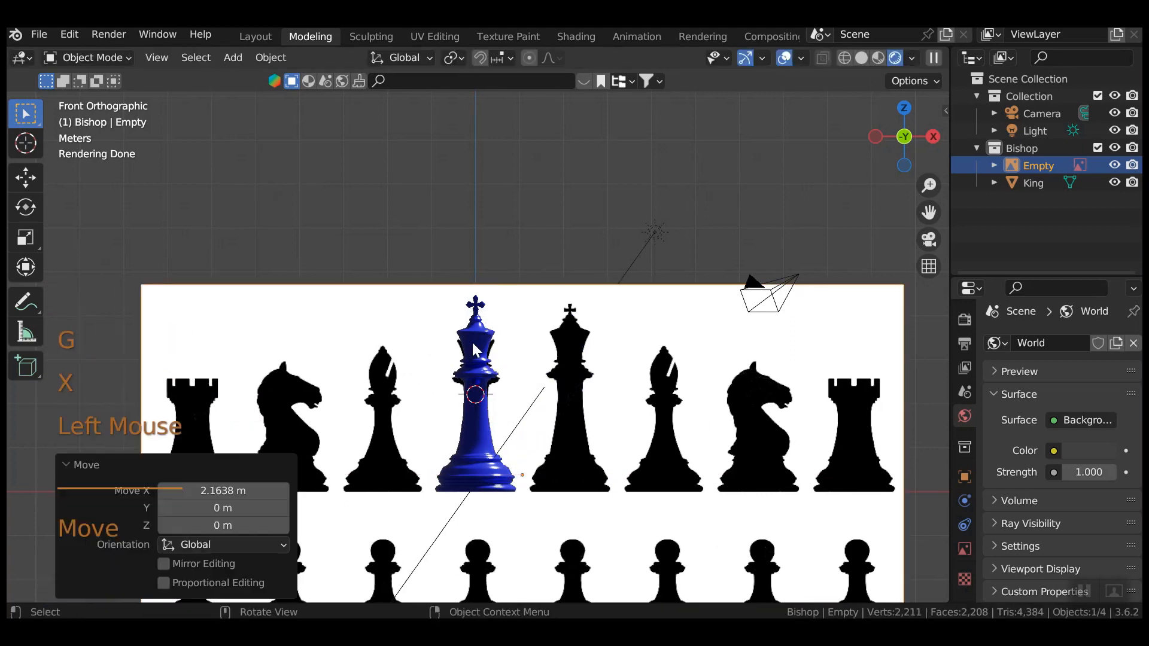
Switch to Solid shading with X-ray on and select the King.
{"action": "left_click", "coordinate": [807, 141]}
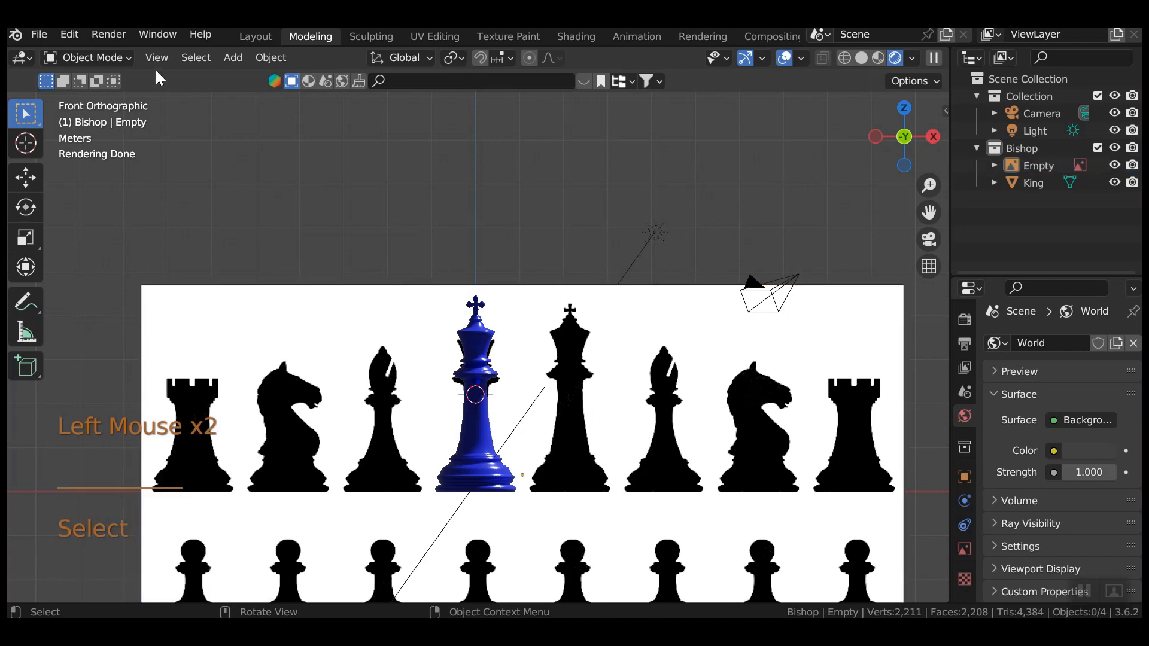
{"action": "left_click", "coordinate": [861, 58]}
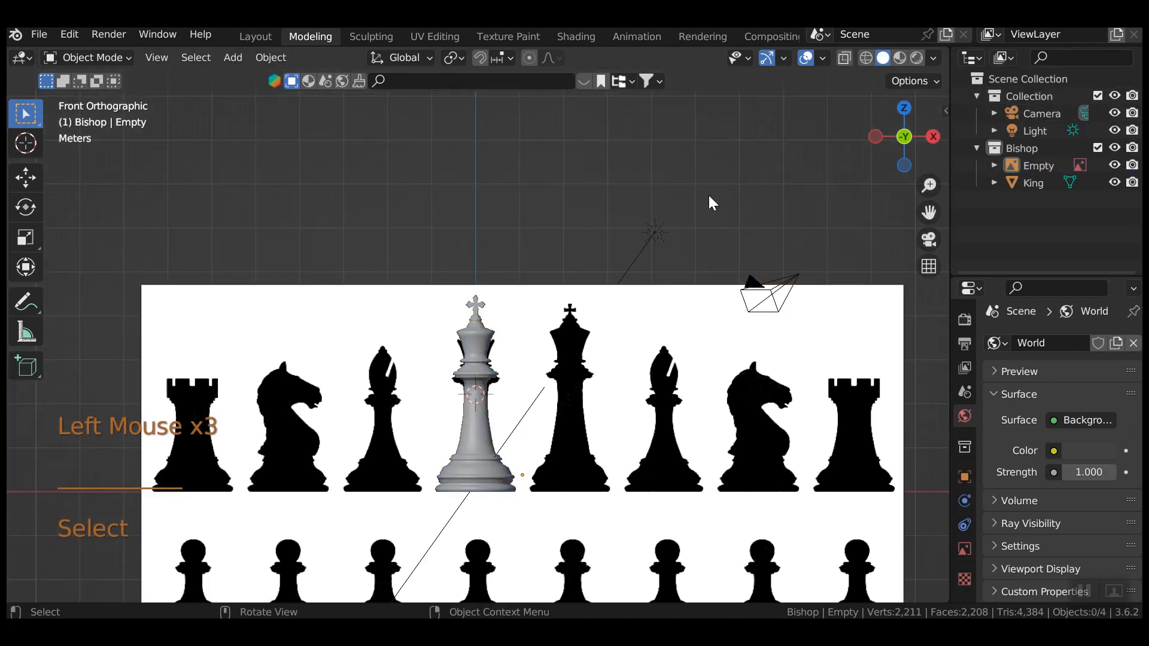
{"action": "left_click", "coordinate": [844, 58]}
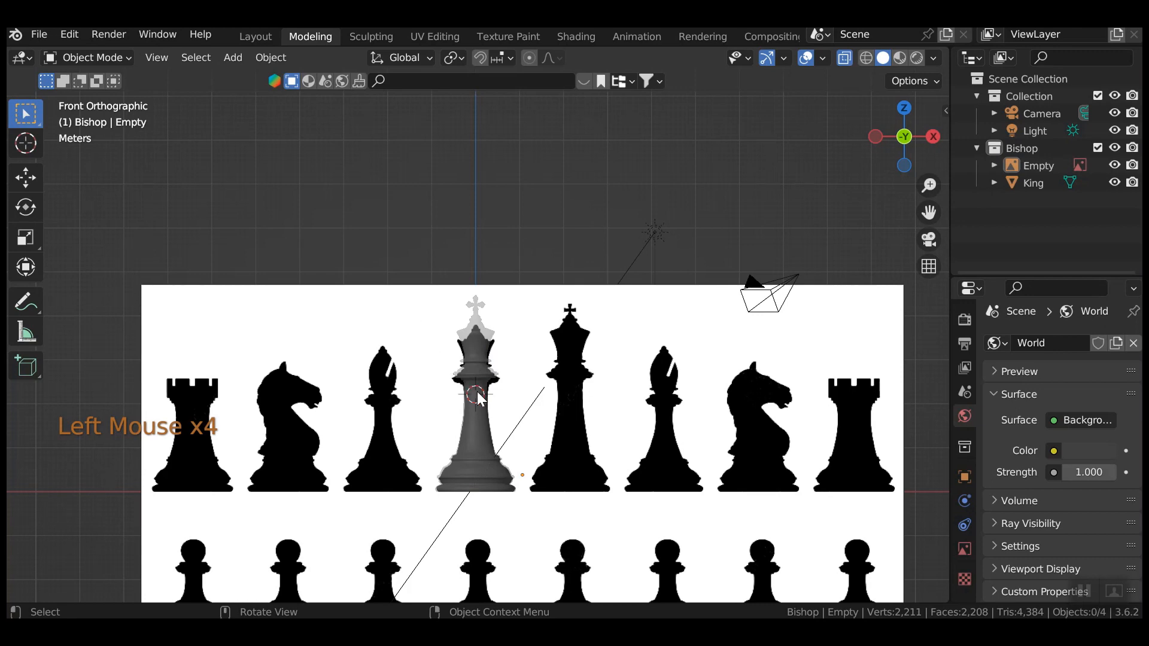
{"action": "left_click", "coordinate": [470, 347]}
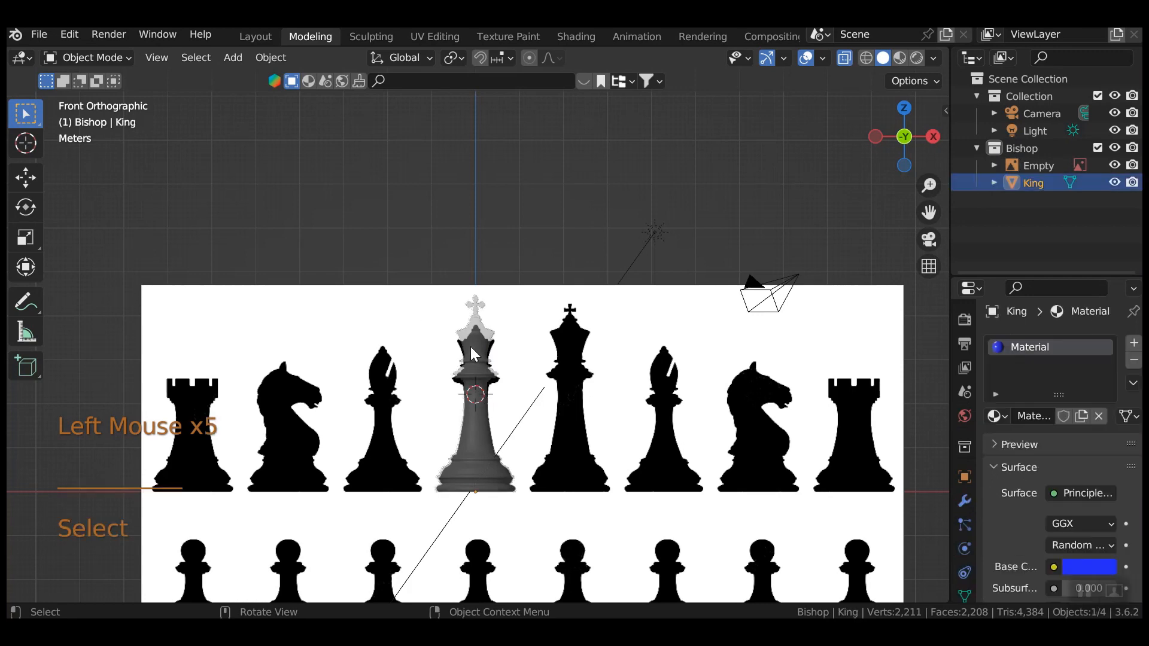
With the king mesh in Edit Mode, save a copy as Queendemo 1006.blend.
{"action": "key", "text": "Tab"}
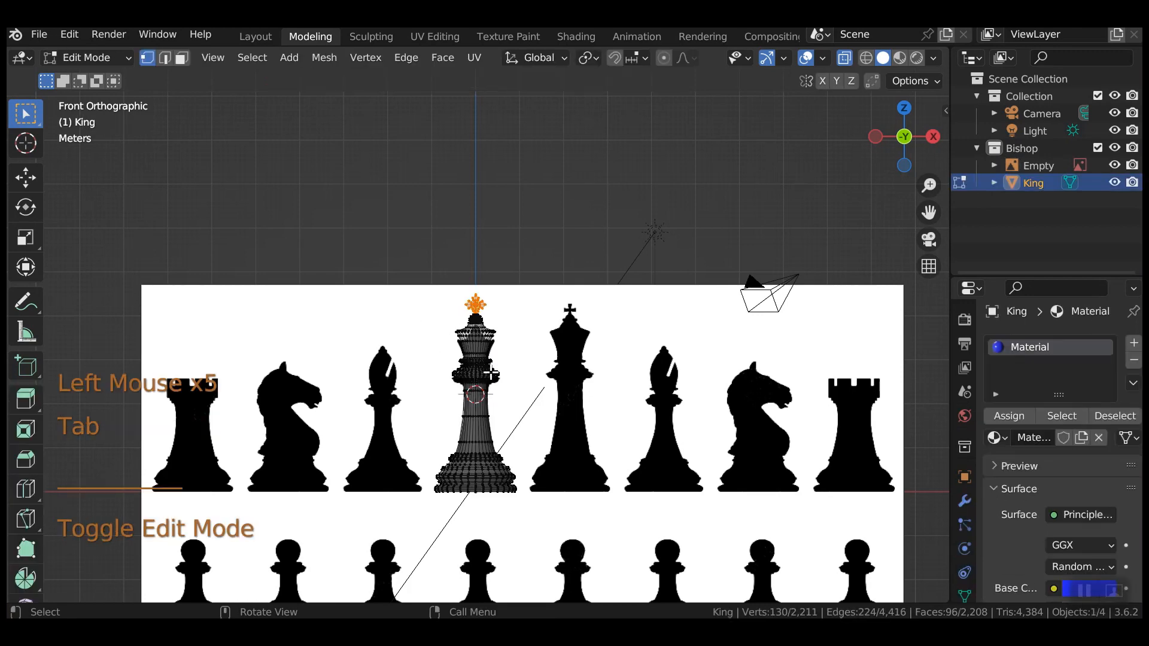
{"action": "scroll", "coordinate": [508, 396], "scroll_direction": "up", "scroll_amount": 4}
{"action": "left_click", "coordinate": [32, 34]}
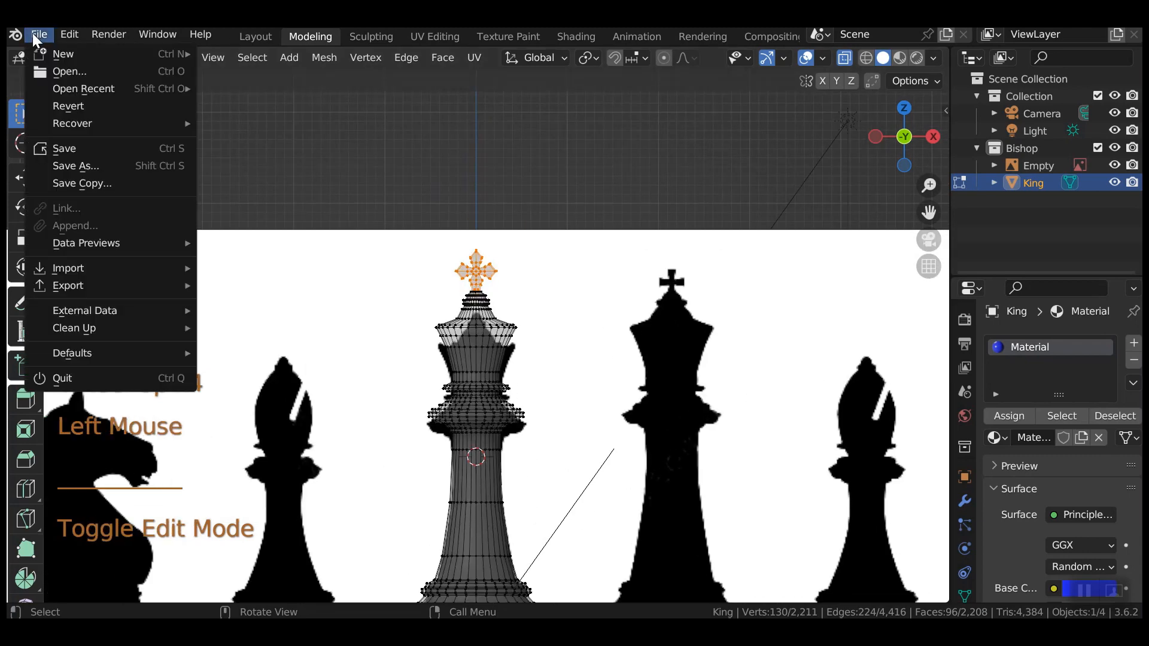
{"action": "left_click", "coordinate": [73, 160]}
{"action": "left_click", "coordinate": [357, 557]}
{"action": "left_click_drag", "start_coordinate": [352, 557], "coordinate": [320, 557]}
{"action": "type", "text": "Queendemo 1006.blend"}
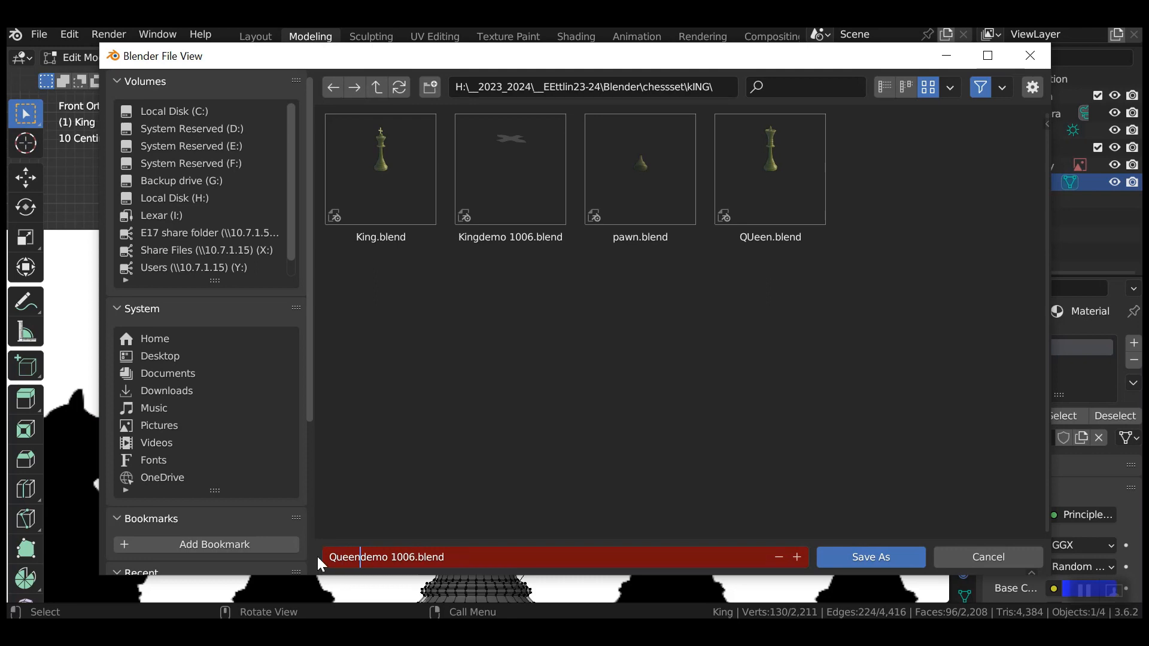
{"action": "key", "text": "Return"}
{"action": "left_click", "coordinate": [866, 566]}
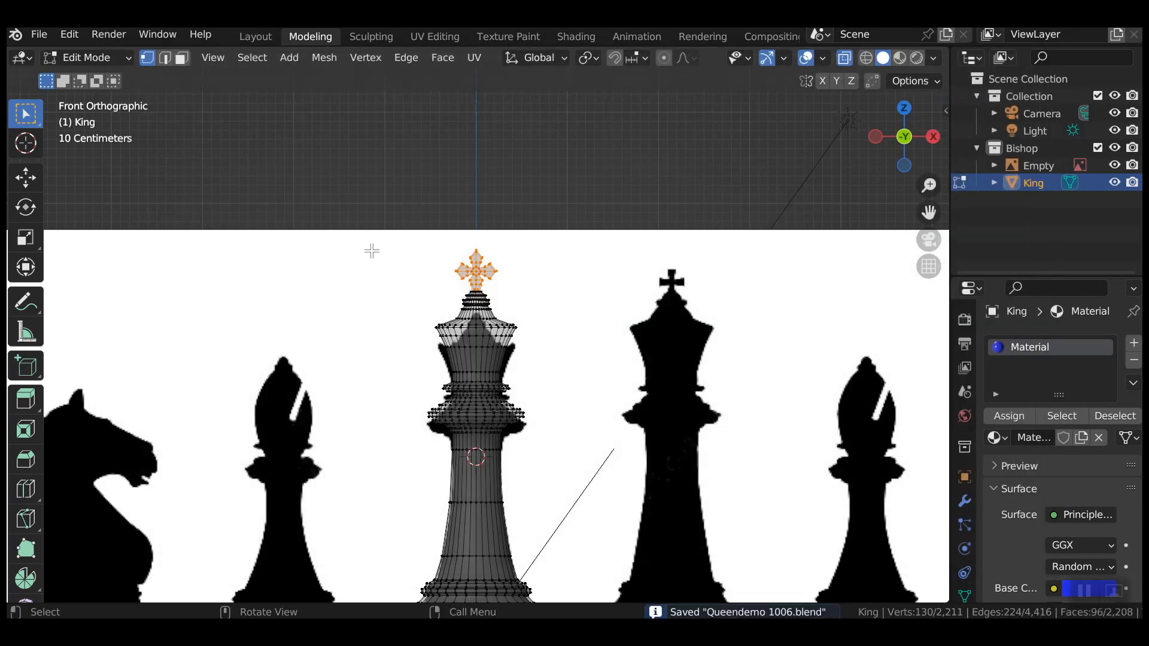
Delete the king's crown and upper body vertices, then select the cut top ring.
{"action": "left_click_drag", "start_coordinate": [362, 243], "coordinate": [571, 443]}
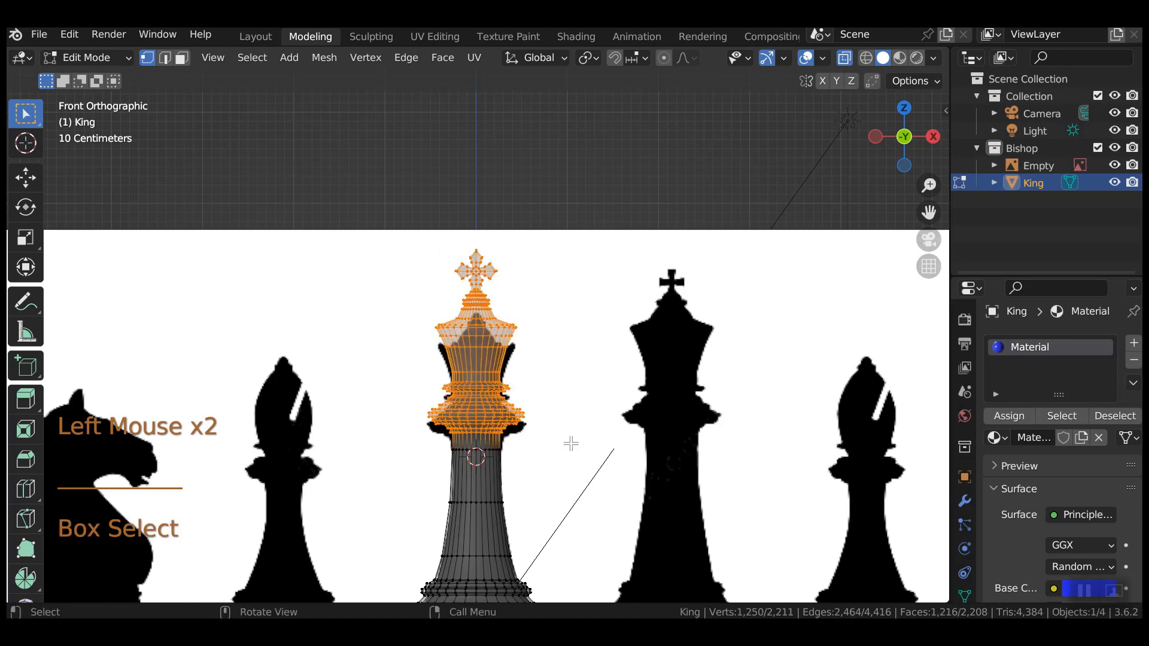
{"action": "key", "text": "x"}
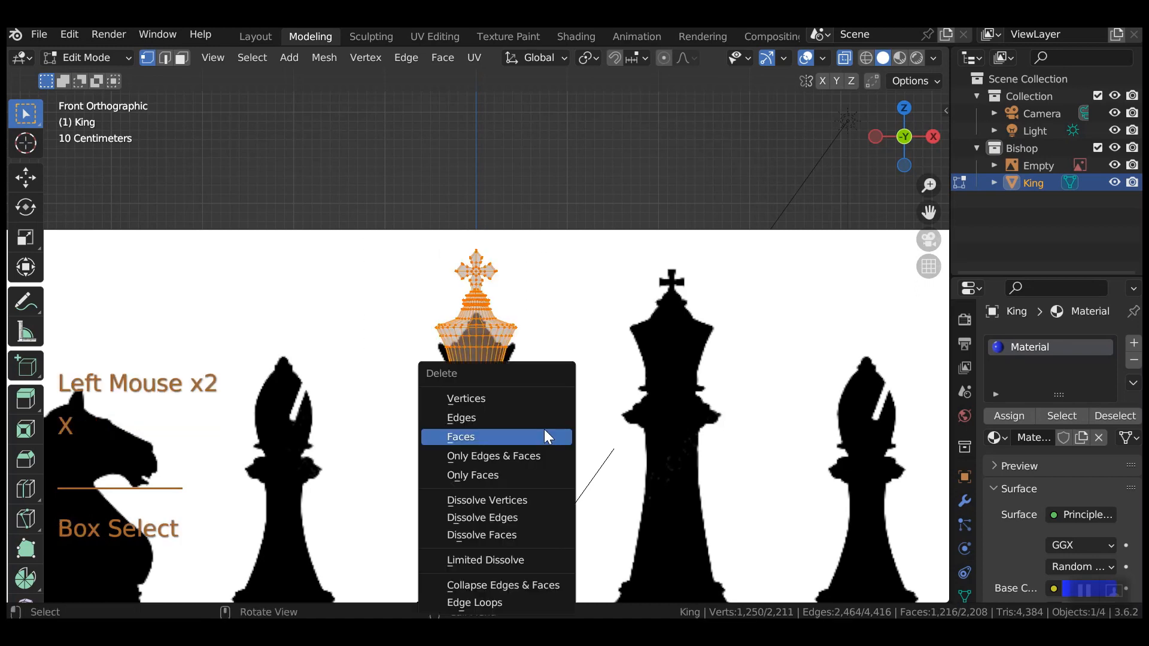
{"action": "left_click", "coordinate": [539, 399]}
{"action": "scroll", "coordinate": [553, 497], "scroll_direction": "up", "scroll_amount": 1}
{"action": "scroll", "coordinate": [553, 497], "scroll_direction": "up", "scroll_amount": 2}
{"action": "middle_click_drag", "start_coordinate": [554, 496], "coordinate": [646, 401], "text": "shift"}
{"action": "left_click_drag", "start_coordinate": [429, 407], "coordinate": [578, 460]}
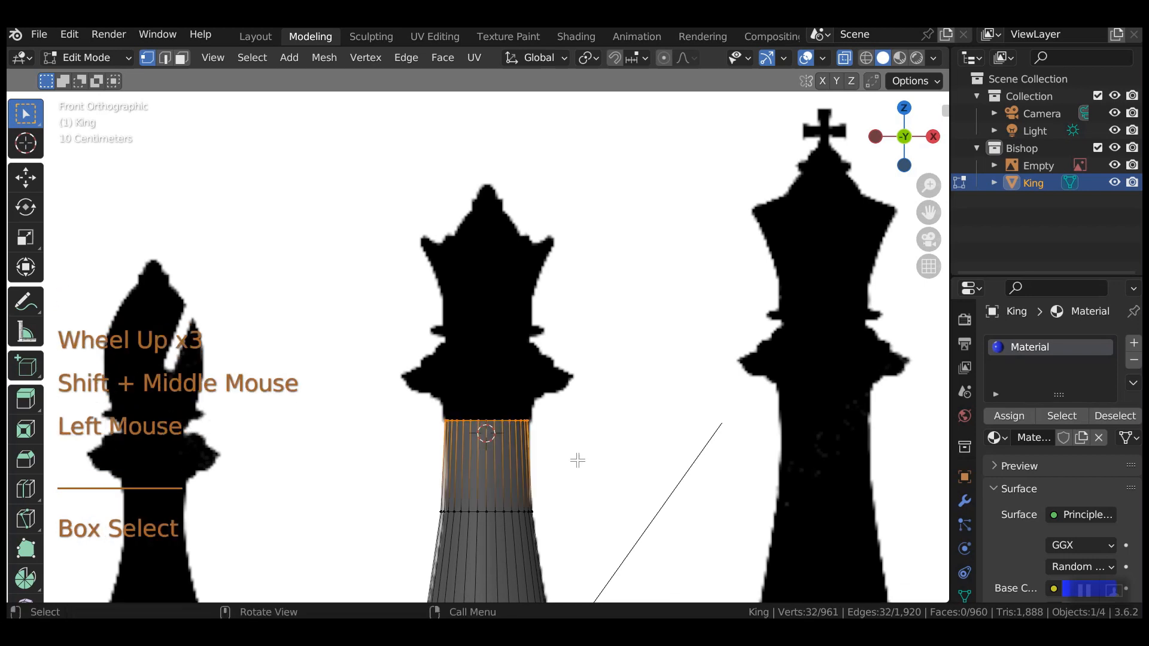
Extrude the first stacked collar rings, widening the topmost to 1.147 scale.
{"action": "key", "text": "e"}
{"action": "key", "text": "s"}
{"action": "left_click", "coordinate": [586, 461]}
{"action": "key", "text": "e"}
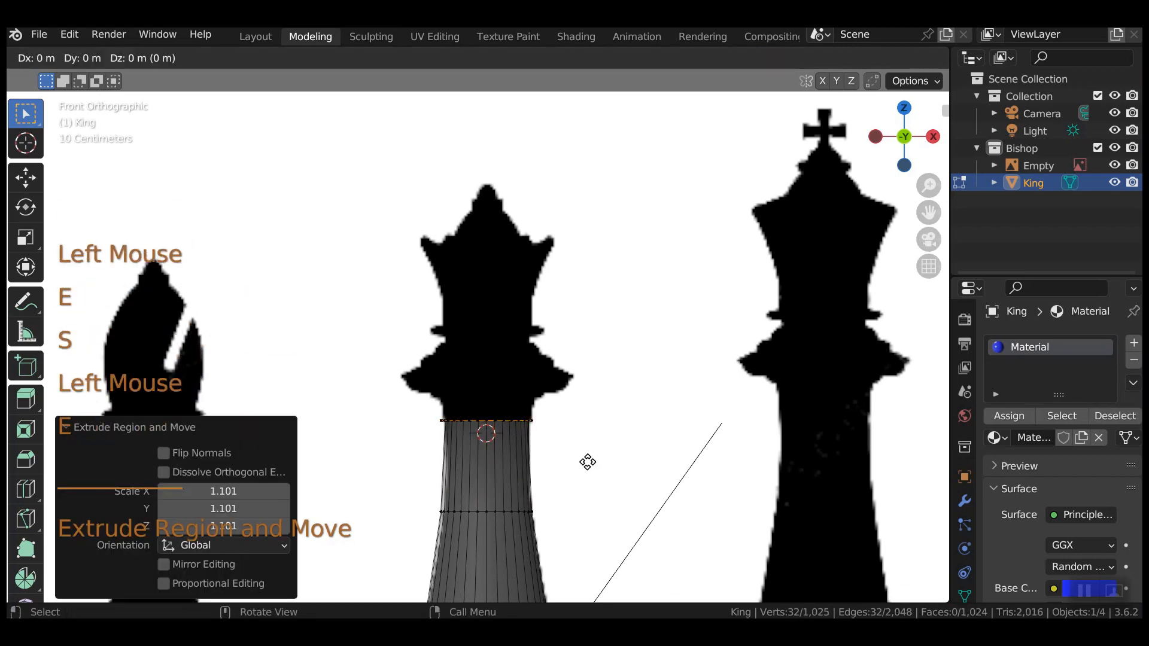
{"action": "key", "text": "z"}
{"action": "left_click", "coordinate": [585, 452]}
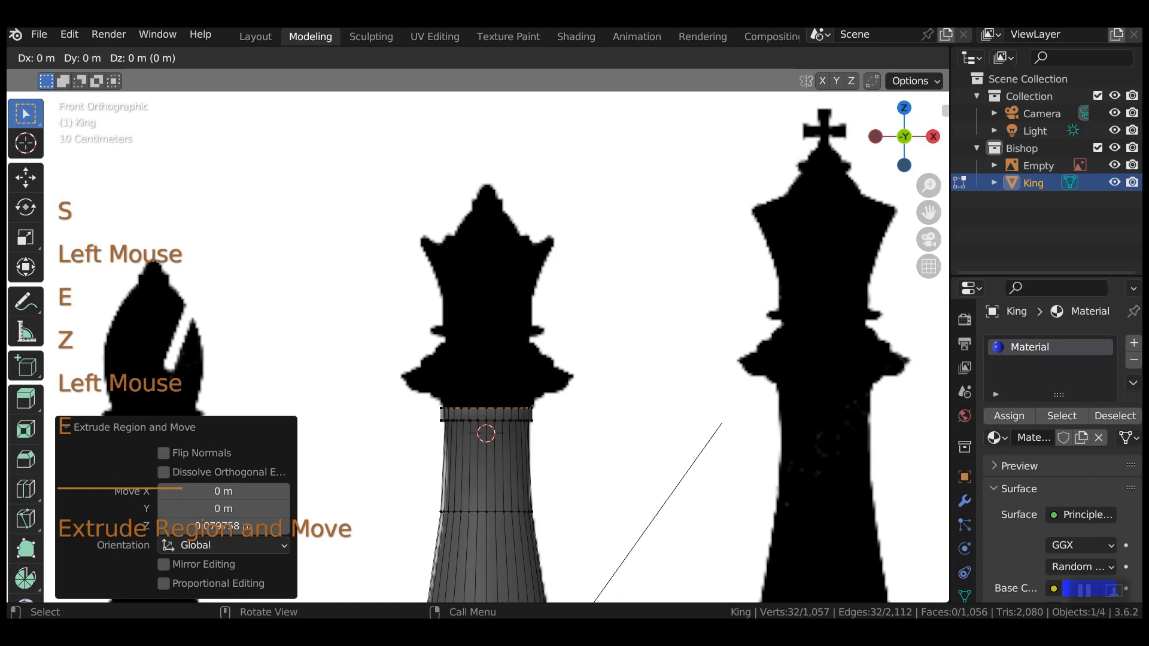
{"action": "key", "text": "e"}
{"action": "key", "text": "s"}
{"action": "left_click", "coordinate": [590, 449]}
{"action": "key", "text": "e"}
{"action": "key", "text": "z"}
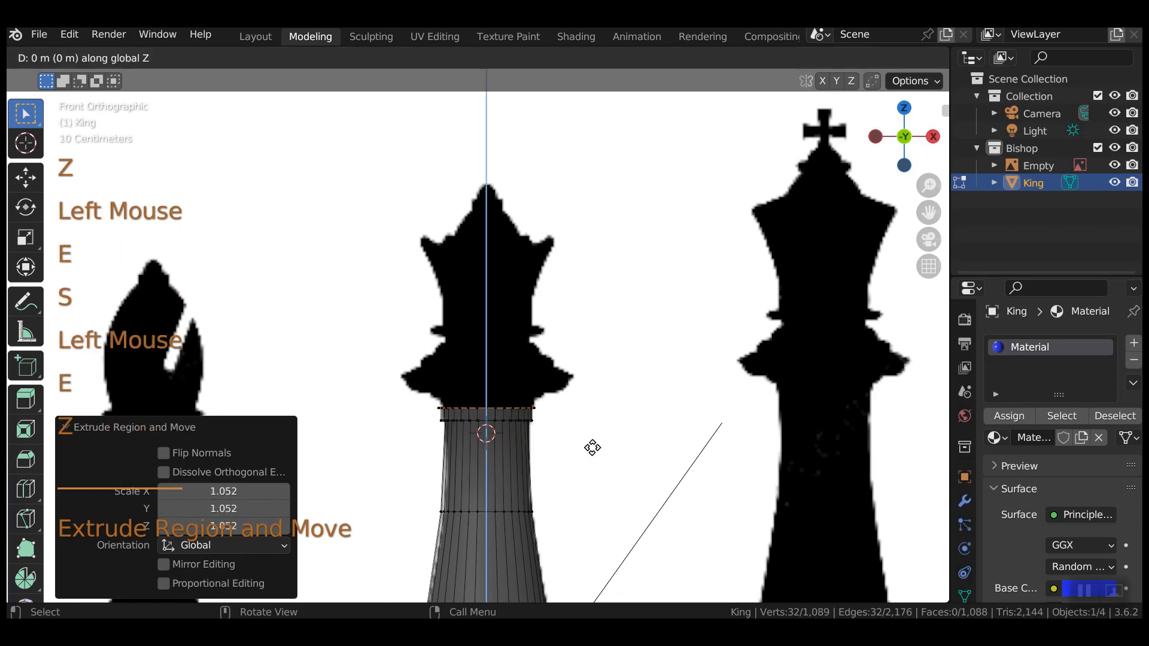
{"action": "left_click", "coordinate": [588, 443]}
{"action": "key", "text": "e"}
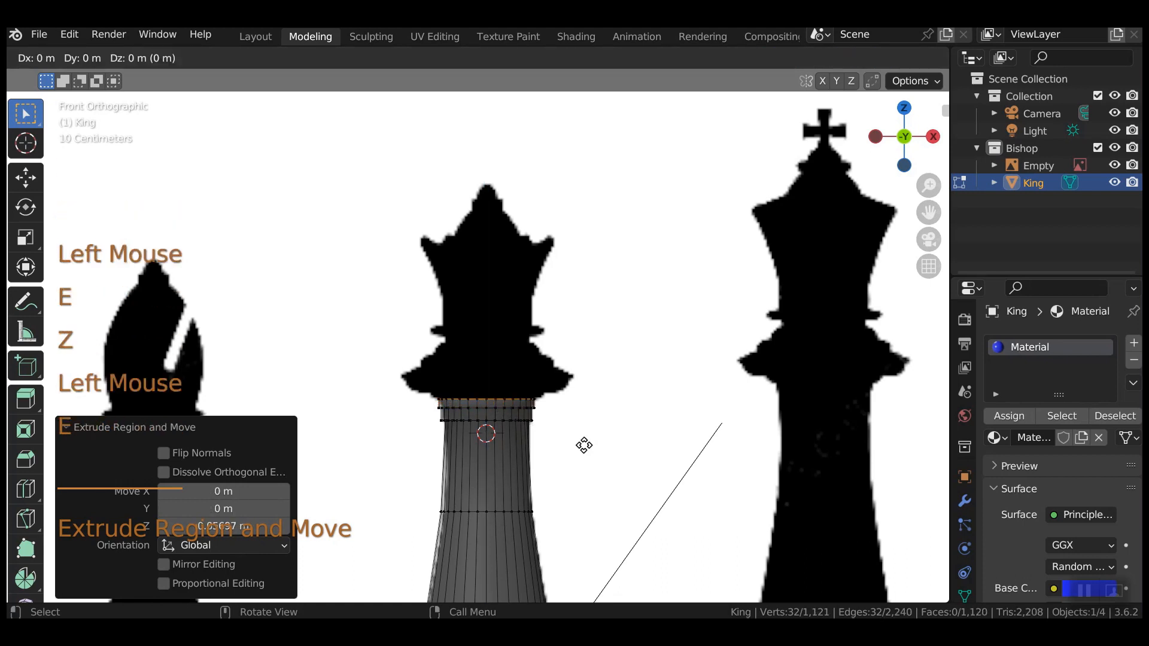
{"action": "key", "text": "s"}
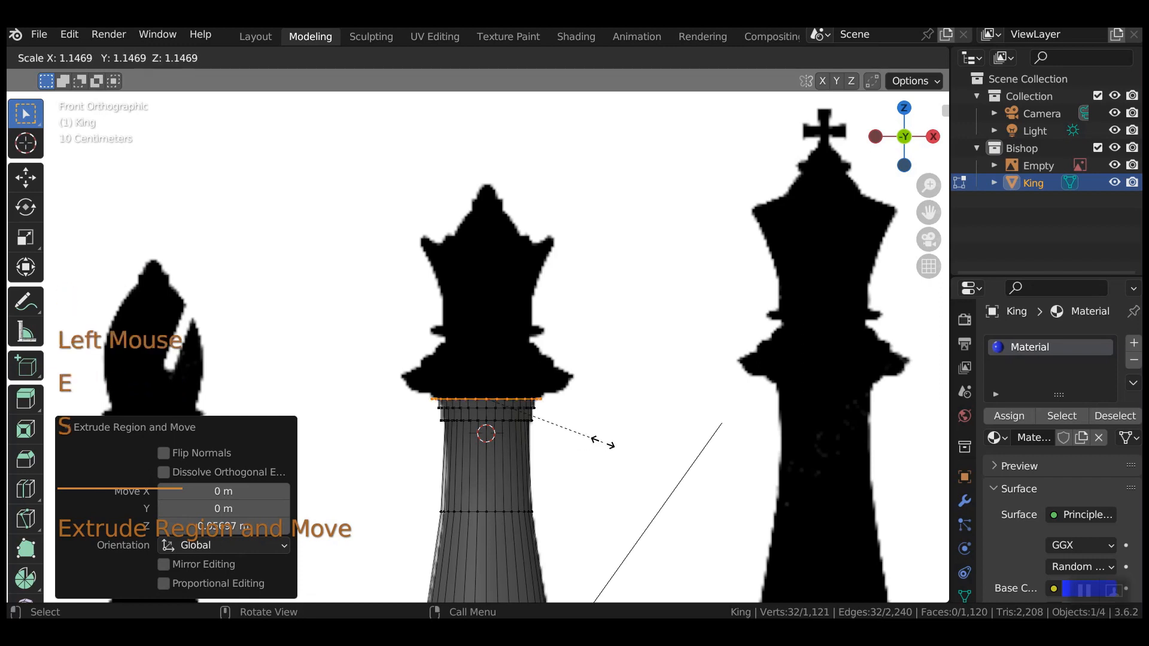
{"action": "left_click", "coordinate": [603, 442]}
Raise two more rings and flare the top ring outward to 1.351.
{"action": "key", "text": "e"}
{"action": "key", "text": "z"}
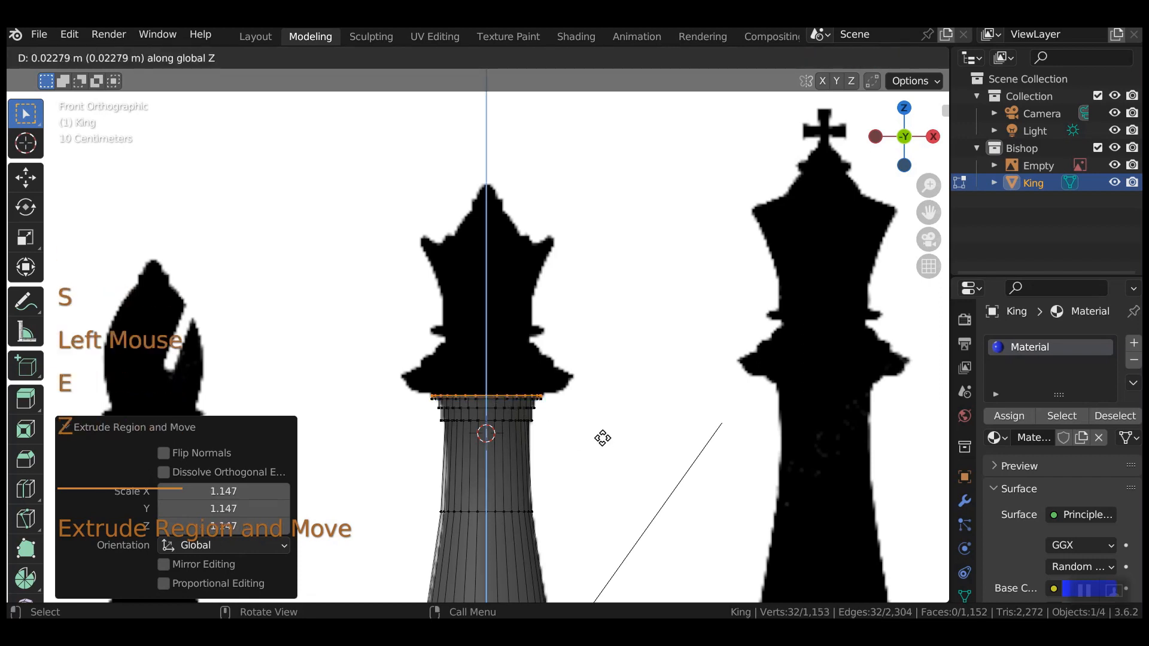
{"action": "left_click", "coordinate": [602, 438]}
{"action": "key", "text": "s"}
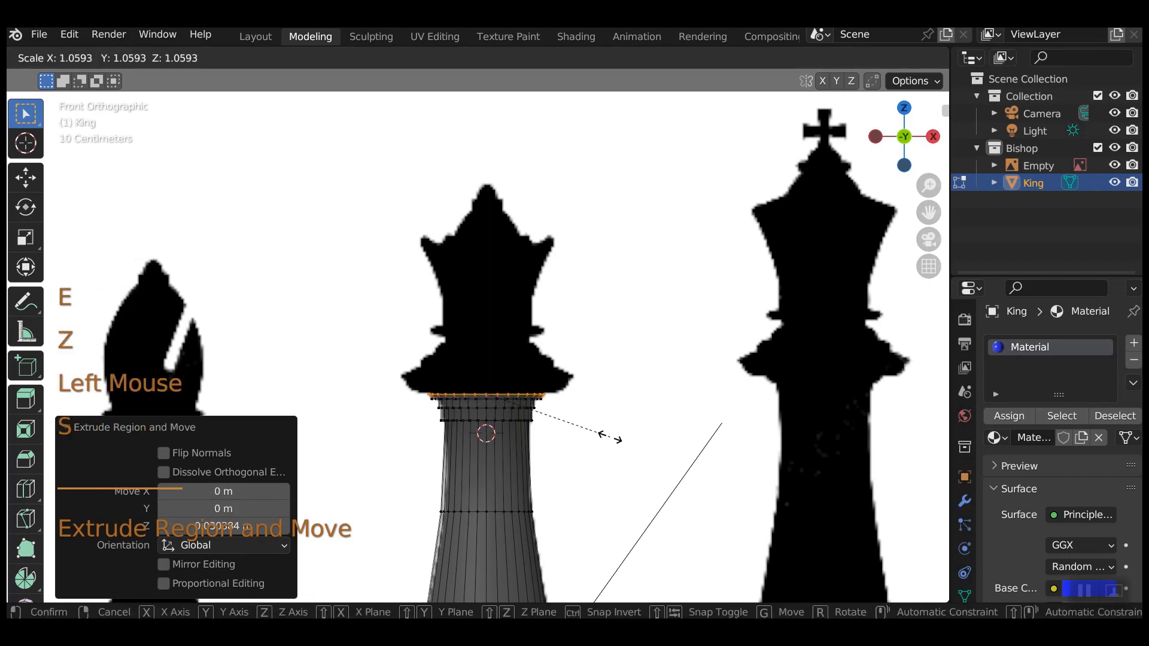
{"action": "left_click", "coordinate": [610, 436]}
{"action": "key", "text": "e"}
{"action": "key", "text": "z"}
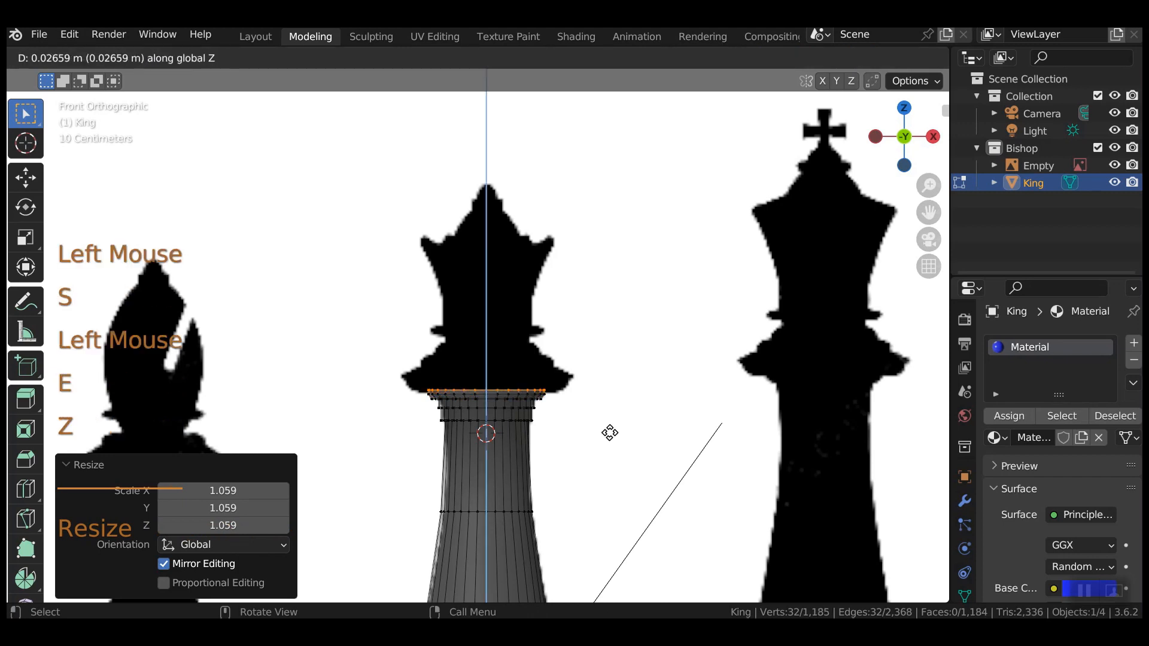
{"action": "left_click", "coordinate": [574, 437]}
{"action": "key", "text": "s"}
{"action": "left_click", "coordinate": [610, 435]}
Add further vertical rings, widening the top one slightly by 1.056.
{"action": "key", "text": "e"}
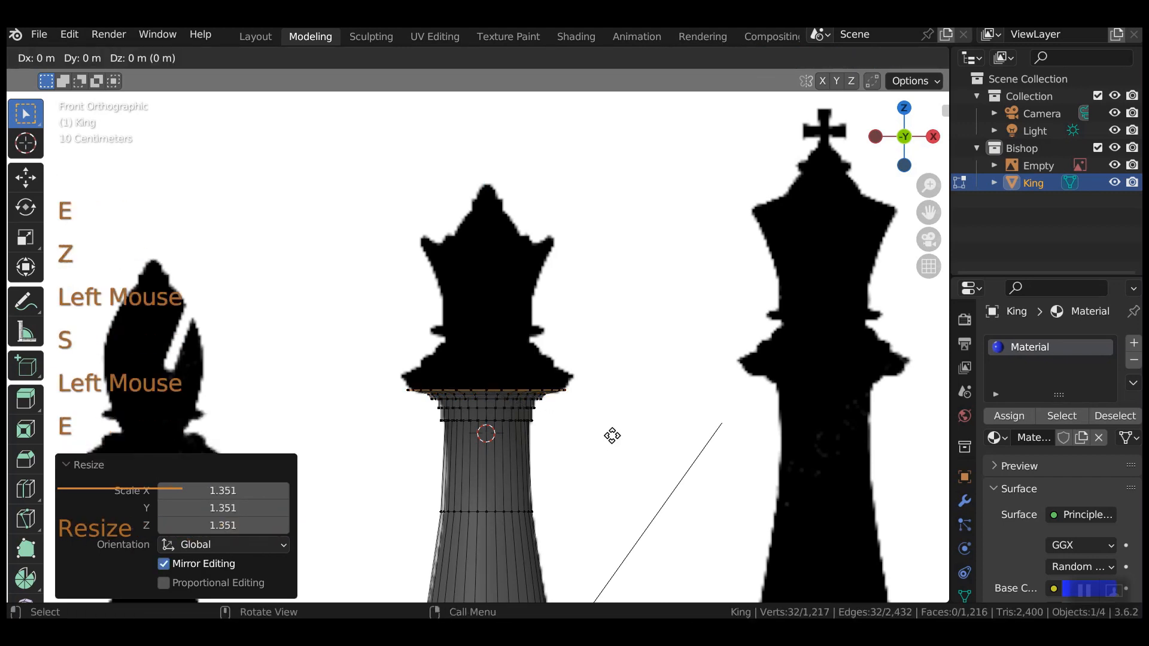
{"action": "key", "text": "z"}
{"action": "left_click", "coordinate": [612, 426]}
{"action": "key", "text": "s"}
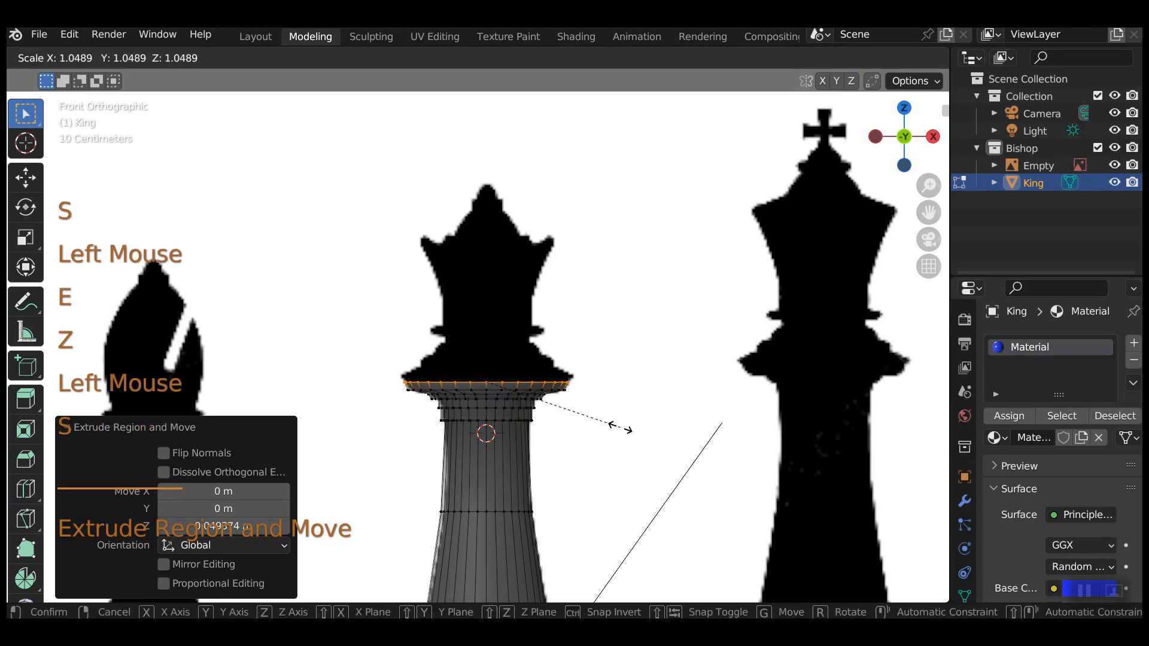
{"action": "left_click", "coordinate": [620, 427]}
{"action": "key", "text": "e"}
{"action": "key", "text": "z"}
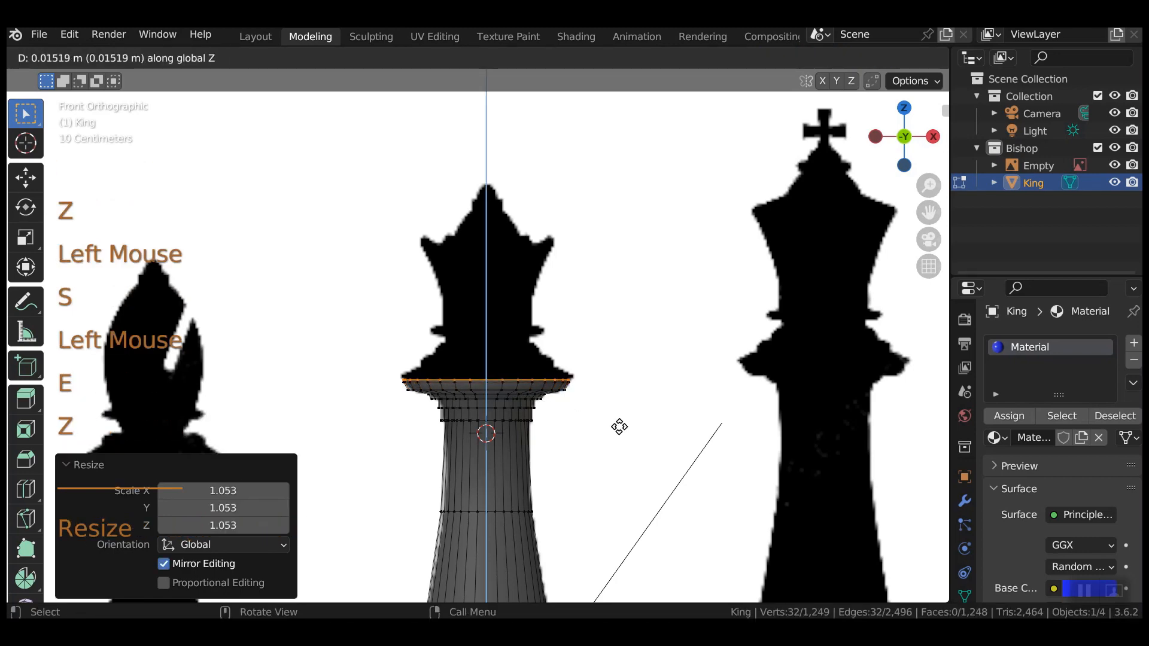
{"action": "left_click", "coordinate": [620, 427]}
{"action": "key", "text": "s"}
{"action": "left_click", "coordinate": [628, 423]}
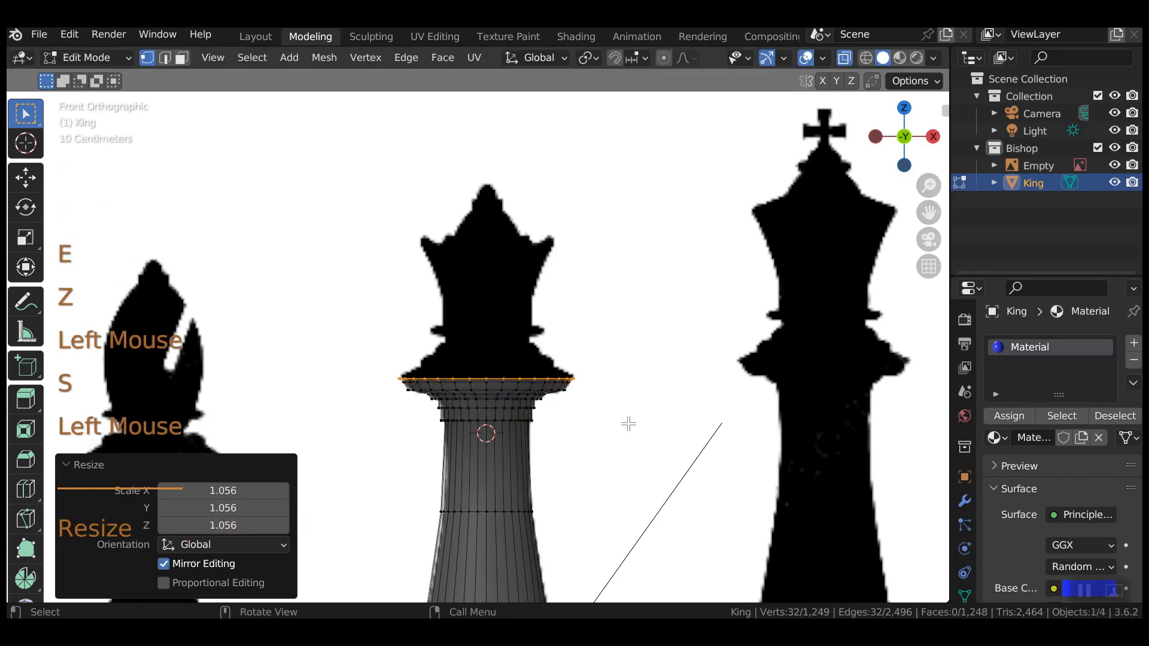
{"action": "key", "text": "e"}
{"action": "key", "text": "z"}
{"action": "left_click", "coordinate": [629, 421]}
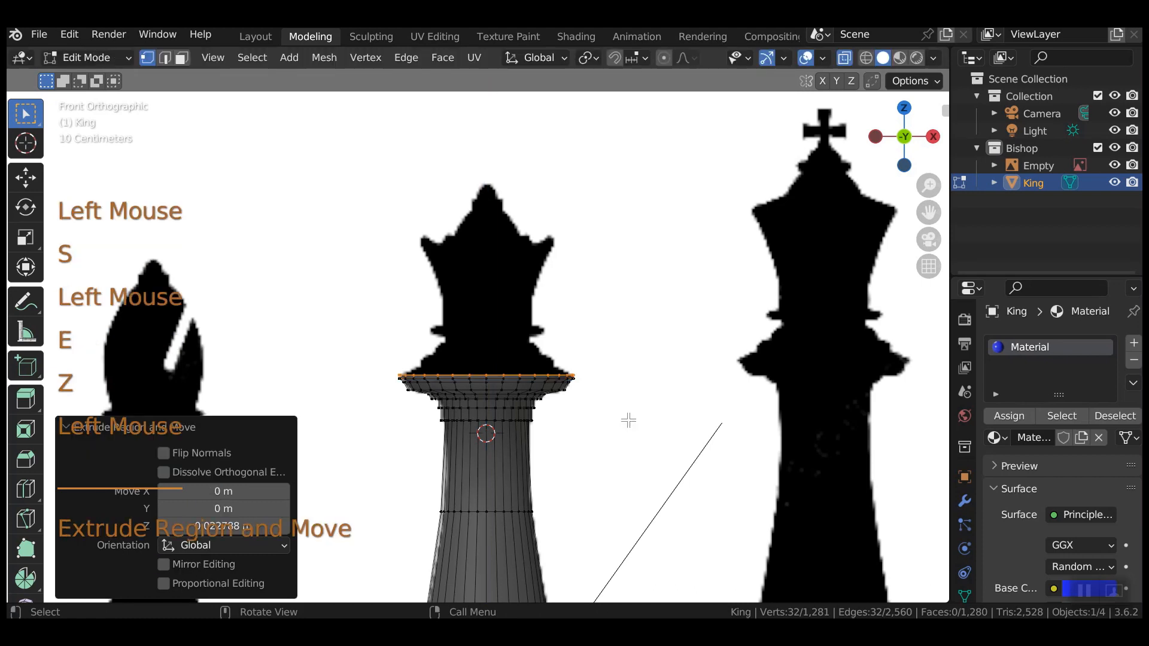
Extrude a slightly narrower ring, raise two rings, and narrow the top ring.
{"action": "key", "text": "e"}
{"action": "key", "text": "s"}
{"action": "left_click", "coordinate": [617, 419]}
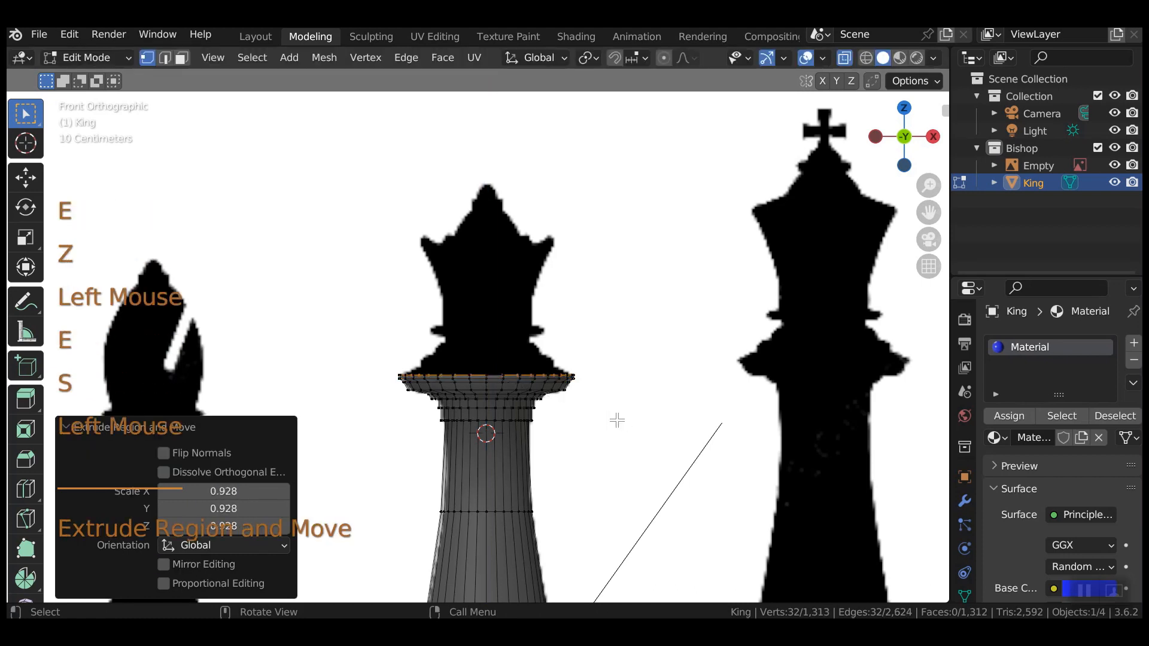
{"action": "key", "text": "e"}
{"action": "key", "text": "z"}
{"action": "left_click", "coordinate": [617, 417]}
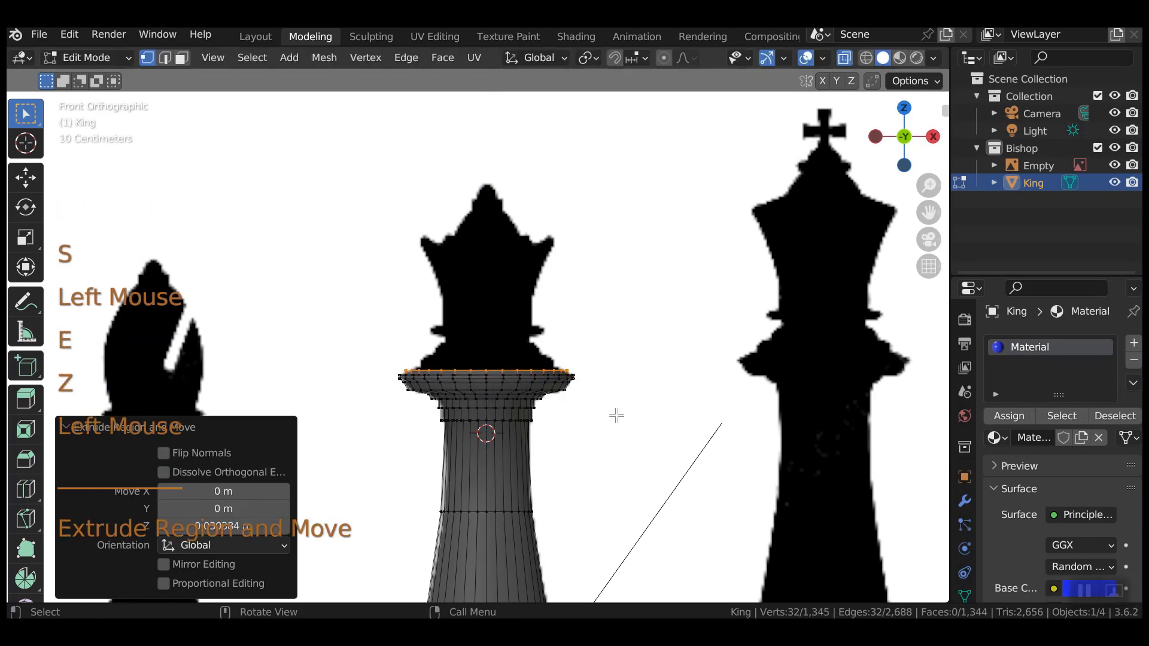
{"action": "key", "text": "e"}
{"action": "key", "text": "z"}
{"action": "left_click", "coordinate": [626, 426]}
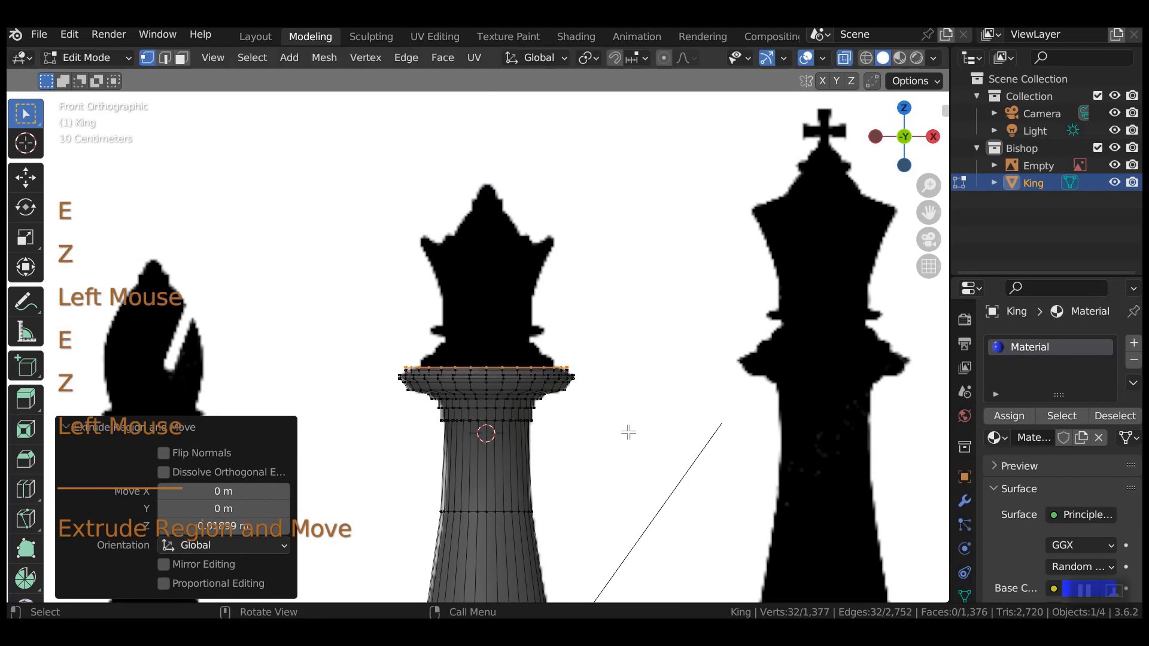
{"action": "key", "text": "s"}
{"action": "left_click", "coordinate": [633, 464]}
Taper the collar with raised rings shrunk to 0.776 and 0.812 scale.
{"action": "key", "text": "e"}
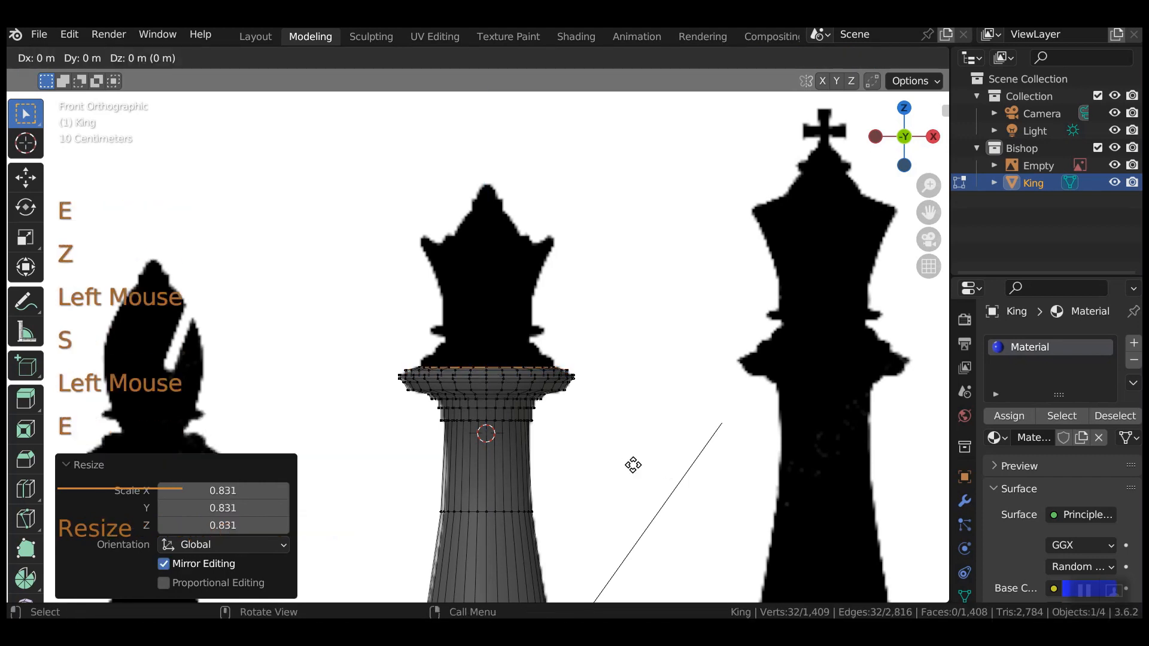
{"action": "key", "text": "z"}
{"action": "left_click", "coordinate": [632, 457]}
{"action": "key", "text": "e"}
{"action": "key", "text": "z"}
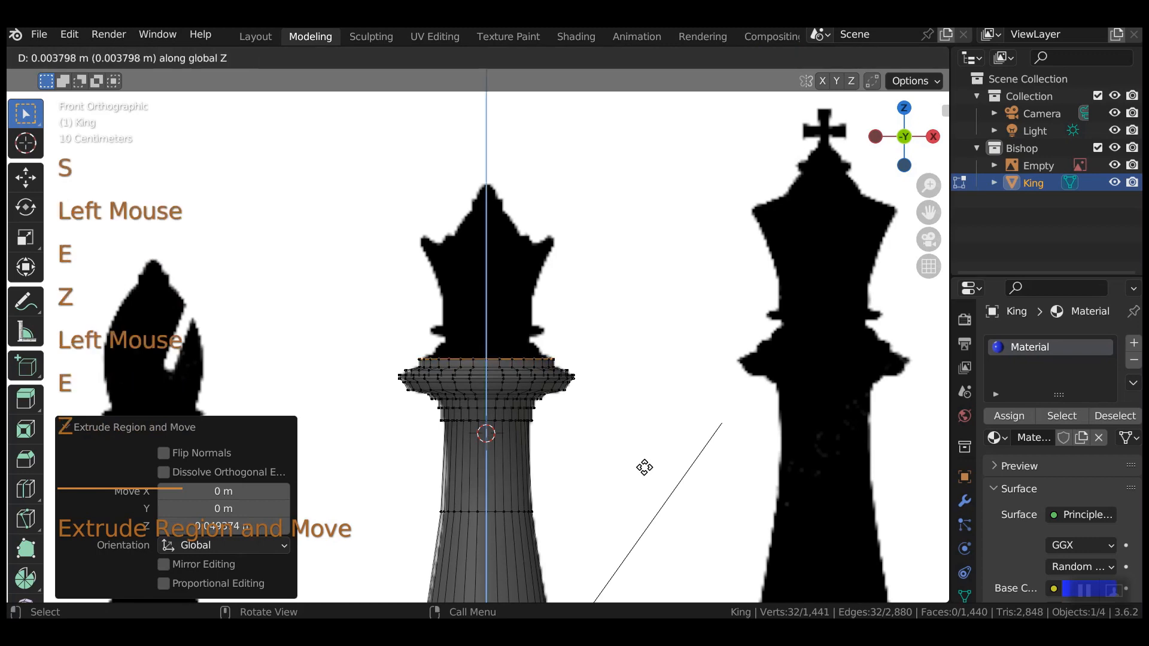
{"action": "left_click", "coordinate": [644, 463]}
{"action": "key", "text": "s"}
{"action": "left_click", "coordinate": [629, 473]}
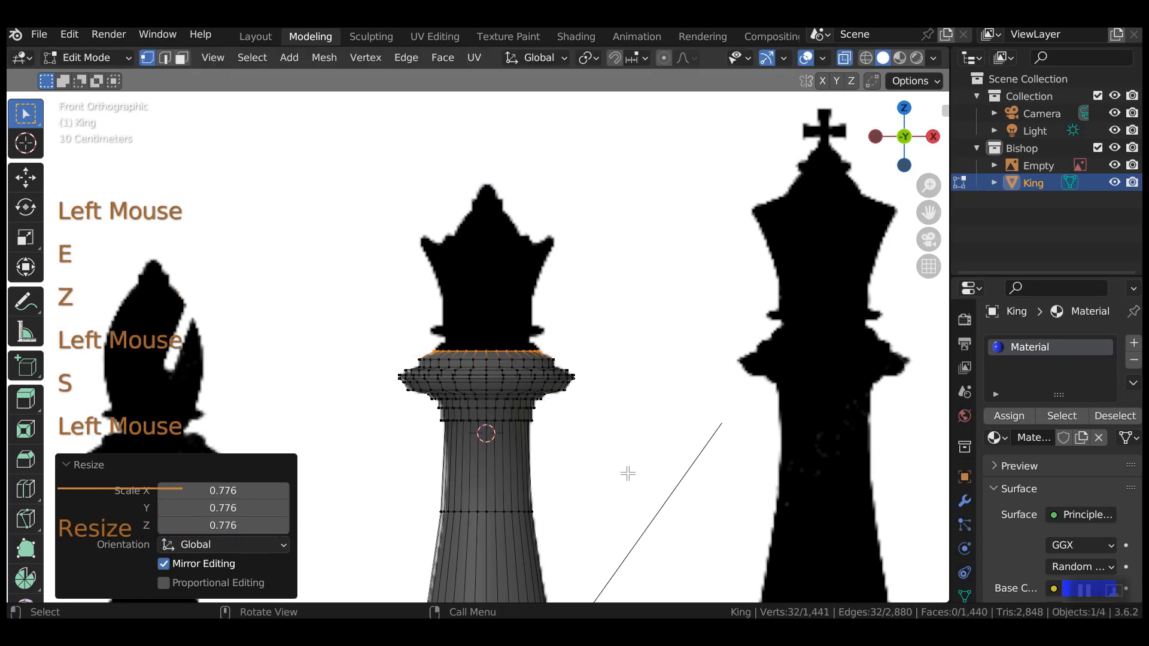
{"action": "key", "text": "e"}
{"action": "key", "text": "z"}
{"action": "left_click", "coordinate": [629, 471]}
{"action": "key", "text": "s"}
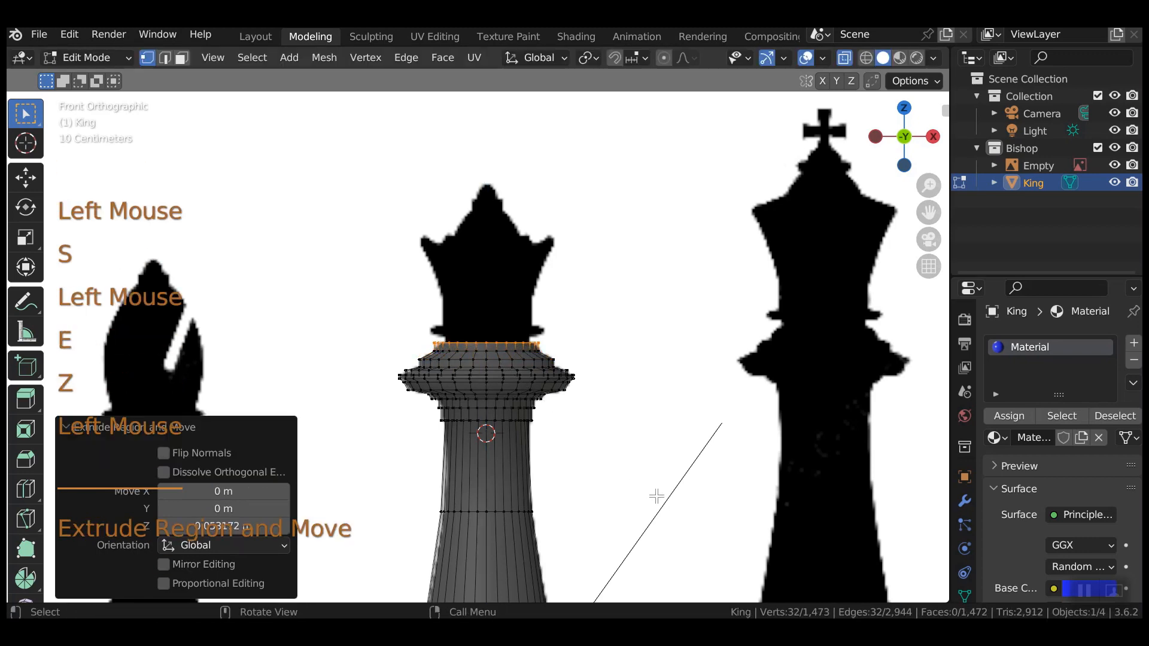
{"action": "left_click", "coordinate": [636, 470]}
Raise rings and widen one into a lip at 1.343 scale.
{"action": "key", "text": "e"}
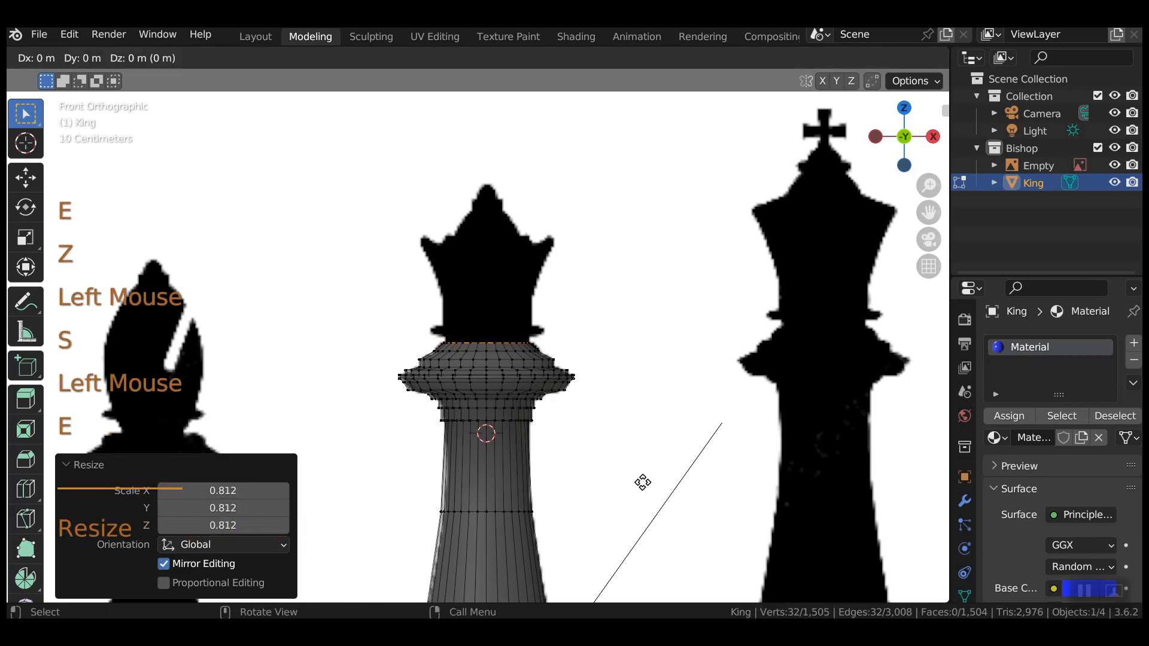
{"action": "key", "text": "z"}
{"action": "left_click", "coordinate": [644, 477]}
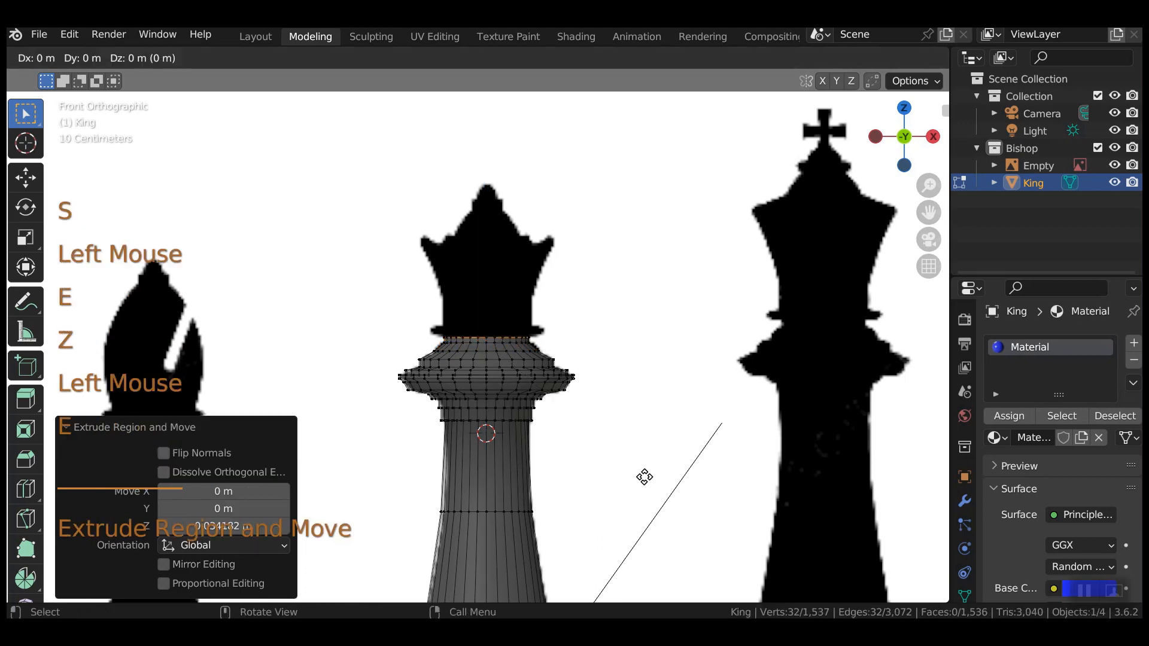
{"action": "key", "text": "e"}
{"action": "key", "text": "z"}
{"action": "left_click", "coordinate": [648, 472]}
{"action": "key", "text": "s"}
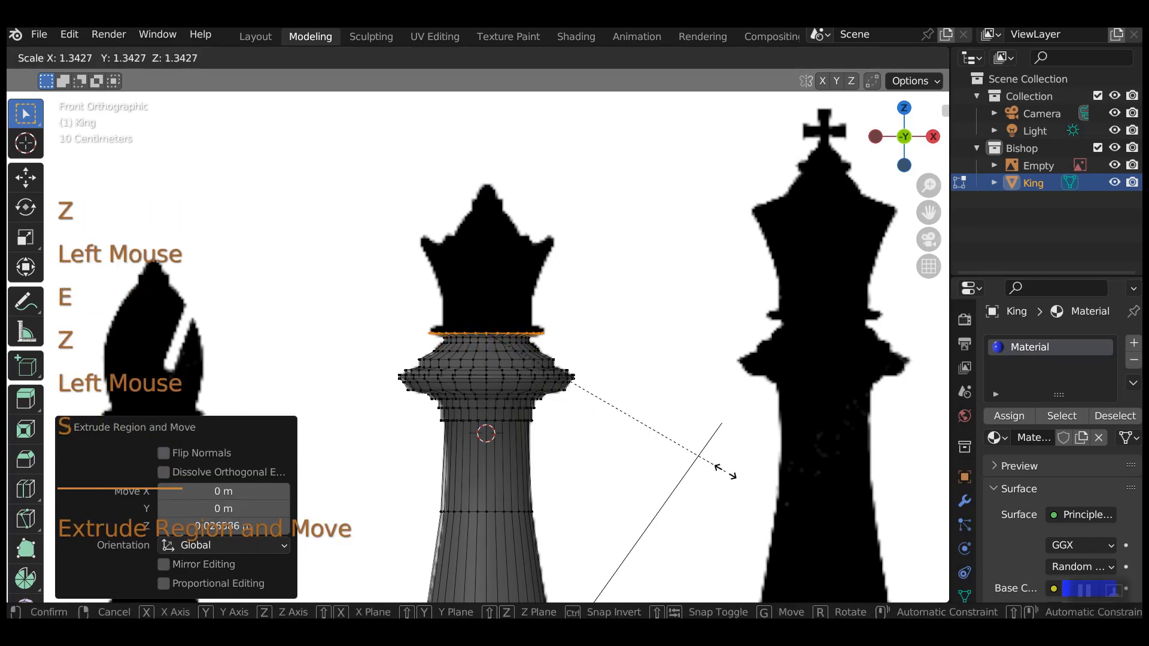
{"action": "left_click", "coordinate": [725, 470]}
{"action": "key", "text": "e"}
{"action": "key", "text": "z"}
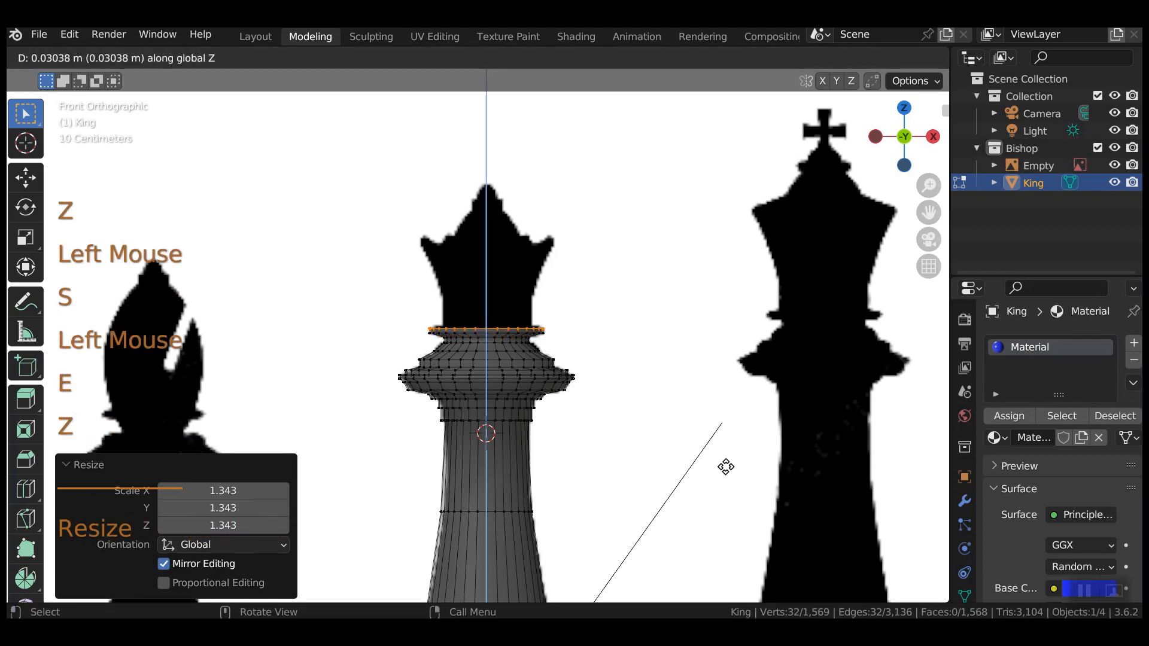
{"action": "left_click", "coordinate": [725, 467]}
Raise another ring, shrink it to 0.809, and extrude one more above.
{"action": "key", "text": "e"}
{"action": "key", "text": "z"}
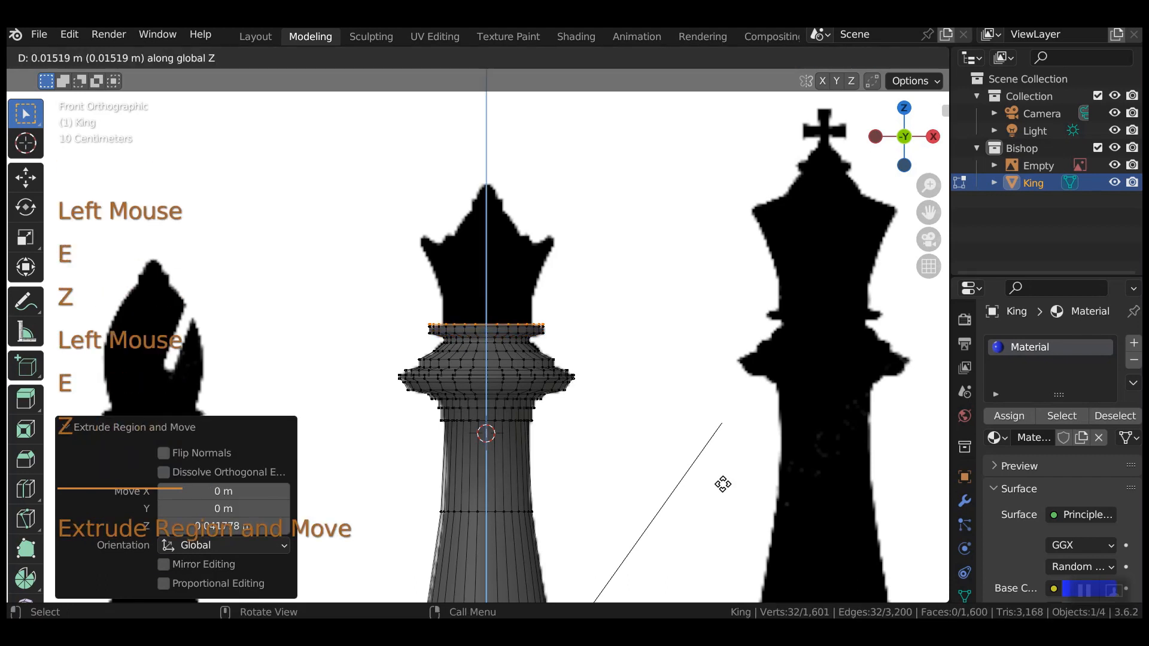
{"action": "left_click", "coordinate": [723, 483]}
{"action": "key", "text": "s"}
{"action": "left_click", "coordinate": [661, 465]}
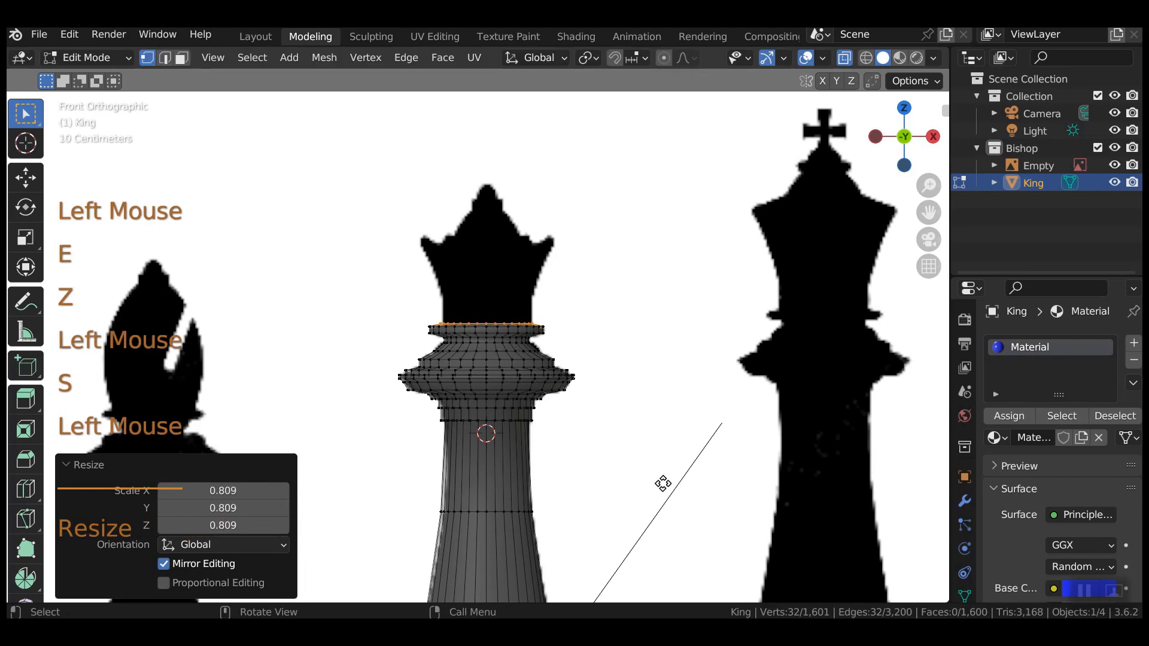
{"action": "key", "text": "e"}
{"action": "key", "text": "z"}
{"action": "left_click", "coordinate": [669, 460]}
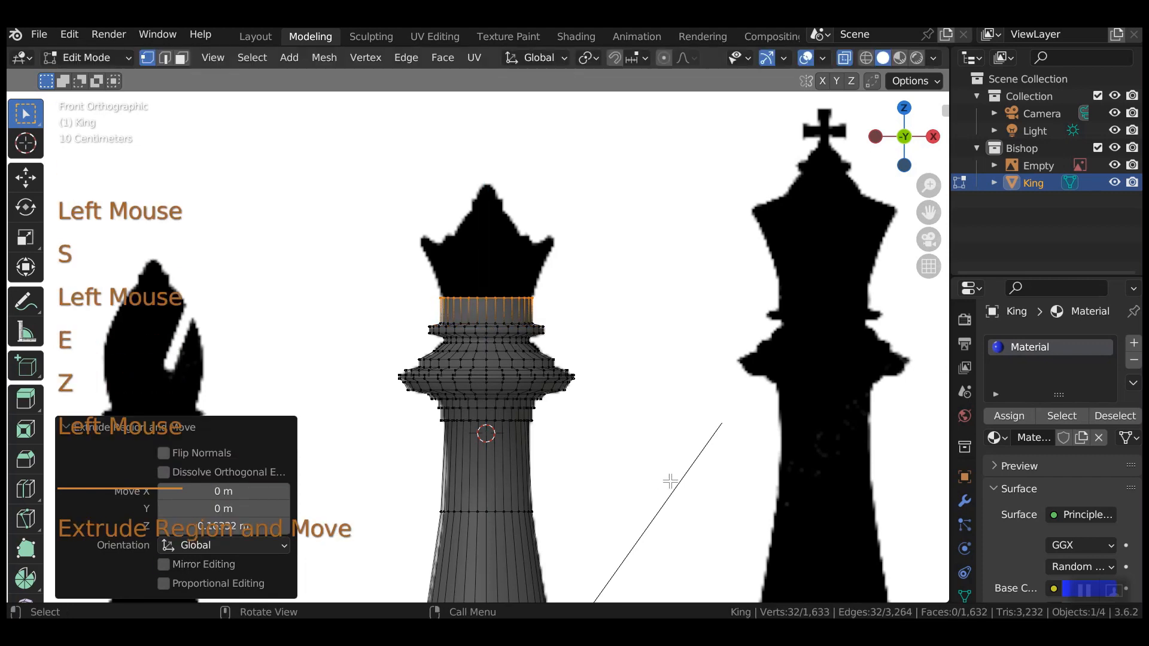
Extrude a tall neck straight up and flare the crown rim to 1.517.
{"action": "key", "text": "e"}
{"action": "key", "text": "z"}
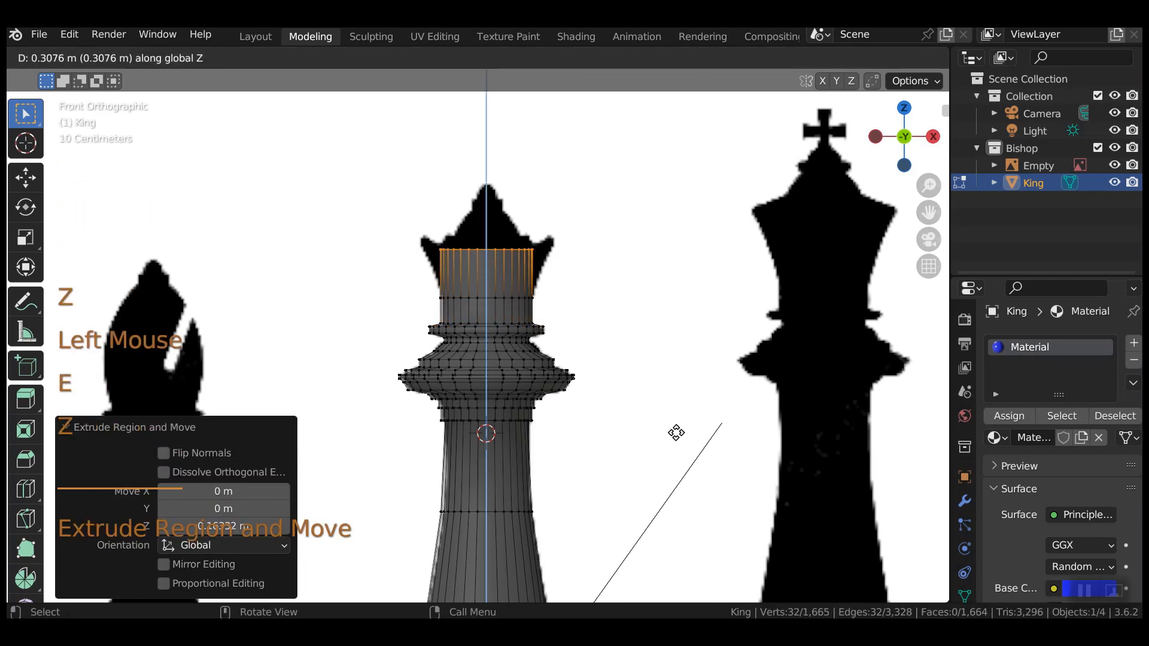
{"action": "left_click", "coordinate": [676, 421]}
{"action": "key", "text": "s"}
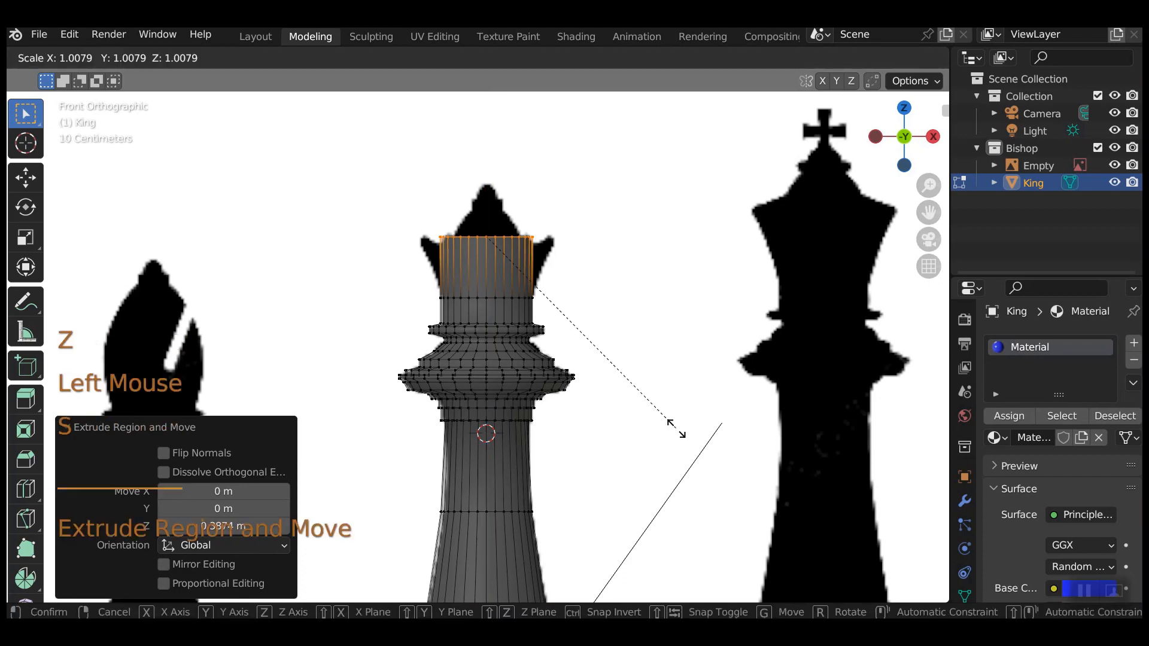
{"action": "left_click", "coordinate": [769, 405]}
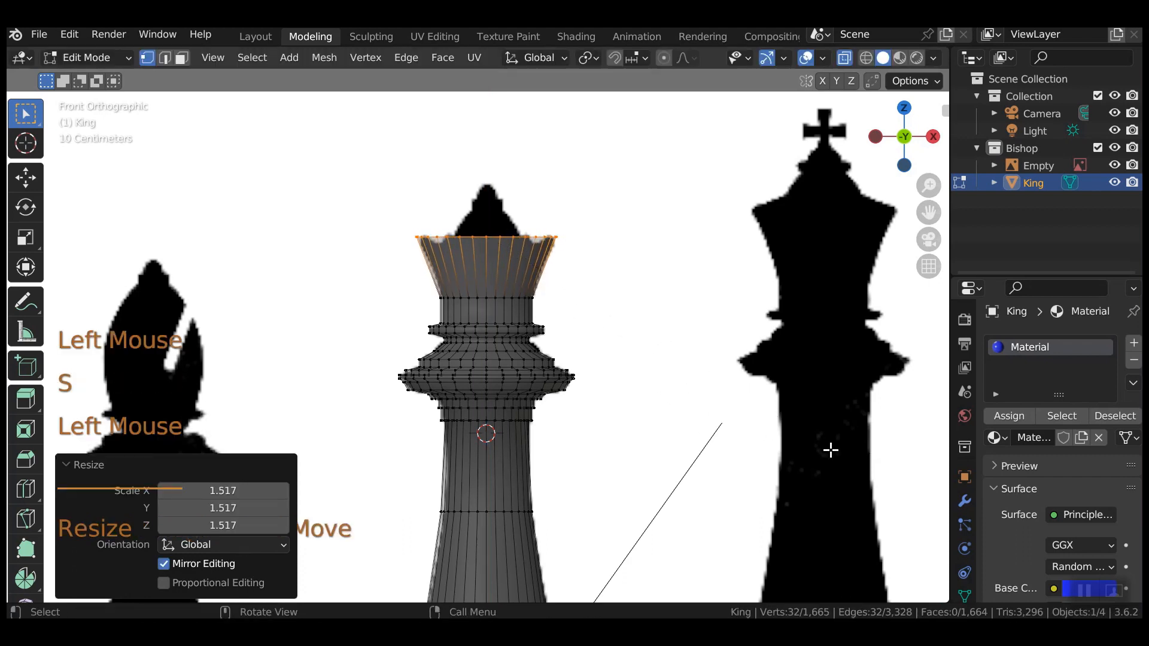
Lower the crown rim slightly, extrude a raised ring, inset it to 0.517, then widen it to 1.580.
{"action": "key", "text": "g"}
{"action": "key", "text": "z"}
{"action": "left_click", "coordinate": [688, 442]}
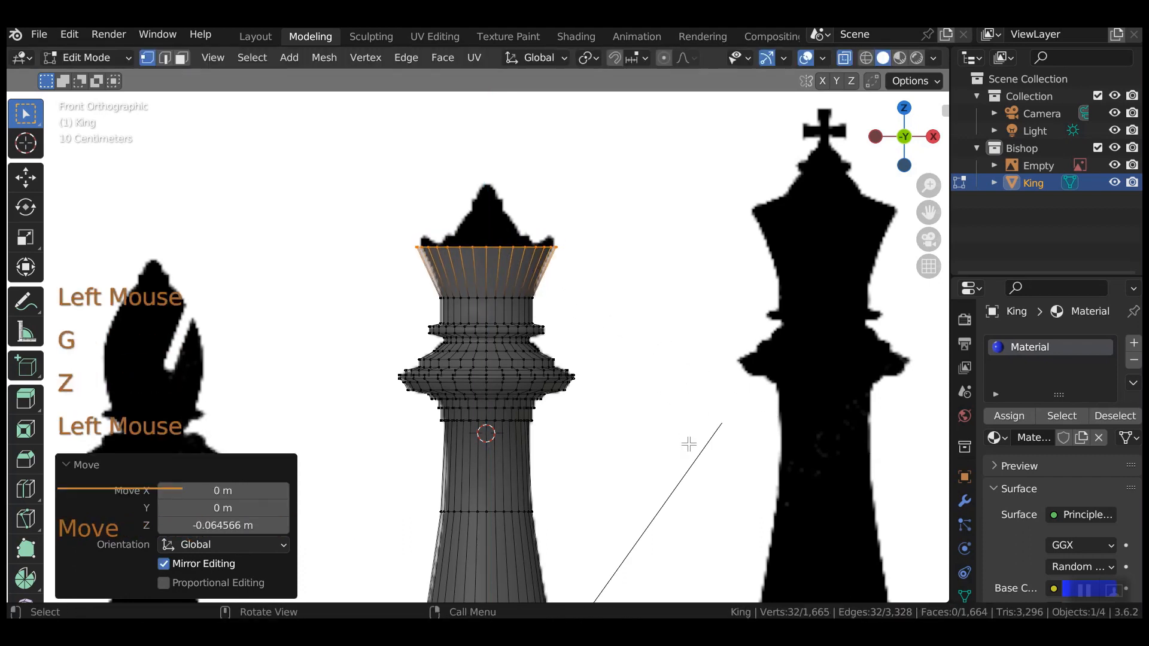
{"action": "key", "text": "e"}
{"action": "key", "text": "z"}
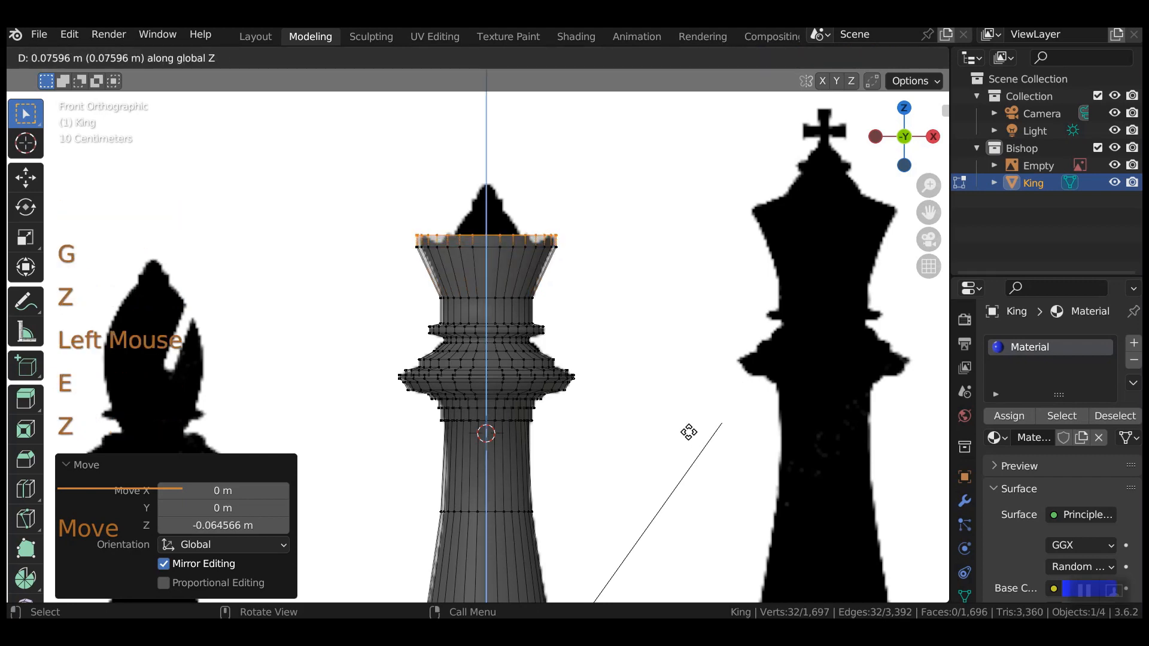
{"action": "left_click", "coordinate": [688, 442]}
{"action": "key", "text": "e"}
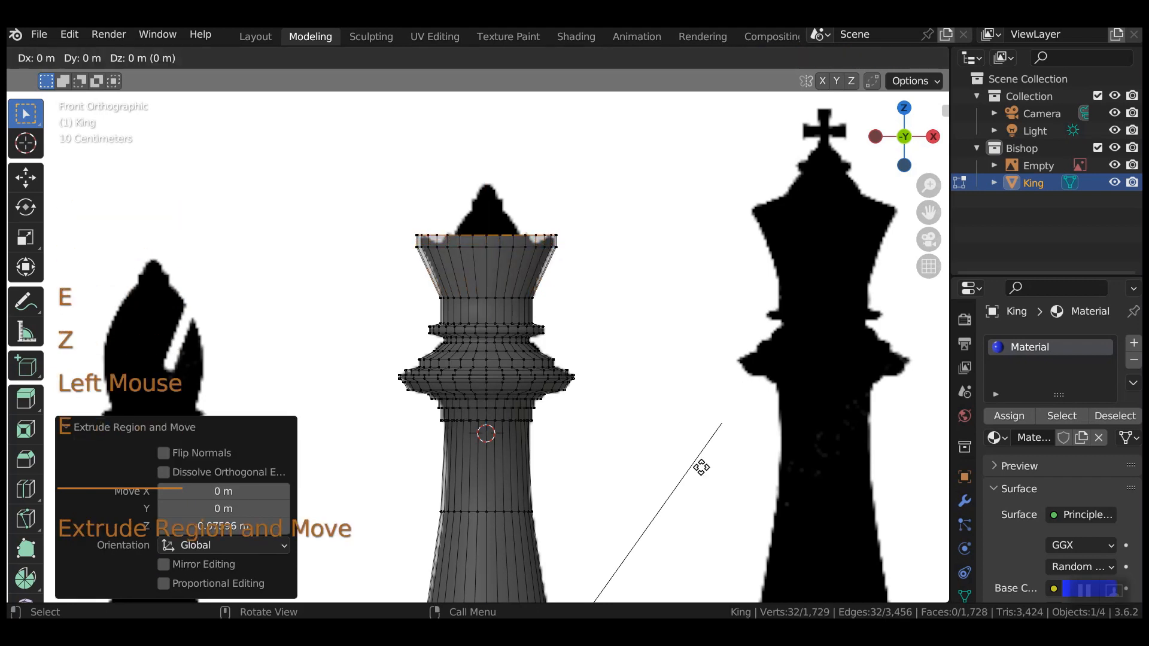
{"action": "key", "text": "s"}
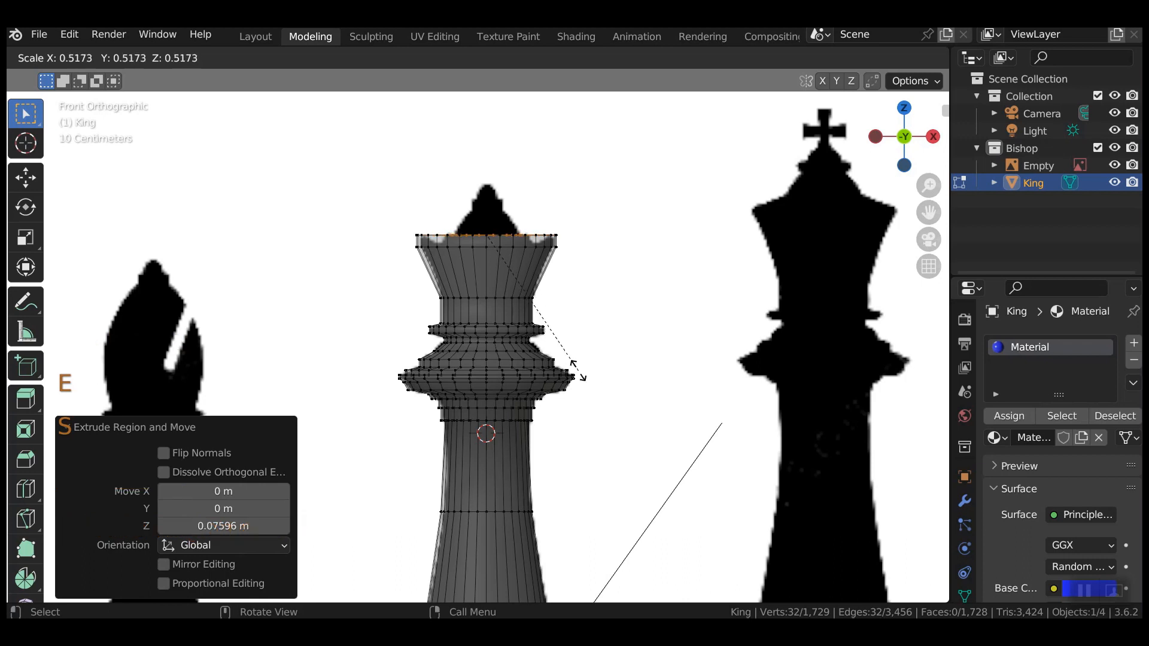
{"action": "left_click", "coordinate": [573, 373]}
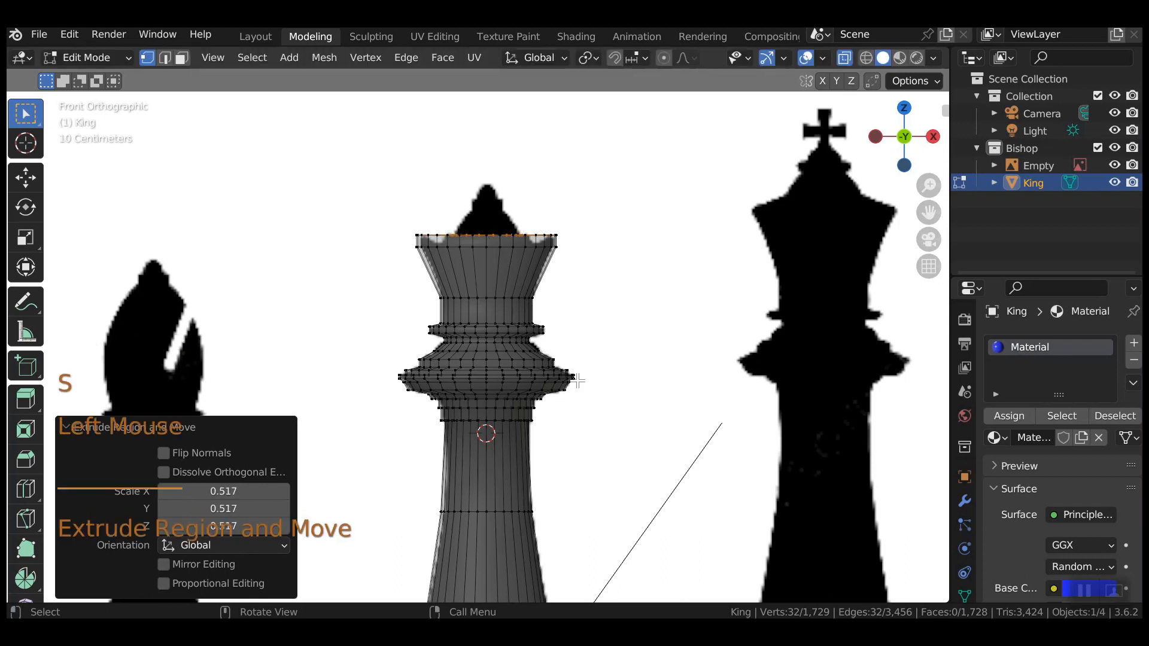
{"action": "key", "text": "s"}
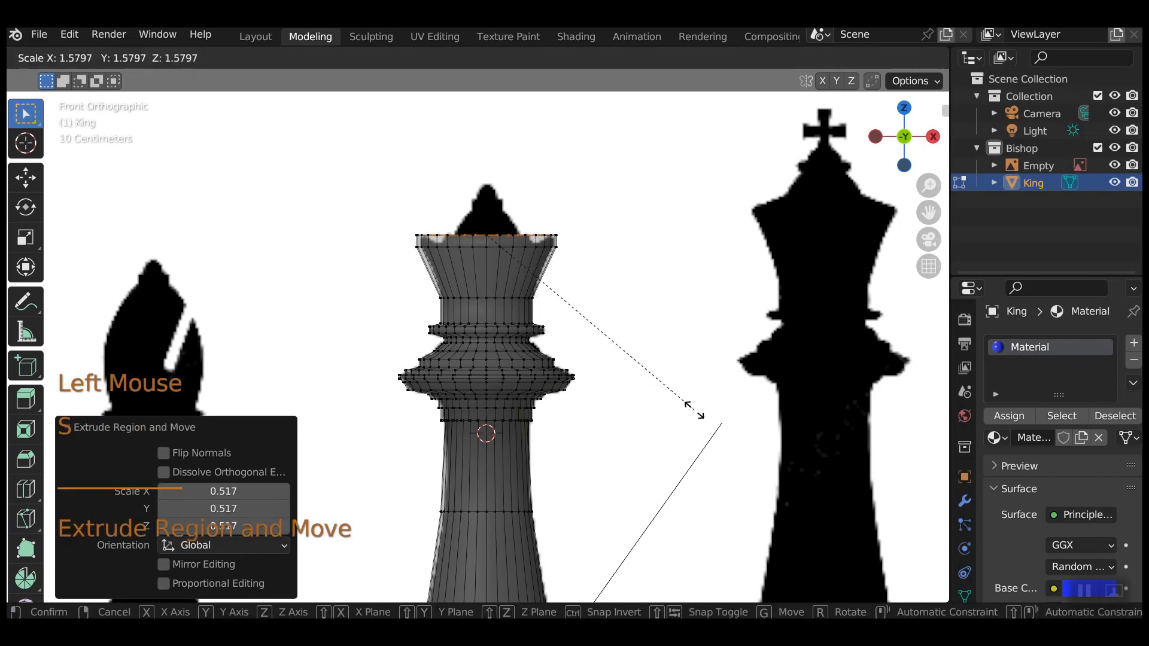
{"action": "left_click", "coordinate": [694, 409]}
Extrude a ring down into the crown, shrink one to 0.754, then raise another scaled to 0.756.
{"action": "key", "text": "e"}
{"action": "key", "text": "z"}
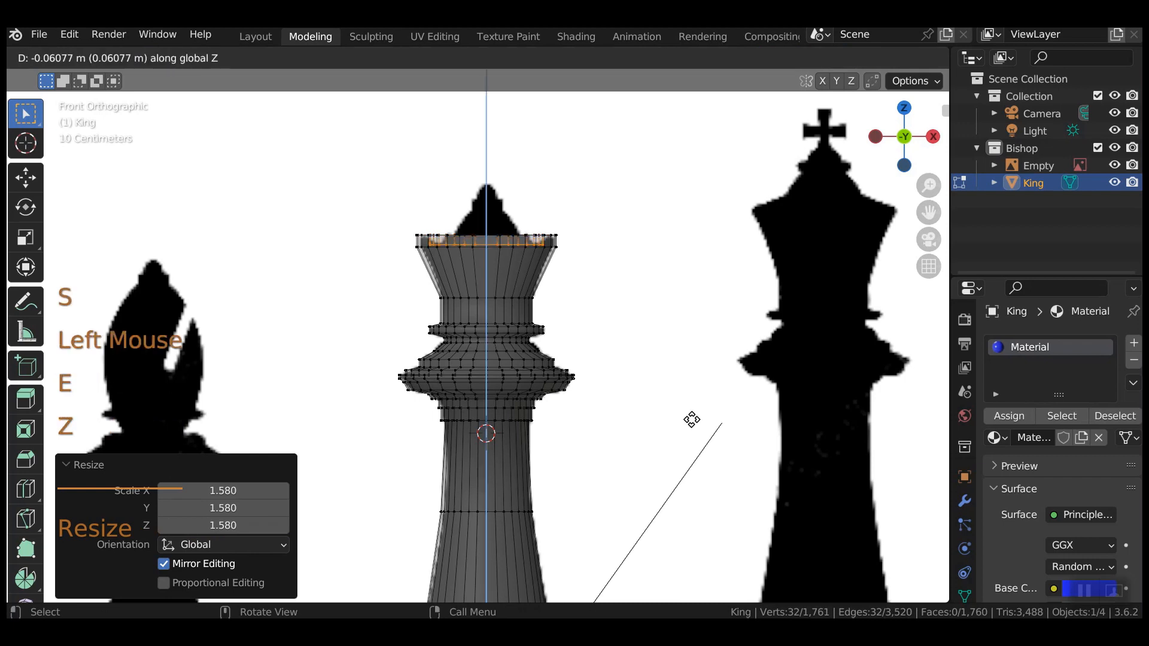
{"action": "left_click", "coordinate": [692, 417]}
{"action": "key", "text": "e"}
{"action": "key", "text": "s"}
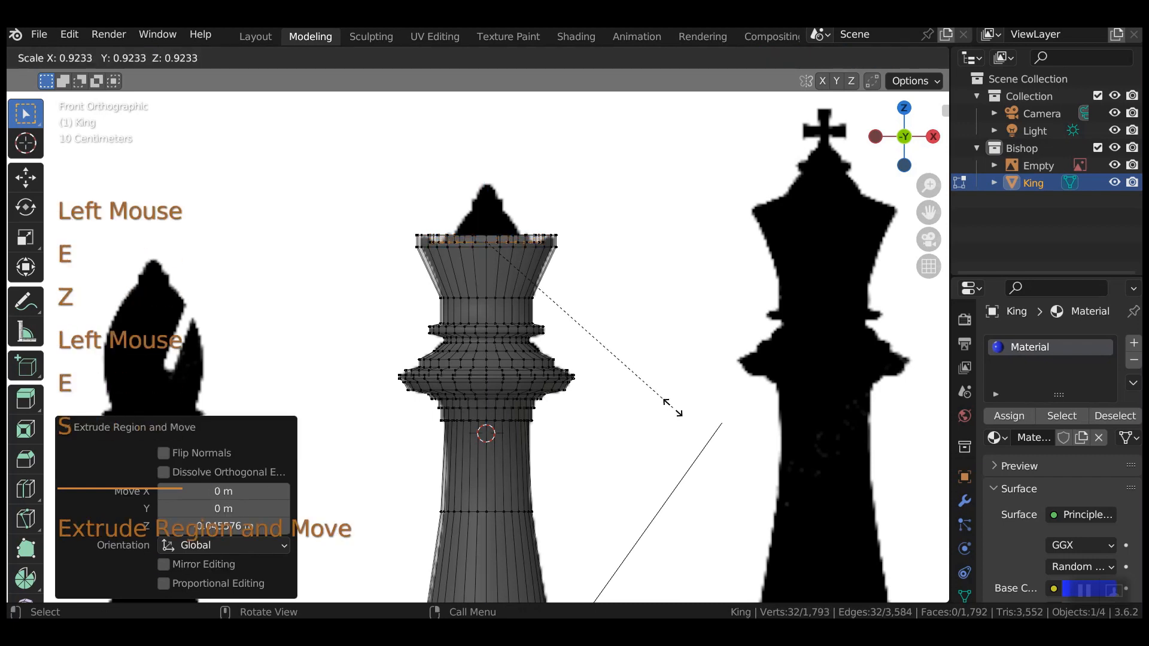
{"action": "left_click", "coordinate": [638, 377]}
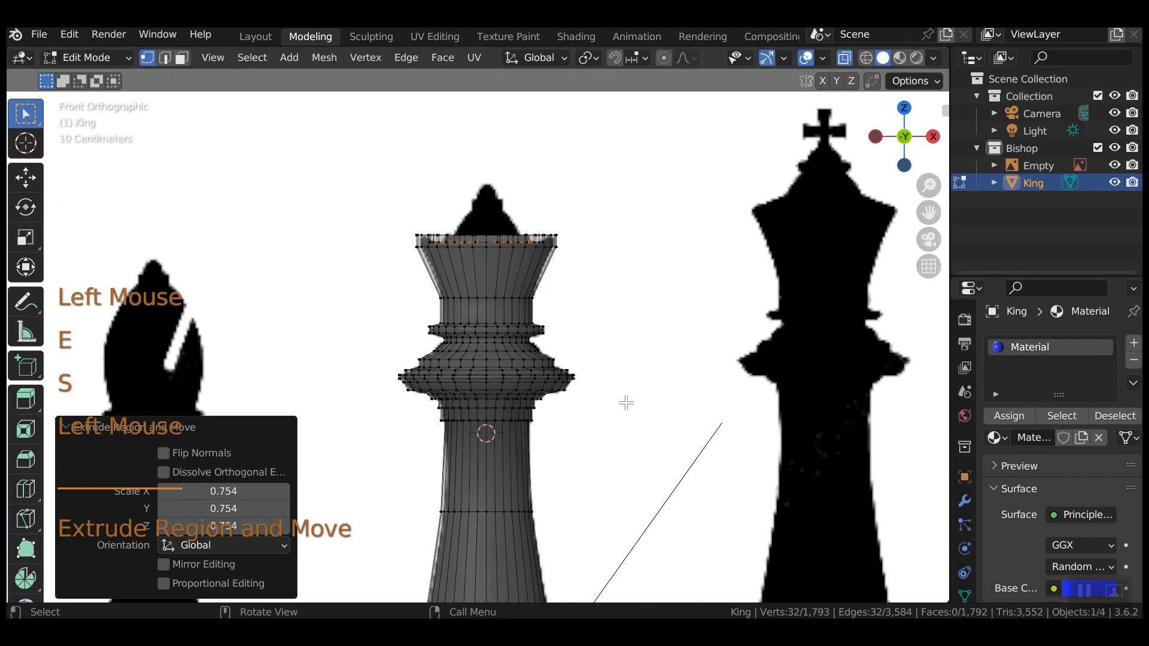
{"action": "key", "text": "e"}
{"action": "key", "text": "z"}
{"action": "left_click", "coordinate": [621, 407]}
{"action": "key", "text": "s"}
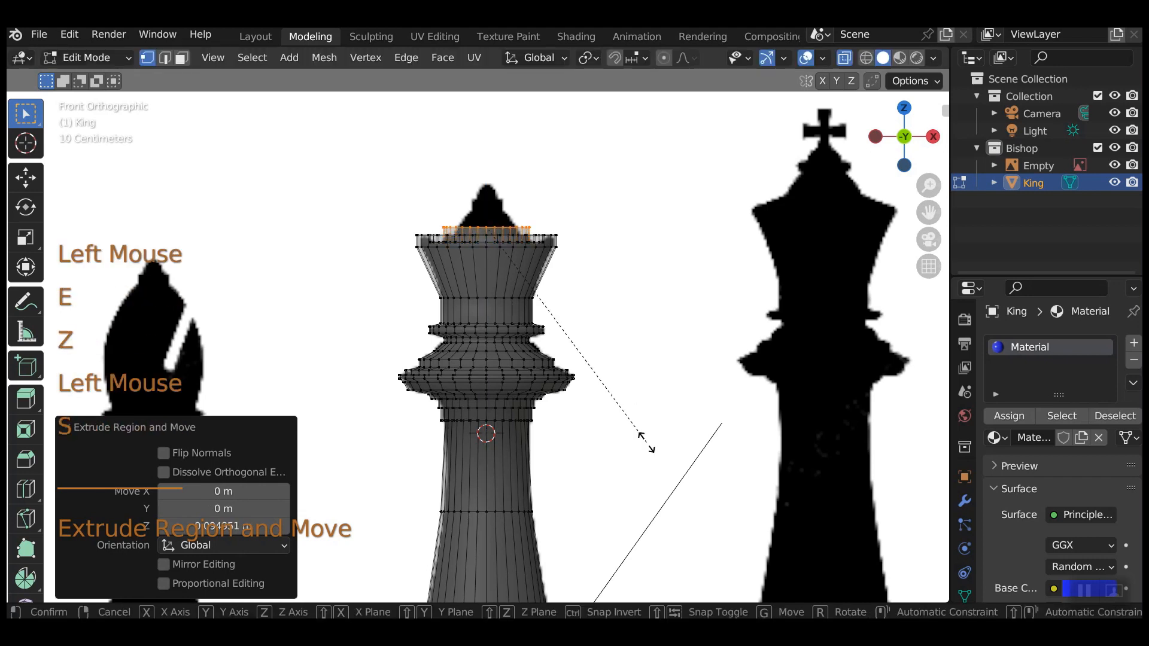
{"action": "left_click", "coordinate": [611, 392]}
Extrude two more raised rings, narrowing them to 0.685 and 0.660.
{"action": "key", "text": "e"}
{"action": "key", "text": "z"}
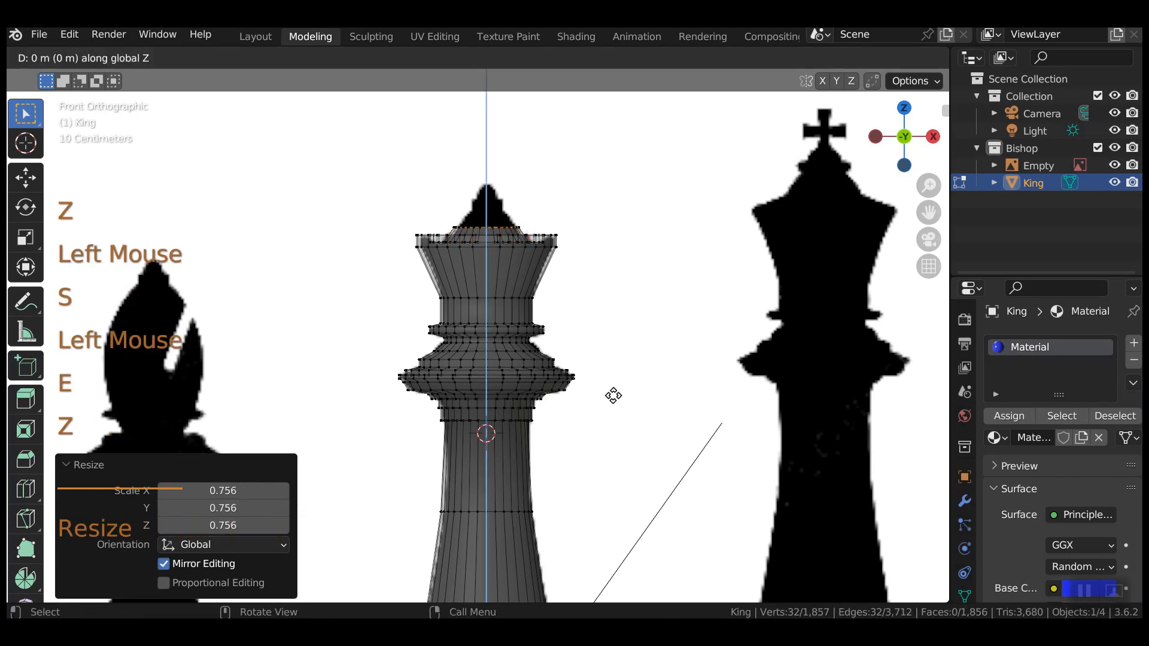
{"action": "left_click", "coordinate": [612, 383]}
{"action": "key", "text": "s"}
{"action": "left_click", "coordinate": [608, 383]}
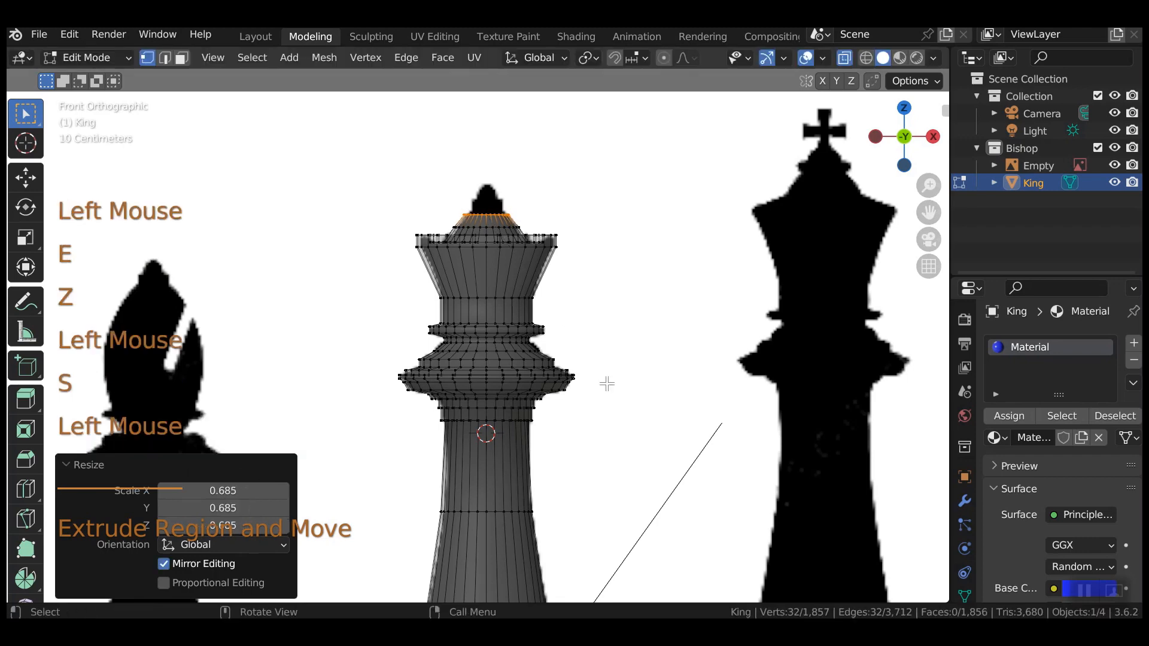
{"action": "key", "text": "e"}
{"action": "key", "text": "z"}
{"action": "left_click", "coordinate": [676, 472]}
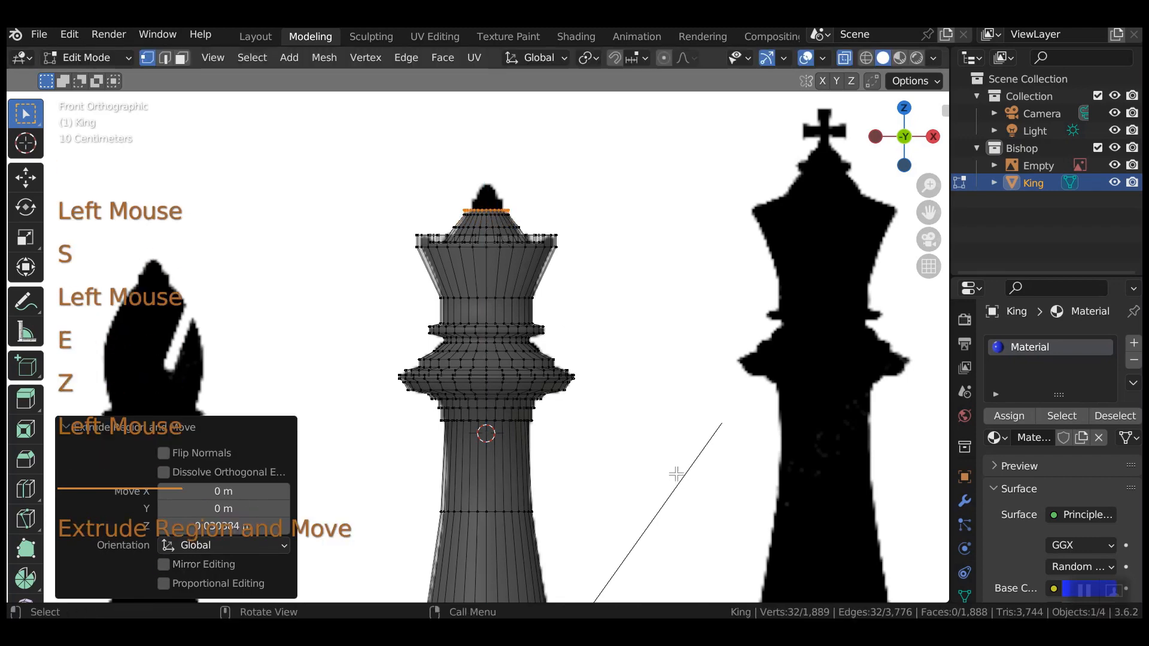
{"action": "key", "text": "s"}
{"action": "left_click", "coordinate": [692, 493]}
Add a final raised ring and a 0.776 ring, then snap the 3D cursor to the tip.
{"action": "key", "text": "e"}
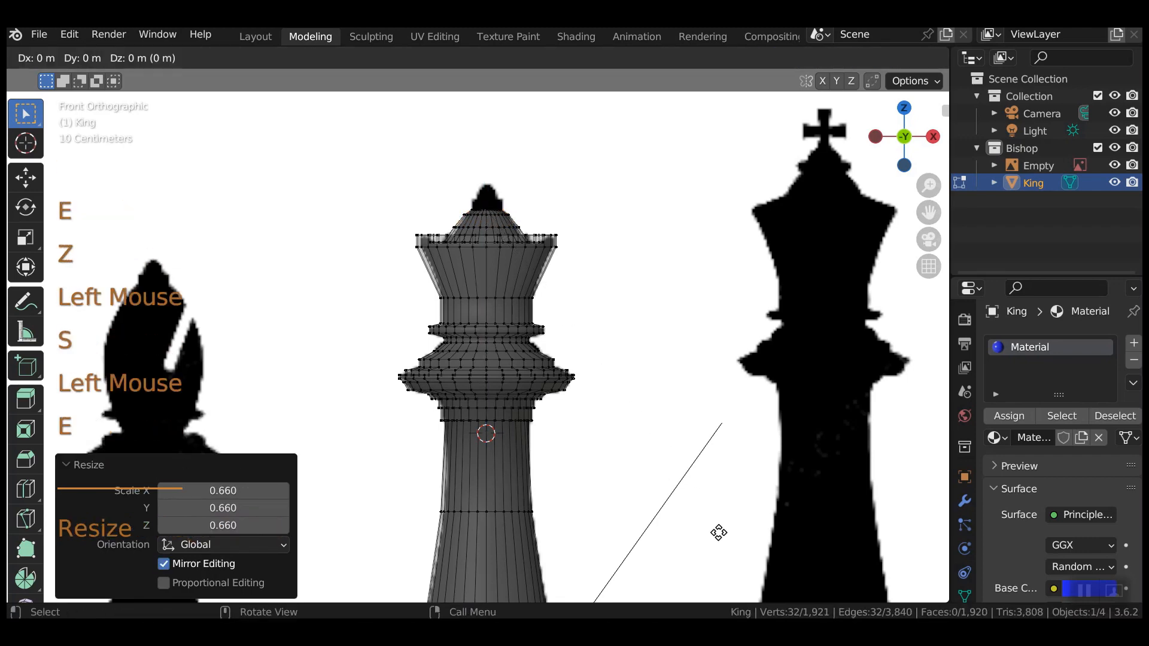
{"action": "key", "text": "z"}
{"action": "left_click", "coordinate": [722, 526]}
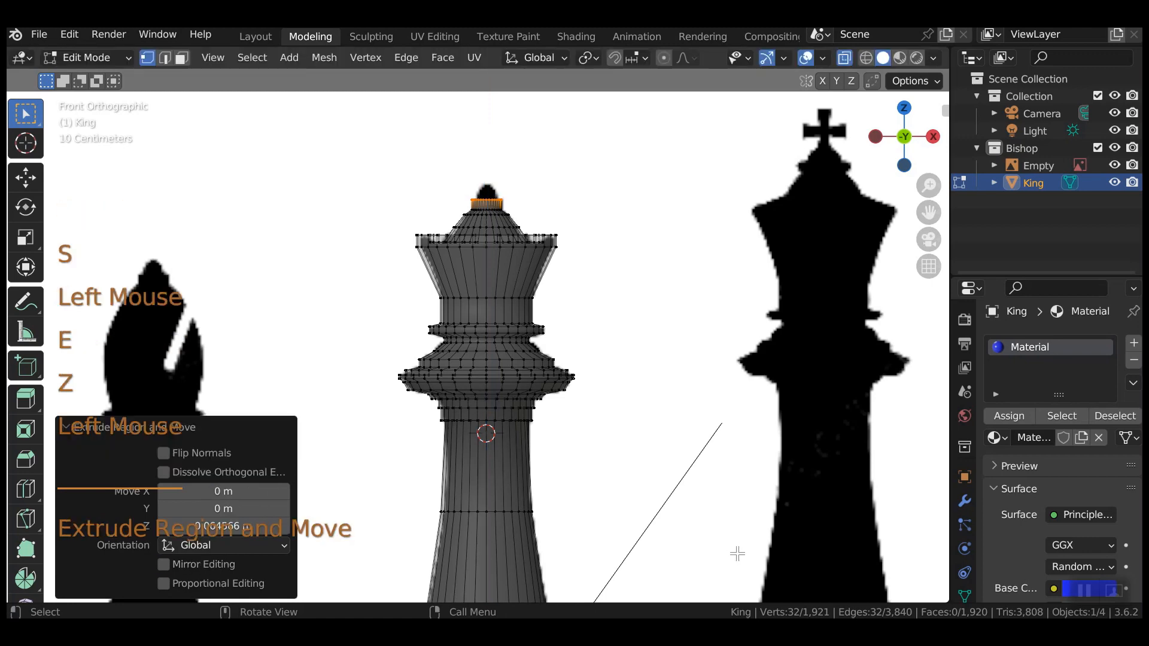
{"action": "key", "text": "e"}
{"action": "key", "text": "s"}
{"action": "left_click", "coordinate": [677, 476]}
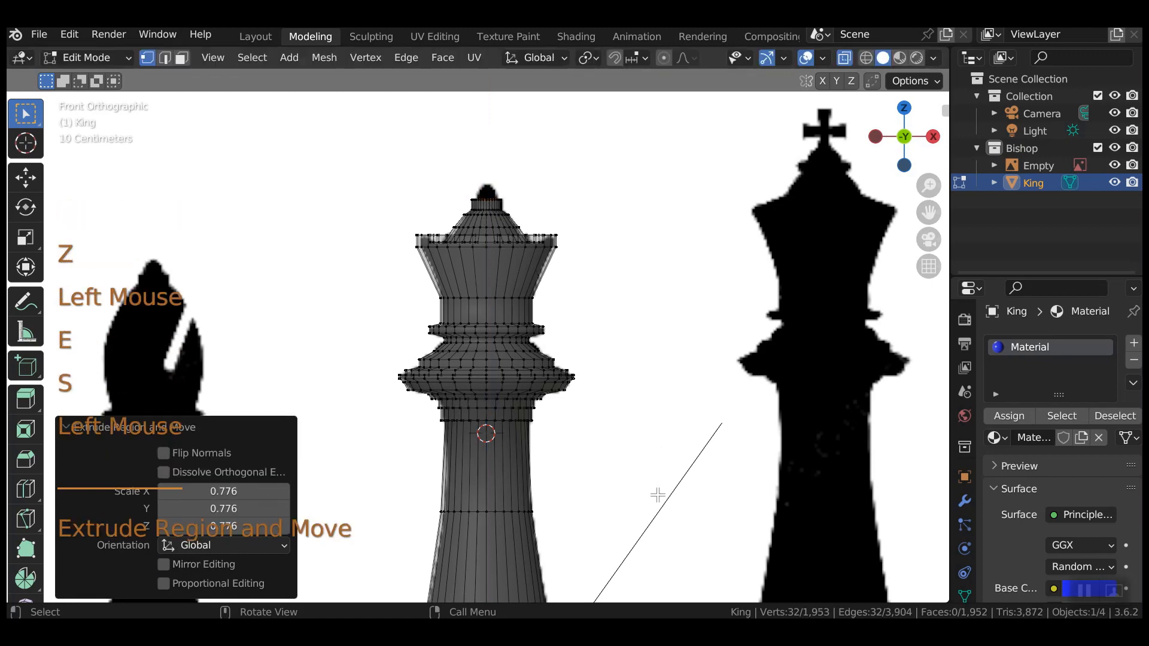
{"action": "key", "text": "shift+s"}
{"action": "left_click", "coordinate": [671, 564]}
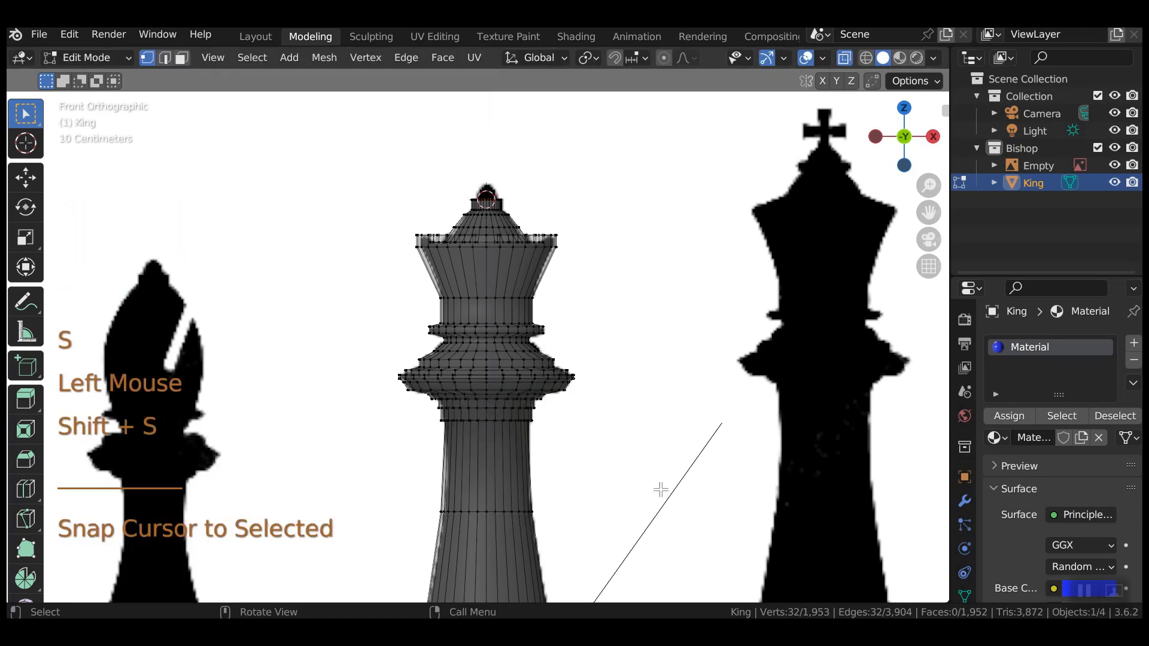
Add a trial ico sphere at the crown's tip.
{"action": "scroll", "coordinate": [661, 490], "scroll_direction": "down", "scroll_amount": 3}
{"action": "left_click", "coordinate": [289, 57]}
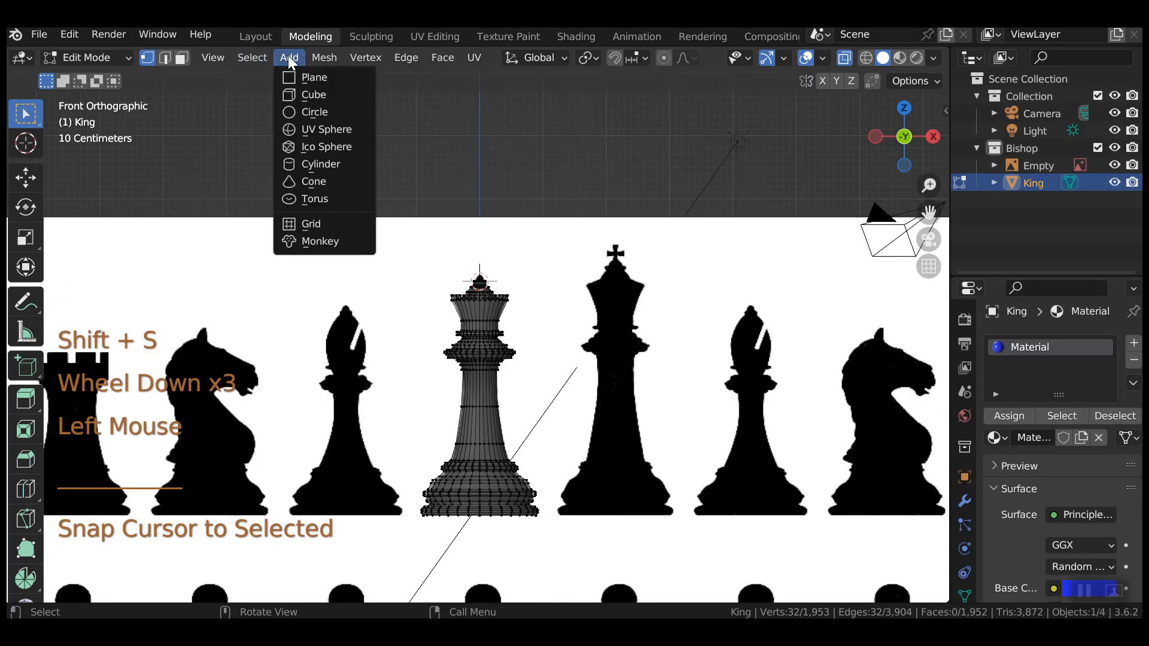
{"action": "left_click", "coordinate": [310, 144]}
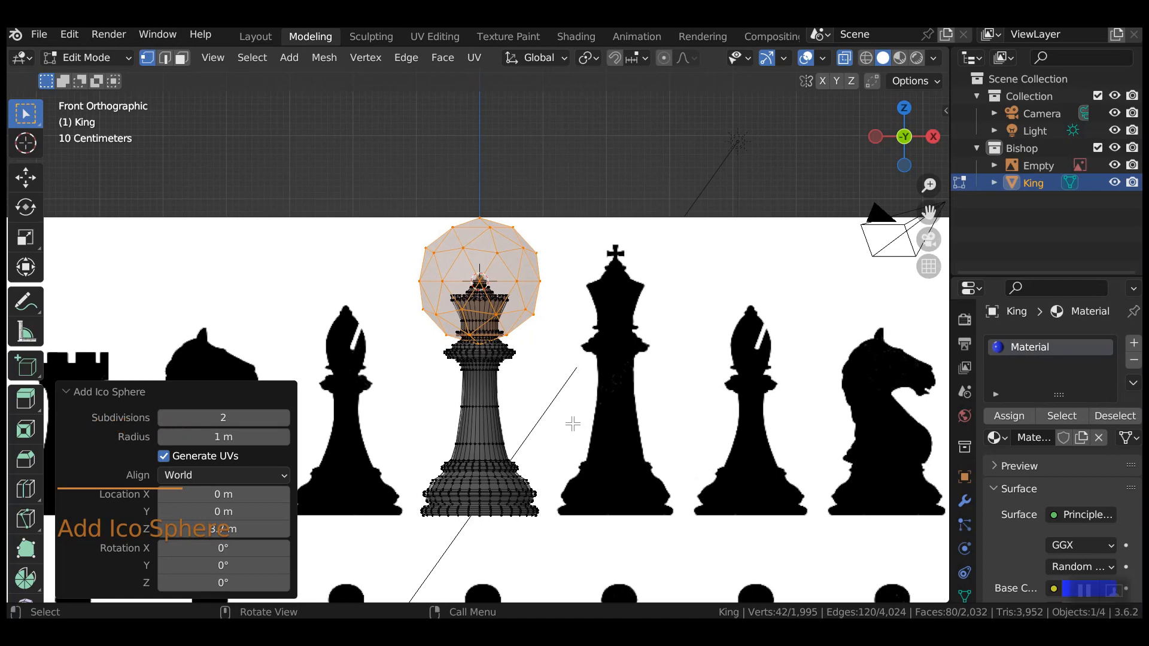
Save Queendemo 1006.blend, undo away the trial sphere, and return to Object Mode.
{"action": "scroll", "coordinate": [554, 424], "scroll_direction": "up", "scroll_amount": 3}
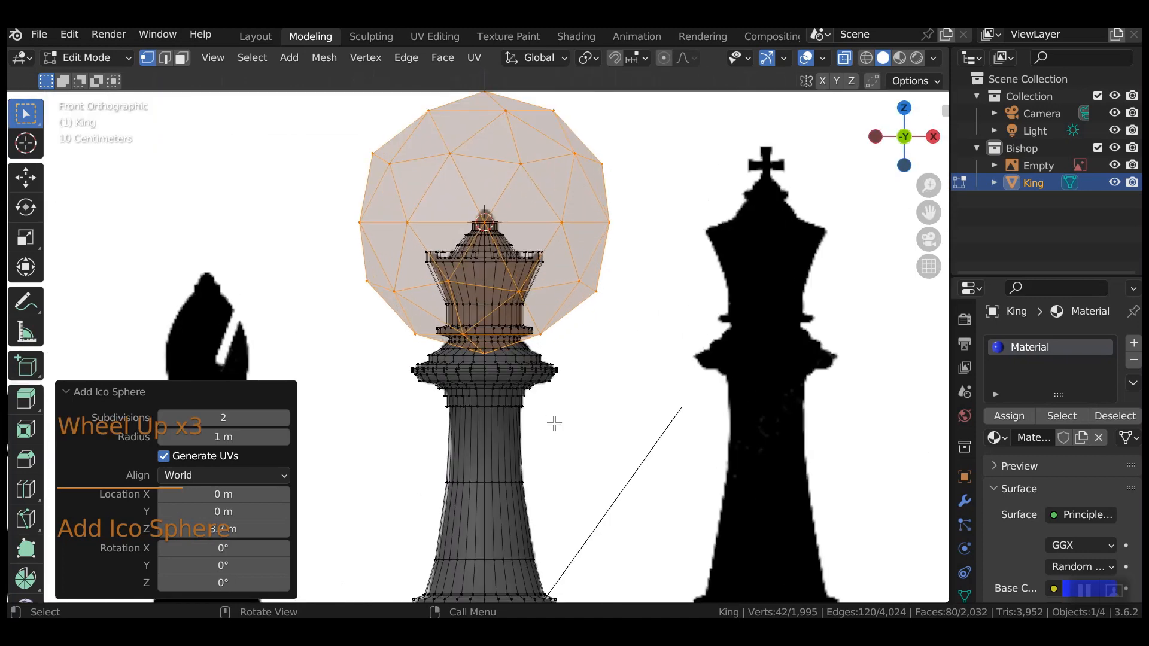
{"action": "key", "text": "ctrl+s"}
{"action": "left_click", "coordinate": [598, 428]}
{"action": "key", "text": "ctrl+z"}
{"action": "key", "text": "ctrl+z"}
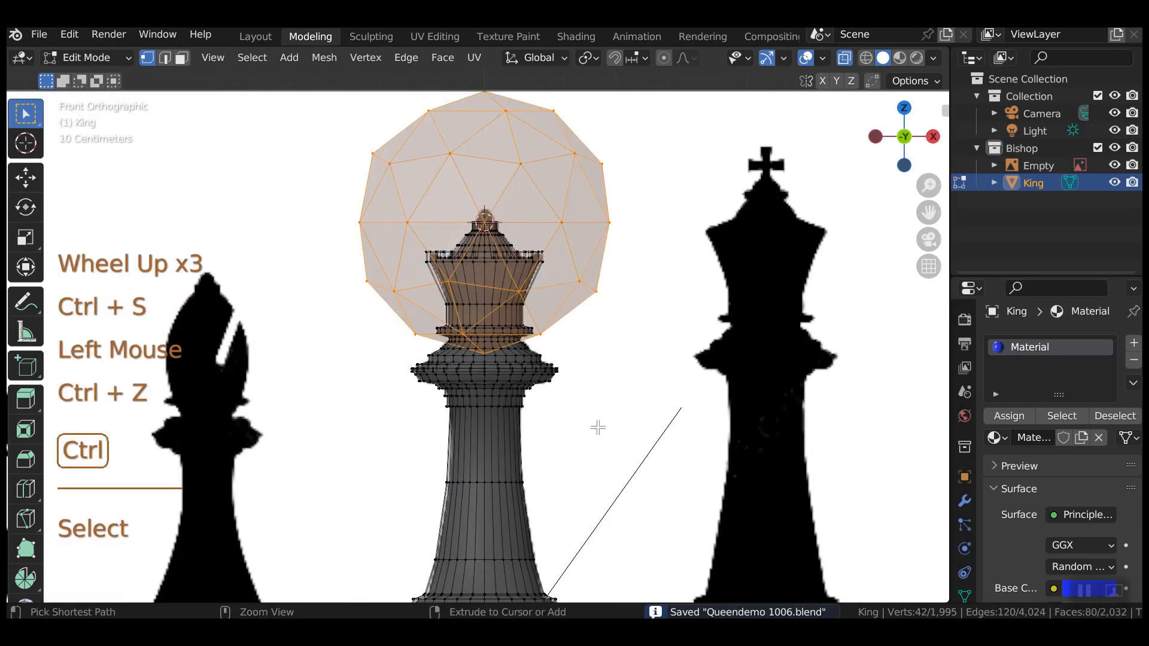
{"action": "key", "text": "Tab"}
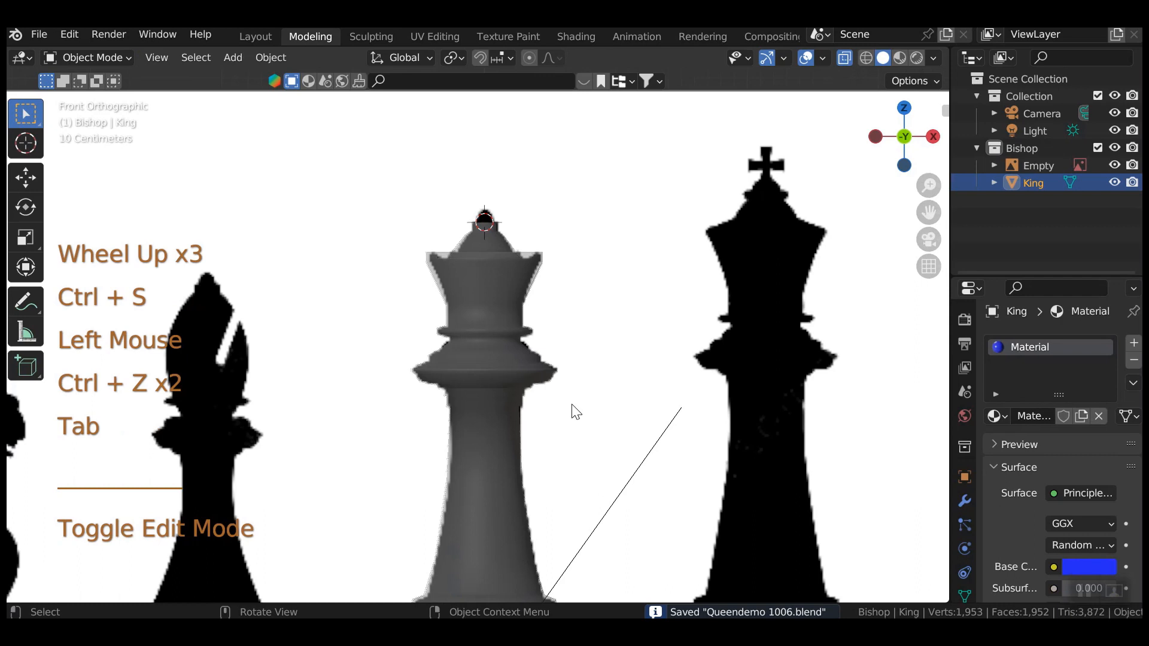
Add an Ico Sphere at the crown's tip, staying in Object Mode.
{"action": "left_click", "coordinate": [232, 57]}
{"action": "mouse_move", "coordinate": [264, 76]}
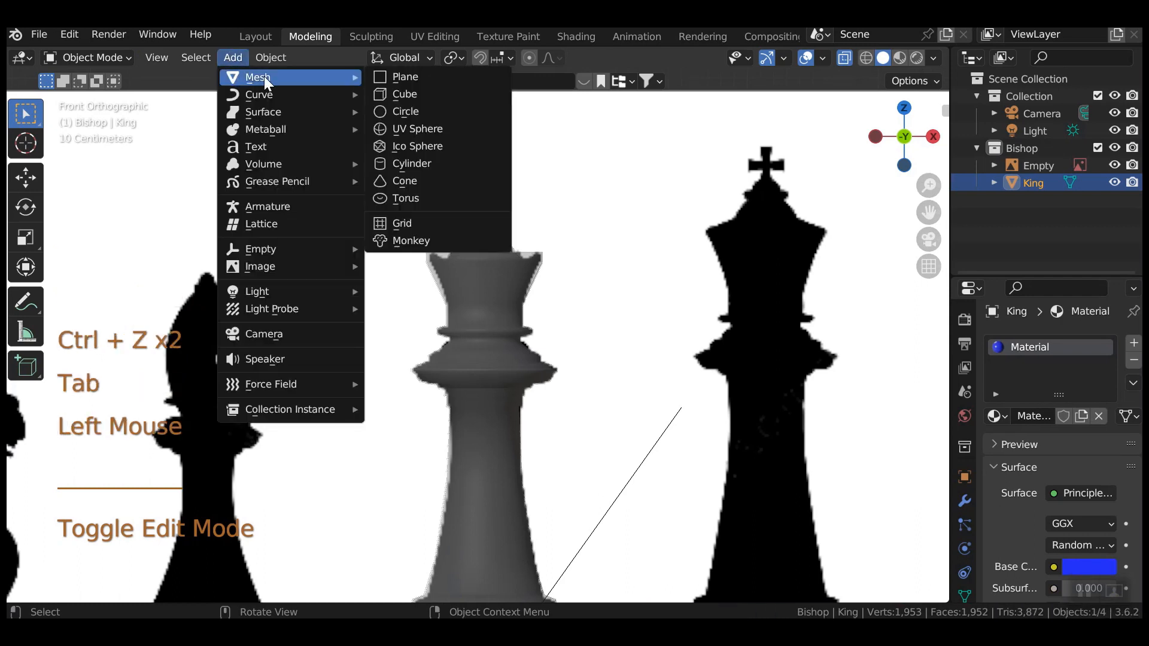
{"action": "left_click", "coordinate": [413, 150]}
{"action": "key", "text": "Tab"}
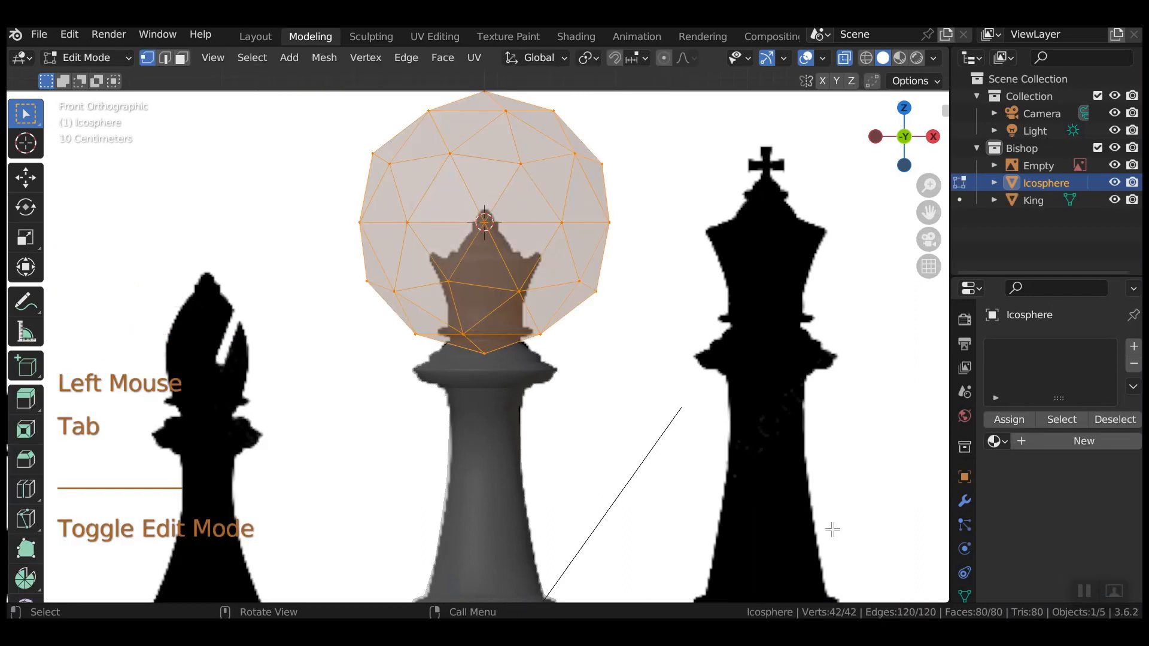
{"action": "key", "text": "Tab"}
Give the sphere a Subdivision Surface modifier at level 2 and apply it.
{"action": "left_click", "coordinate": [965, 501]}
{"action": "left_click", "coordinate": [1053, 347]}
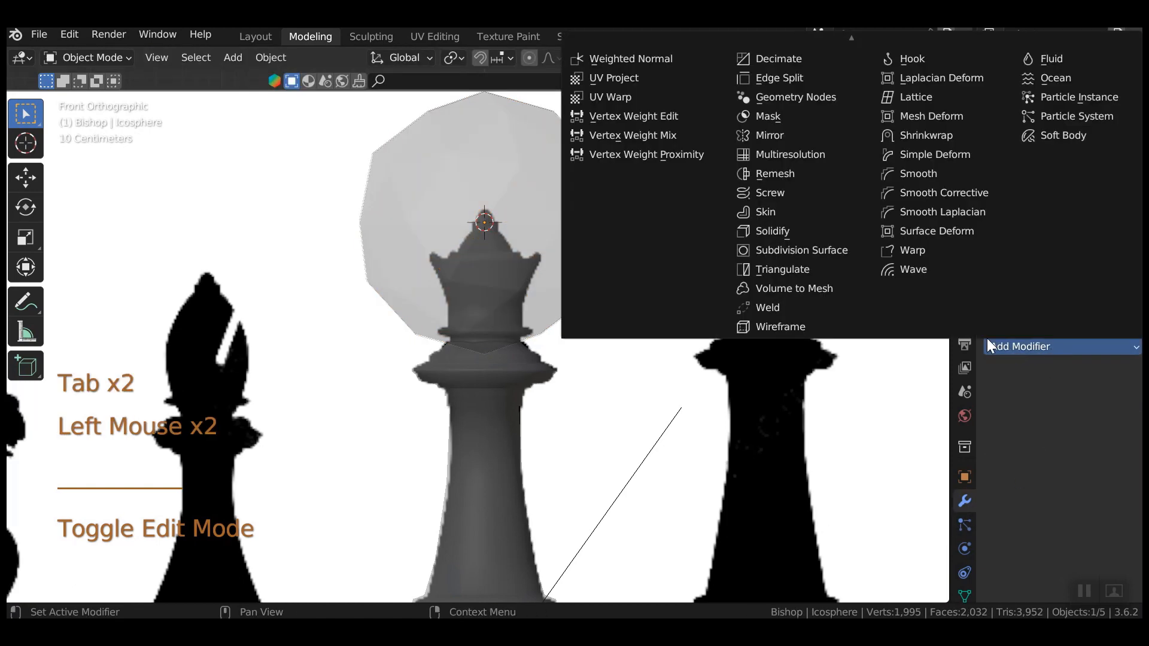
{"action": "scroll", "coordinate": [772, 275], "scroll_direction": "down", "scroll_amount": 1}
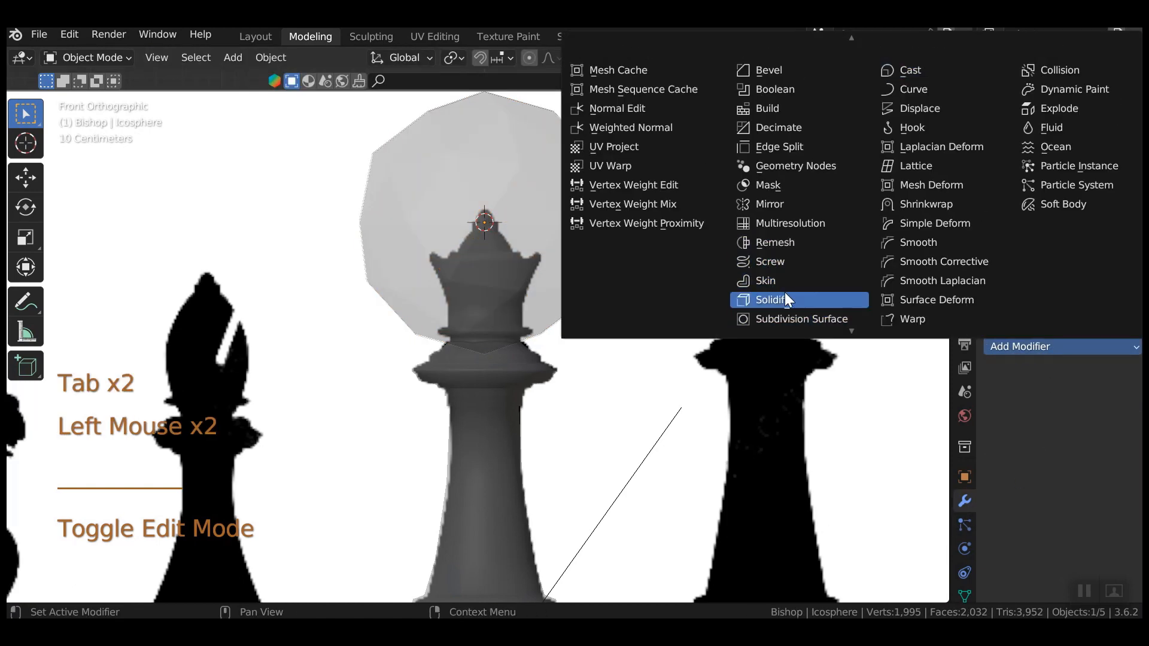
{"action": "left_click", "coordinate": [784, 316]}
{"action": "left_click", "coordinate": [1106, 424]}
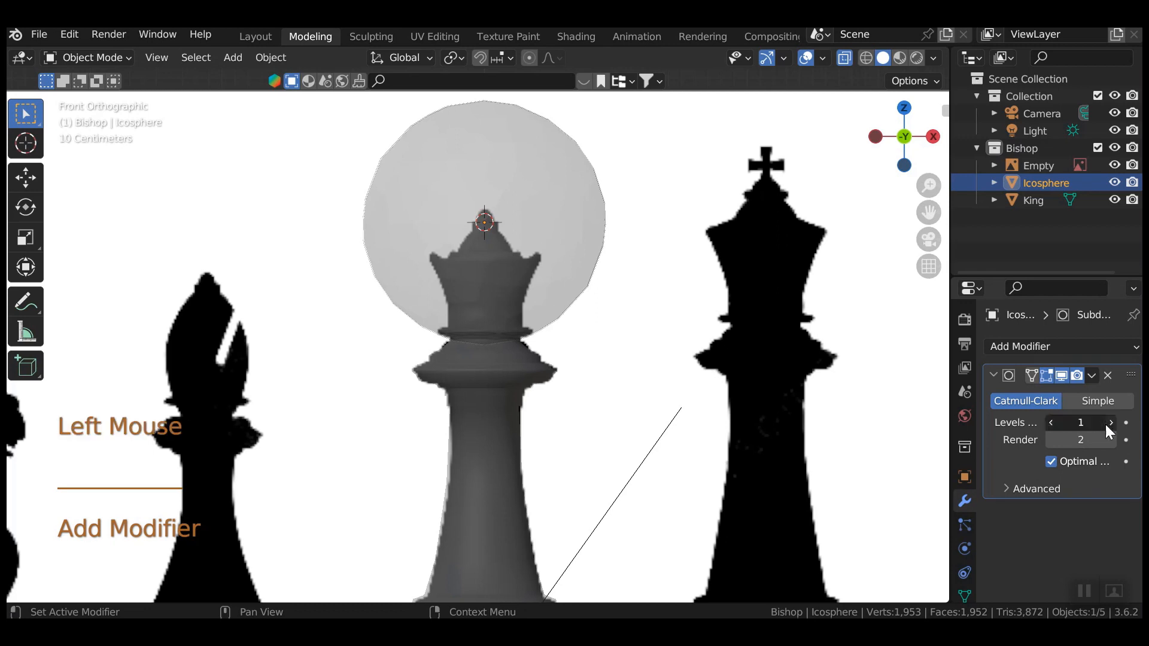
{"action": "left_click", "coordinate": [1091, 375]}
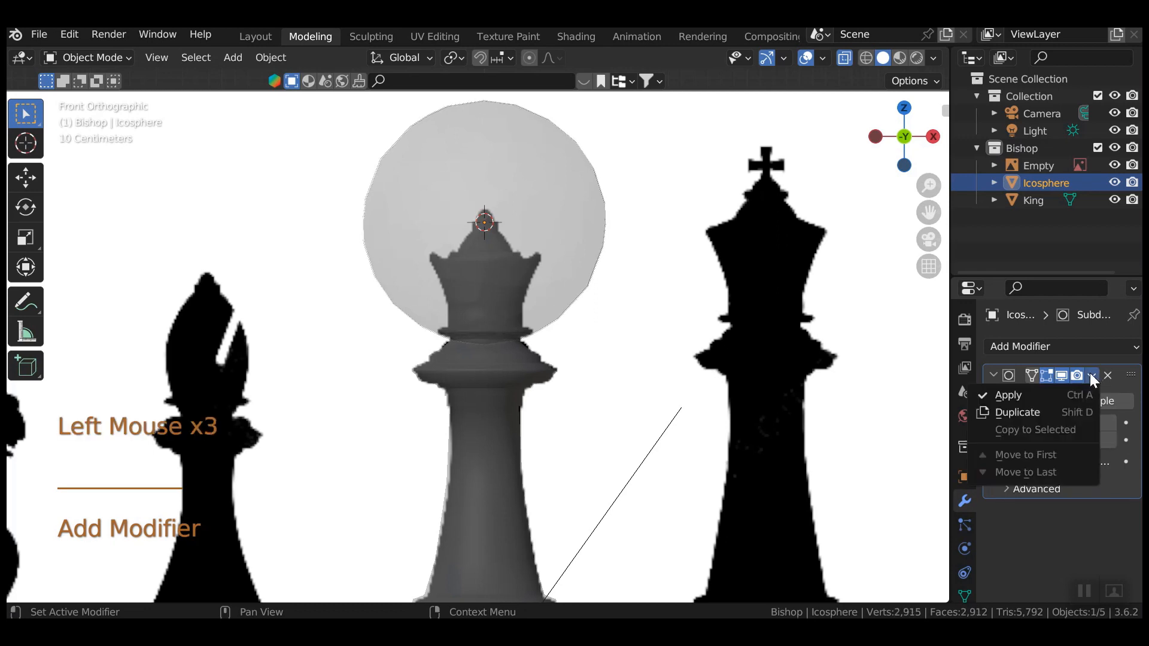
{"action": "left_click", "coordinate": [1021, 394]}
Scale the sphere's mesh down to 0.088 in Edit Mode and view it from the top.
{"action": "key", "text": "Tab"}
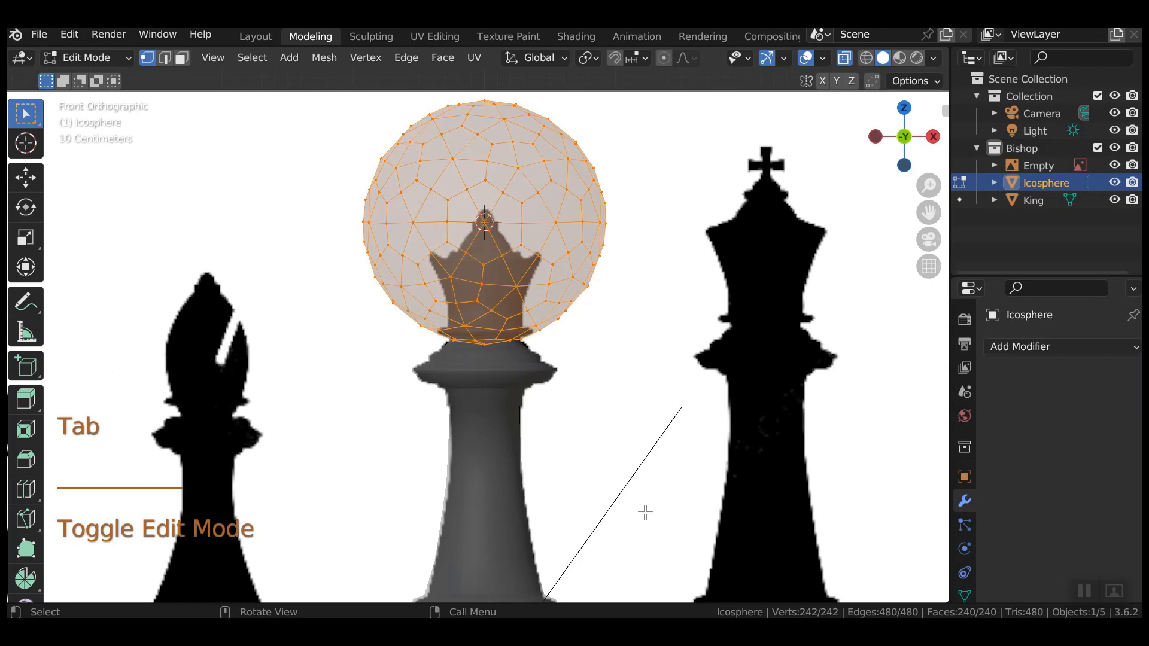
{"action": "key", "text": "s"}
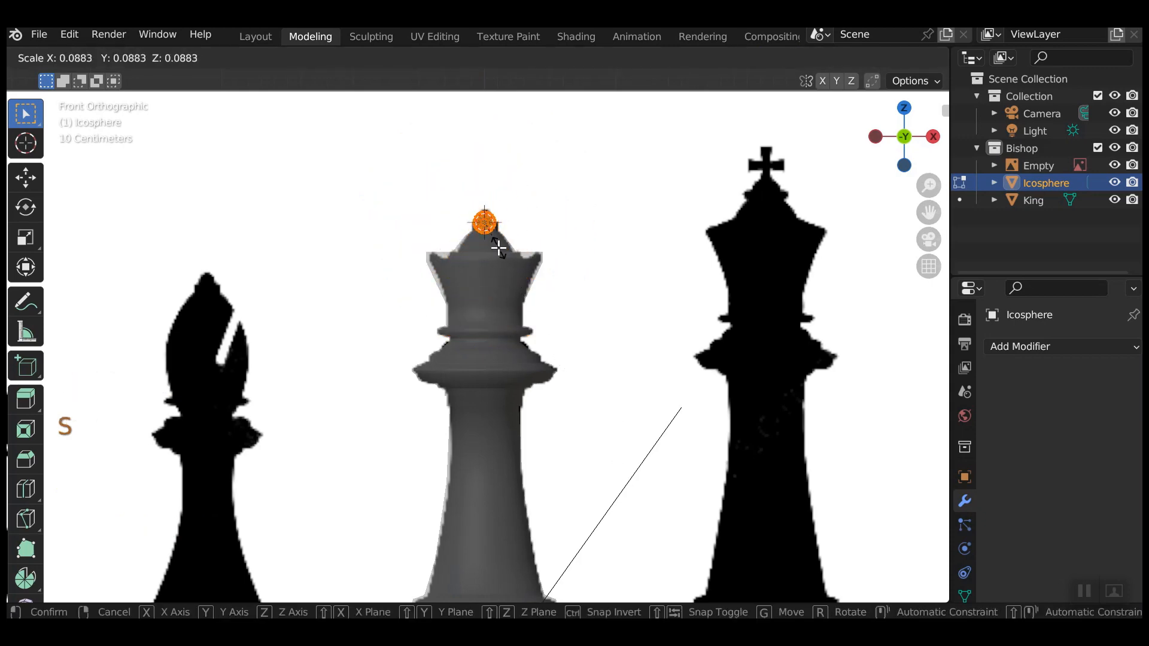
{"action": "left_click", "coordinate": [498, 248]}
{"action": "key", "text": "KP_7"}
{"action": "left_click", "coordinate": [638, 388]}
{"action": "scroll", "coordinate": [566, 451], "scroll_direction": "up", "scroll_amount": 10}
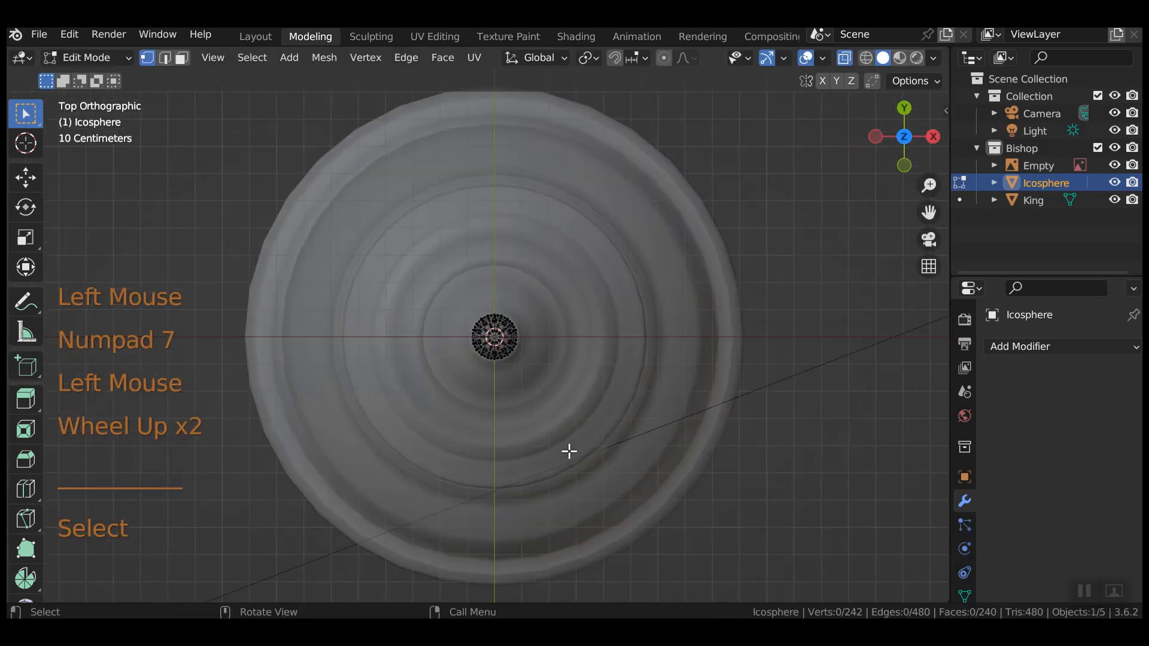
Try pulling the sphere's top vertex up with proportional editing, then undo it.
{"action": "left_click", "coordinate": [575, 341]}
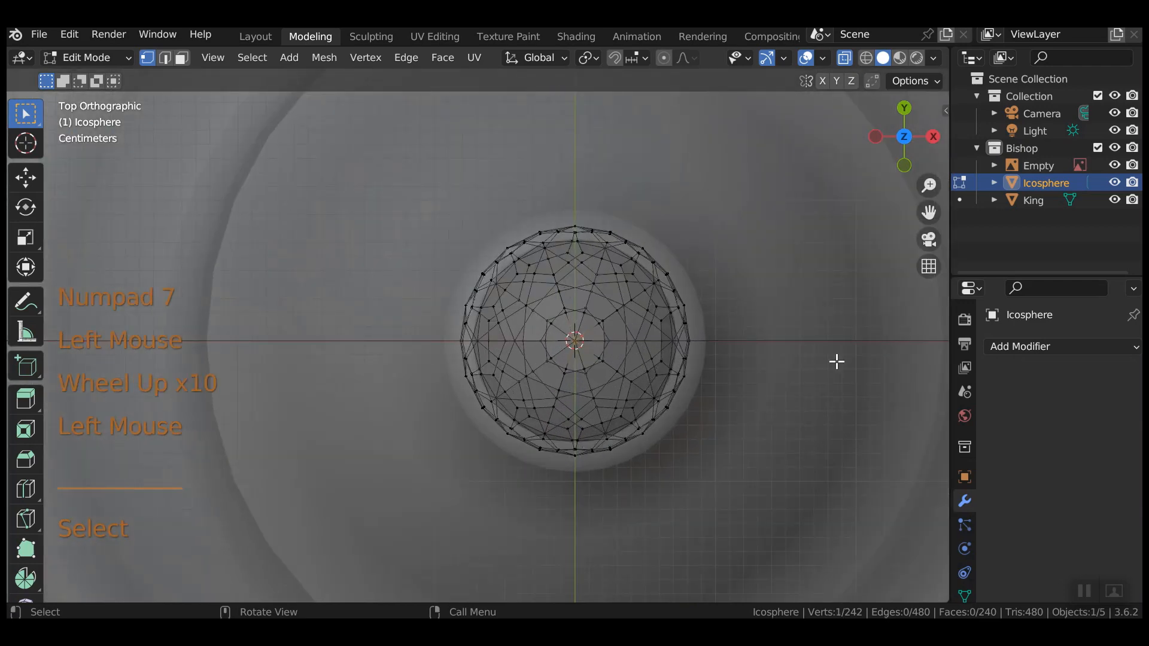
{"action": "key", "text": "KP_1"}
{"action": "scroll", "coordinate": [784, 349], "scroll_direction": "down", "scroll_amount": 1, "text": "shift"}
{"action": "scroll", "coordinate": [759, 341], "scroll_direction": "down", "scroll_amount": 3}
{"action": "middle_click_drag", "start_coordinate": [712, 330], "coordinate": [683, 502], "text": "shift"}
{"action": "scroll", "coordinate": [684, 502], "scroll_direction": "down", "scroll_amount": 4}
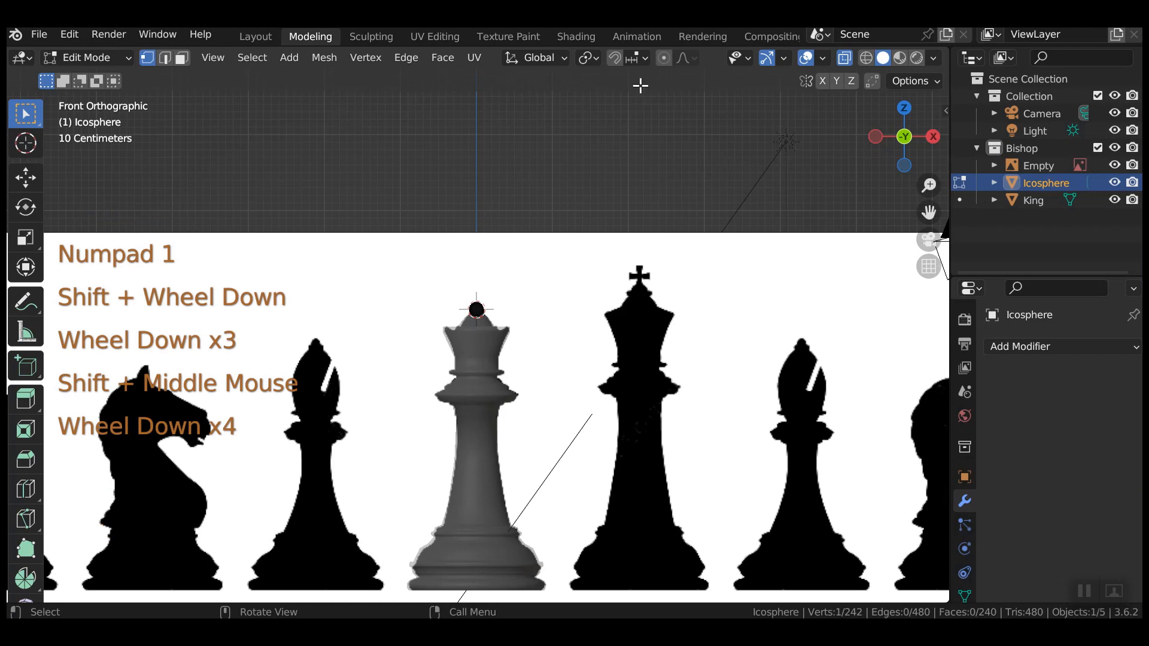
{"action": "left_click", "coordinate": [666, 55]}
{"action": "key", "text": "g"}
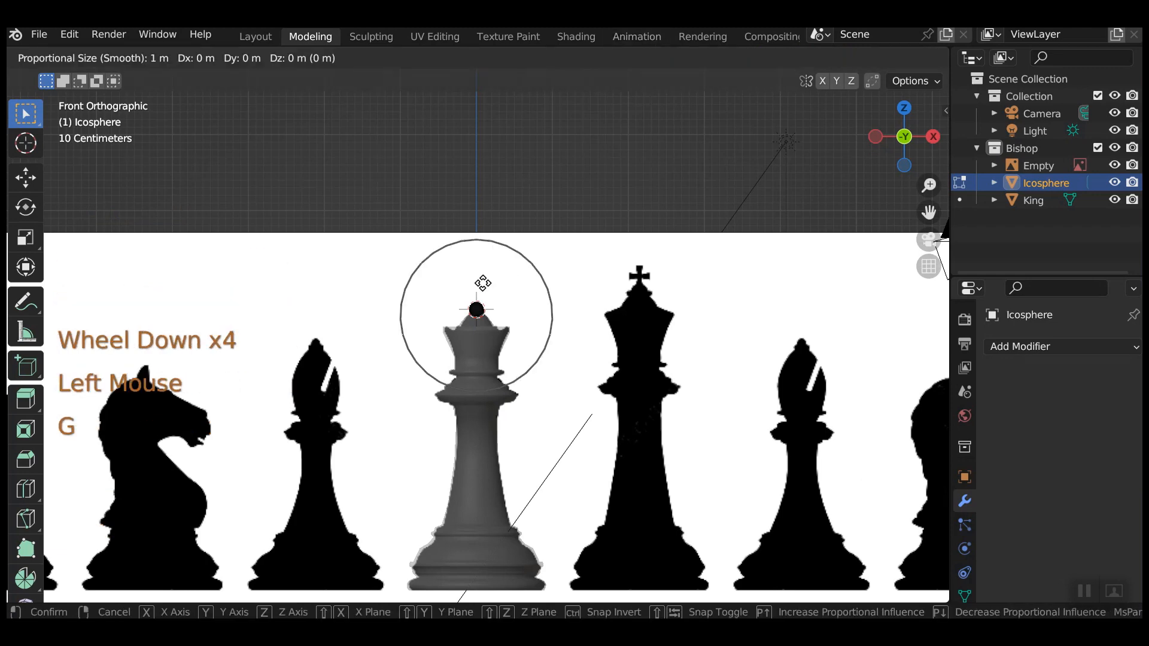
{"action": "scroll", "coordinate": [482, 281], "scroll_direction": "up", "scroll_amount": 4}
{"action": "scroll", "coordinate": [482, 282], "scroll_direction": "up", "scroll_amount": 4}
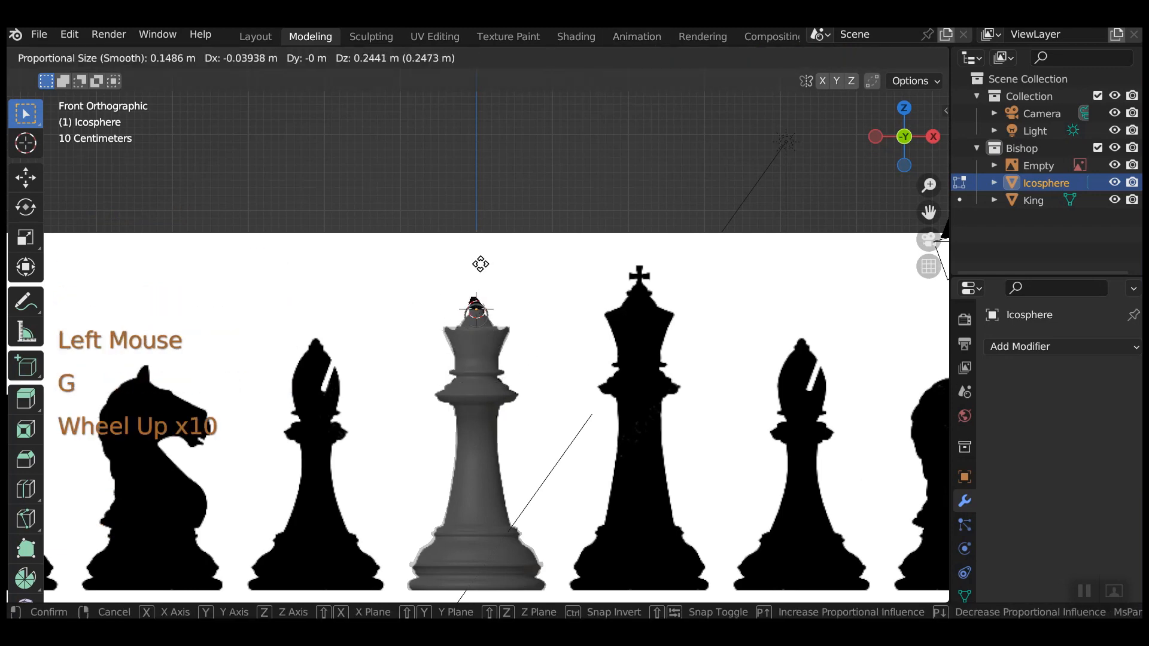
{"action": "key", "text": "z"}
{"action": "left_click", "coordinate": [487, 254]}
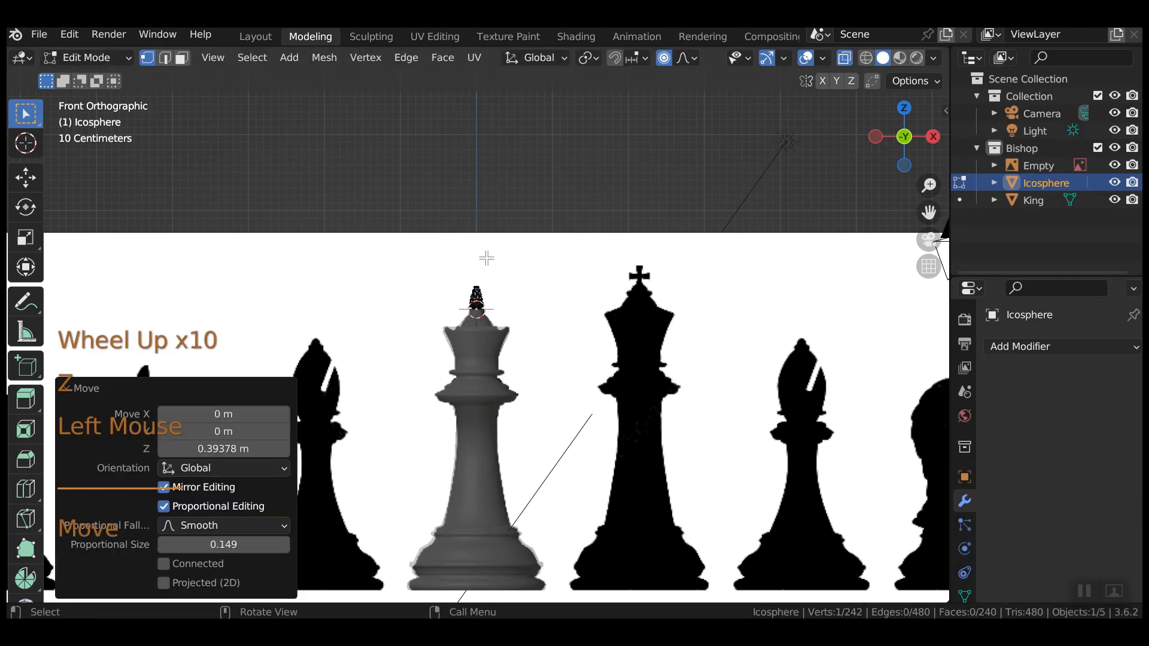
{"action": "scroll", "coordinate": [526, 347], "scroll_direction": "up", "scroll_amount": 4}
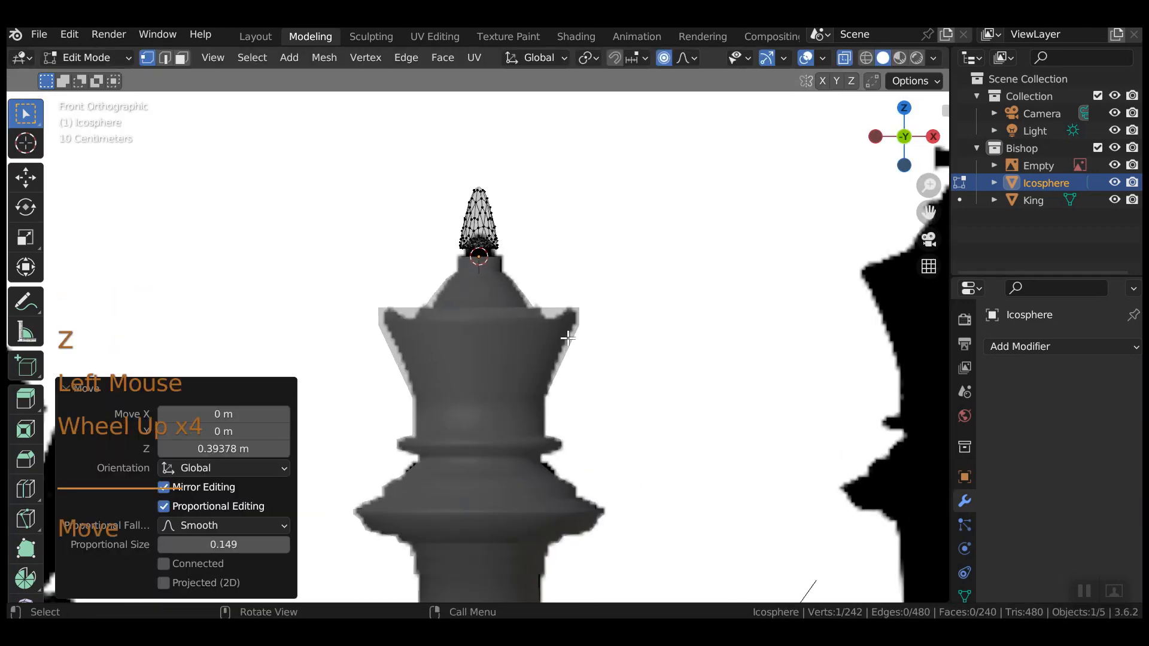
{"action": "key", "text": "ctrl+z"}
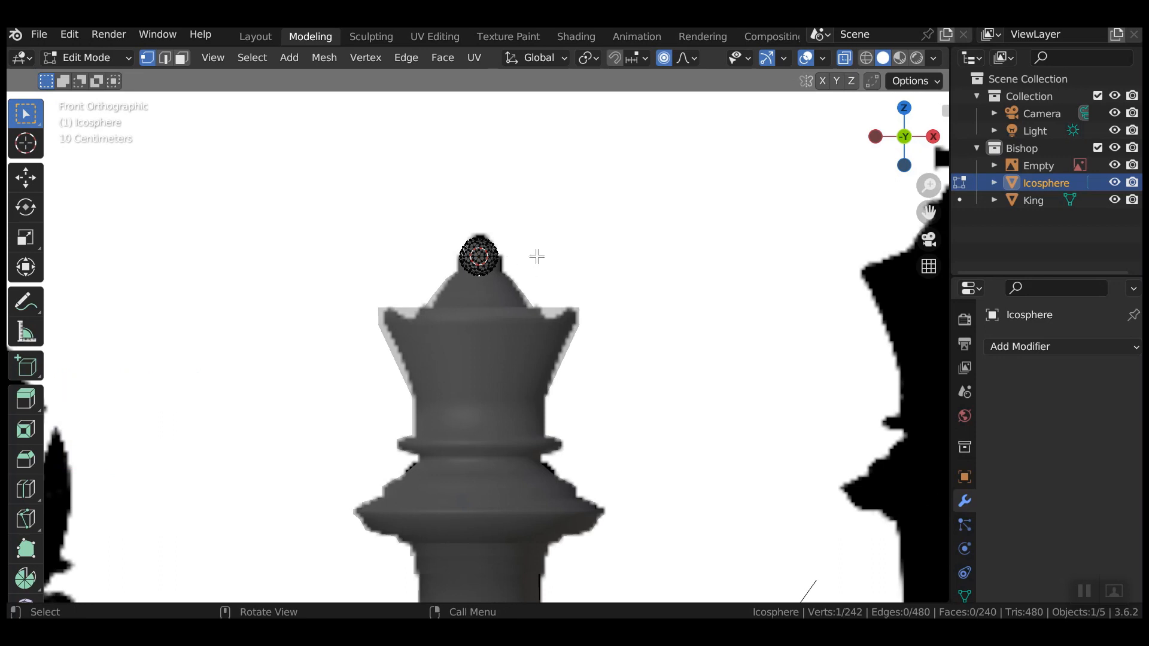
Box-select the whole icosphere and rotate it 180° about Y, then pick its top vertex.
{"action": "type", "text": "r"}
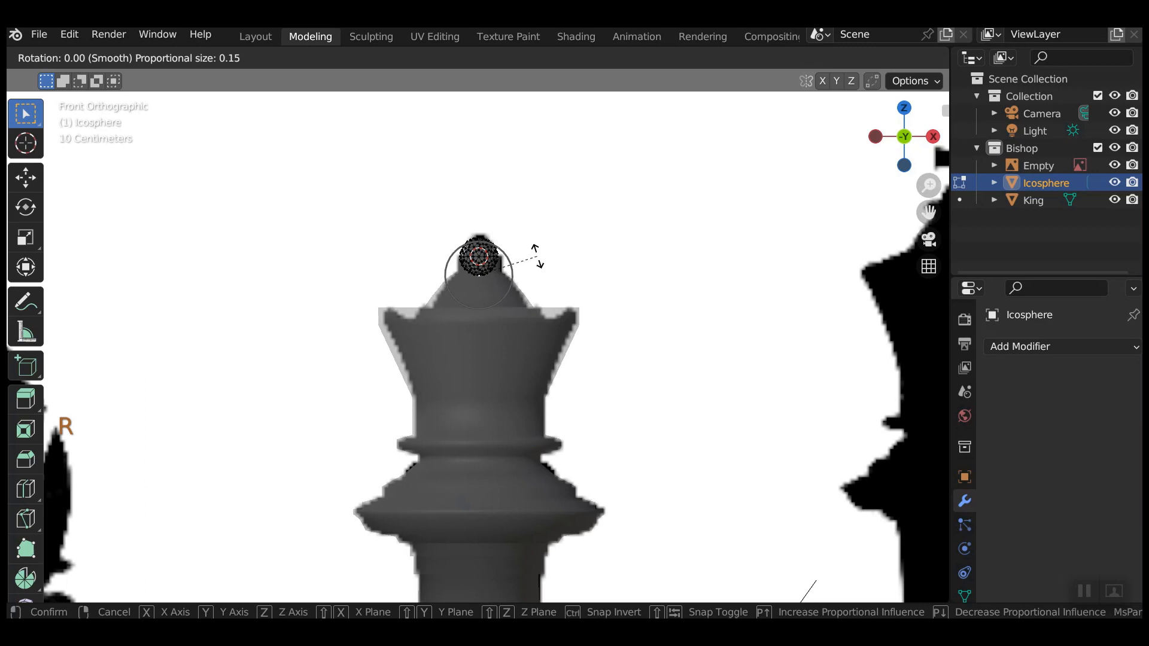
{"action": "type", "text": "180y"}
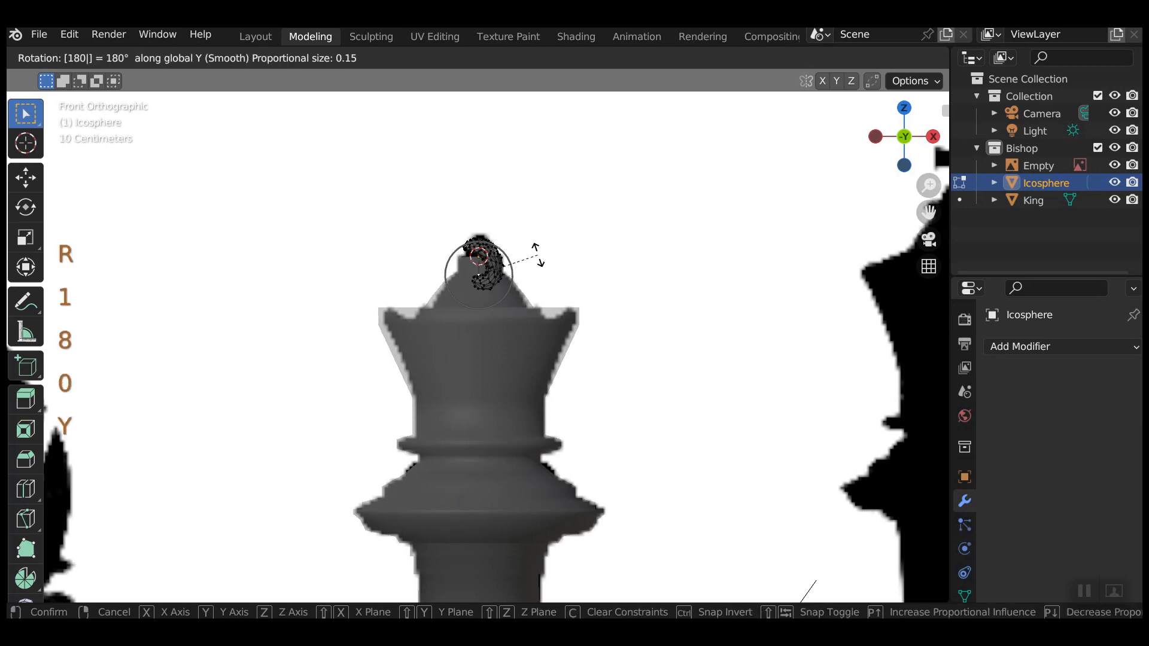
{"action": "left_click", "coordinate": [537, 256]}
{"action": "key", "text": "ctrl+z"}
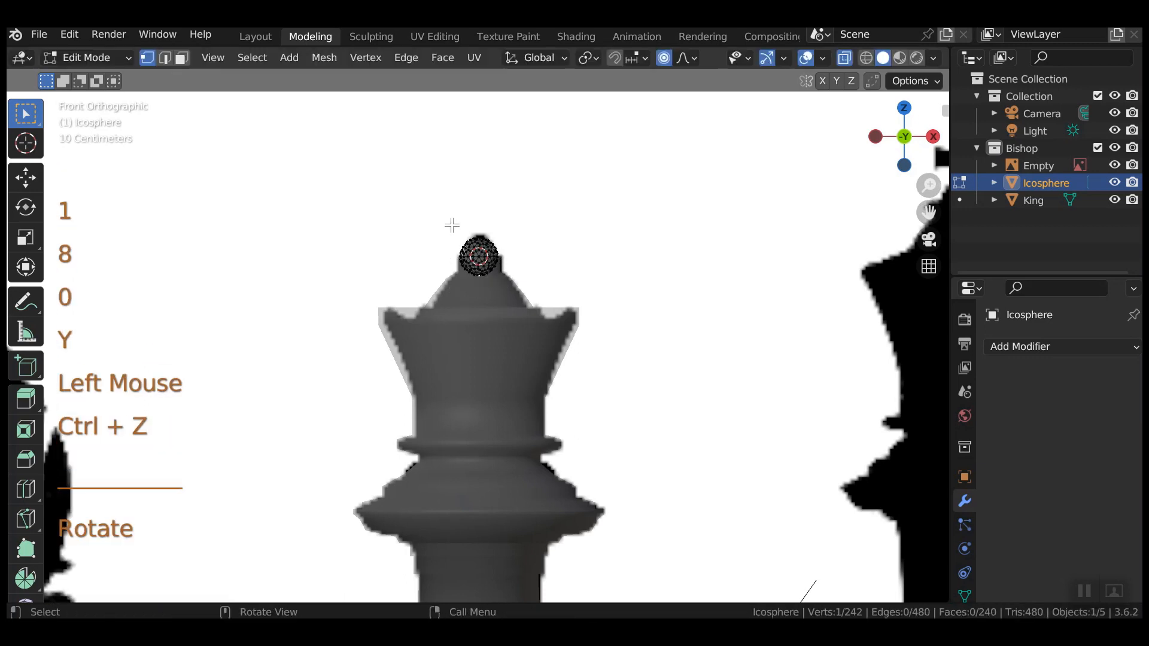
{"action": "left_click_drag", "start_coordinate": [452, 225], "coordinate": [507, 292]}
{"action": "type", "text": "r1"}
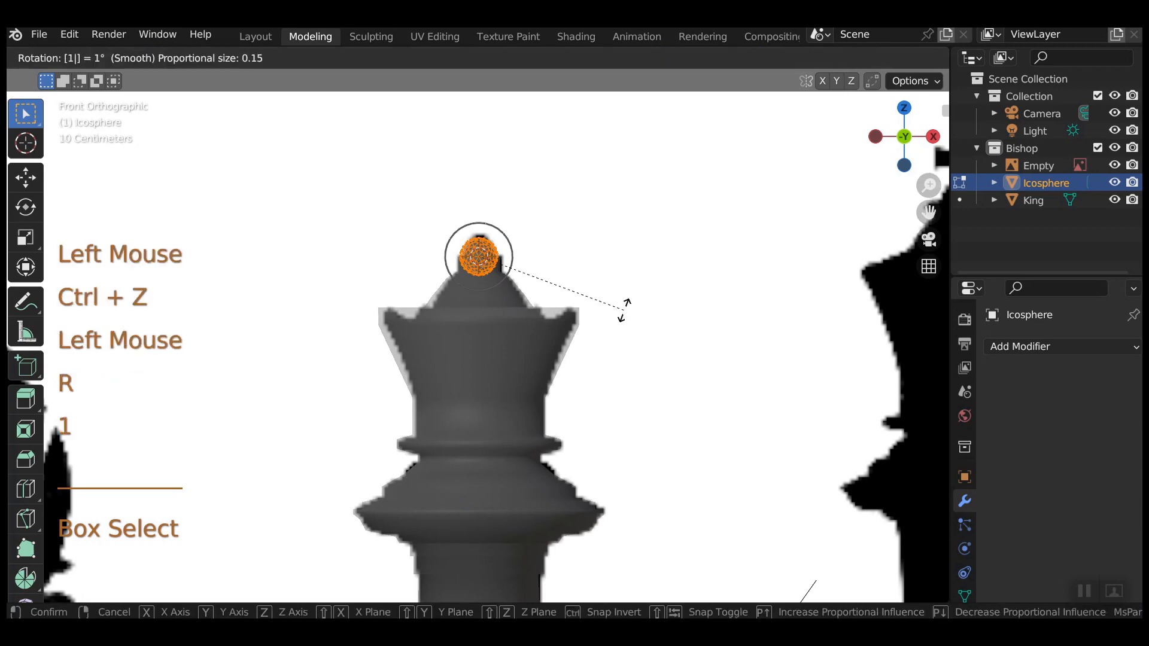
{"action": "type", "text": "80y"}
{"action": "left_click", "coordinate": [610, 306]}
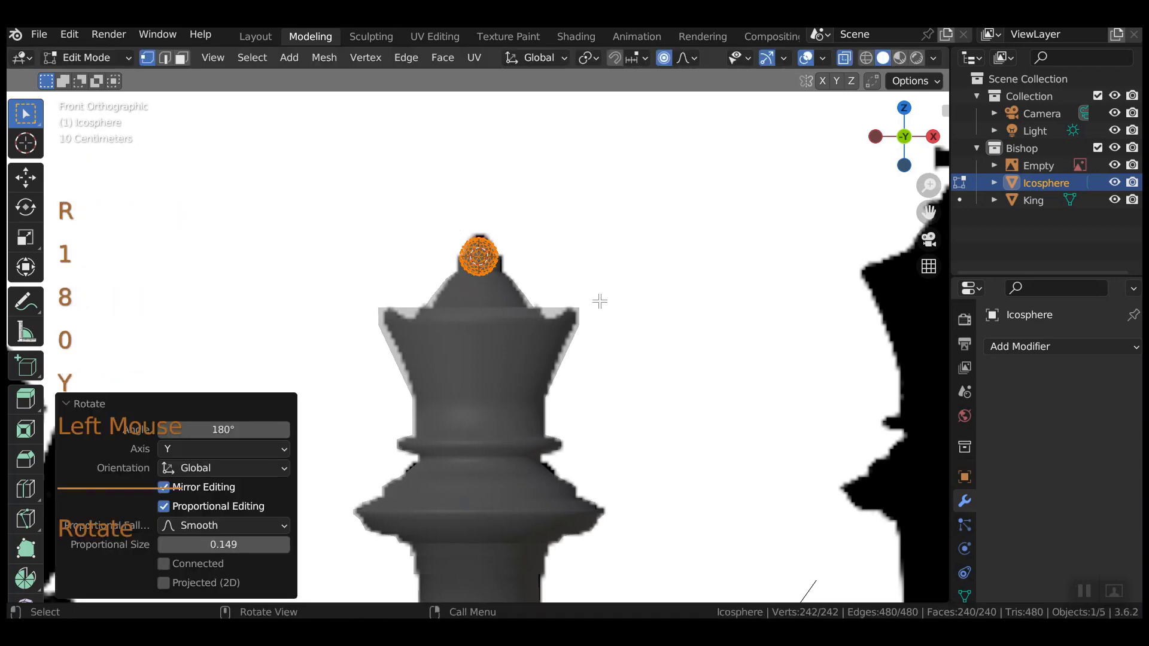
{"action": "middle_click_drag", "start_coordinate": [600, 301], "coordinate": [587, 351]}
{"action": "scroll", "coordinate": [567, 318], "scroll_direction": "up", "scroll_amount": 4}
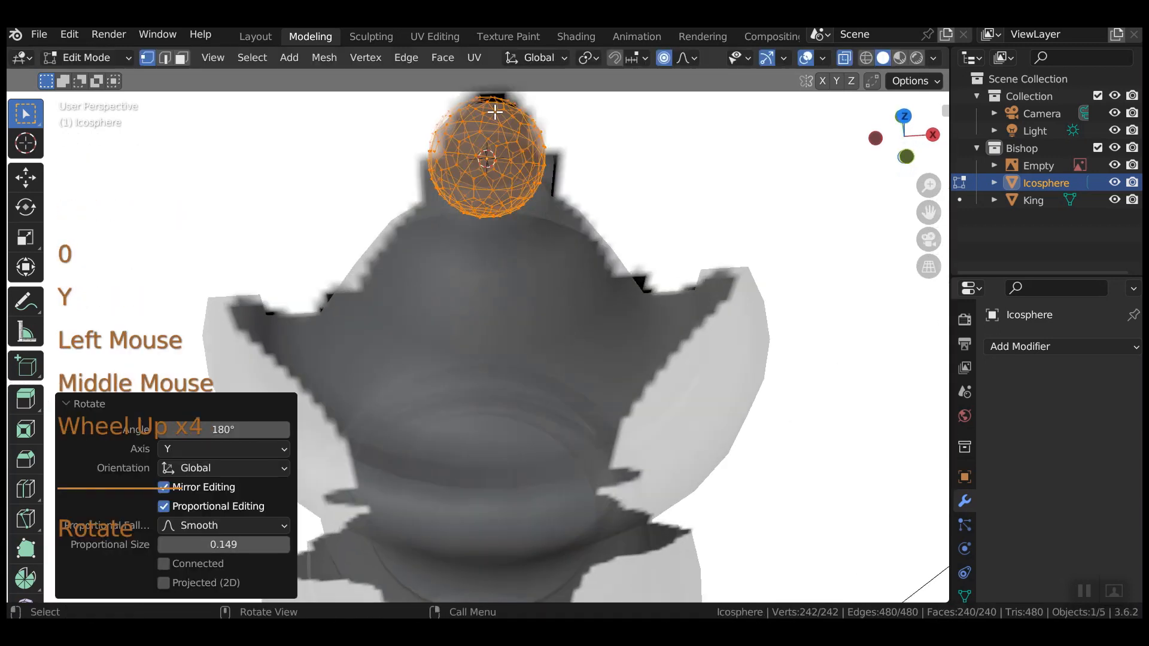
{"action": "left_click", "coordinate": [495, 112]}
{"action": "middle_click_drag", "start_coordinate": [705, 224], "coordinate": [685, 326]}
Pull the top vertex about 0.16 m up Z with proportional falloff into a teardrop, then exit Edit Mode.
{"action": "key", "text": "KP_1"}
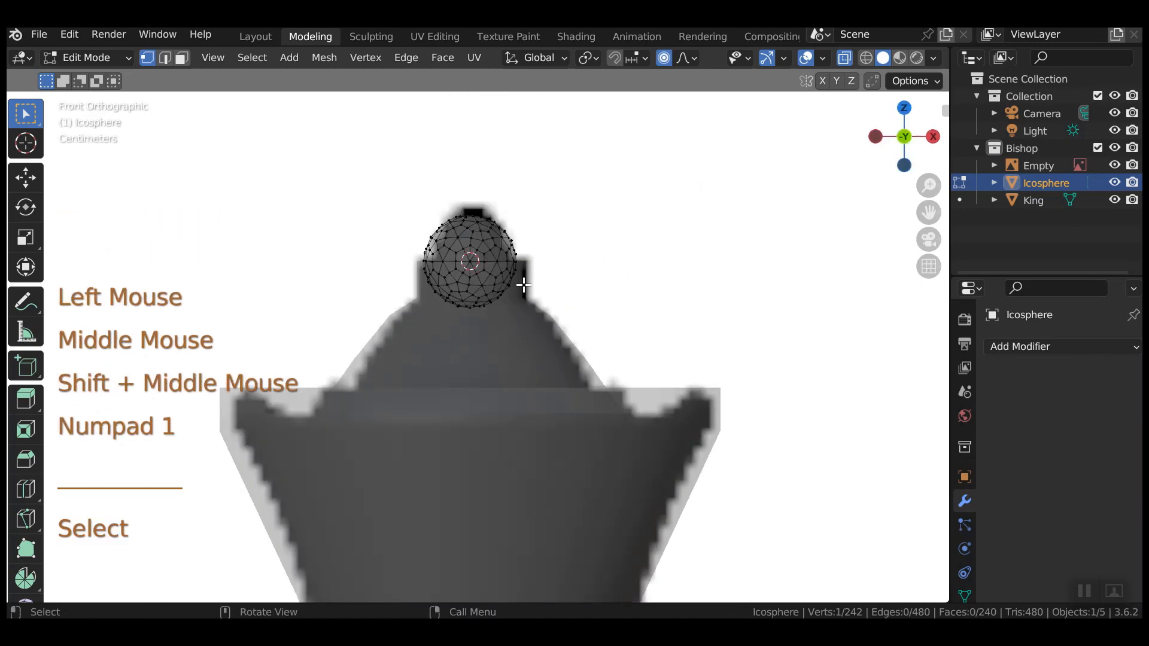
{"action": "key", "text": "g"}
{"action": "key", "text": "z"}
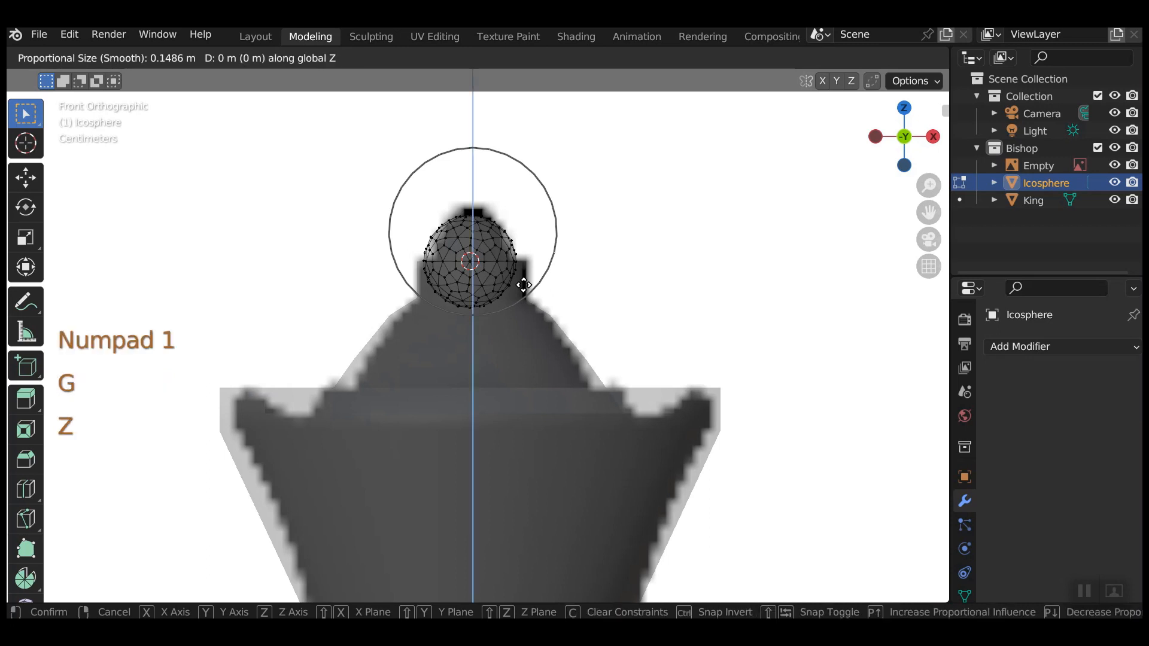
{"action": "scroll", "coordinate": [522, 272], "scroll_direction": "up", "scroll_amount": 6}
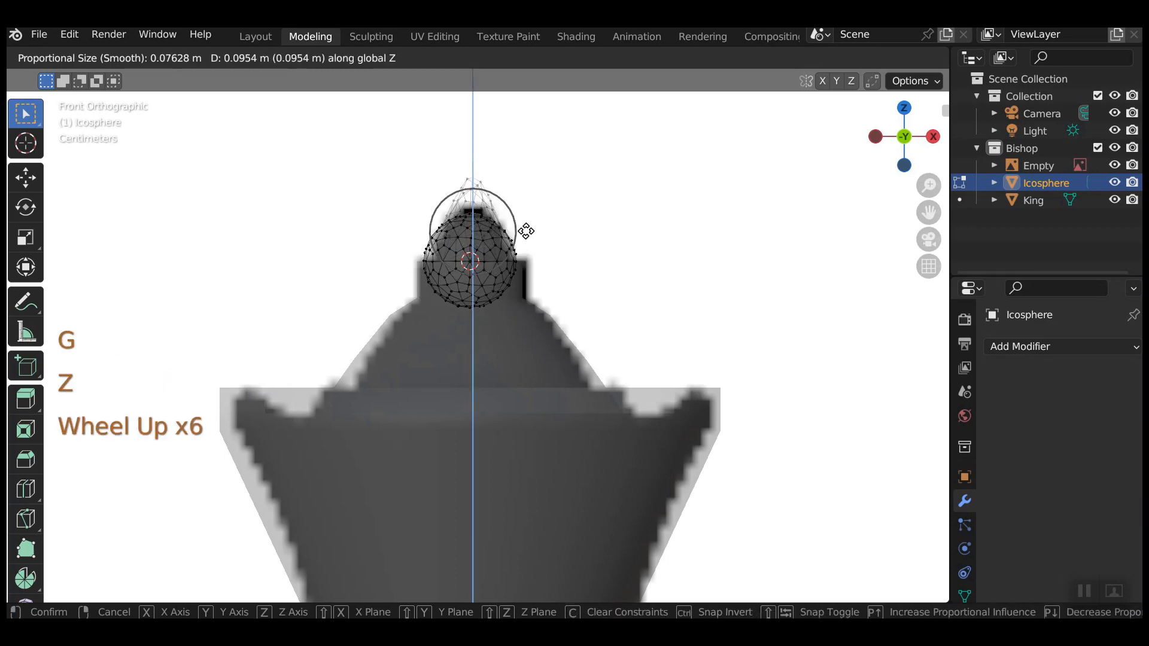
{"action": "scroll", "coordinate": [526, 230], "scroll_direction": "down", "scroll_amount": 6}
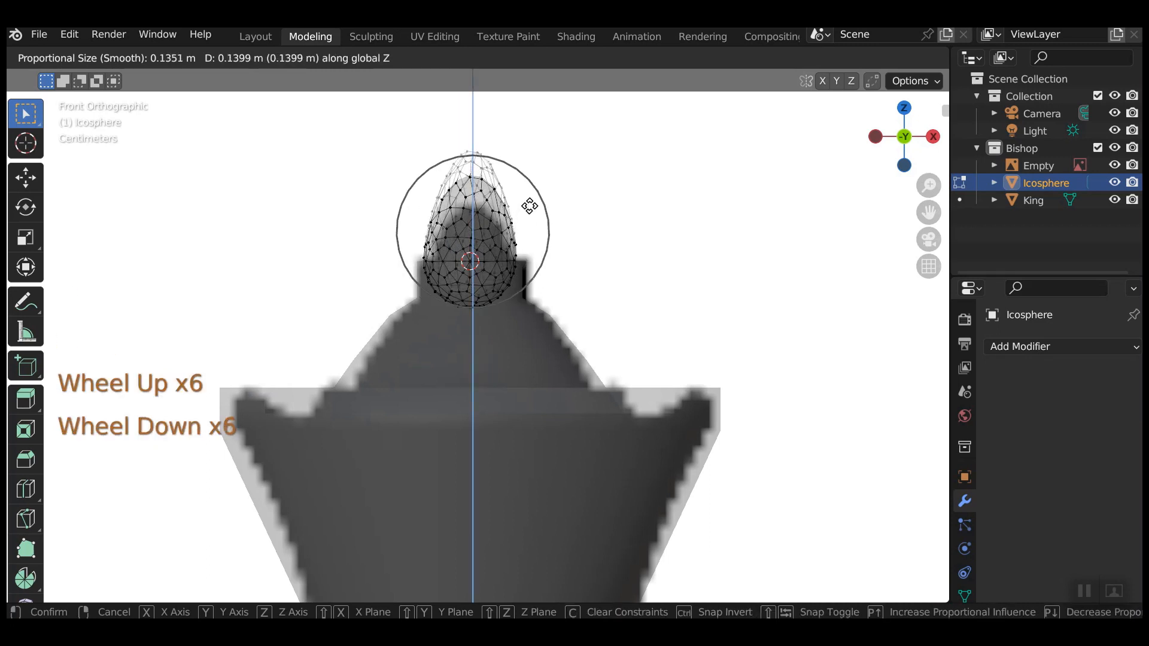
{"action": "scroll", "coordinate": [532, 193], "scroll_direction": "up", "scroll_amount": 2}
{"action": "scroll", "coordinate": [531, 193], "scroll_direction": "up", "scroll_amount": 2}
{"action": "scroll", "coordinate": [531, 193], "scroll_direction": "down", "scroll_amount": 3}
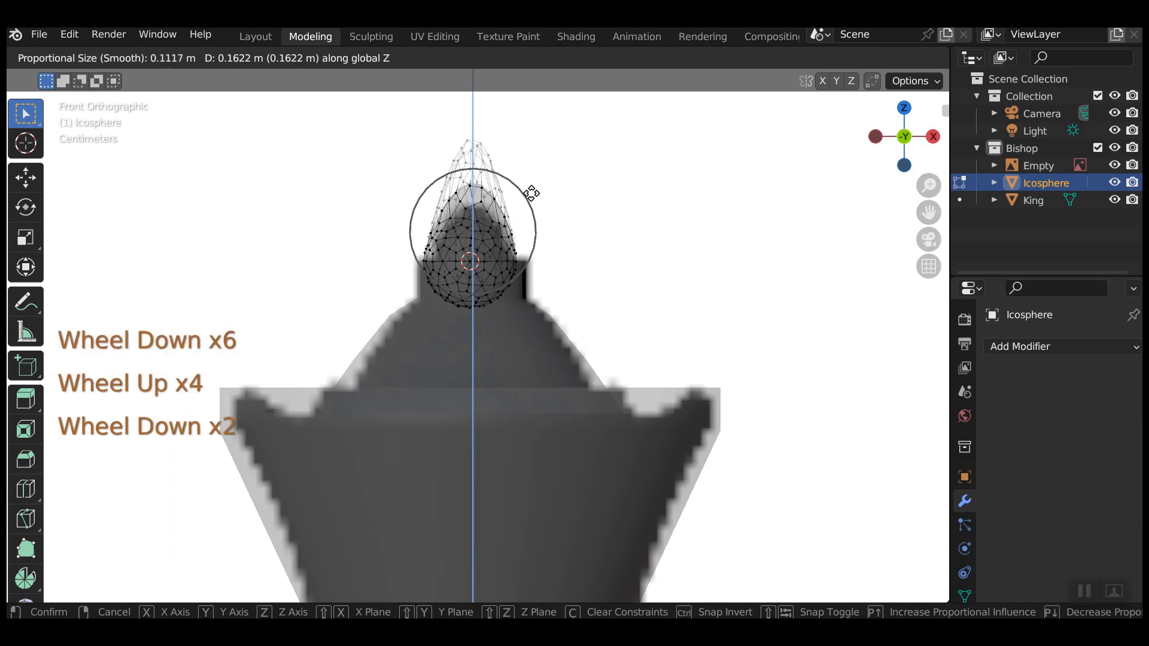
{"action": "left_click", "coordinate": [532, 193]}
{"action": "key", "text": "Tab"}
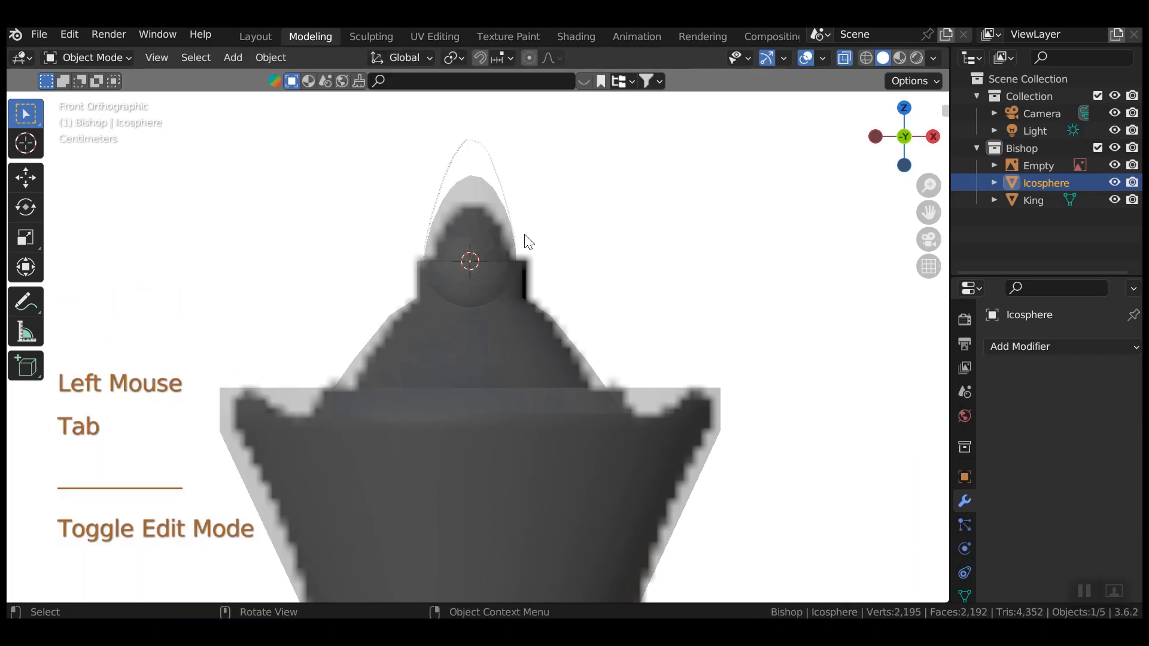
Rotate the teardrop 180° about Y and raise it 0.1293 m onto the crown.
{"action": "type", "text": "r180y"}
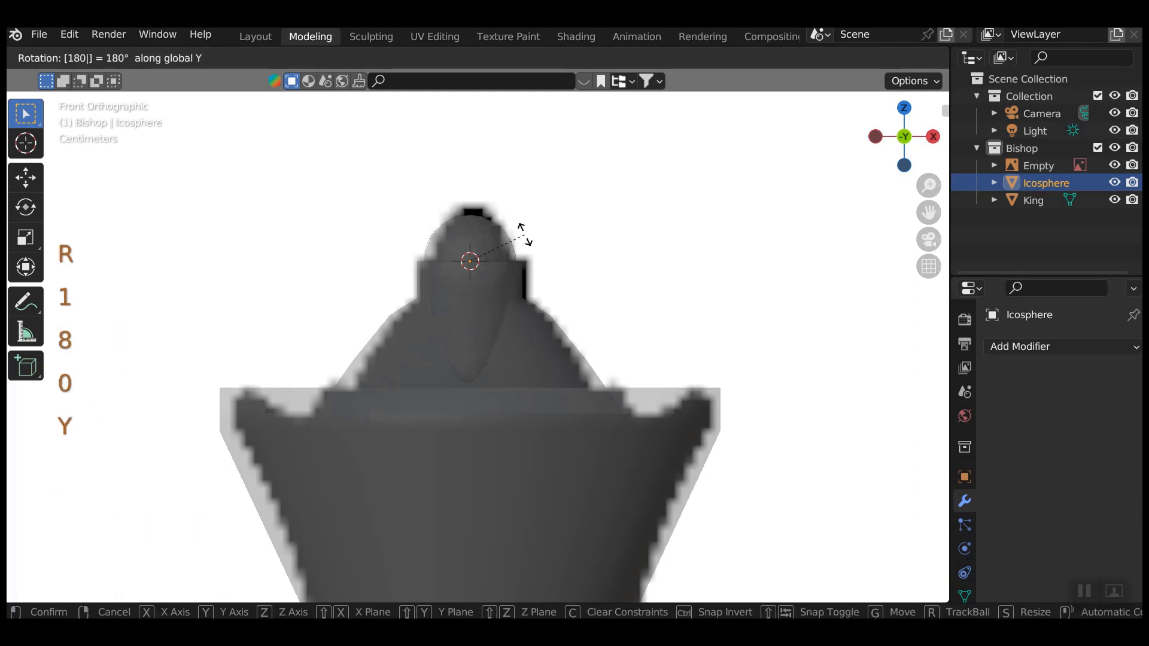
{"action": "left_click", "coordinate": [527, 240]}
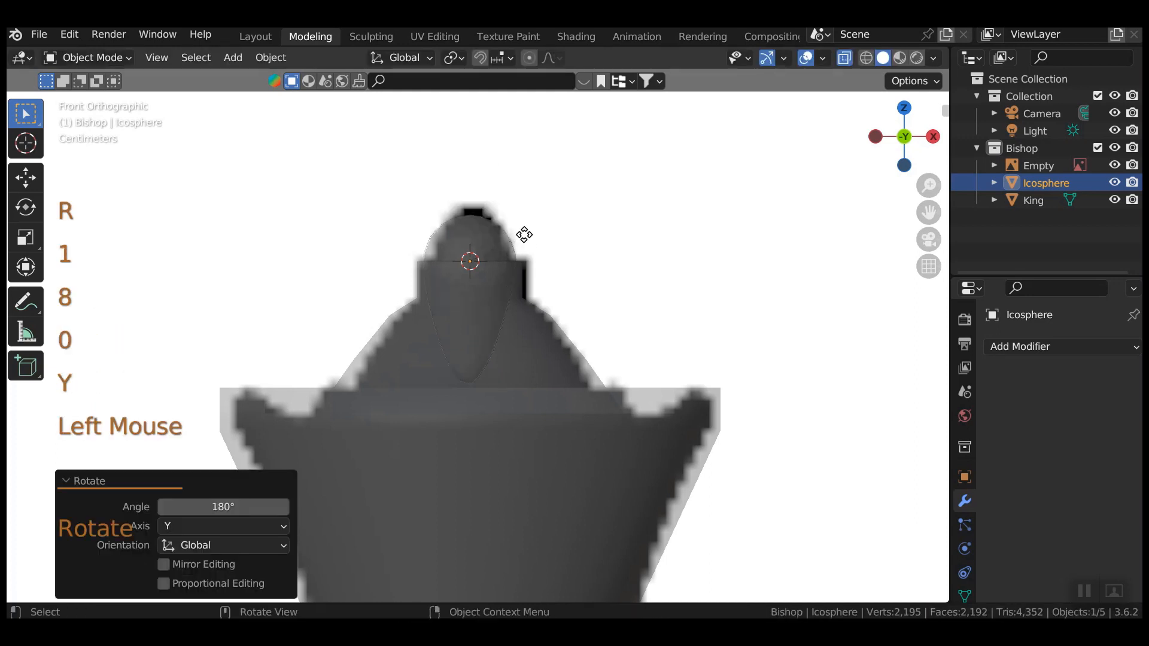
{"action": "key", "text": "g"}
{"action": "key", "text": "z"}
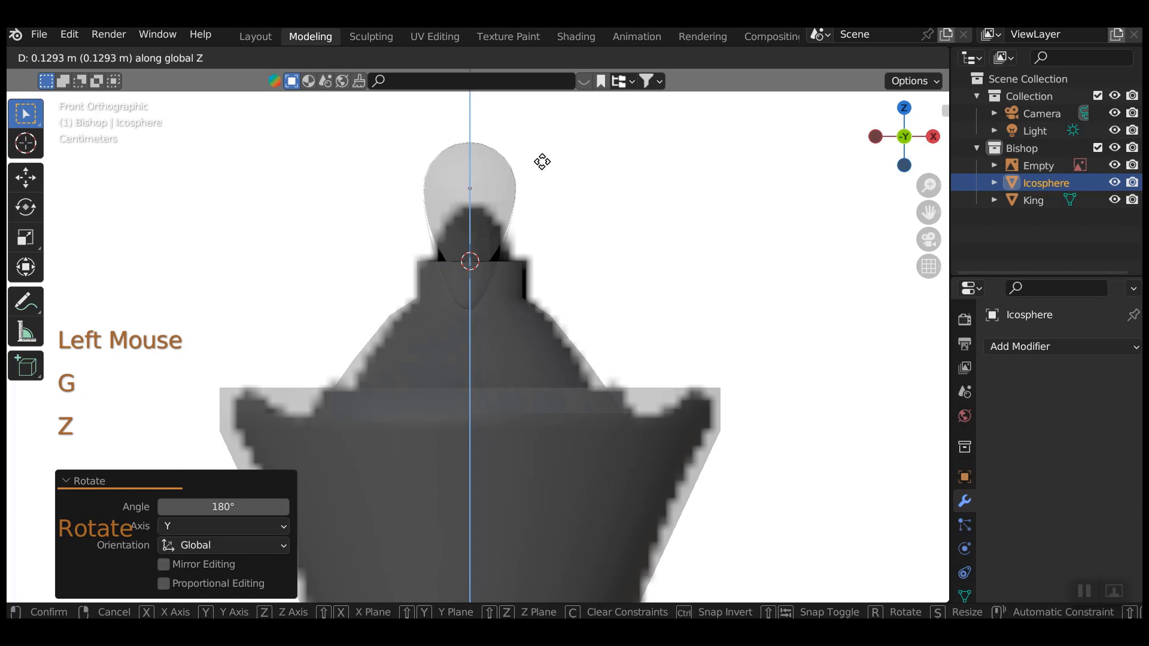
{"action": "left_click", "coordinate": [542, 161]}
Reselect the teardrop object and switch to solid shading with X-ray off.
{"action": "left_click", "coordinate": [477, 187]}
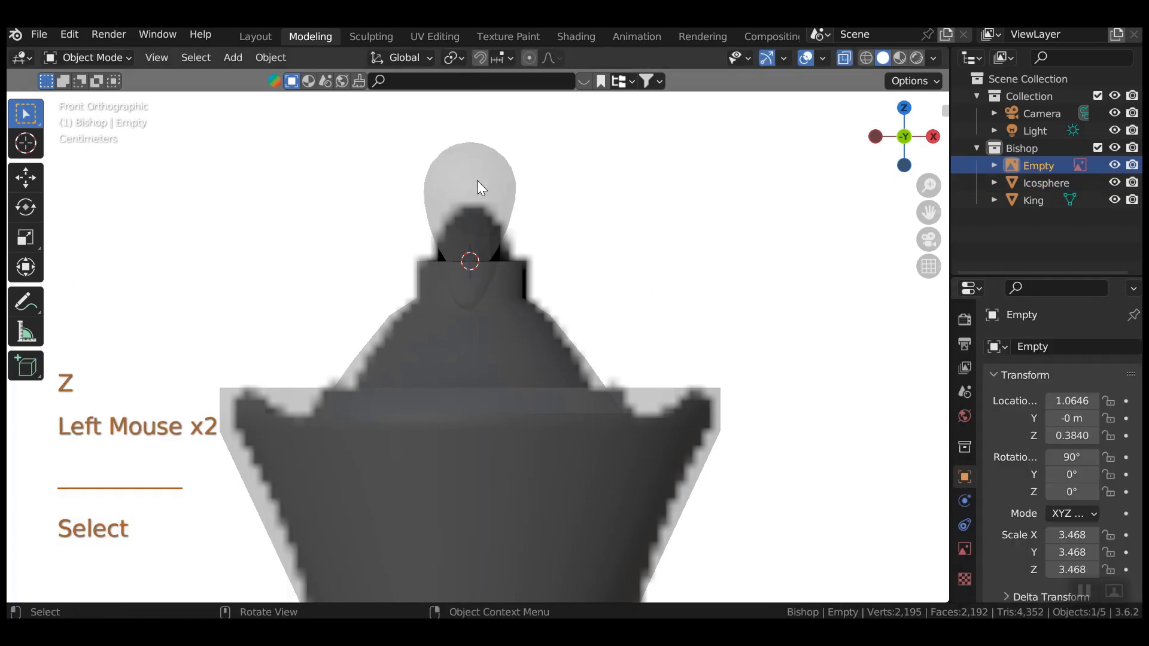
{"action": "left_click", "coordinate": [472, 199]}
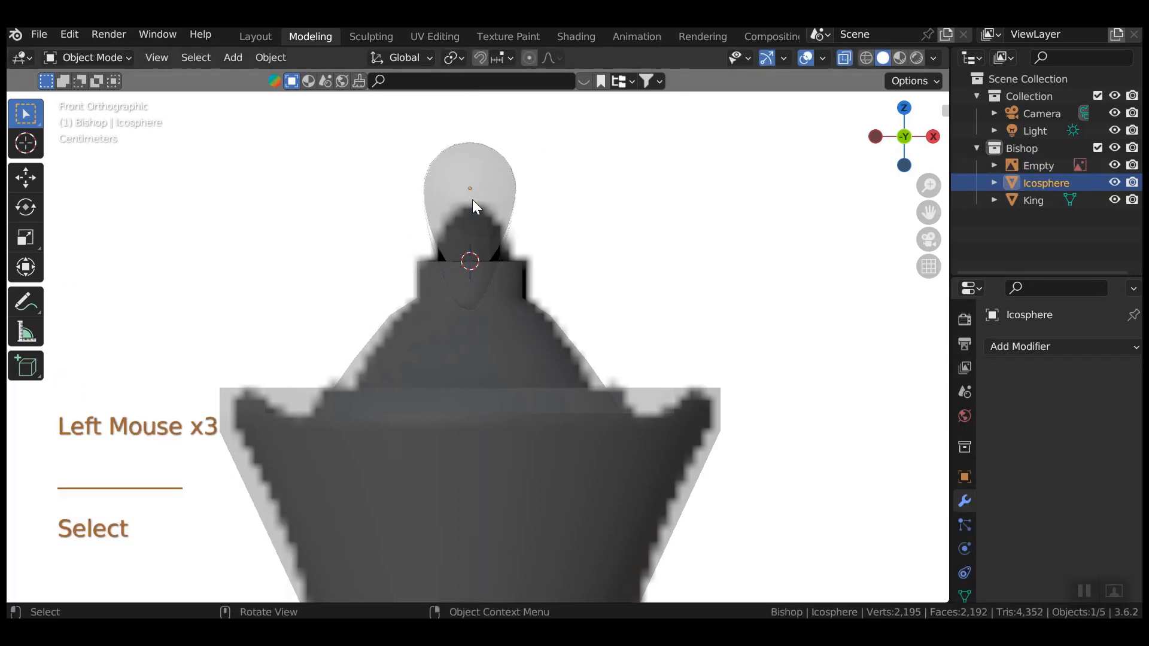
{"action": "key", "text": "Tab"}
{"action": "key", "text": "Tab"}
{"action": "left_click", "coordinate": [486, 183]}
{"action": "left_click", "coordinate": [486, 183]}
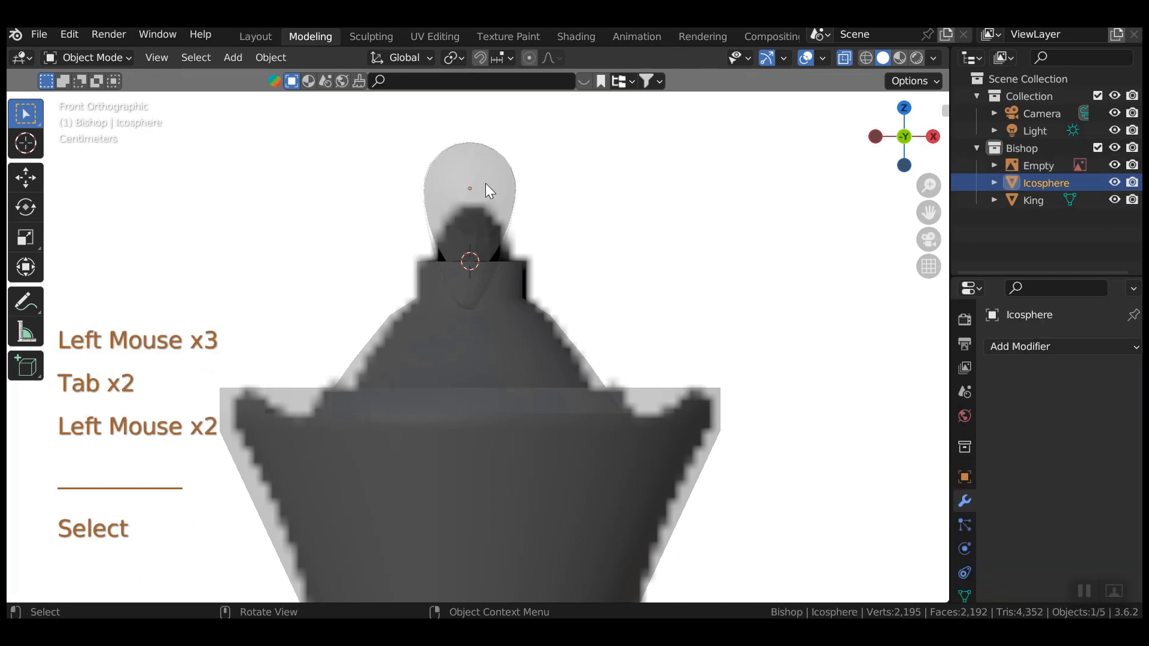
{"action": "left_click", "coordinate": [846, 56]}
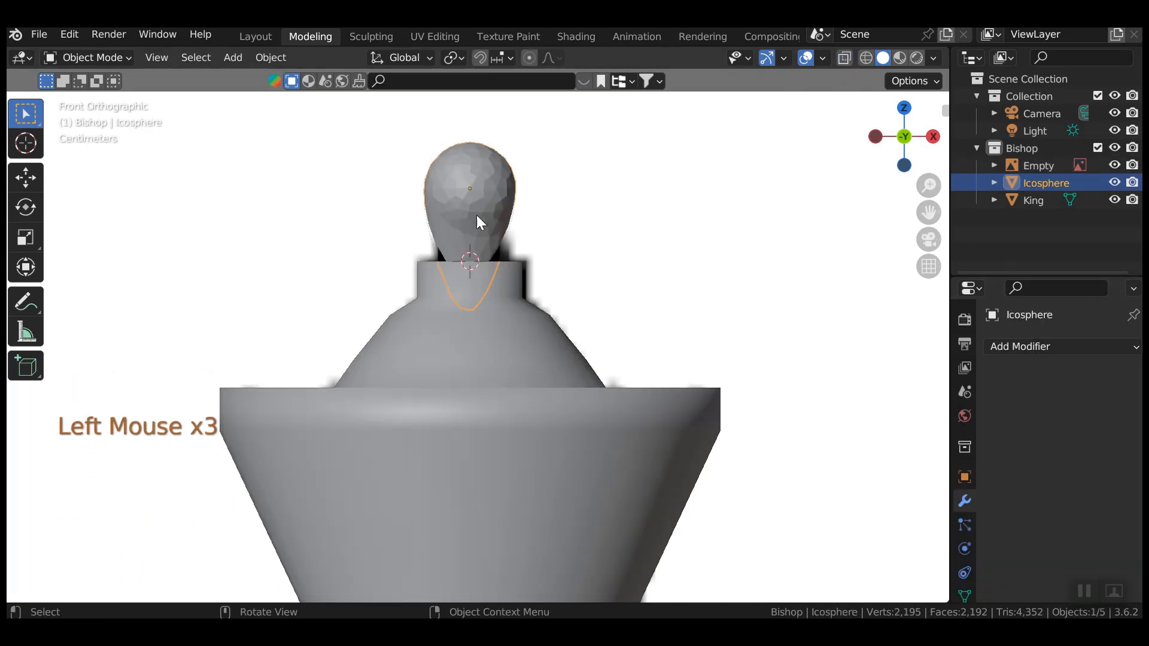
Shade the teardrop smooth and join it into the King mesh with Ctrl+J.
{"action": "right_click", "coordinate": [469, 178]}
{"action": "left_click", "coordinate": [469, 178]}
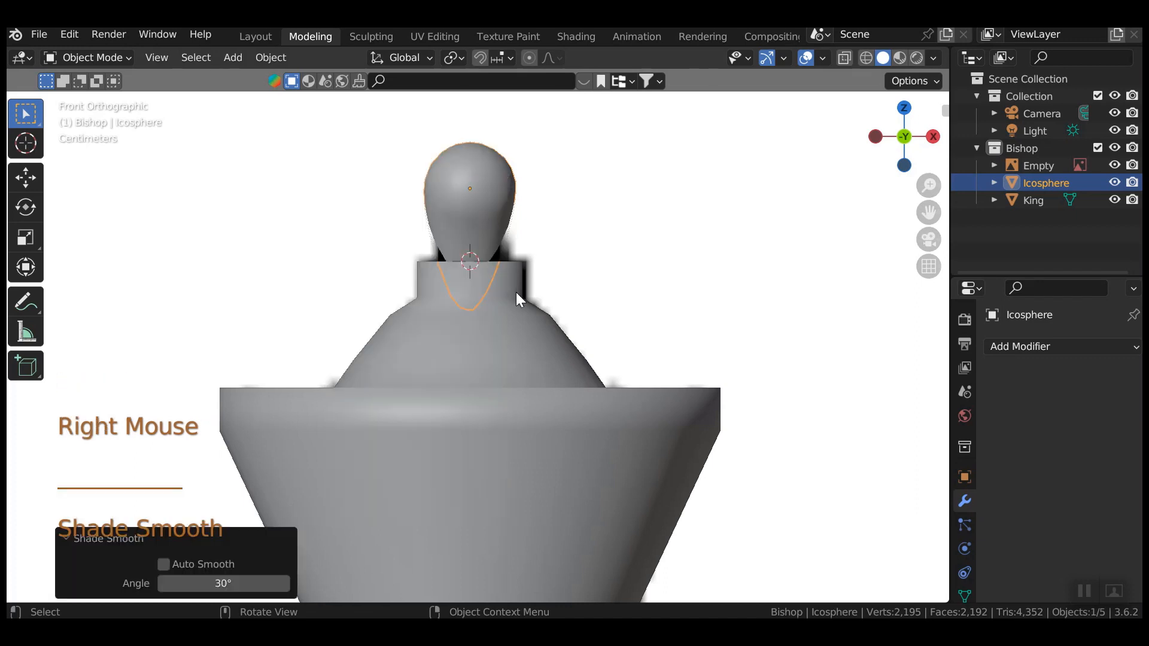
{"action": "scroll", "coordinate": [516, 292], "scroll_direction": "down", "scroll_amount": 4}
{"action": "left_click", "coordinate": [503, 392], "text": "shift"}
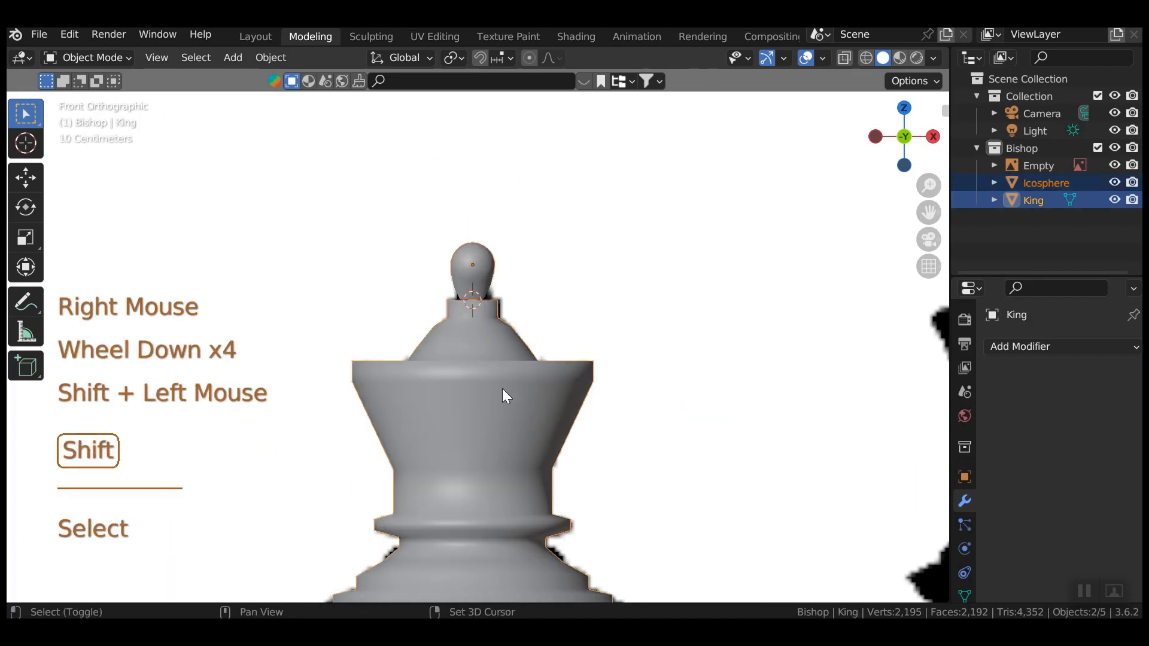
{"action": "key", "text": "ctrl+j"}
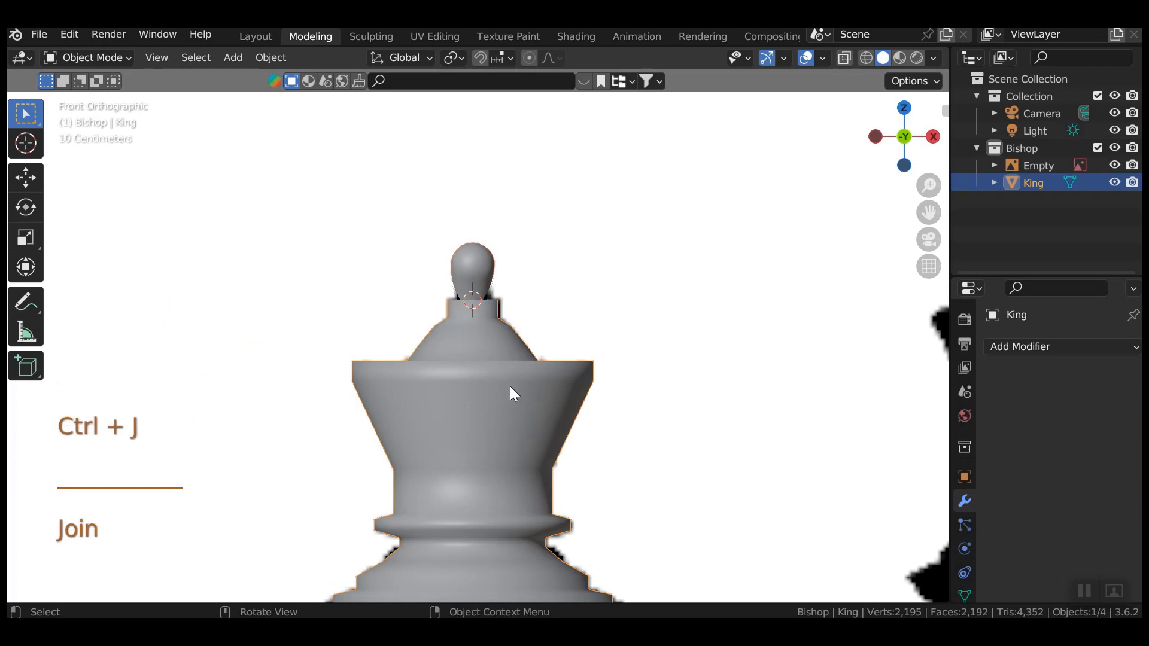
{"action": "left_click", "coordinate": [467, 268]}
Enlarge the linked finial to 1.276 and lift it 0.046157 m along Z.
{"action": "key", "text": "Tab"}
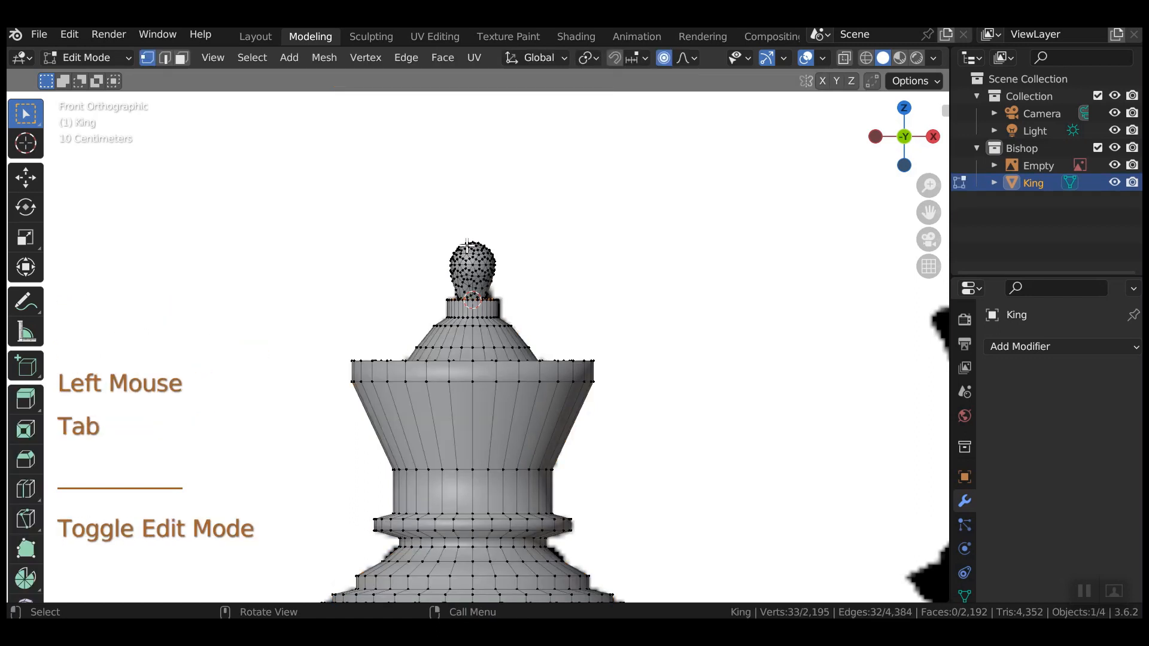
{"action": "left_click", "coordinate": [469, 262]}
{"action": "key", "text": "ctrl+l"}
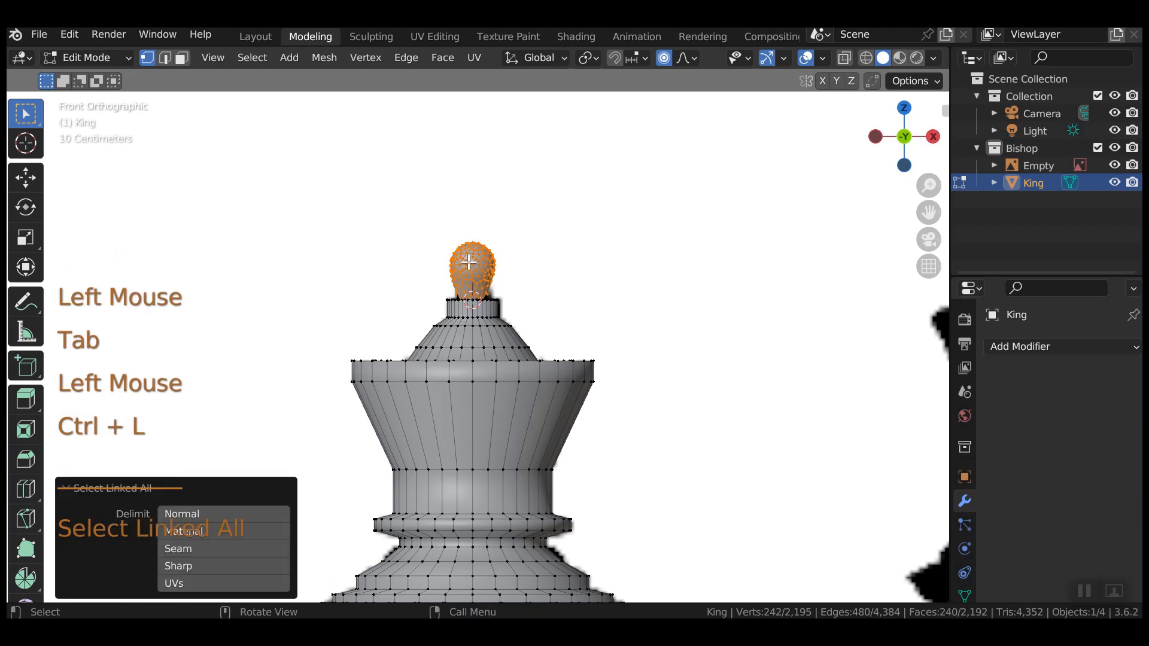
{"action": "key", "text": "s"}
{"action": "left_click", "coordinate": [472, 263]}
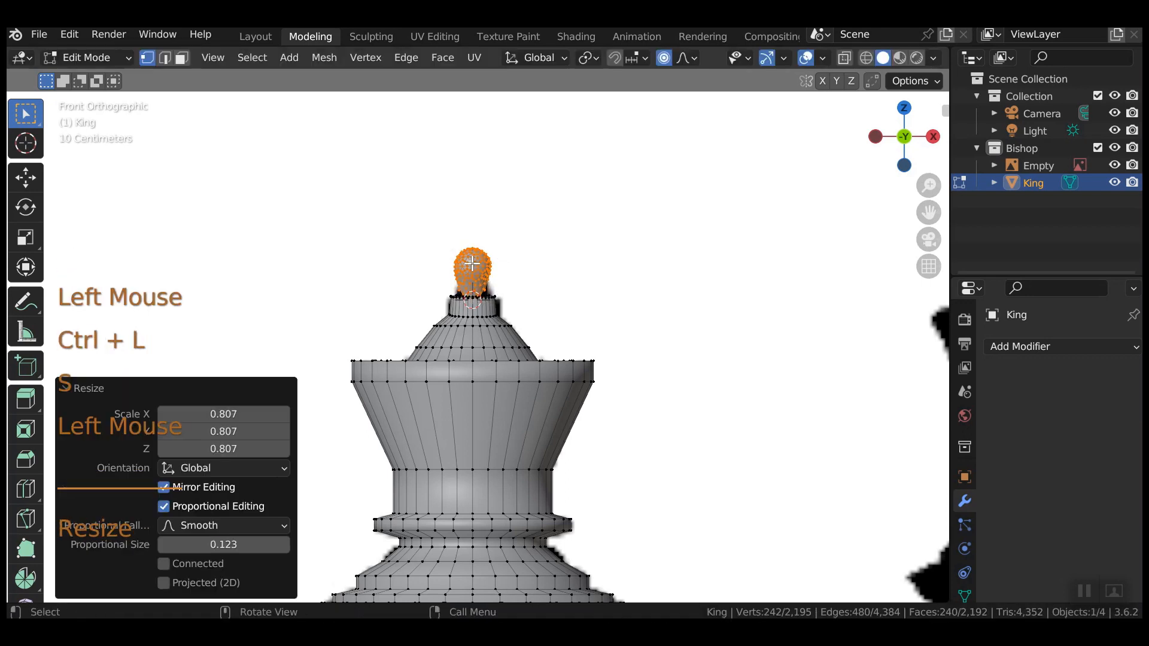
{"action": "key", "text": "ctrl+z"}
{"action": "left_click", "coordinate": [549, 214]}
{"action": "key", "text": "s"}
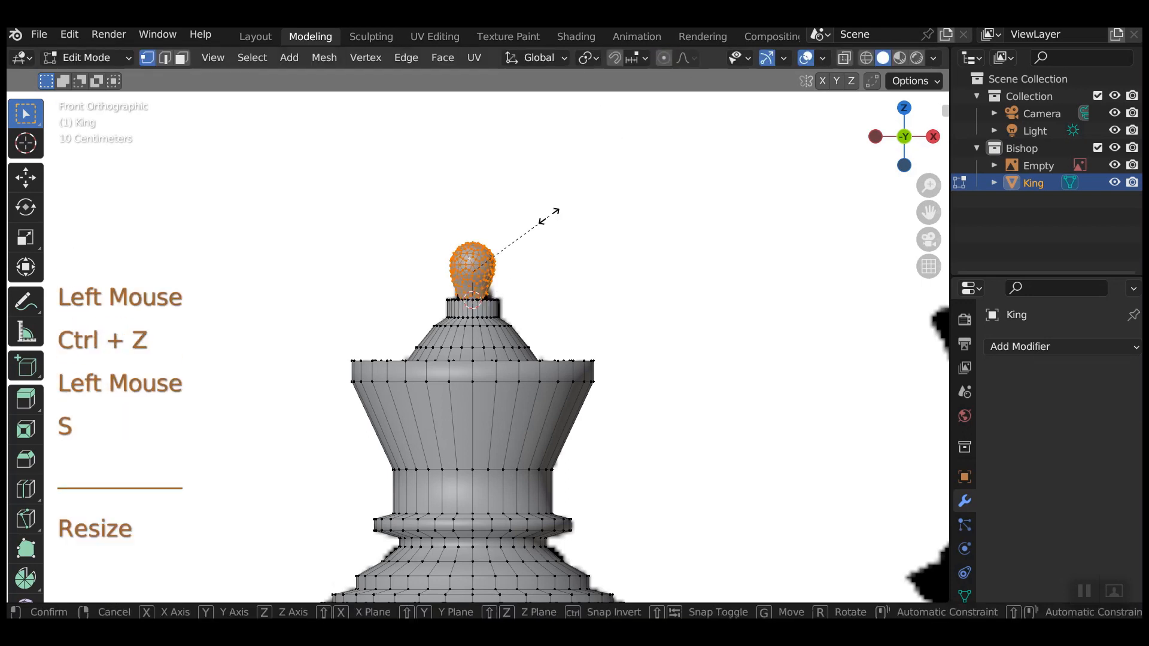
{"action": "left_click", "coordinate": [588, 237]}
{"action": "key", "text": "g"}
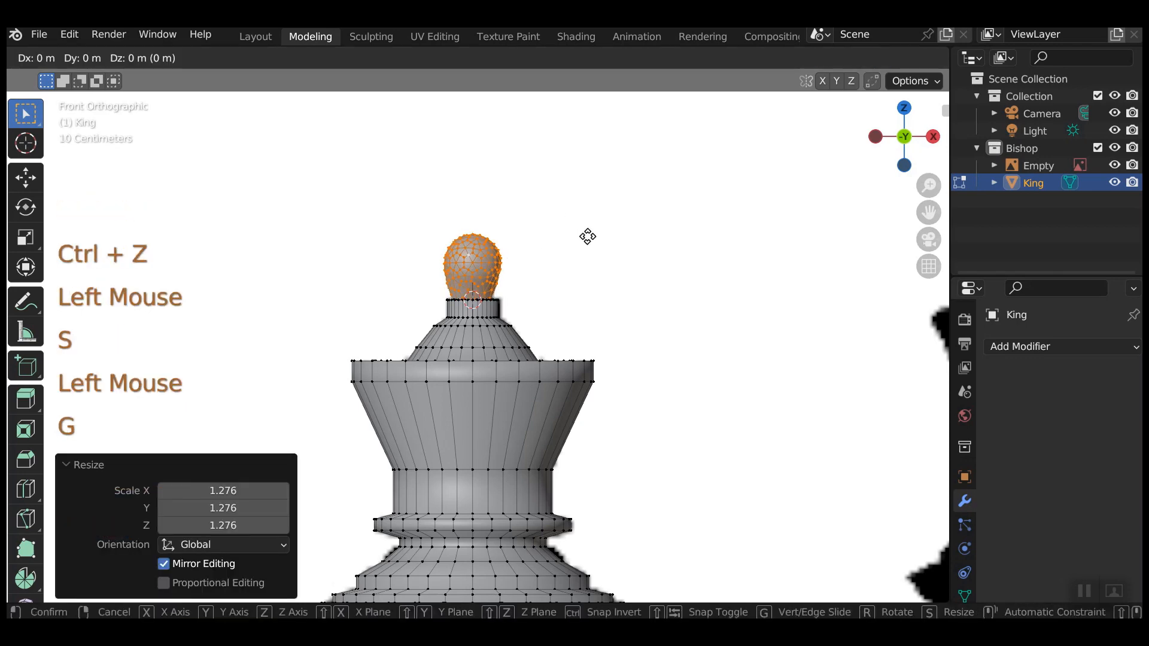
{"action": "key", "text": "z"}
{"action": "left_click", "coordinate": [588, 223]}
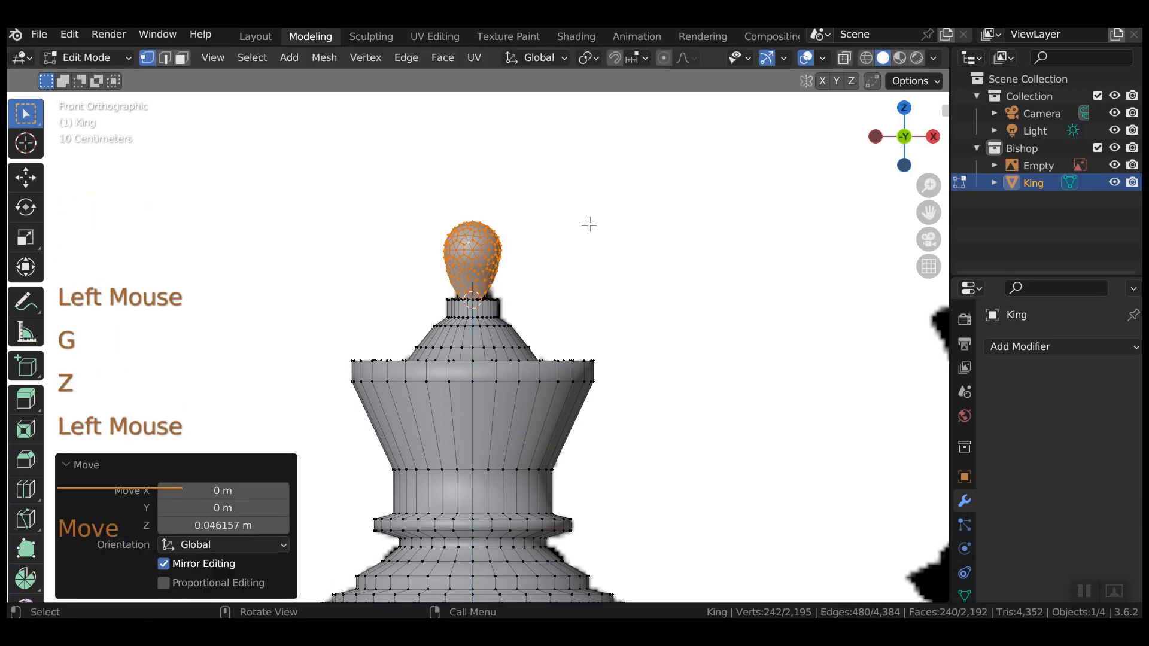
{"action": "key", "text": "Tab"}
Select the chess reference image.
{"action": "scroll", "coordinate": [583, 257], "scroll_direction": "down", "scroll_amount": 4}
{"action": "scroll", "coordinate": [587, 273], "scroll_direction": "down", "scroll_amount": 1}
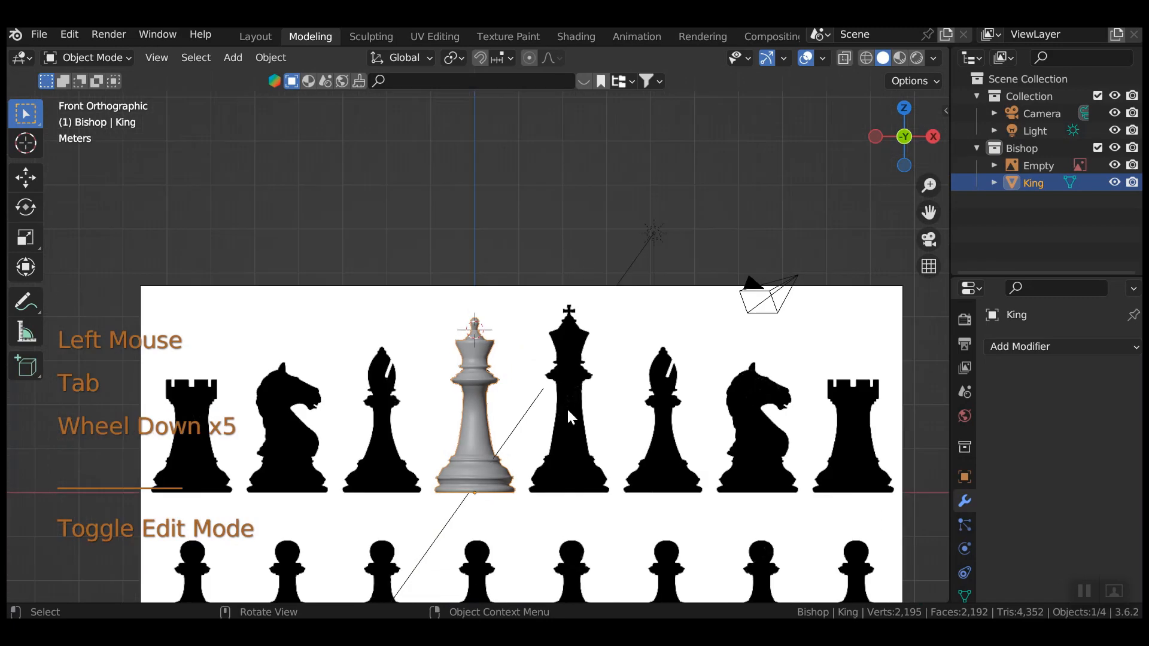
{"action": "left_click", "coordinate": [512, 431]}
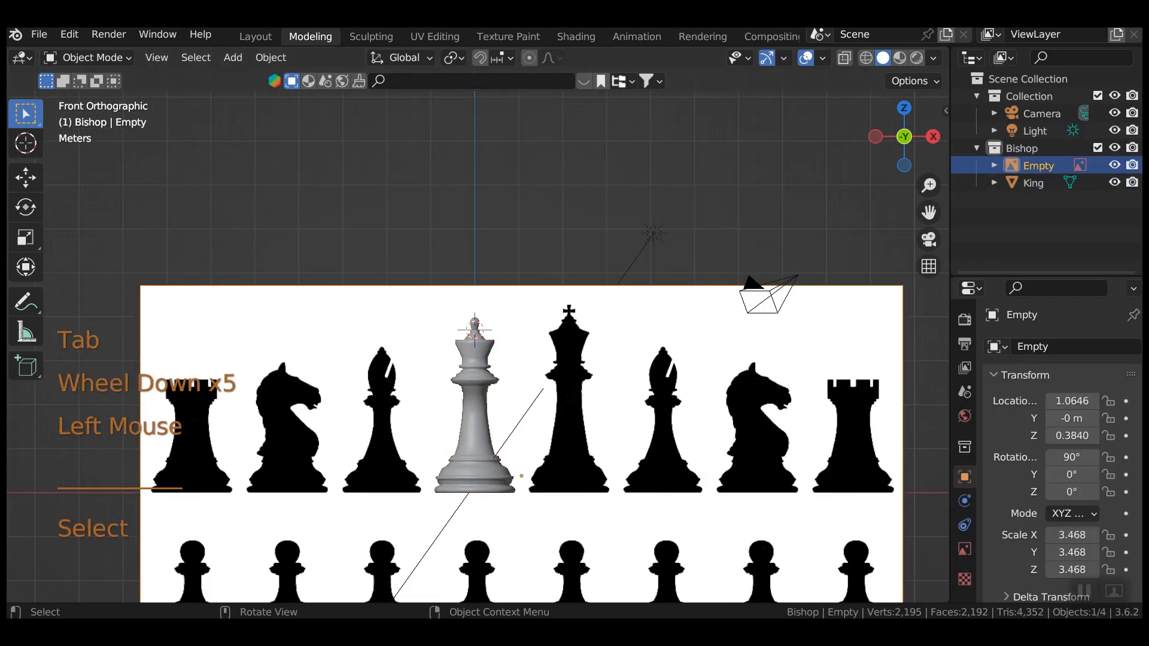